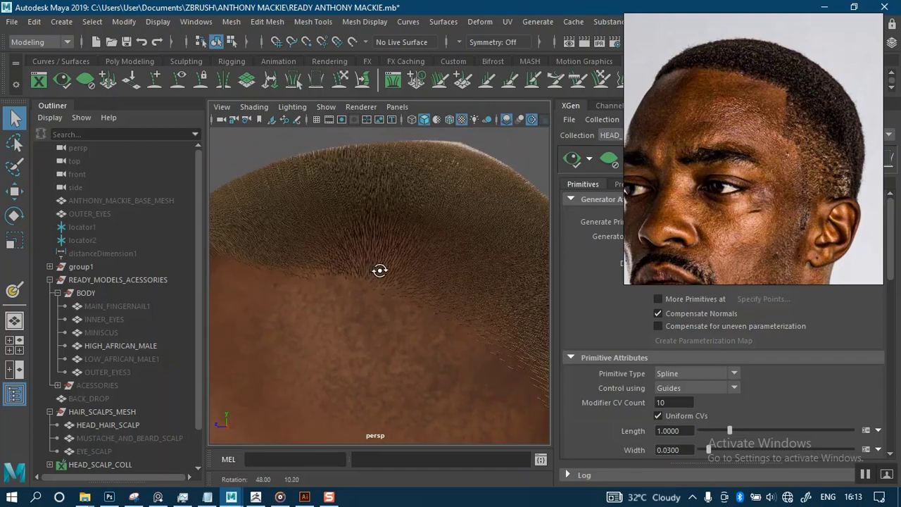
Move the reference photo aside, orbit the head, and select CENTERHEAD_HAIR_DESC under HEAD_SCALP_COLL.
left_click_drag(759, 242, 242, 142)
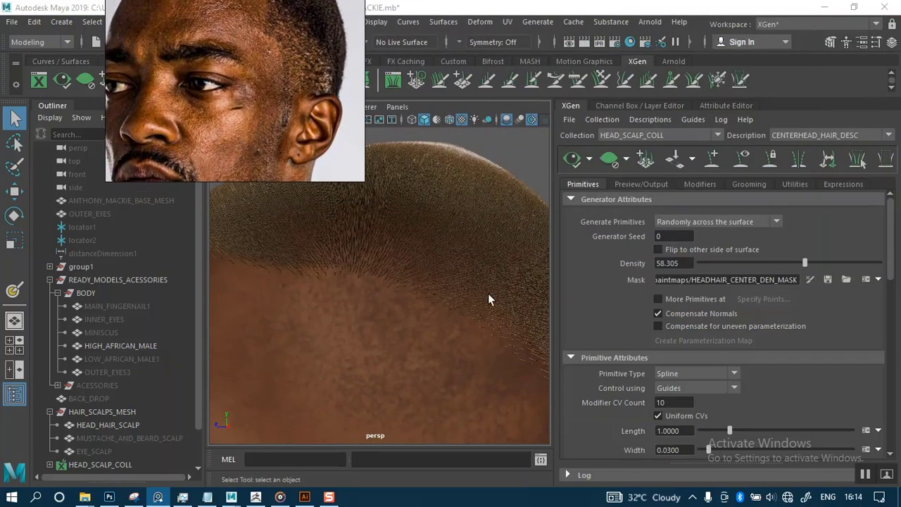
right_click_drag(482, 290, 429, 266, "alt")
left_click_drag(394, 285, 495, 299, "alt")
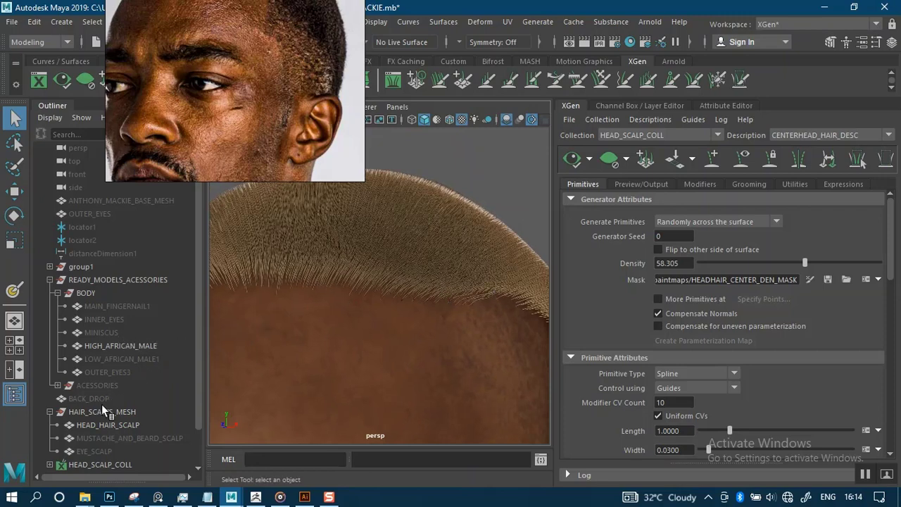
left_click_drag(196, 403, 198, 443)
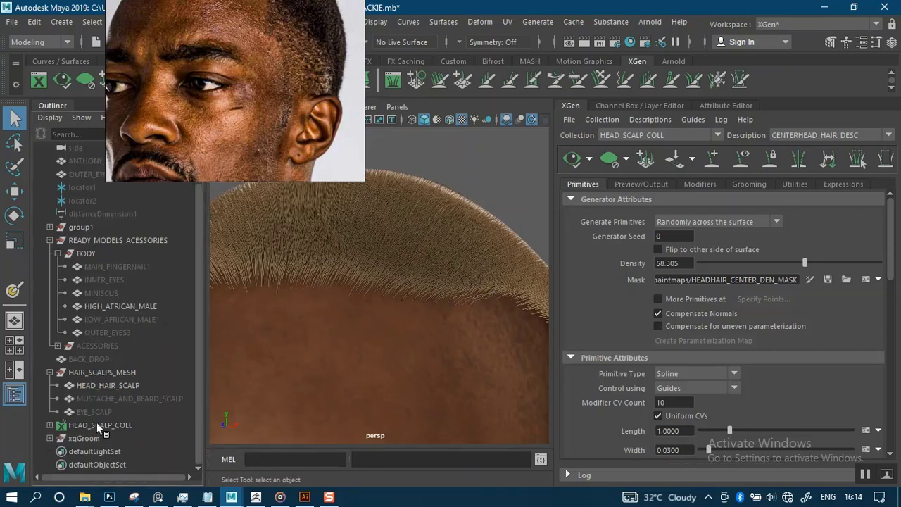
left_click(49, 424)
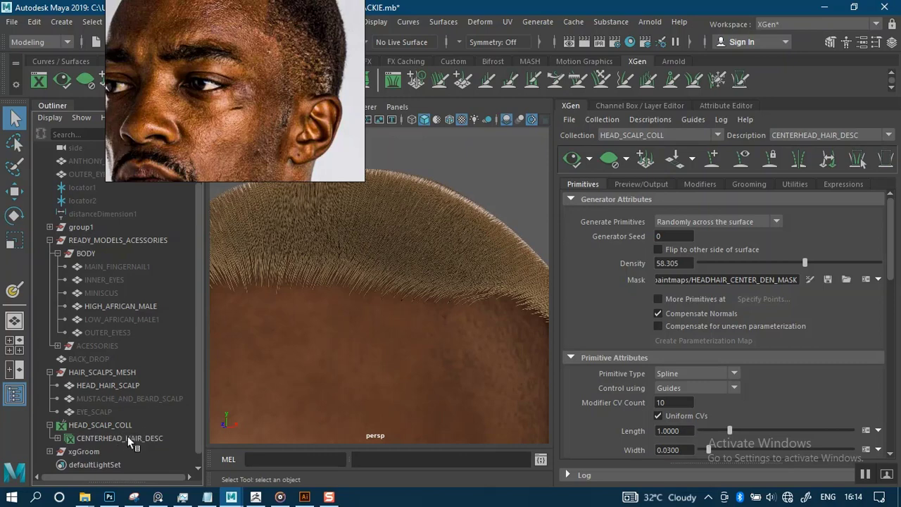
left_click(127, 438)
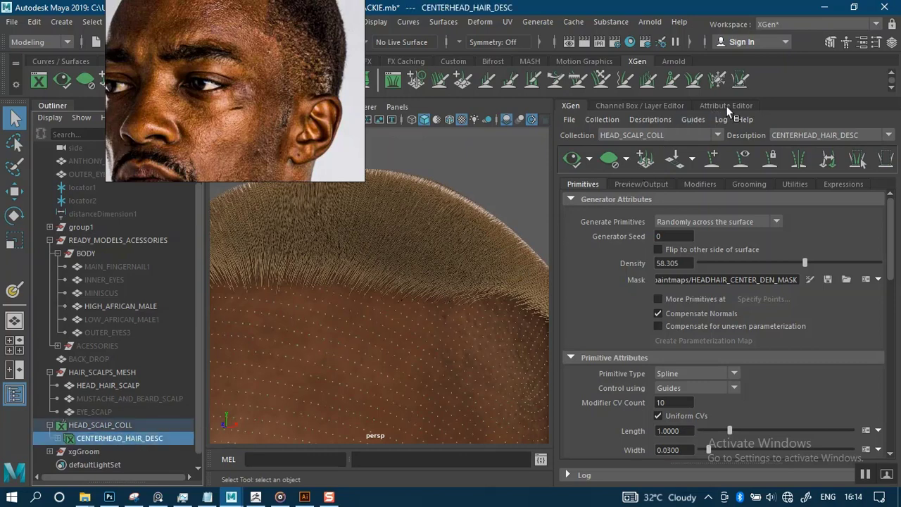
In hairPhysicalShader1, darken Tip Color to V 0.016 and drag Root Color to near black.
left_click(726, 105)
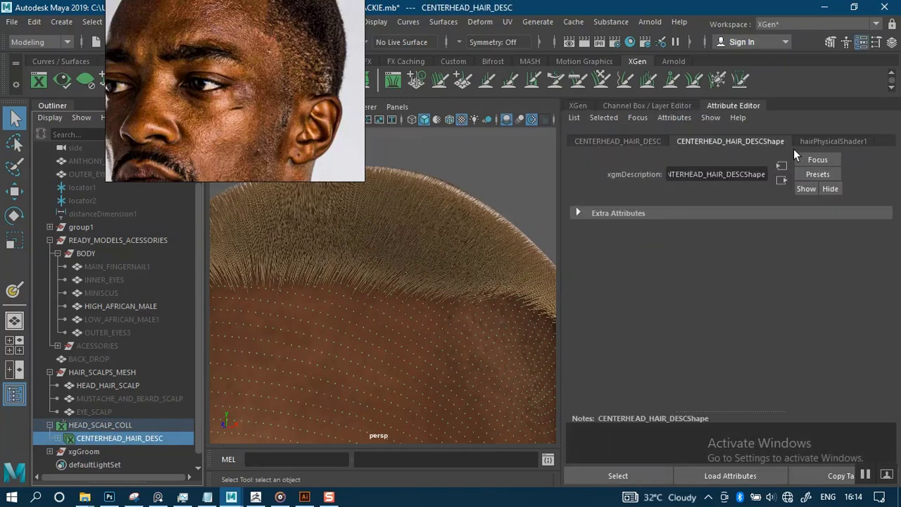
left_click(833, 141)
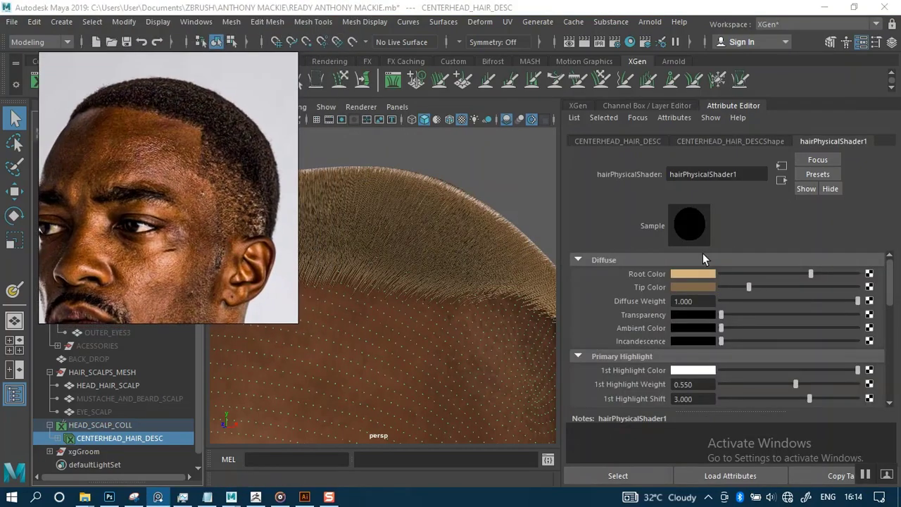
left_click(692, 287)
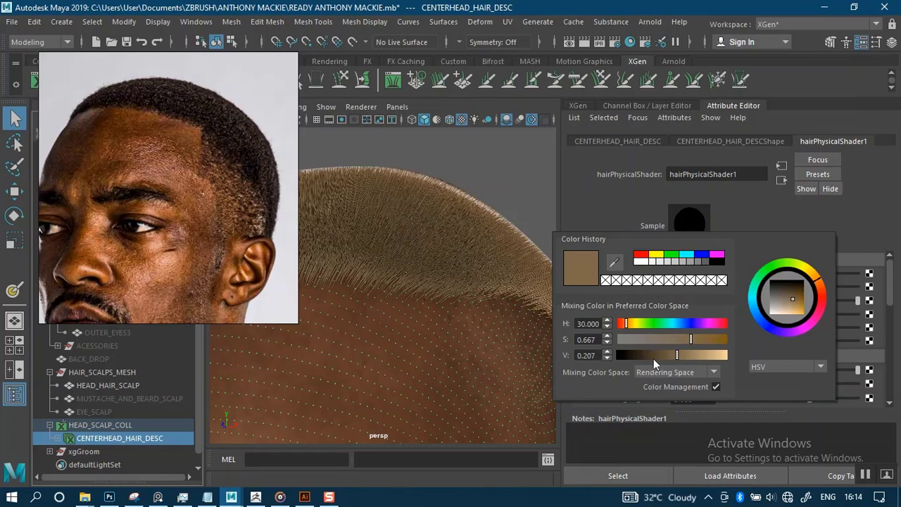
left_click_drag(654, 357, 631, 357)
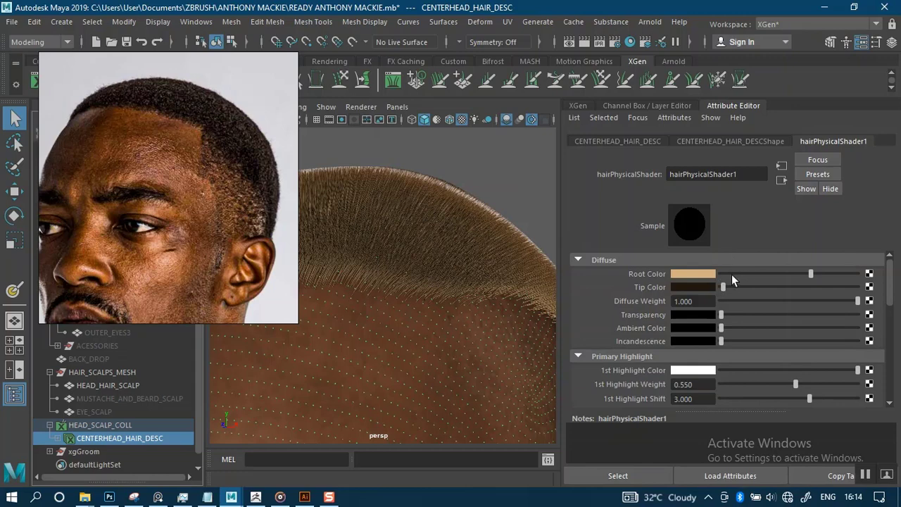
left_click(732, 274)
left_click_drag(724, 274, 717, 275)
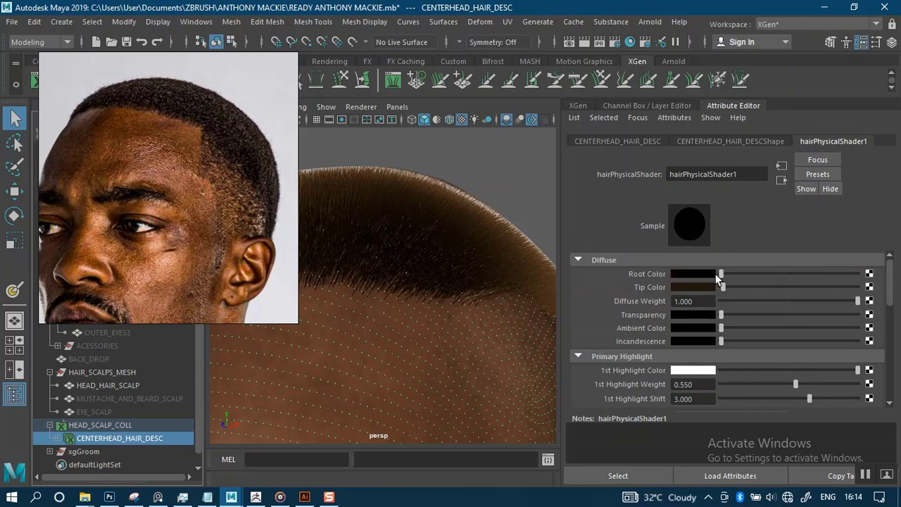
Deselect and orbit to the side profile to preview the darkened hair.
right_click_drag(497, 141, 491, 174, "alt")
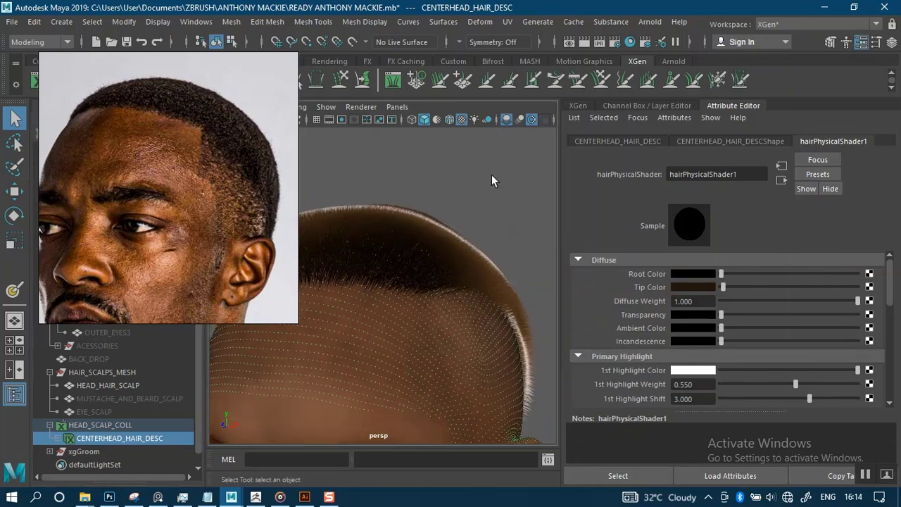
left_click(493, 179)
mouse_move(460, 209)
left_mouse_down("alt")
mouse_move(429, 235)
mouse_move(439, 207)
mouse_move(489, 181)
mouse_move(452, 224)
left_mouse_up("alt")
left_click_drag(485, 162, 478, 247, "alt")
scroll(396, 302, "up", 3)
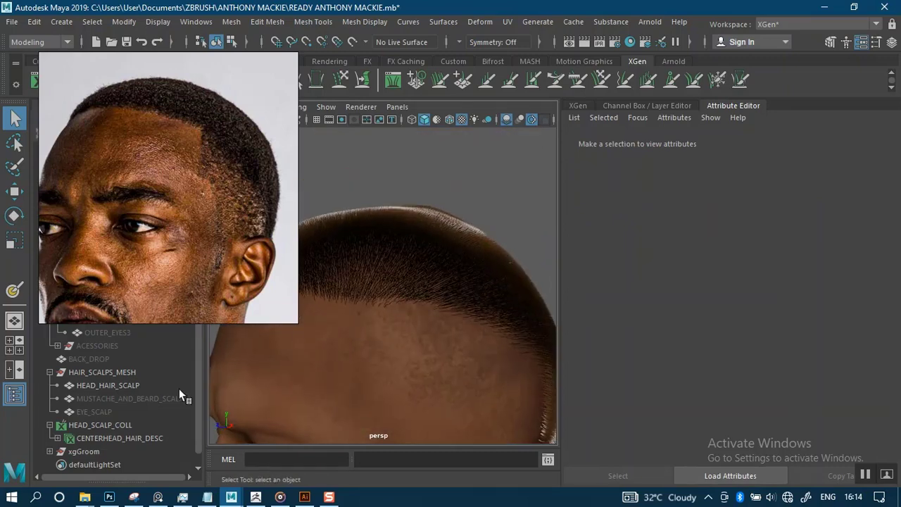
Reselect CENTERHEAD_HAIR_DESC and darken the 1st Highlight Color, orbiting to check the shading.
left_click(126, 436)
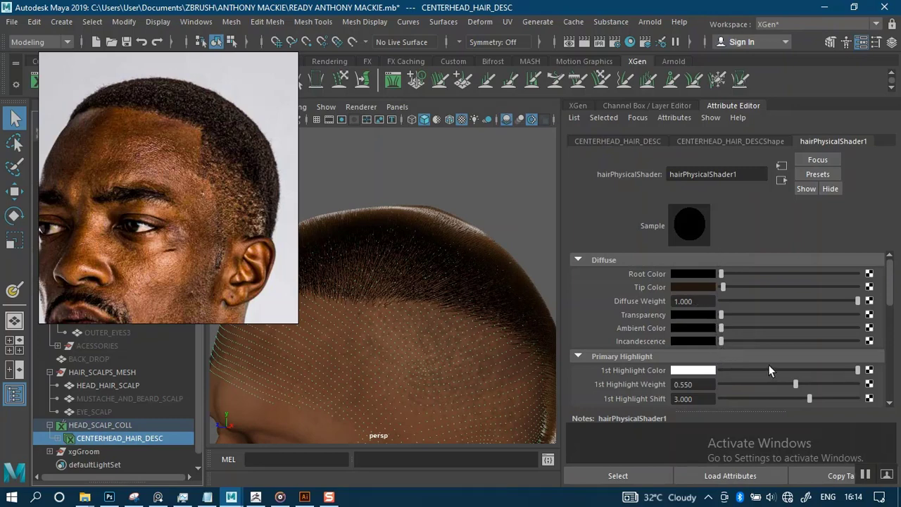
left_click_drag(770, 370, 853, 371)
left_click_drag(509, 269, 480, 282, "alt")
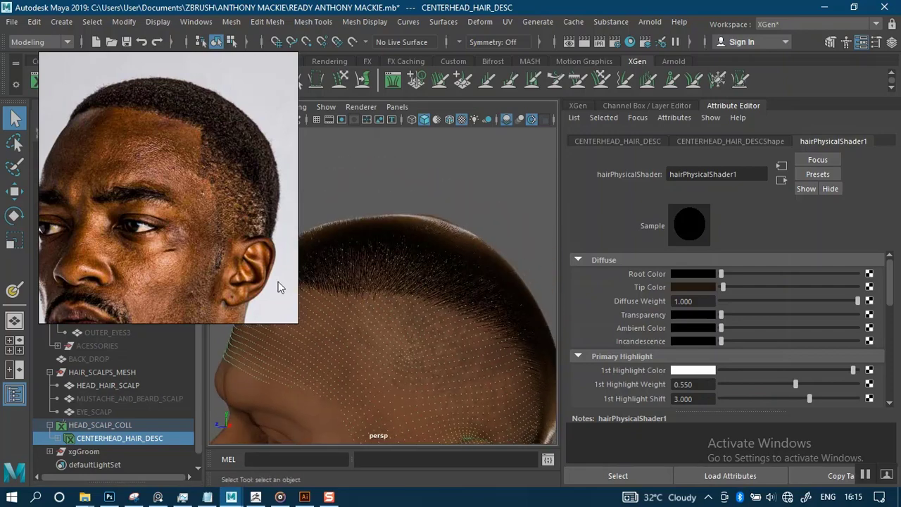
left_click_drag(415, 253, 465, 266, "alt")
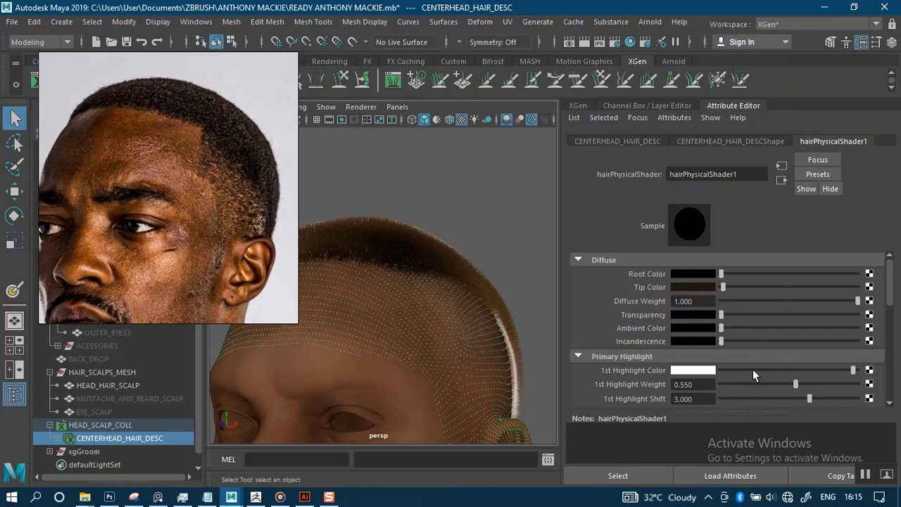
left_click_drag(753, 369, 891, 338)
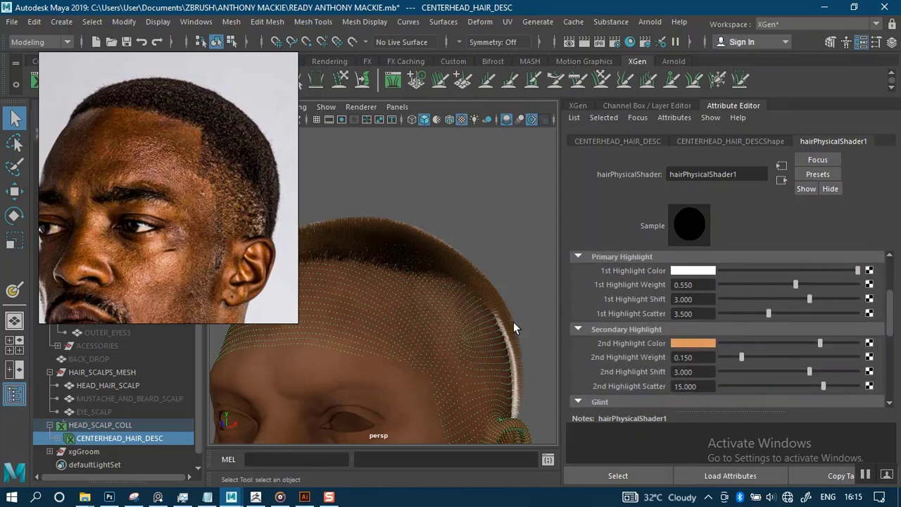
mouse_move(447, 314)
left_mouse_down("alt")
mouse_move(459, 286)
mouse_move(437, 316)
mouse_move(451, 310)
left_mouse_up("alt")
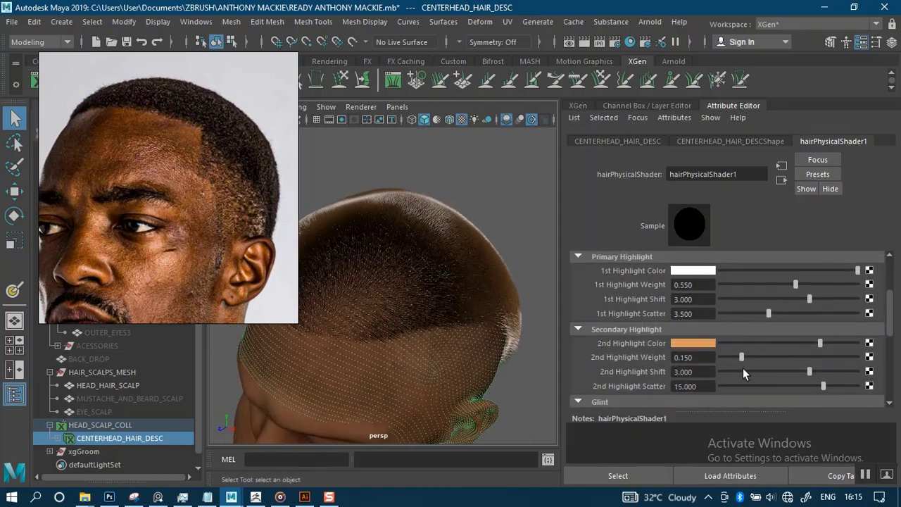
Turn the orange 2nd Highlight Color to grey, then deselect and orbit to review the head.
mouse_move(764, 342)
left_mouse_down()
mouse_move(719, 341)
mouse_move(766, 344)
left_mouse_up()
left_click_drag(418, 325, 528, 204, "alt")
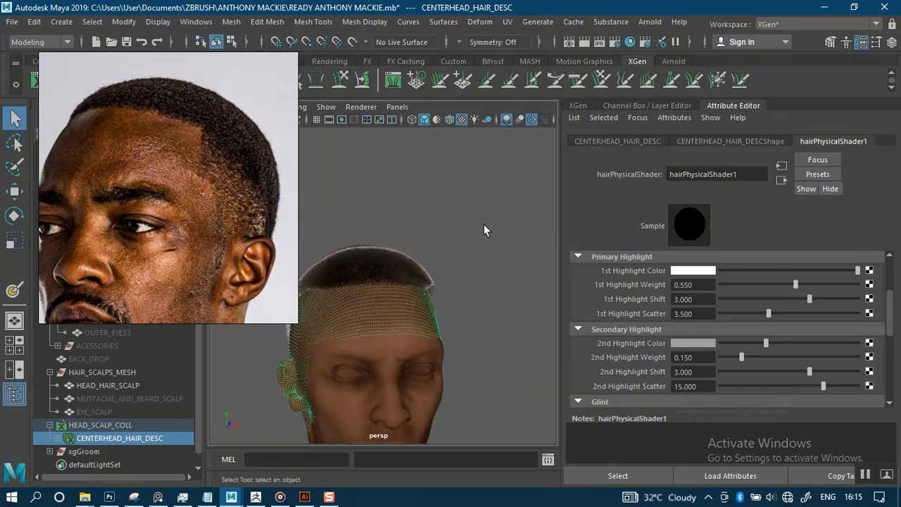
left_click(484, 224)
left_click_drag(465, 256, 388, 265, "alt")
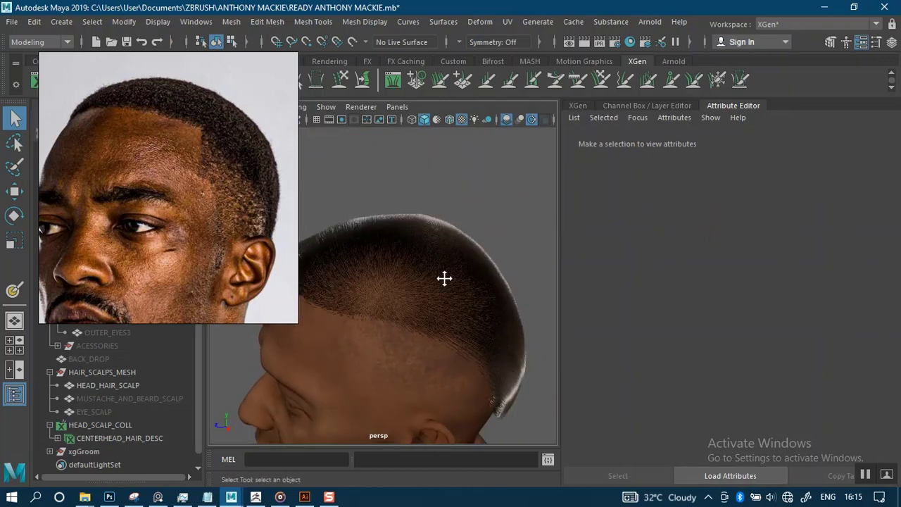
right_click_drag(443, 277, 455, 258, "alt")
left_click_drag(454, 258, 445, 226, "alt")
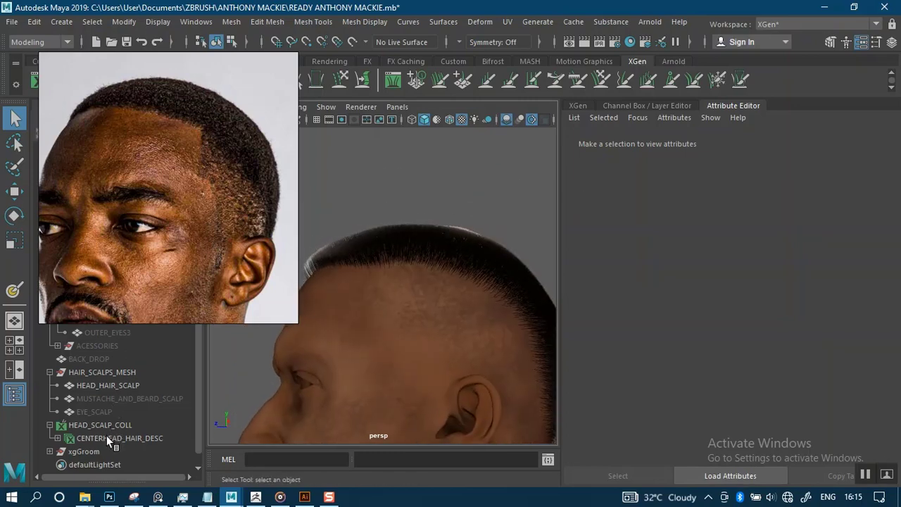
Return to the XGen tab and scroll through the description's Primitives settings.
left_click(581, 109)
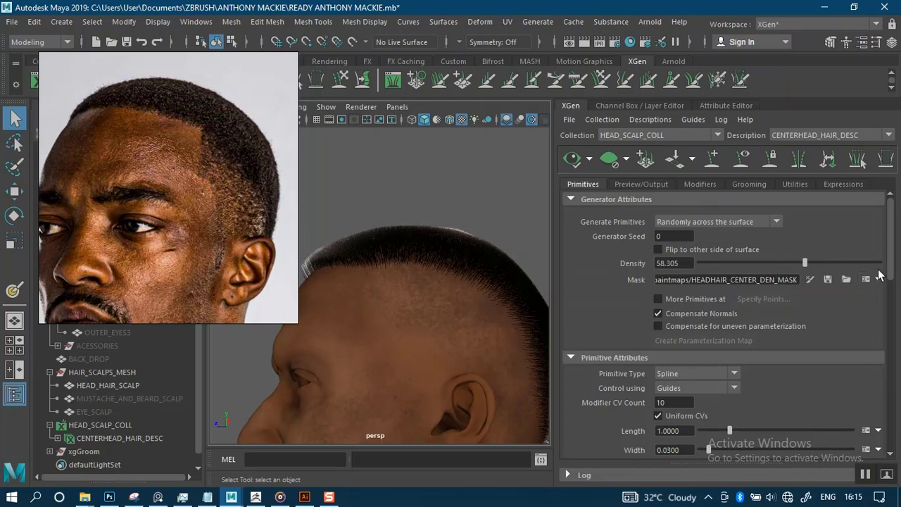
scroll(895, 296, "down", 5)
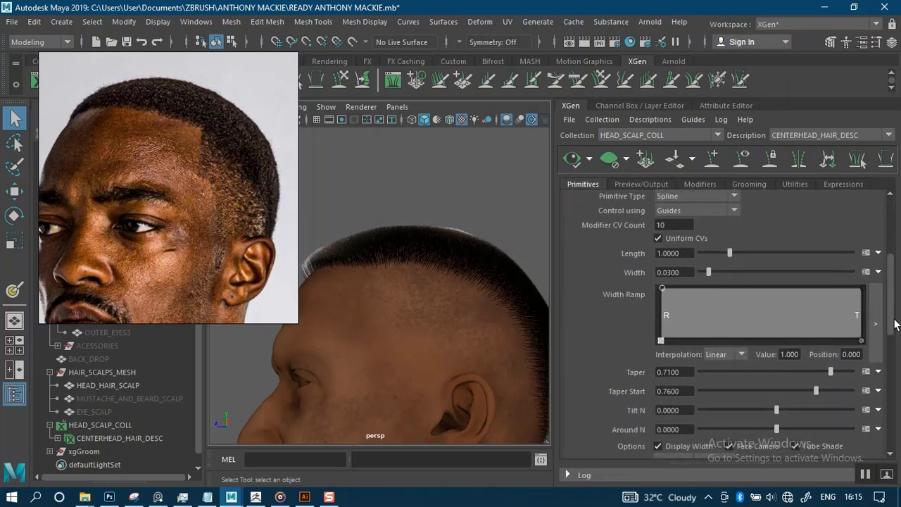
scroll(898, 331, "down", 2)
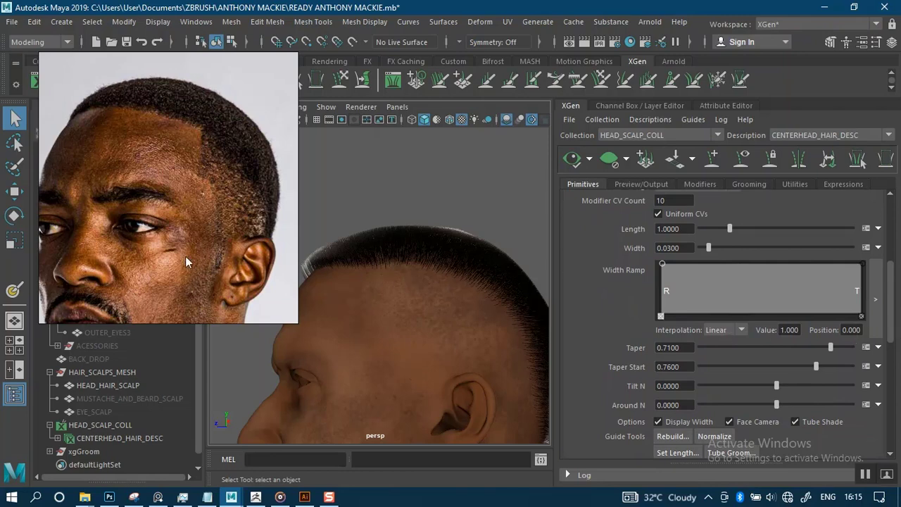
Move the reference photo up, close in on the head's hairline, and zoom the reference to its hairline.
left_click_drag(185, 256, 189, 169)
right_click_drag(345, 311, 380, 266, "alt")
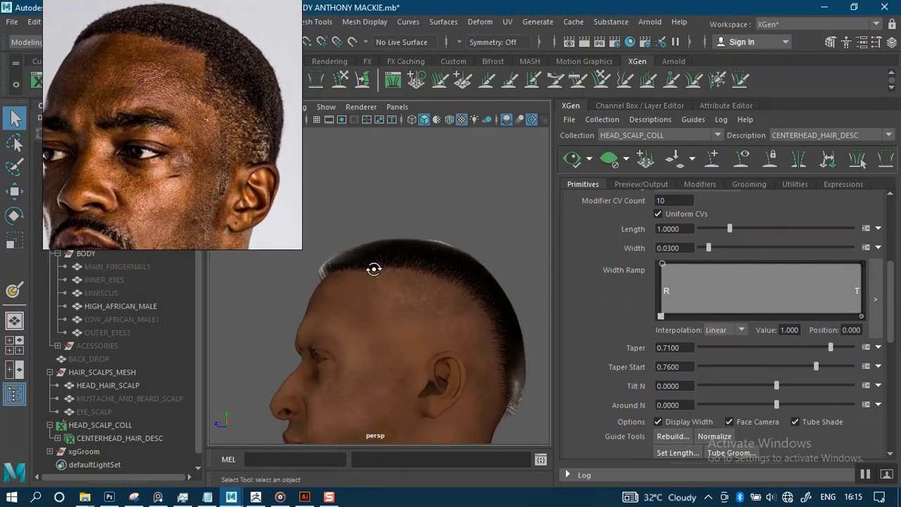
left_click_drag(374, 269, 375, 267, "alt")
right_click_drag(401, 283, 493, 345, "alt")
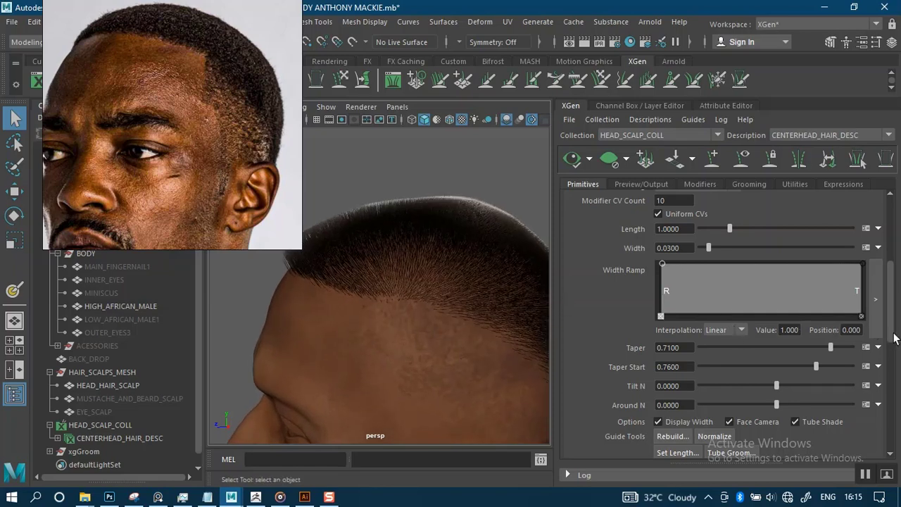
scroll(676, 299, "up", 6)
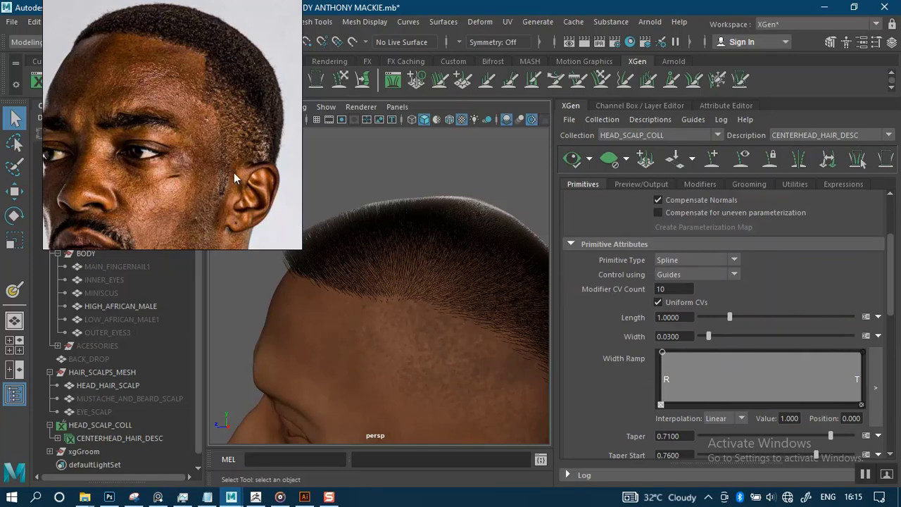
scroll(234, 172, "up", 5)
middle_click_drag(226, 101, 243, 194)
scroll(224, 134, "down", 4)
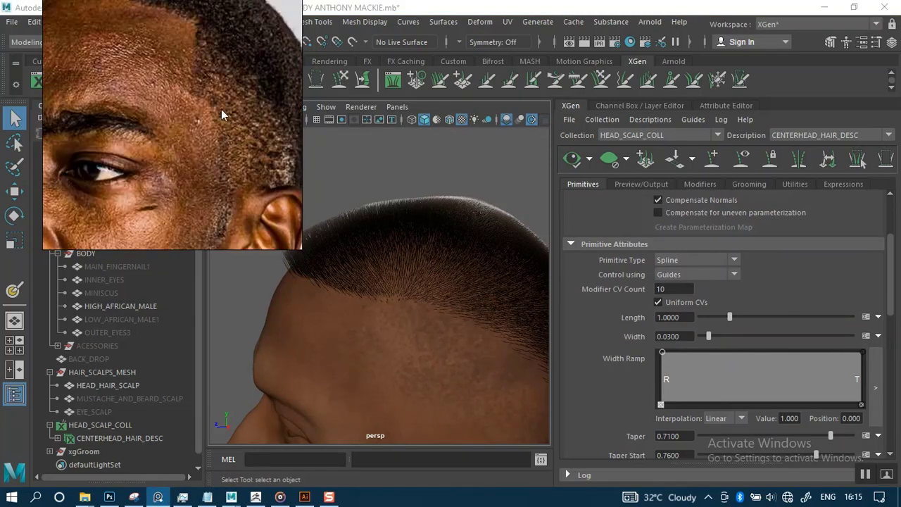
middle_click_drag(215, 65, 221, 195)
scroll(166, 95, "up", 3)
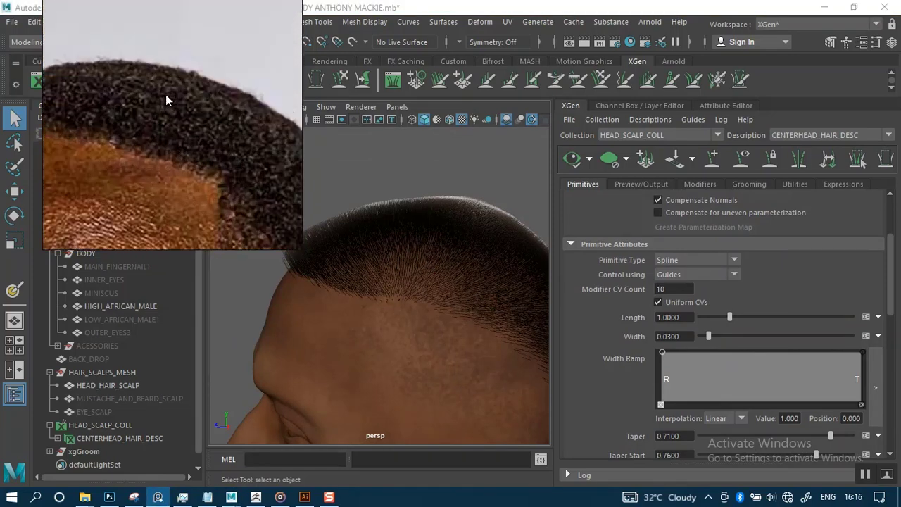
Reposition the PureRef window and pan the board onto the right-hand hairstyle photo.
scroll(166, 94, "down", 8)
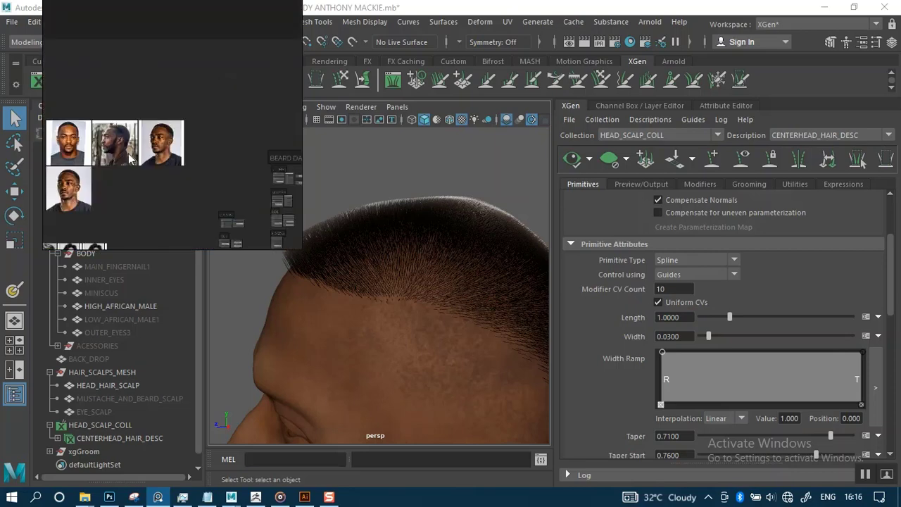
right_click_drag(129, 154, 157, 165)
middle_click_drag(157, 165, 309, 107)
middle_click_drag(219, 136, 295, 120)
scroll(172, 151, "up", 8)
mouse_move(190, 159)
middle_mouse_down()
mouse_move(225, 138)
mouse_move(183, 160)
middle_mouse_up()
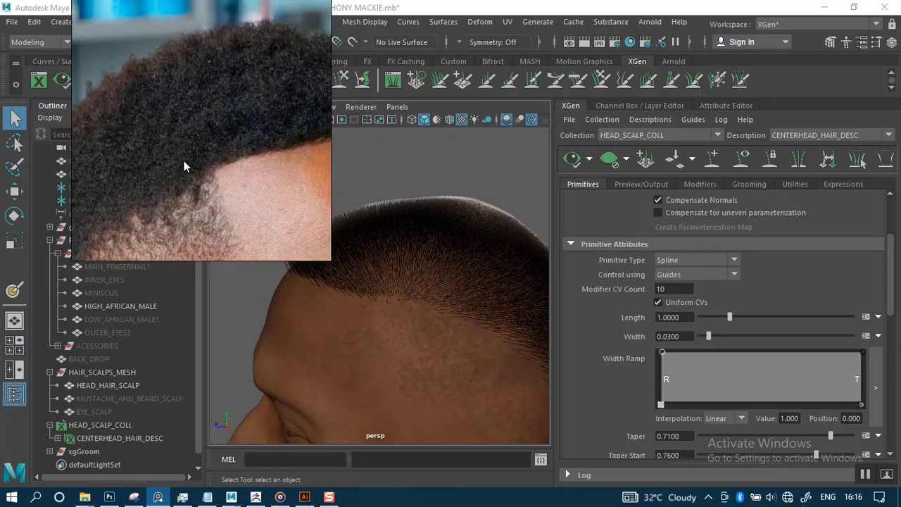
scroll(184, 161, "up", 2)
scroll(184, 161, "up", 1)
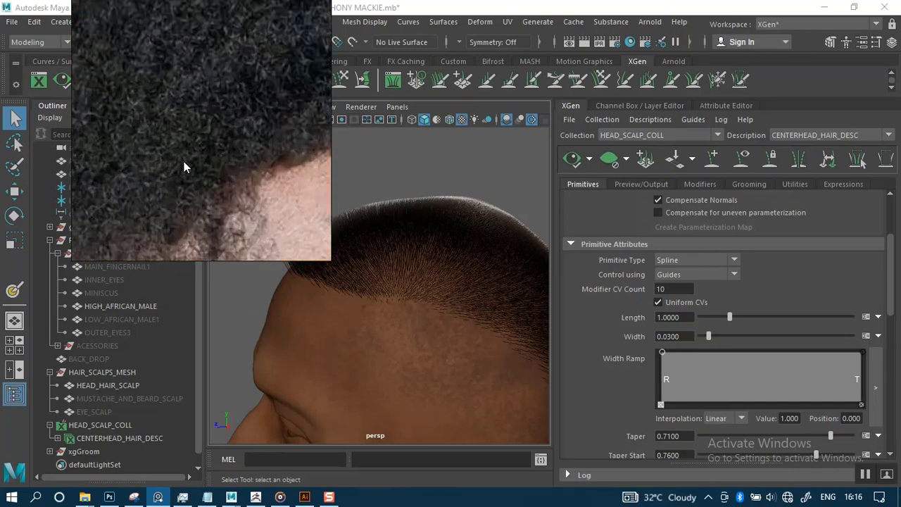
scroll(184, 162, "down", 12)
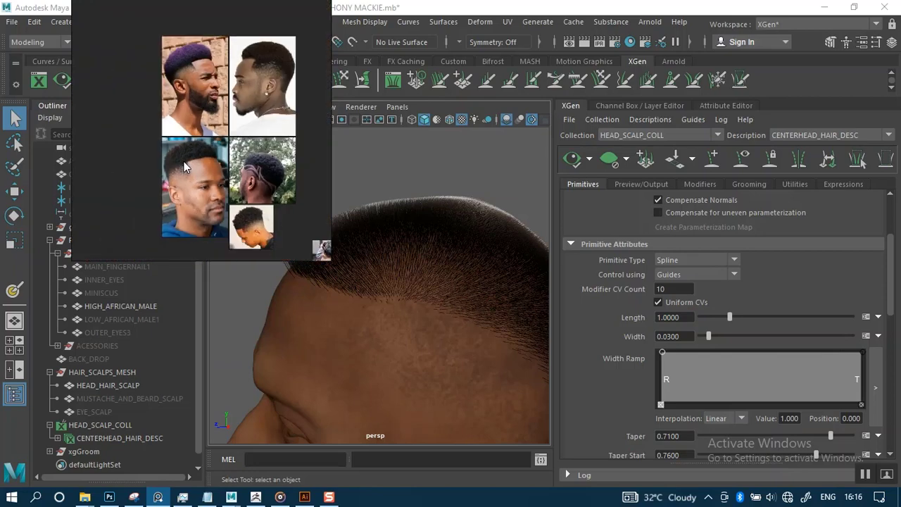
scroll(184, 161, "up", 4)
middle_click_drag(200, 106, 158, 217)
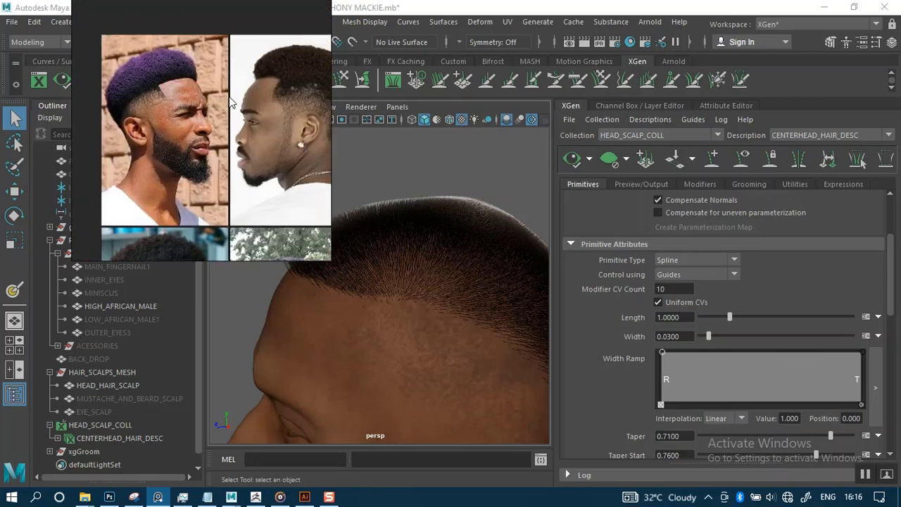
middle_click_drag(231, 102, 175, 106)
Zoom into the curly hair close-up and park the reference window at the upper left.
scroll(255, 79, "up", 5)
scroll(253, 83, "up", 3)
middle_click_drag(249, 89, 266, 167)
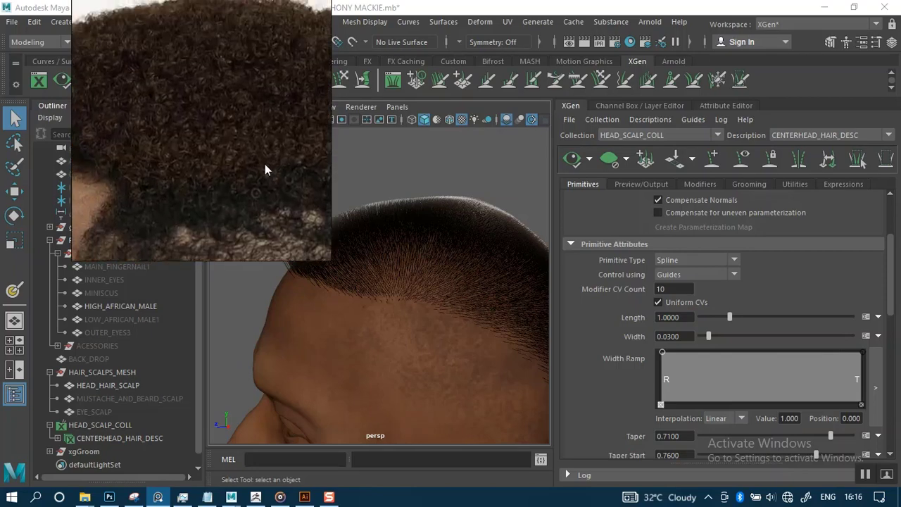
left_click_drag(219, 109, 680, 111)
scroll(680, 117, "down", 2)
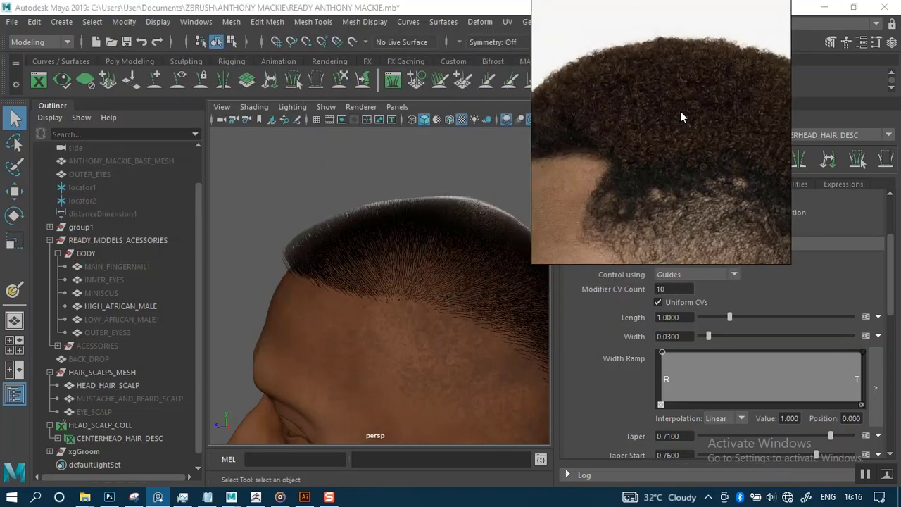
scroll(677, 164, "down", 3)
scroll(676, 158, "up", 3)
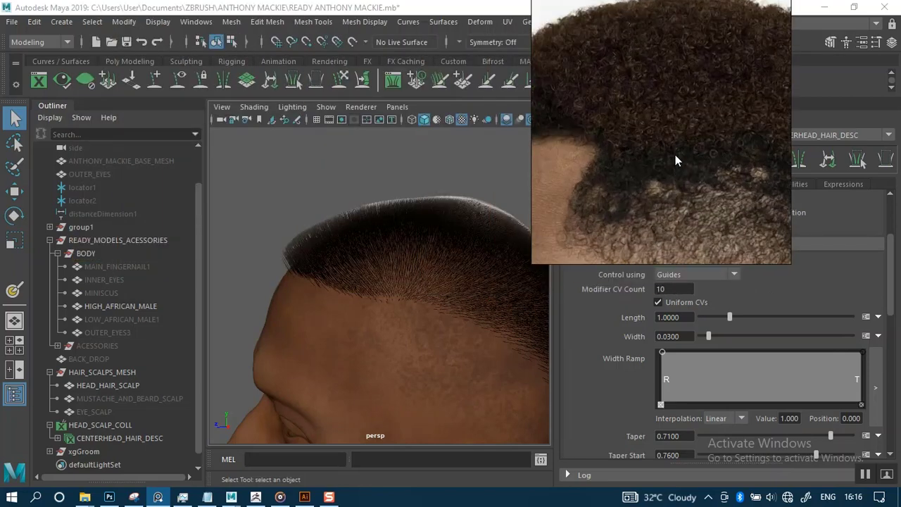
middle_click_drag(676, 156, 697, 154)
scroll(692, 176, "up", 2)
scroll(693, 173, "up", 2)
scroll(707, 159, "down", 2)
scroll(697, 155, "down", 1)
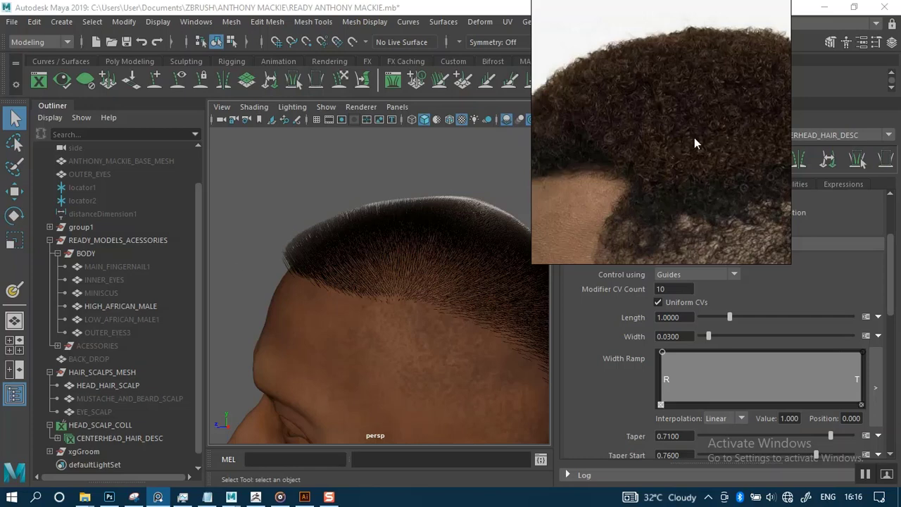
left_click_drag(408, 239, 416, 144, "alt")
left_click_drag(628, 169, 210, 206)
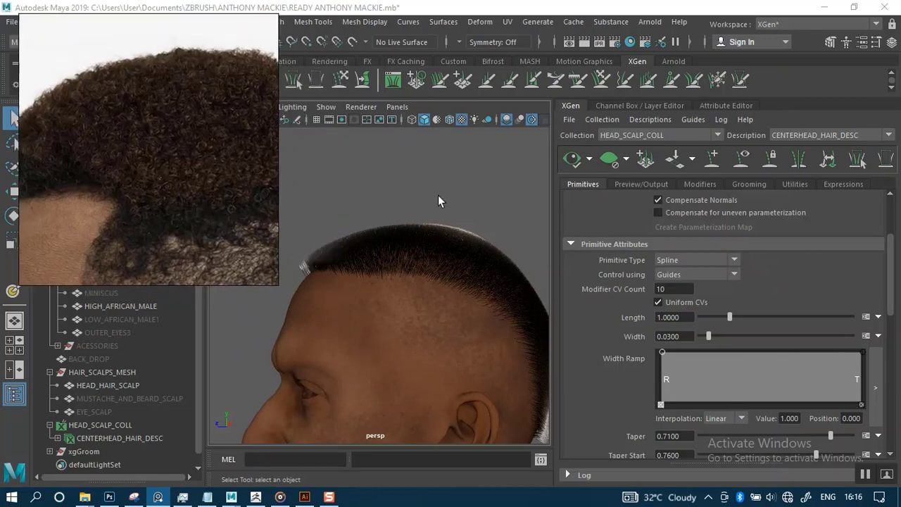
Change Modifier CV Count from 10 to 150 while framing the hairline.
right_click_drag(372, 194, 449, 274, "alt")
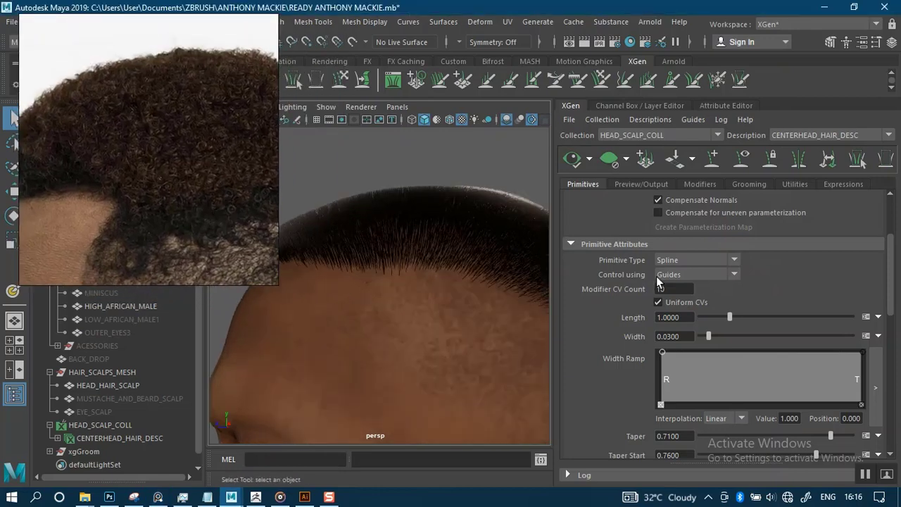
double_click(674, 288)
left_click_drag(458, 298, 441, 292, "alt")
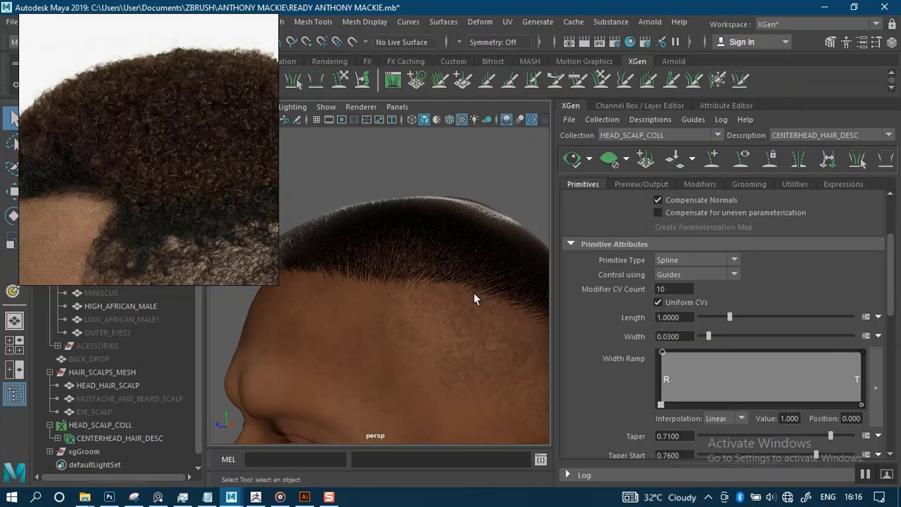
right_click_drag(474, 293, 450, 292, "alt")
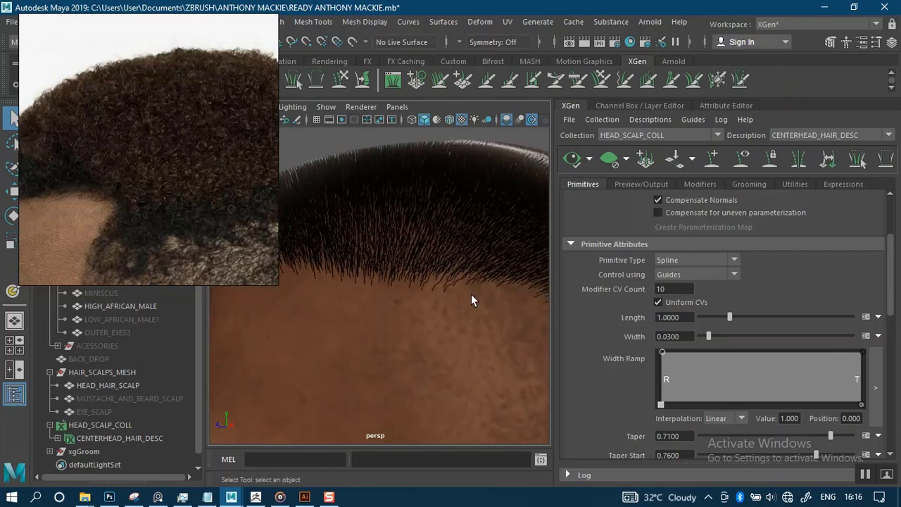
left_click_drag(682, 290, 647, 289)
key("Return")
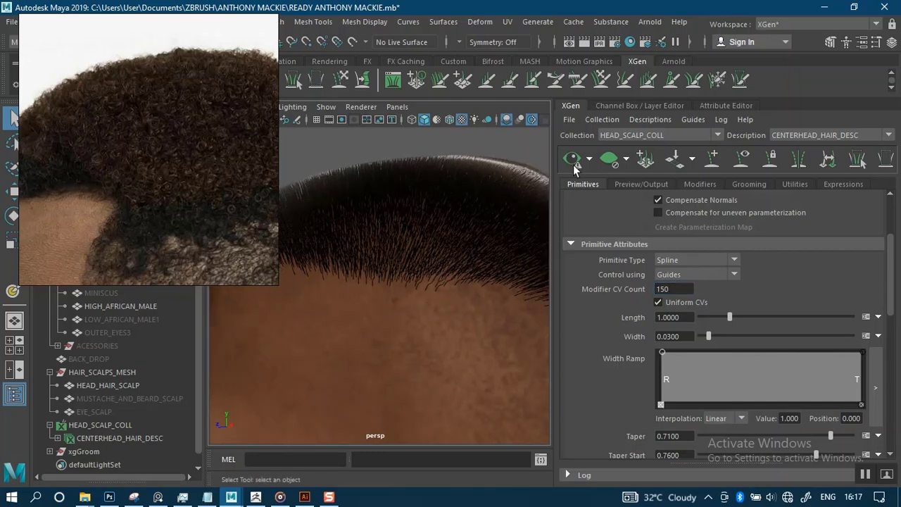
Refresh the hair preview and orbit over the top of the head to inspect the strands.
left_click(574, 165)
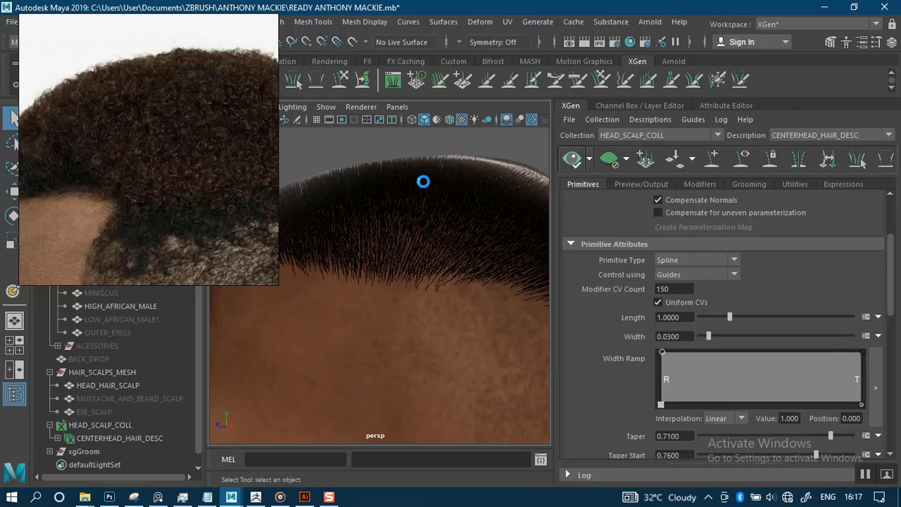
left_click(865, 474)
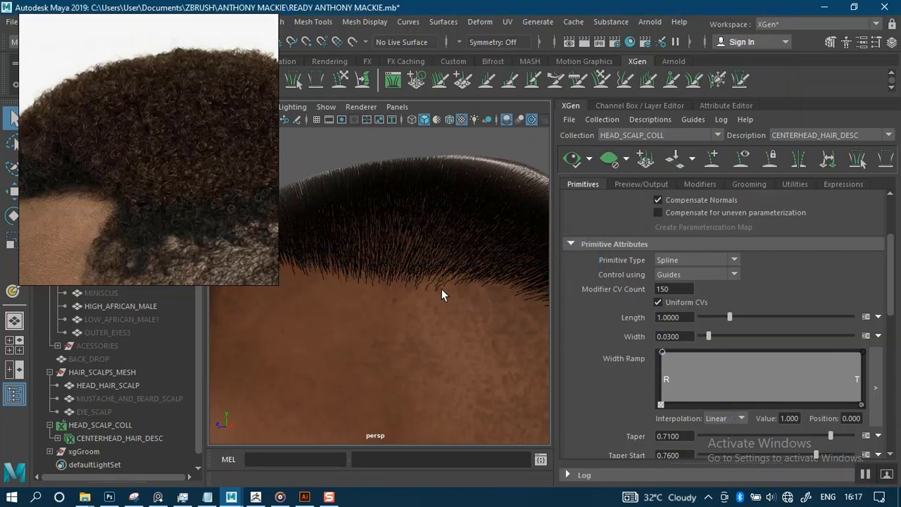
scroll(447, 236, "down", 2)
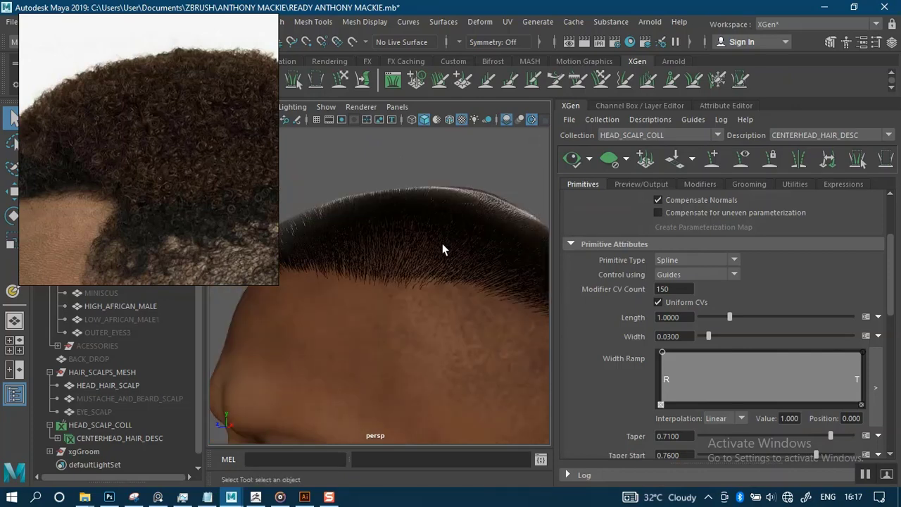
scroll(434, 296, "up", 5)
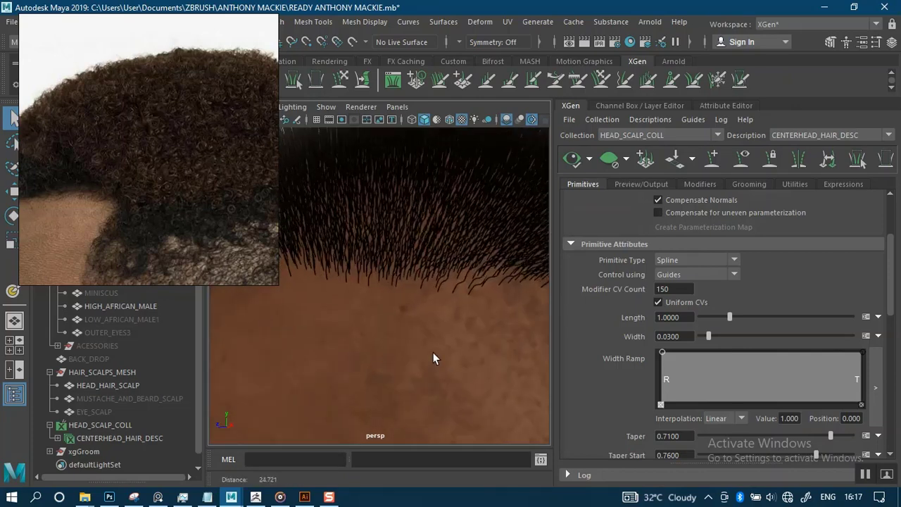
scroll(412, 243, "down", 5)
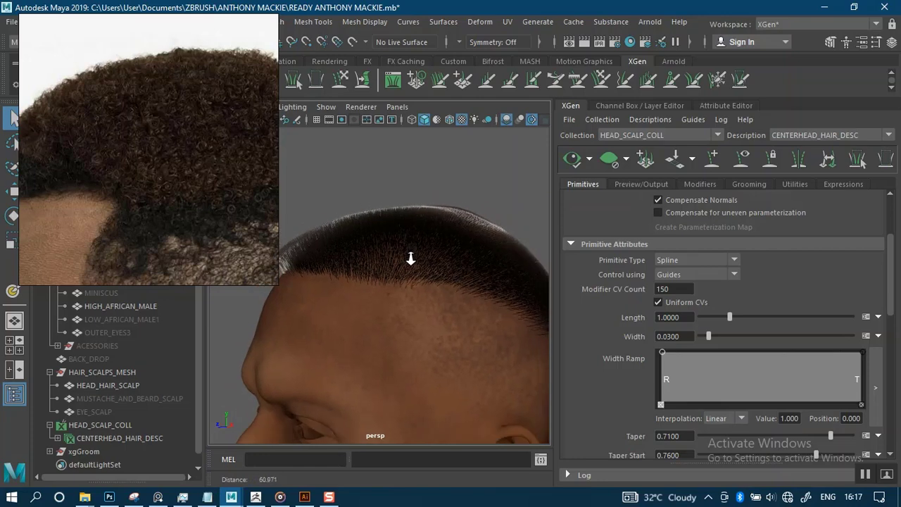
left_click_drag(411, 259, 407, 300, "alt")
middle_click_drag(408, 300, 418, 329, "alt")
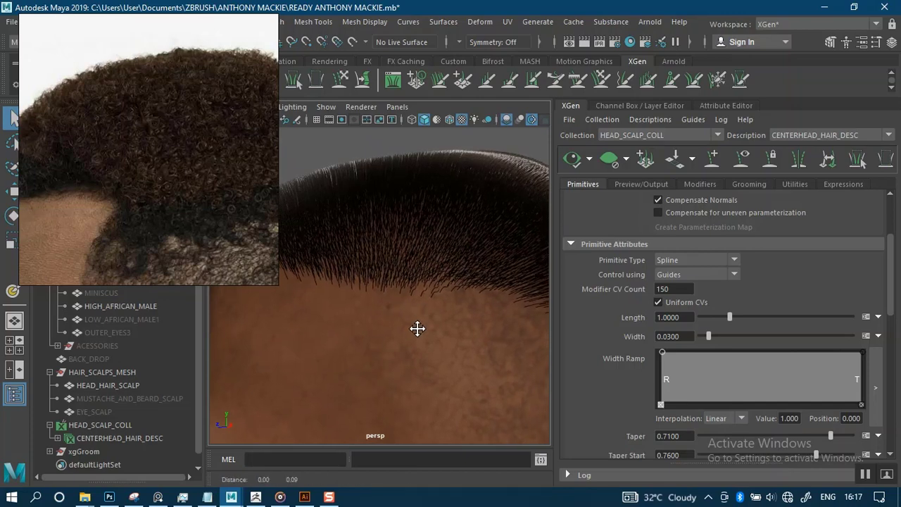
left_click_drag(418, 328, 427, 303, "alt")
right_click_drag(427, 303, 440, 375, "alt")
middle_click_drag(417, 298, 416, 282, "alt")
mouse_move(416, 282)
left_mouse_down("alt")
mouse_move(432, 289)
mouse_move(436, 269)
mouse_move(423, 297)
mouse_move(441, 305)
mouse_move(391, 298)
mouse_move(429, 303)
mouse_move(418, 260)
mouse_move(421, 276)
left_mouse_up("alt")
Regenerate the preview, move the reference to the left edge, and reframe the hairline.
scroll(413, 262, "up", 2)
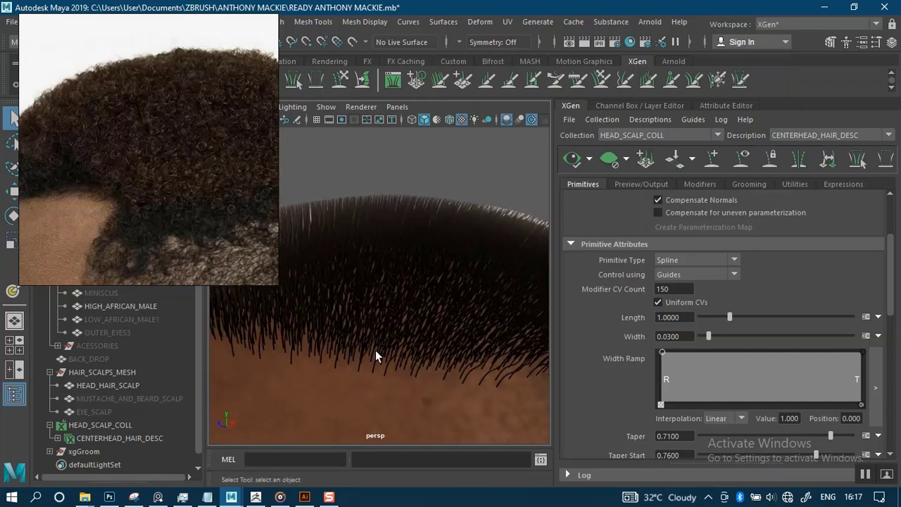
left_click(867, 475)
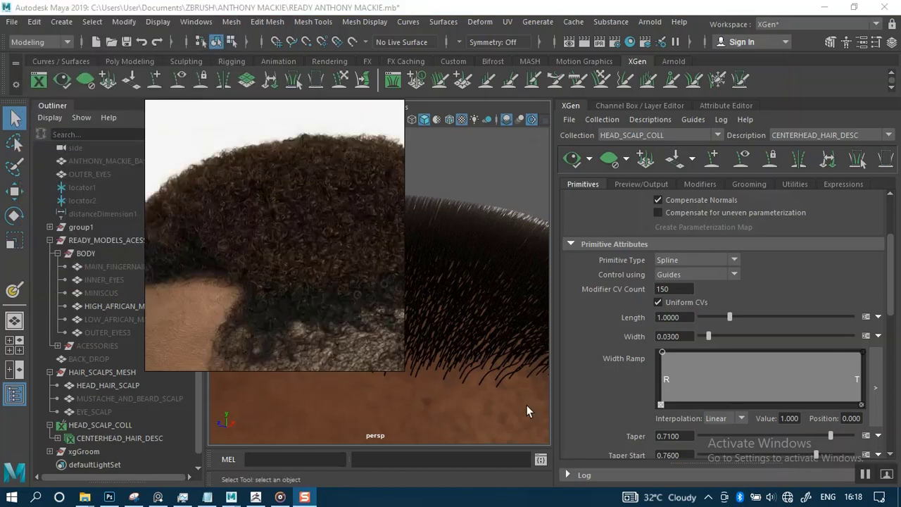
left_click_drag(326, 315, 184, 281)
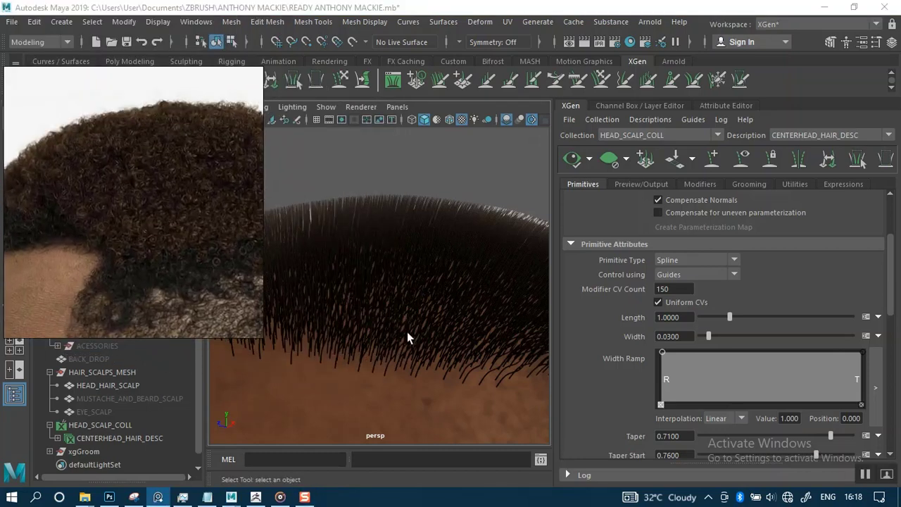
left_click_drag(407, 332, 451, 243, "alt")
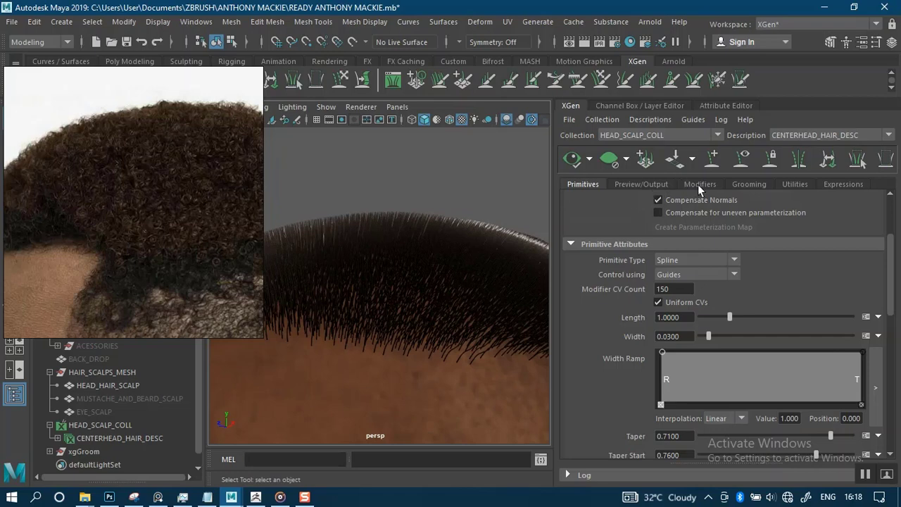
left_click_drag(435, 307, 437, 233, "alt")
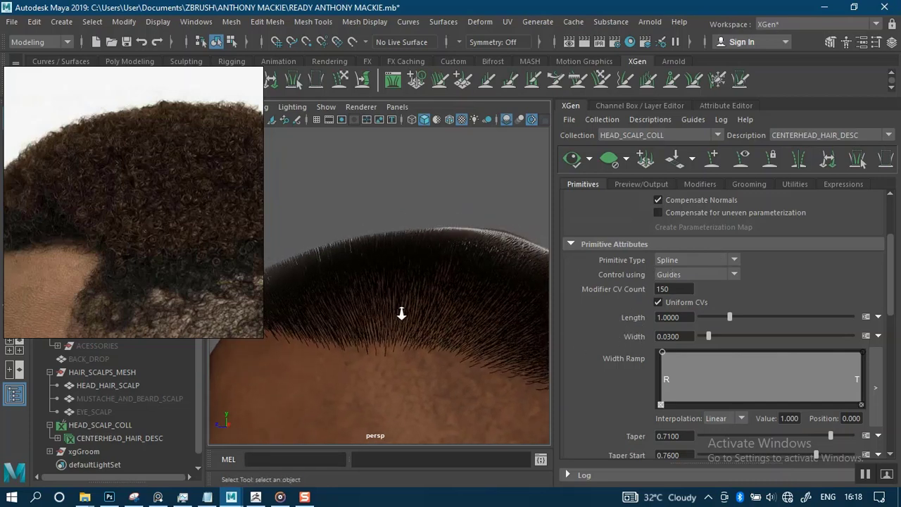
right_click_drag(401, 313, 457, 326, "alt")
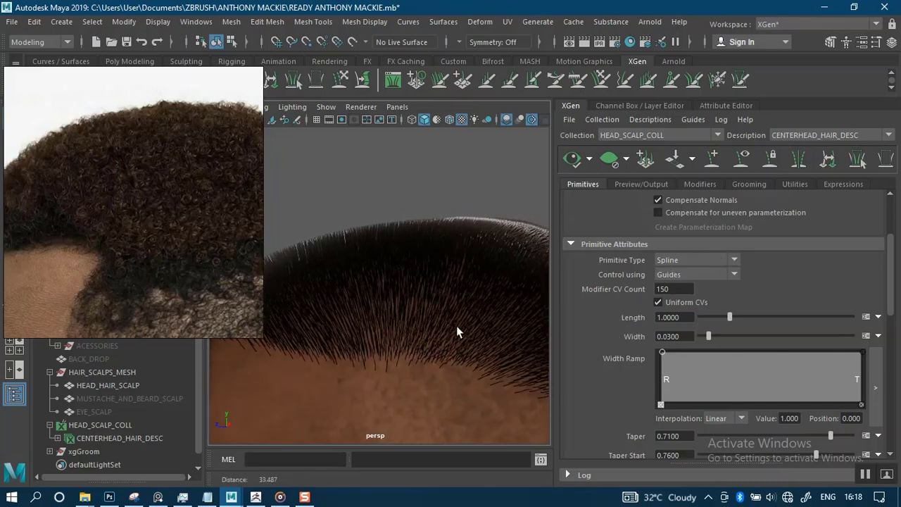
Add a Clumping modifier from the Modifiers tab and scroll down the Clumping1 settings.
left_click(701, 183)
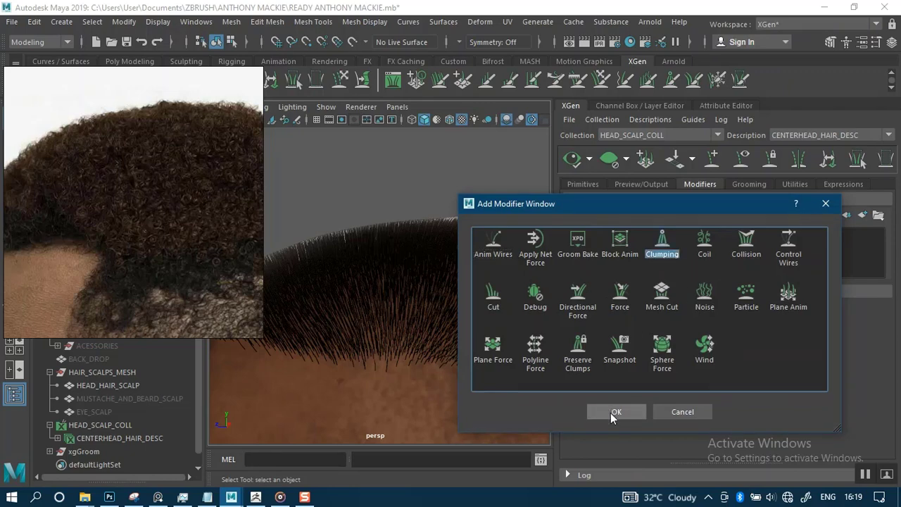
key("Return")
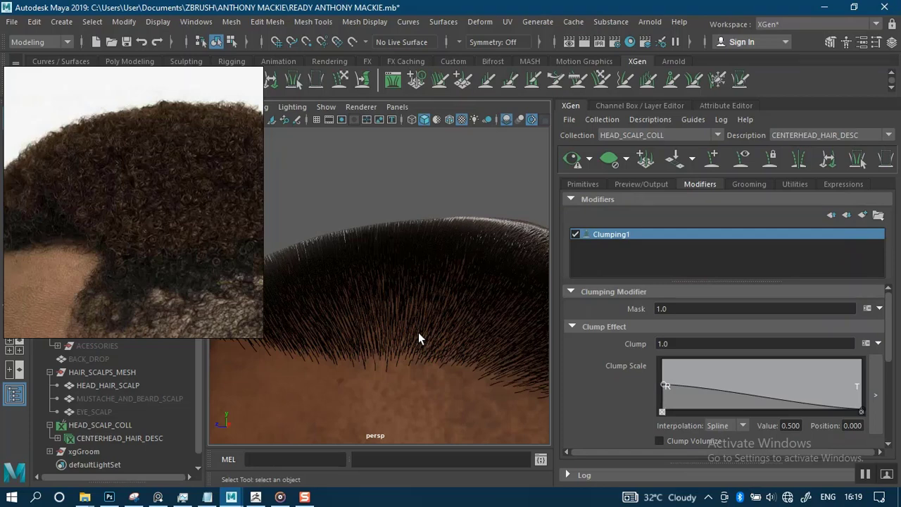
left_click_drag(410, 301, 457, 310, "alt")
scroll(491, 317, "up", 5)
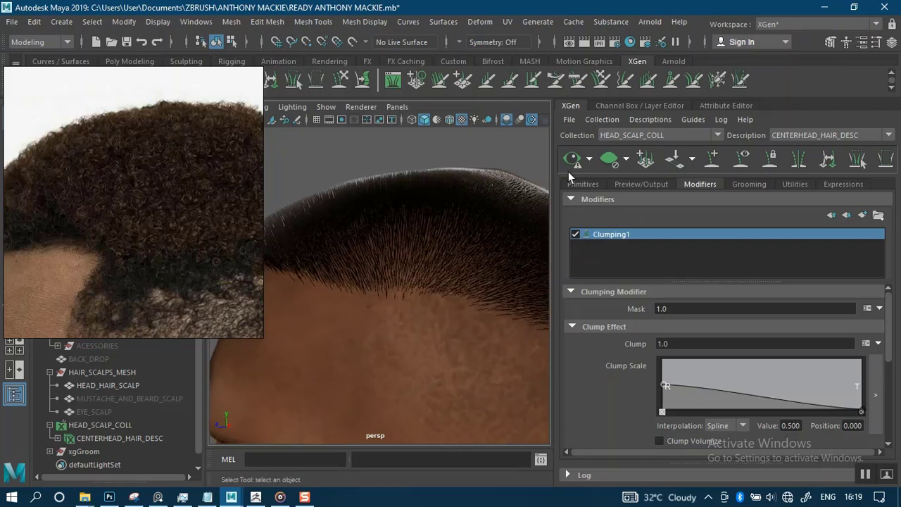
left_click(591, 159)
left_click(591, 161)
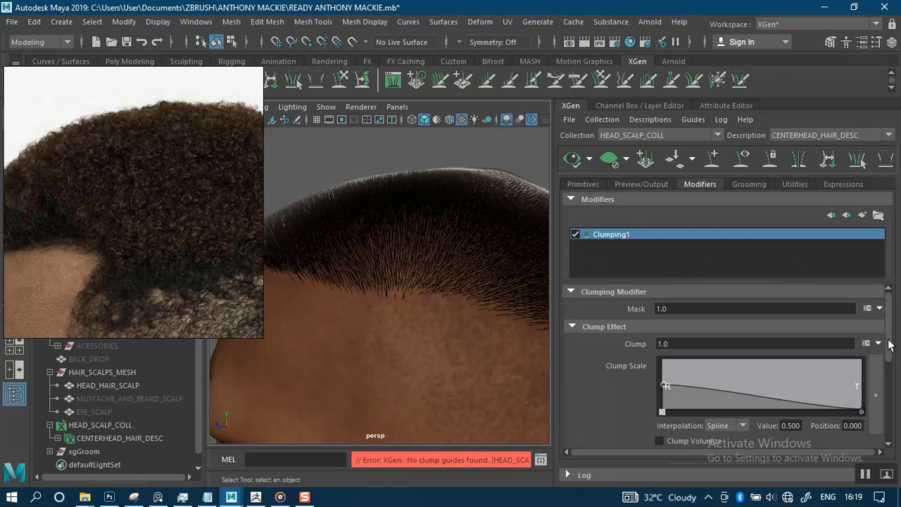
left_click_drag(889, 344, 888, 431)
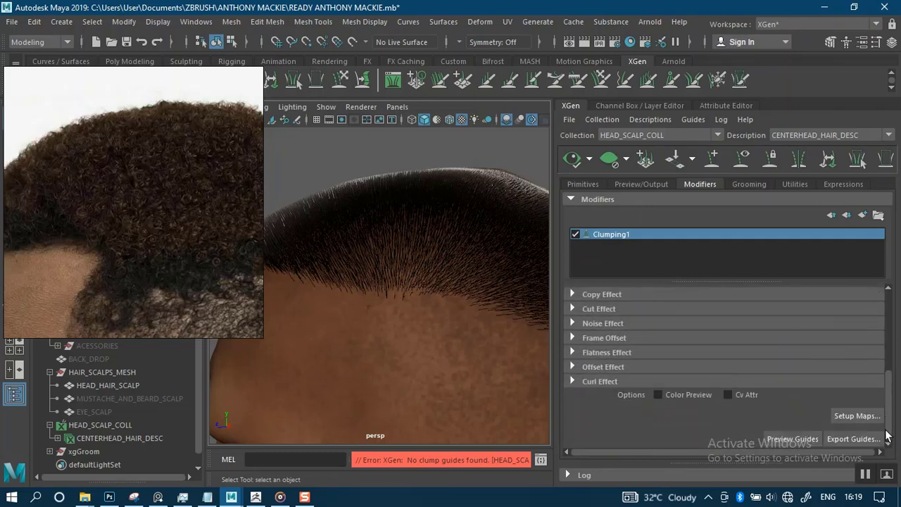
In Generate Clumping Maps, set Mask to 0.8 and generate the clump guide points.
left_click(852, 415)
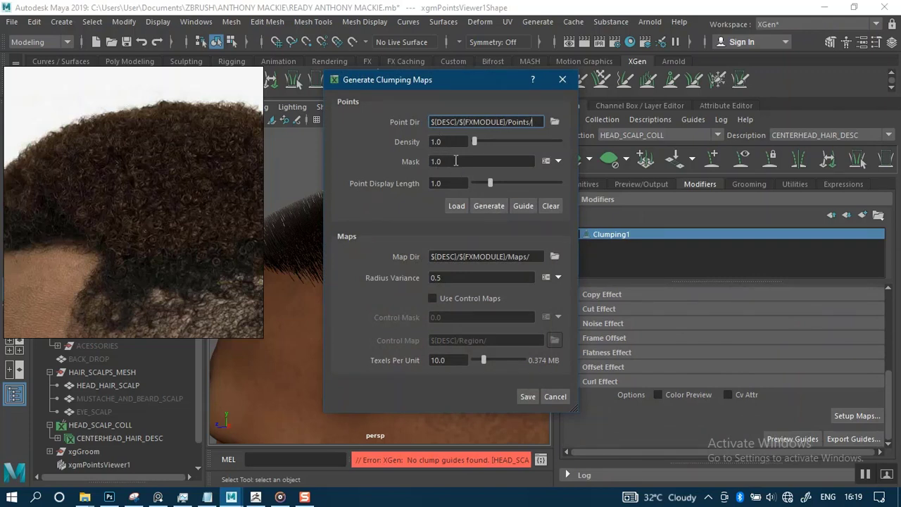
left_click_drag(455, 160, 425, 160)
type("0")
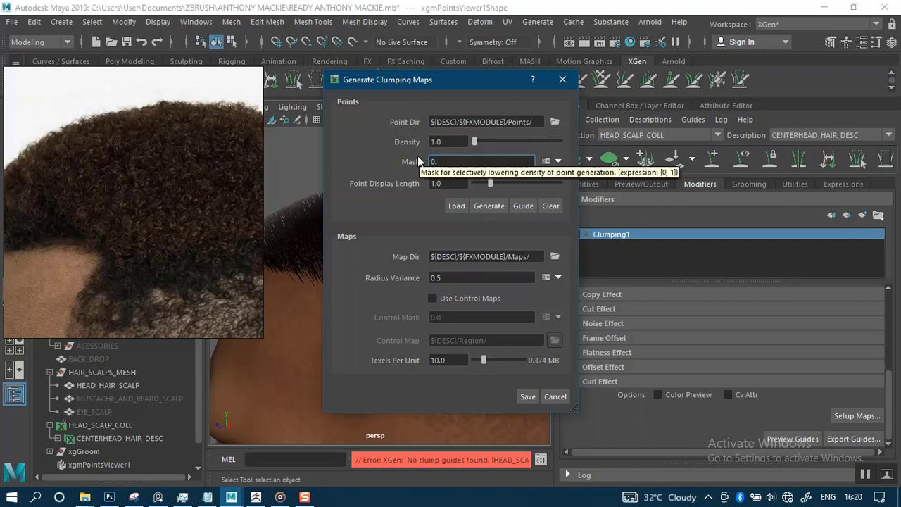
type(".8")
left_click_drag(420, 81, 510, 92)
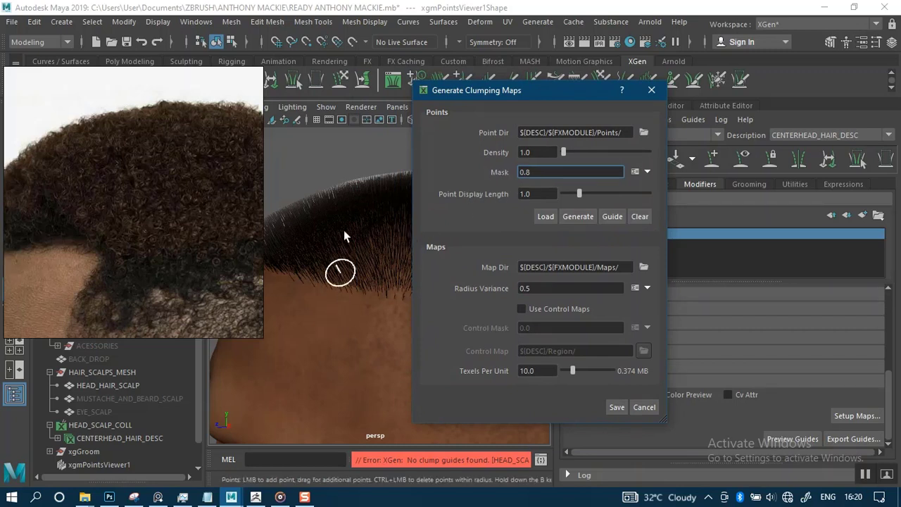
left_click(576, 217)
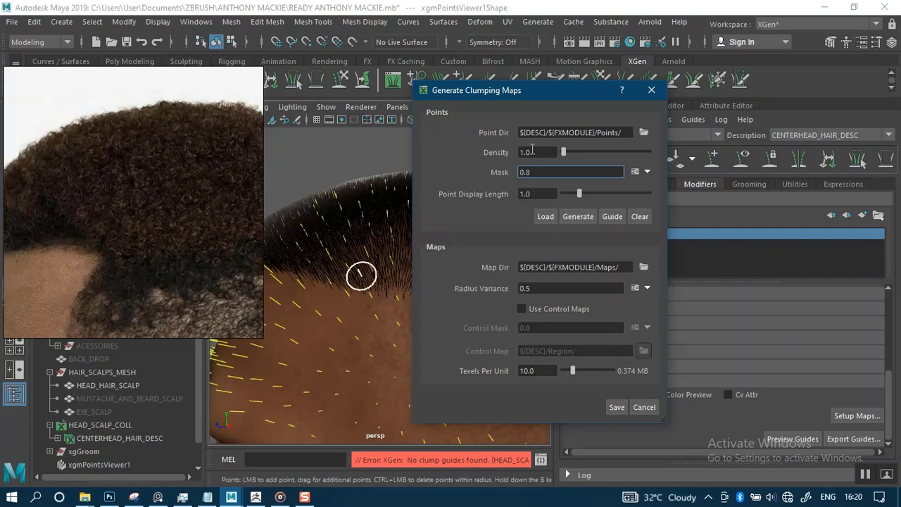
Move the dialog aside, tilt over the head front to inspect the points, then return to it.
left_click_drag(531, 99, 695, 102)
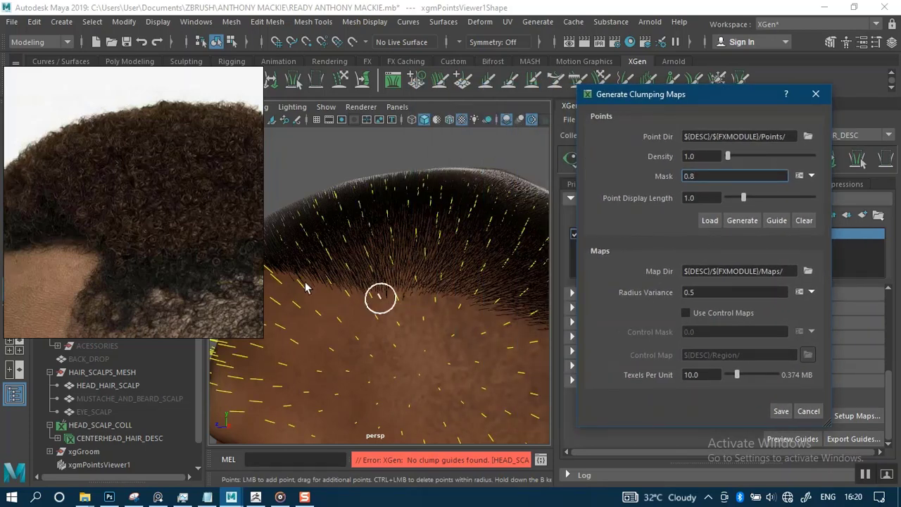
scroll(414, 221, "down", 3)
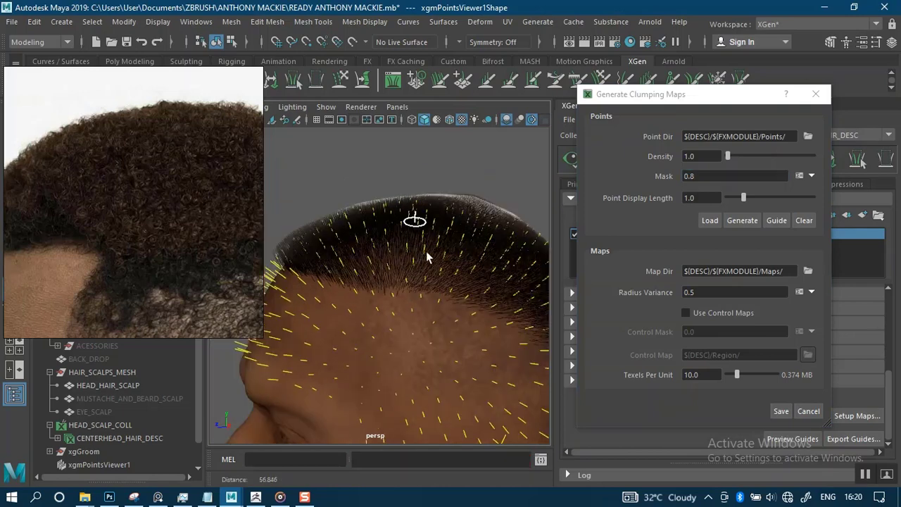
left_click_drag(437, 254, 429, 275, "alt")
right_click_drag(431, 255, 434, 335, "alt")
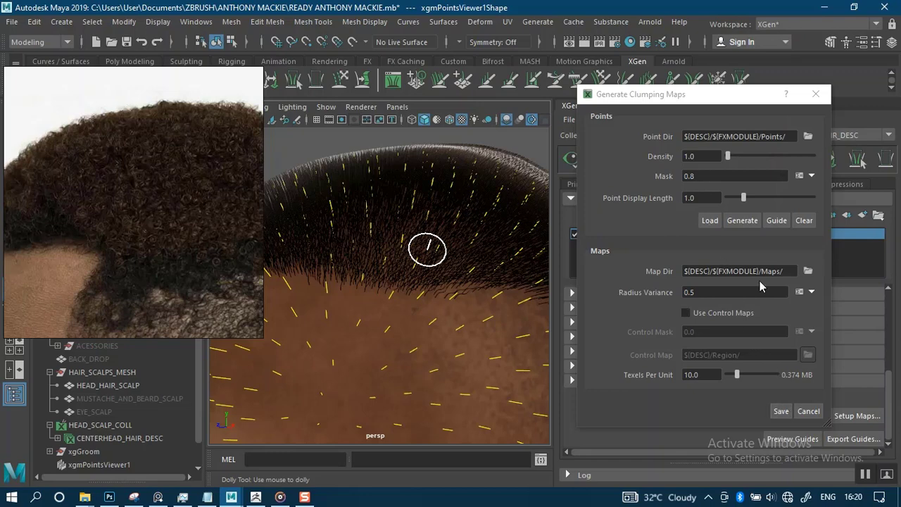
left_click(781, 411)
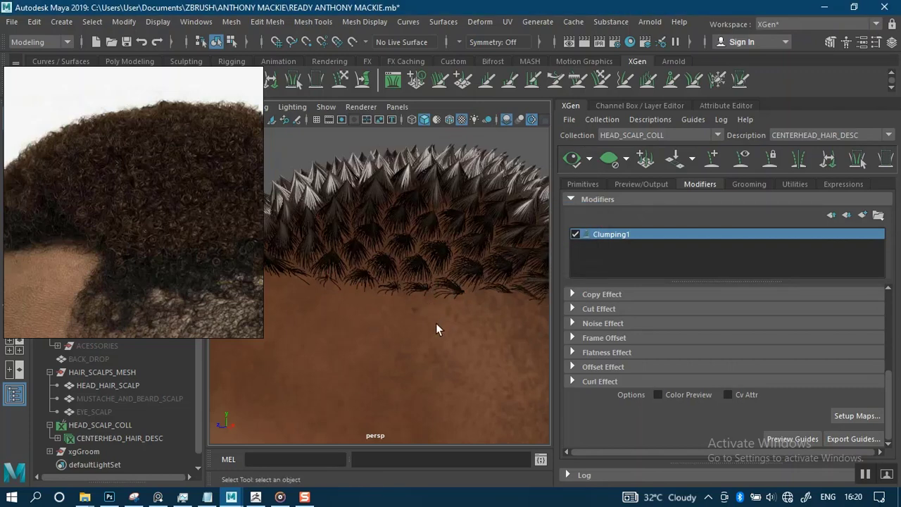
Orbit from the crown to the face to inspect the Clumping1 tufts.
mouse_move(411, 307)
right_mouse_down("alt")
mouse_move(423, 239)
mouse_move(415, 298)
right_mouse_up("alt")
mouse_move(414, 298)
left_mouse_down("alt")
mouse_move(284, 321)
mouse_move(411, 309)
left_mouse_up("alt")
middle_click_drag(411, 309, 370, 214, "alt")
left_click_drag(370, 214, 446, 280, "alt")
middle_click_drag(446, 279, 477, 330, "alt")
left_click_drag(476, 330, 415, 307, "alt")
mouse_move(416, 307)
right_mouse_down("alt")
mouse_move(428, 342)
mouse_move(430, 316)
right_mouse_up("alt")
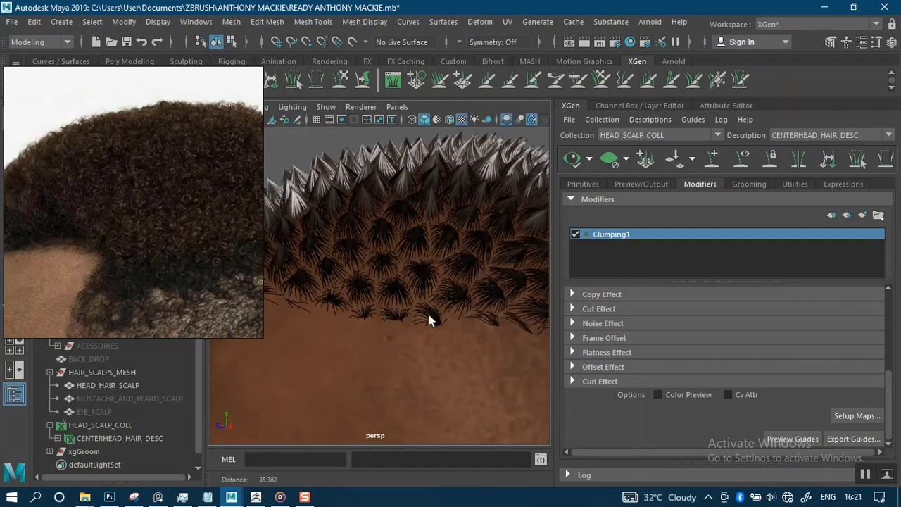
left_click_drag(430, 316, 430, 255, "alt")
middle_click_drag(431, 255, 411, 336, "alt")
left_click_drag(410, 336, 386, 273, "alt")
right_click_drag(386, 273, 398, 274, "alt")
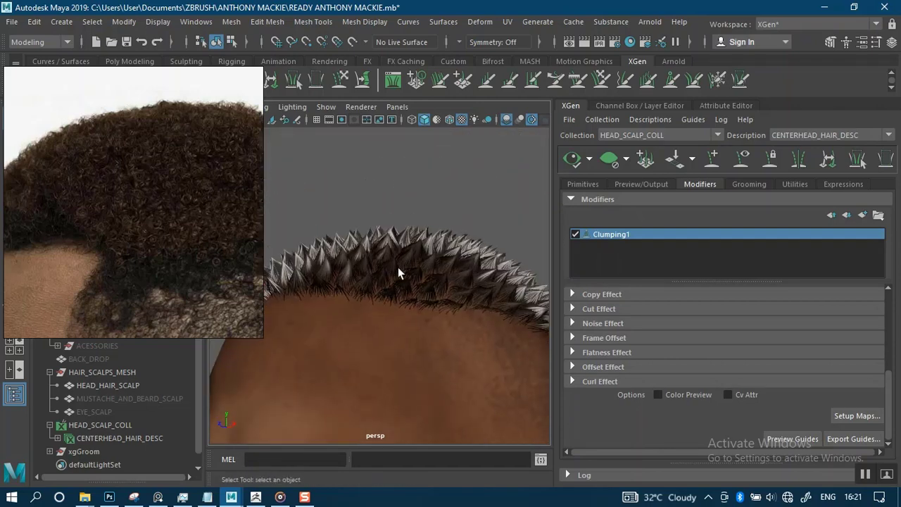
Look down on the spiky clumps from the front and top of the head.
left_click_drag(377, 279, 364, 319, "alt")
right_click_drag(441, 255, 446, 161, "alt")
left_click_drag(439, 297, 418, 302, "alt")
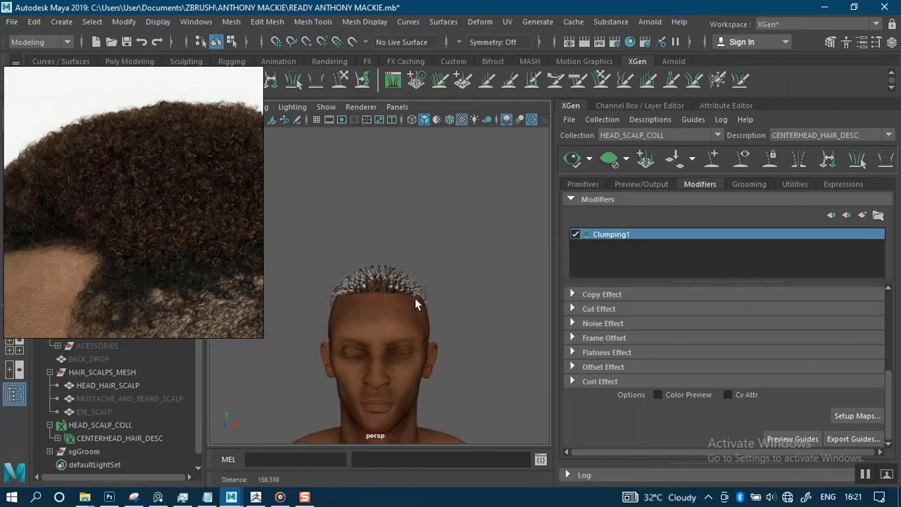
middle_click_drag(418, 302, 430, 283, "alt")
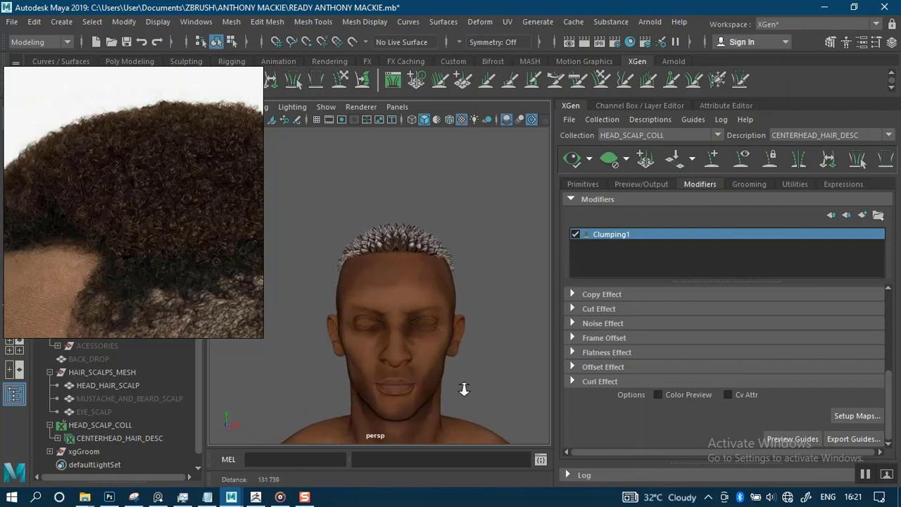
scroll(445, 328, "up", 5)
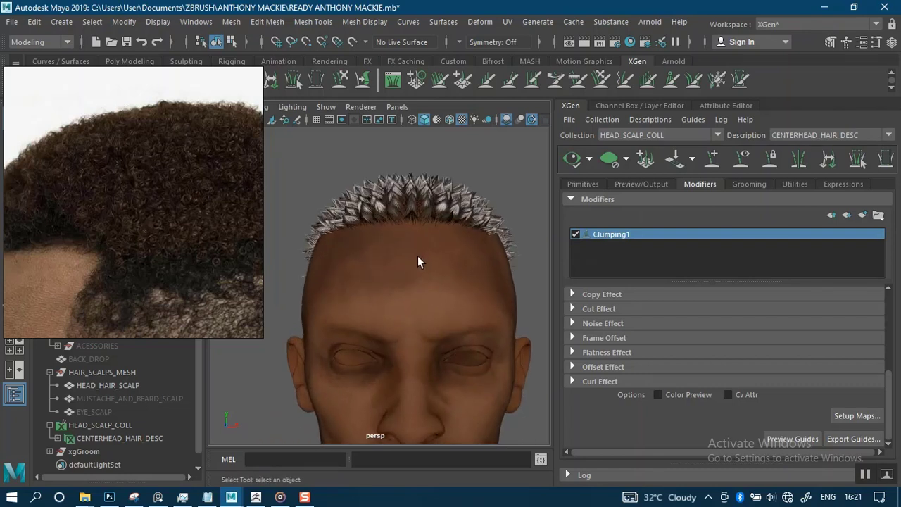
left_click_drag(418, 256, 424, 294, "alt")
right_click_drag(424, 296, 423, 288, "alt")
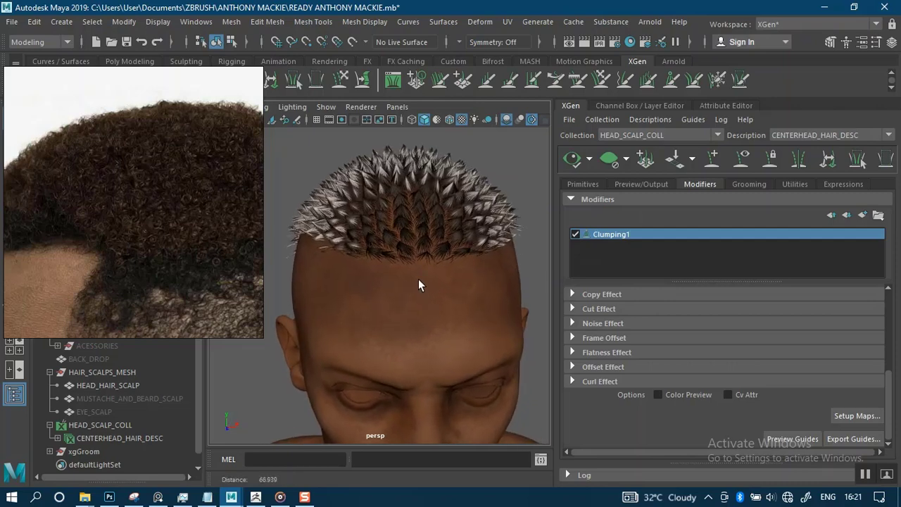
scroll(386, 265, "up", 2)
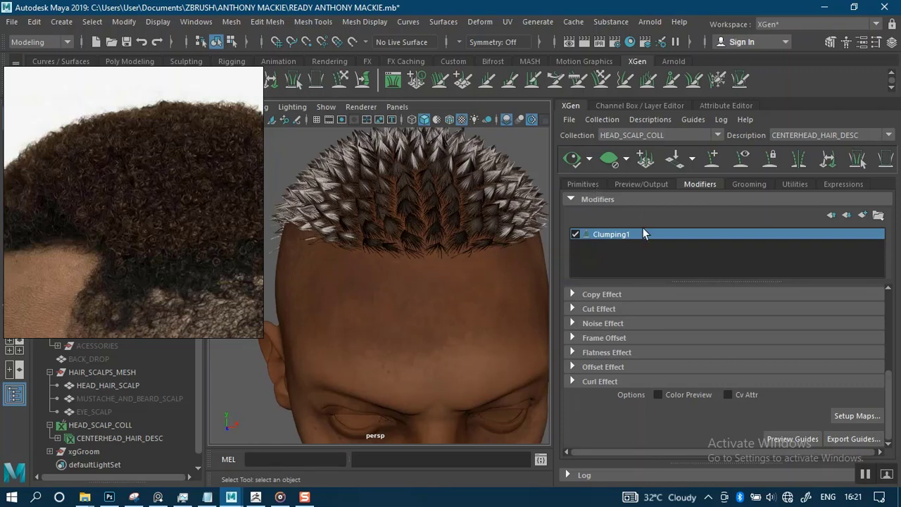
Disable Clumping1, refresh the preview, and show the Primitives attributes.
left_click(576, 234)
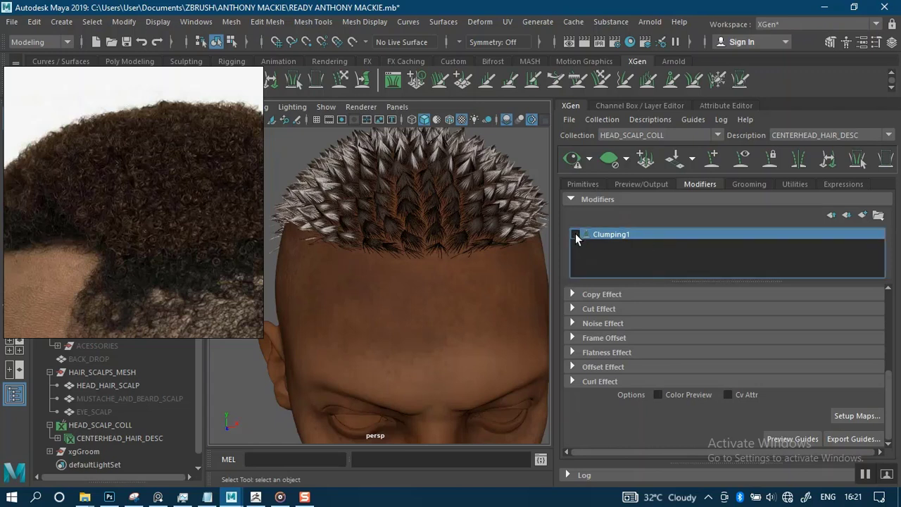
left_click(572, 160)
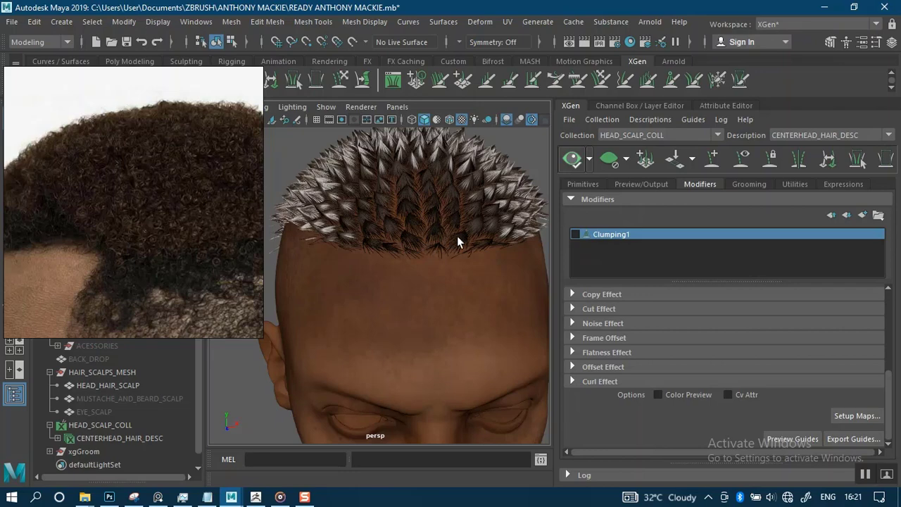
left_click(584, 185)
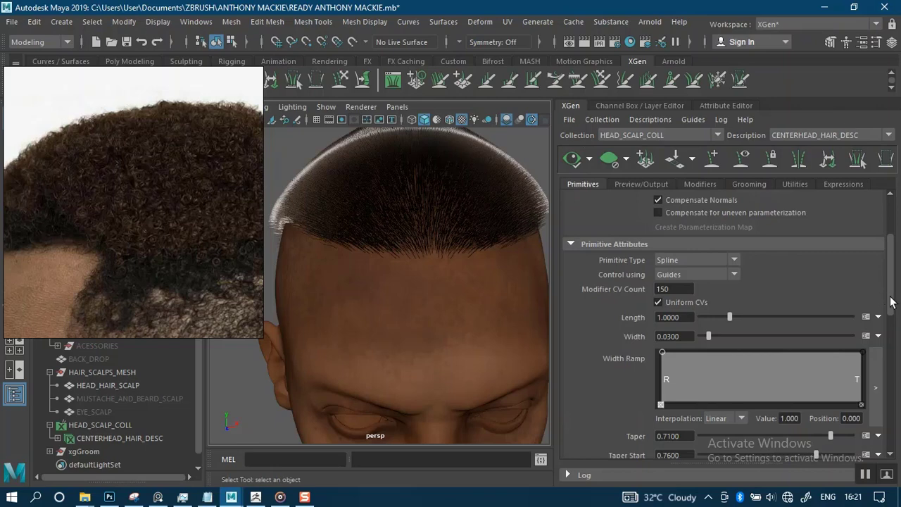
left_click_drag(891, 301, 891, 243)
Hide the HIGH_AFRICAN_MALE head mesh, save the scene, and select HEAD_HAIR_SCALP.
right_click_drag(147, 318, 176, 240)
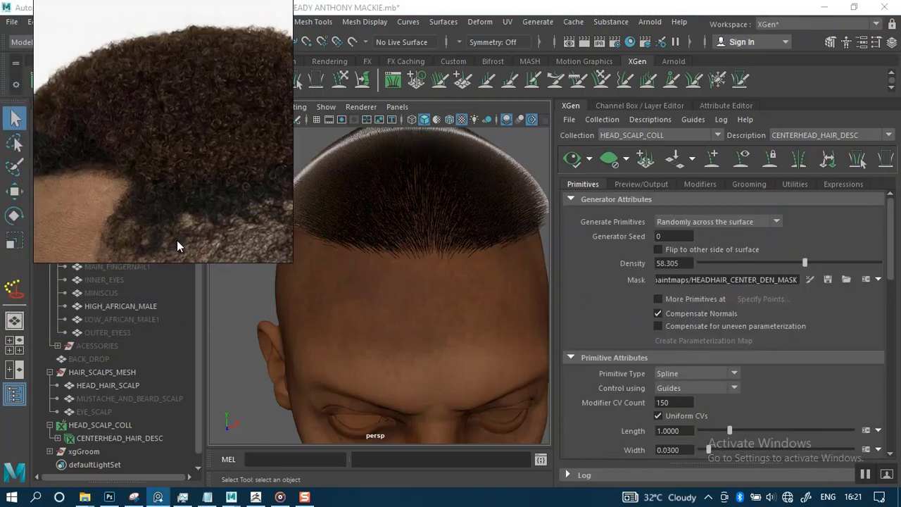
left_click(353, 320)
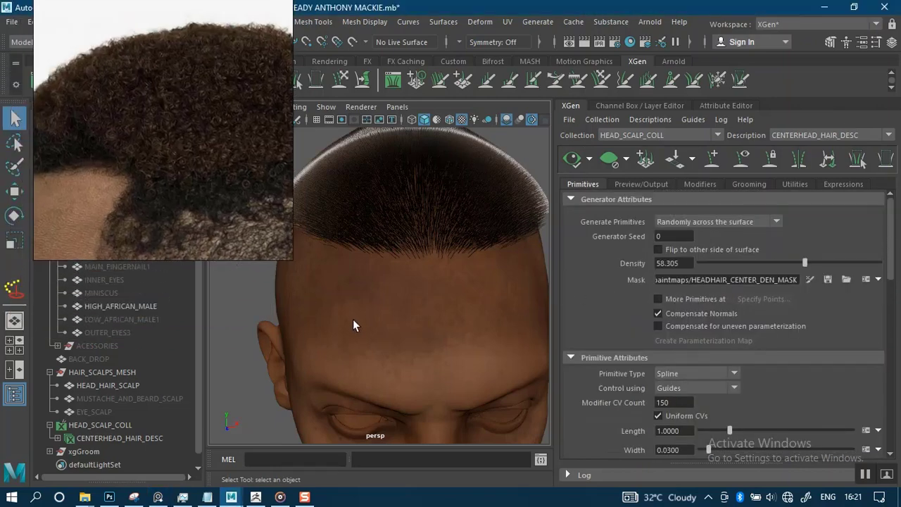
left_click(389, 375)
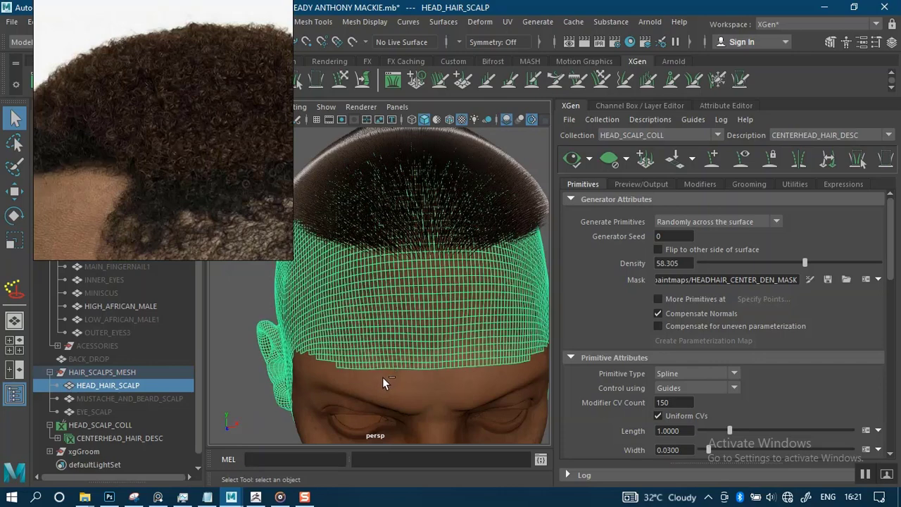
left_click_drag(279, 367, 417, 326, "alt")
left_click(418, 372)
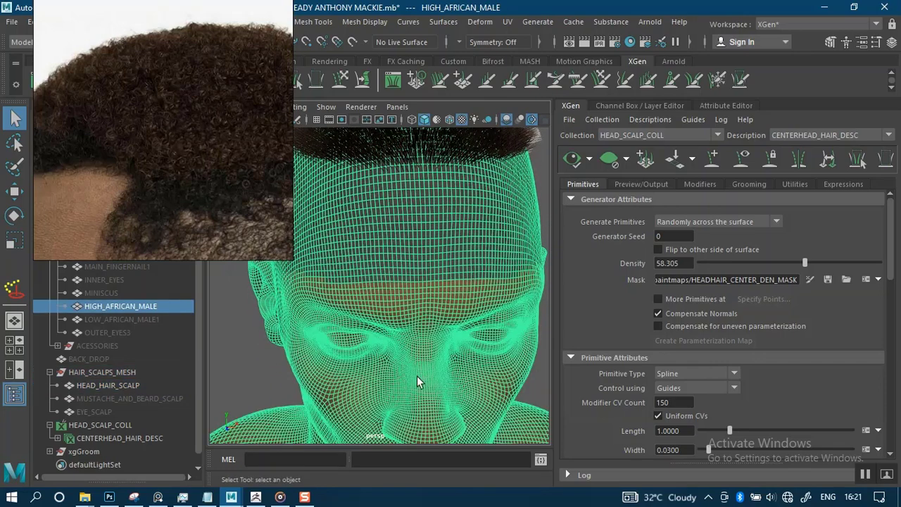
key("ctrl+h")
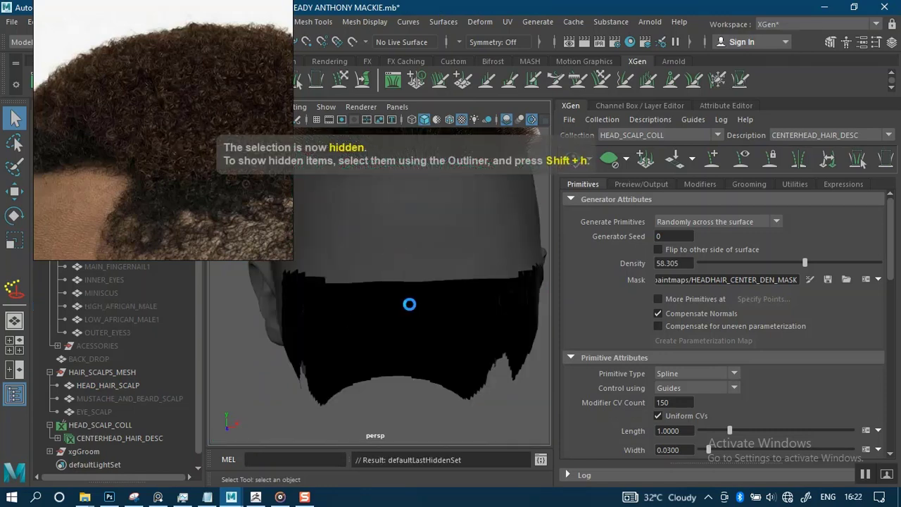
key("ctrl+s")
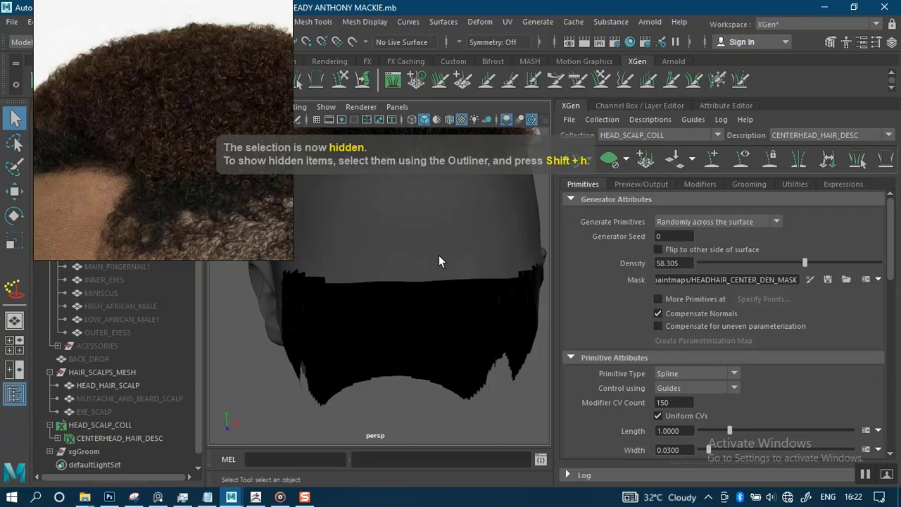
left_click(414, 330)
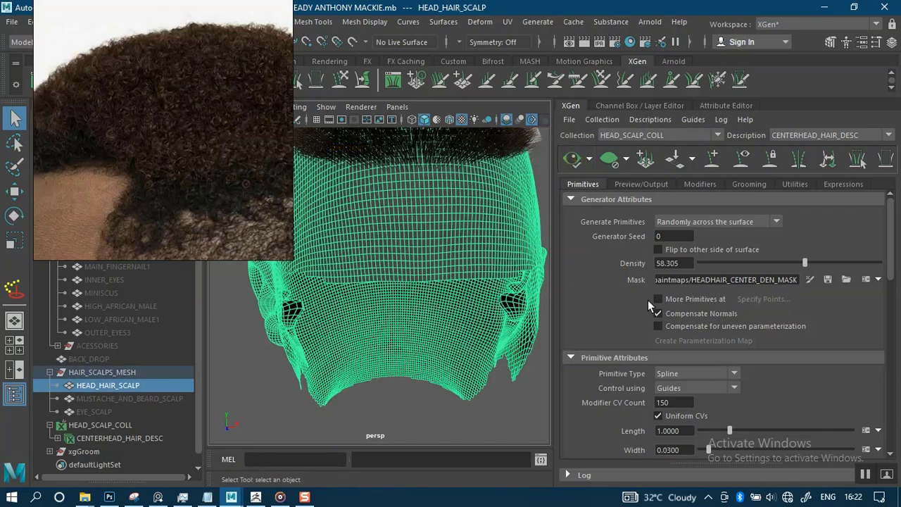
Enlarge the scalp's density-mask paint brush to about 1.6 radius and show the 3D Paint tool settings.
left_click(506, 425)
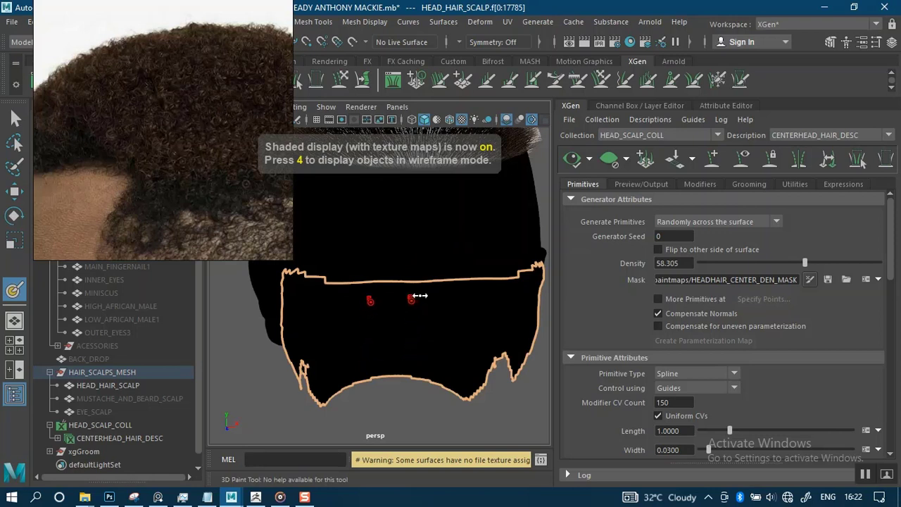
mouse_move(412, 300)
left_mouse_down()
mouse_move(402, 300)
mouse_move(433, 298)
mouse_move(406, 333)
left_mouse_up()
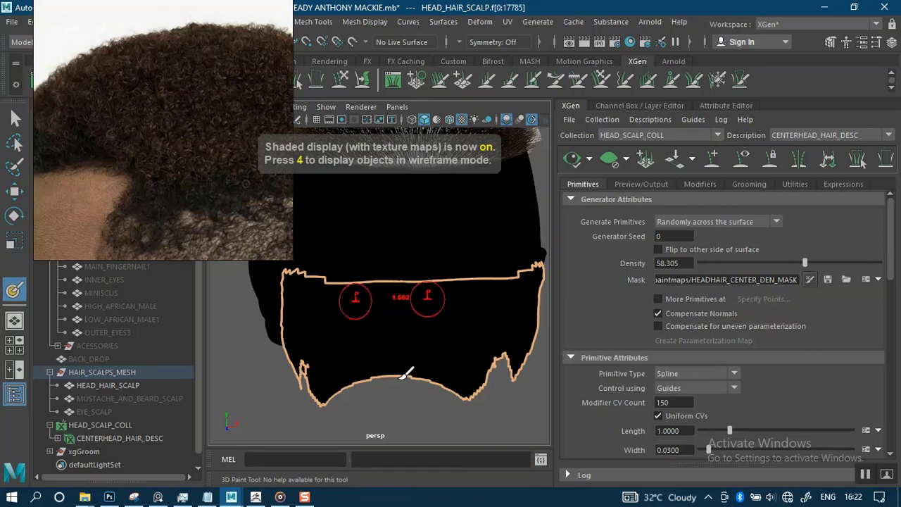
middle_click_drag(393, 368, 345, 459, "alt")
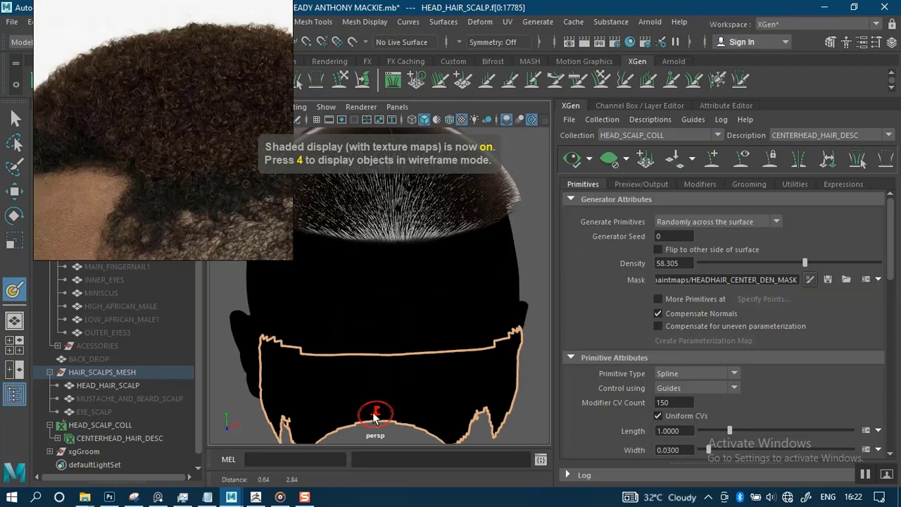
mouse_move(530, 269)
left_mouse_down("alt")
mouse_move(497, 298)
mouse_move(235, 307)
left_mouse_up("alt")
double_click(14, 291)
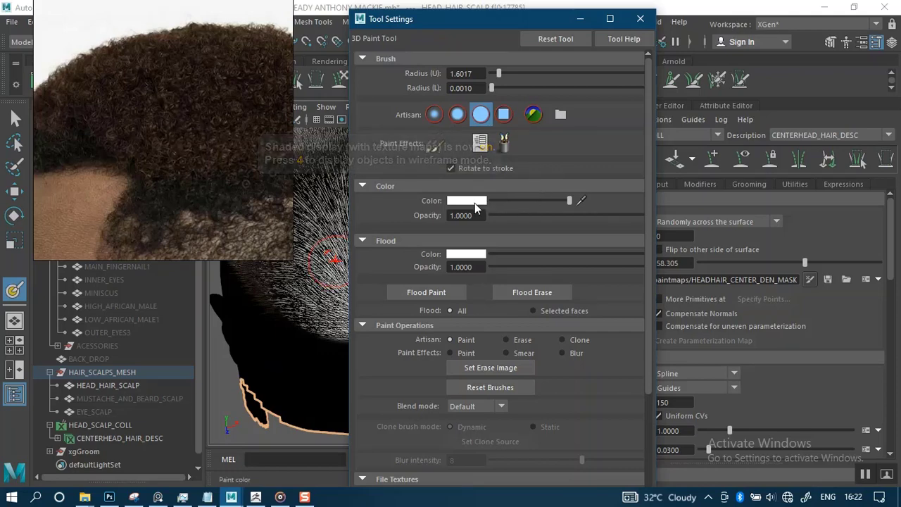
Paint white on the back of the scalp to extend the density mask edge.
left_click(580, 19)
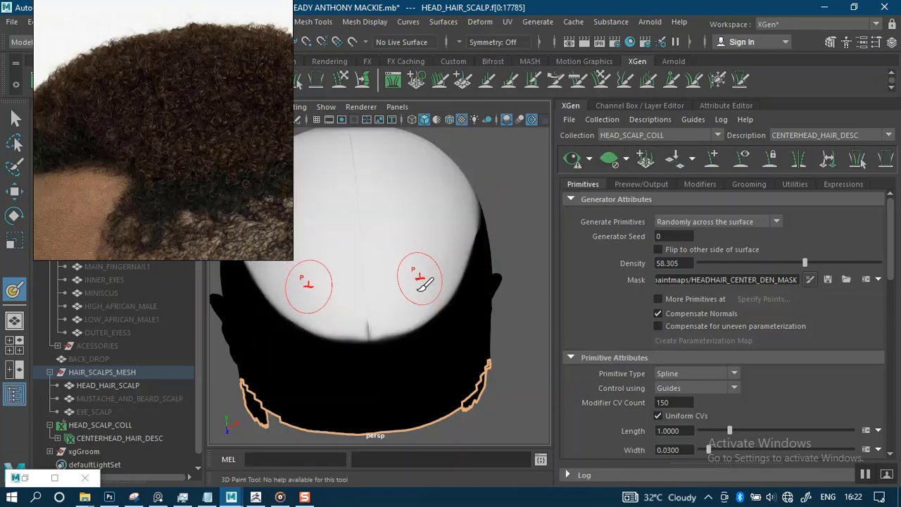
left_click_drag(440, 280, 416, 302, "alt")
middle_click_drag(416, 301, 445, 295, "alt")
right_click_drag(438, 303, 432, 330, "alt")
middle_click_drag(427, 329, 424, 314, "alt")
mouse_move(446, 345)
left_mouse_down("alt")
mouse_move(455, 312)
mouse_move(416, 308)
mouse_move(453, 302)
mouse_move(441, 293)
mouse_move(430, 296)
mouse_move(442, 312)
mouse_move(368, 339)
mouse_move(324, 326)
mouse_move(304, 308)
mouse_move(338, 330)
mouse_move(390, 344)
mouse_move(363, 344)
mouse_move(398, 344)
mouse_move(448, 300)
left_mouse_up("alt")
key("b")
scroll(418, 216, "down", 5)
mouse_move(500, 317)
left_mouse_down("alt")
mouse_move(497, 255)
mouse_move(472, 253)
mouse_move(525, 246)
mouse_move(470, 257)
mouse_move(386, 229)
mouse_move(357, 232)
mouse_move(446, 297)
mouse_move(426, 302)
mouse_move(439, 258)
mouse_move(436, 302)
left_mouse_up("alt")
scroll(486, 254, "up", 5)
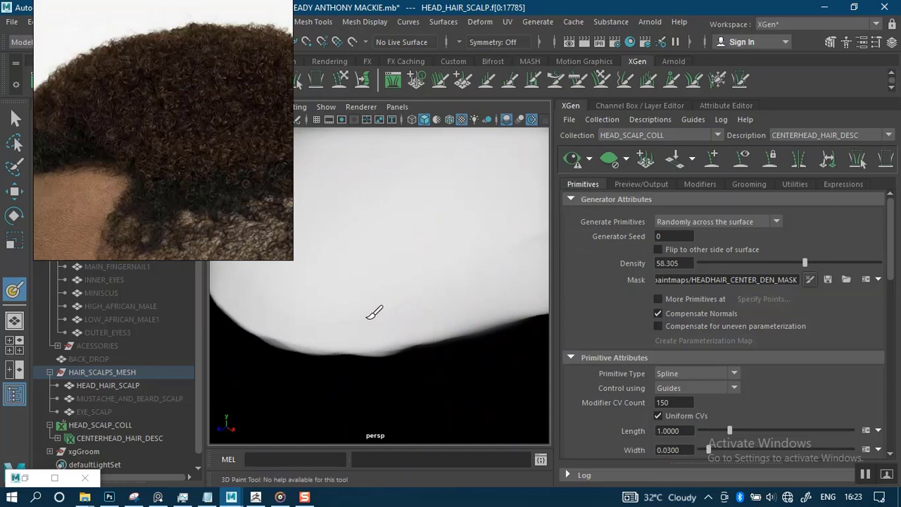
mouse_move(339, 318)
left_mouse_down()
mouse_move(397, 323)
mouse_move(461, 305)
mouse_move(341, 319)
mouse_move(281, 298)
left_mouse_up()
Shrink the brush to about 0.48 radius and touch up the mask edge with dark paint.
mouse_move(418, 320)
left_mouse_down()
mouse_move(395, 326)
mouse_move(485, 342)
mouse_move(463, 334)
mouse_move(354, 352)
left_mouse_up()
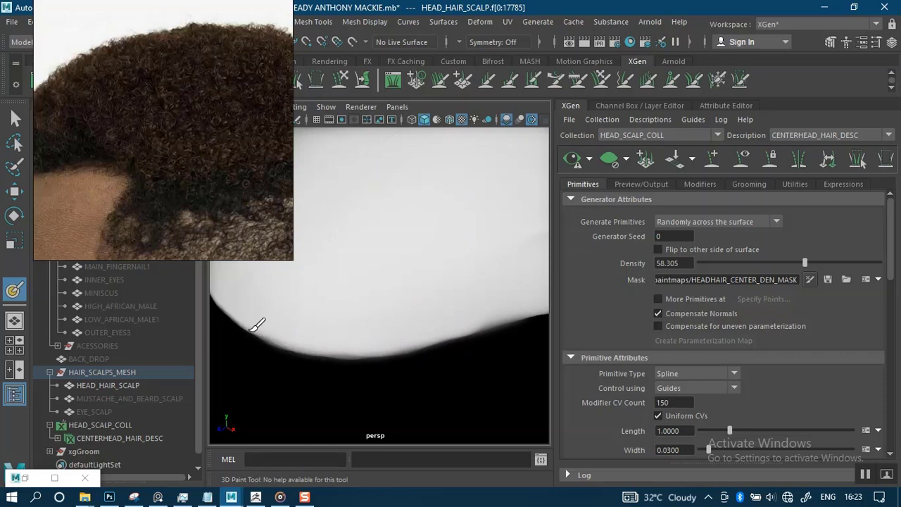
left_click_drag(237, 321, 234, 317)
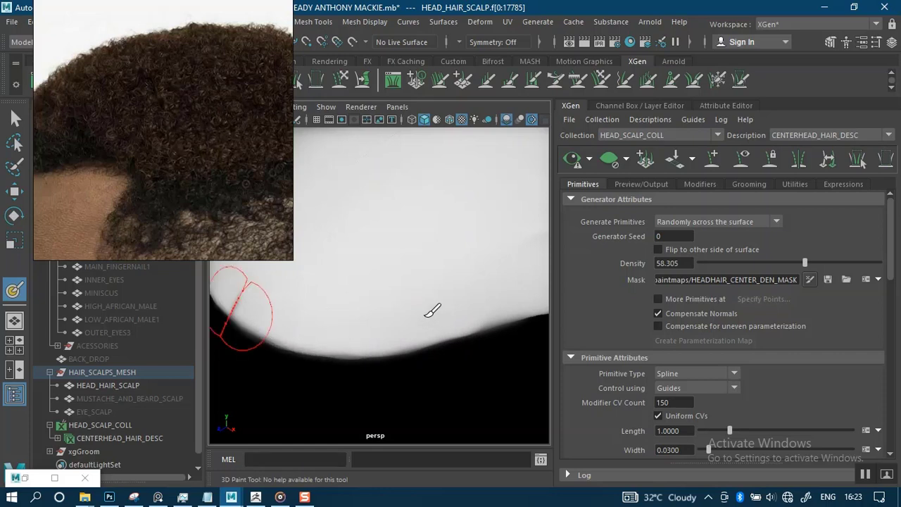
scroll(407, 214, "down", 4)
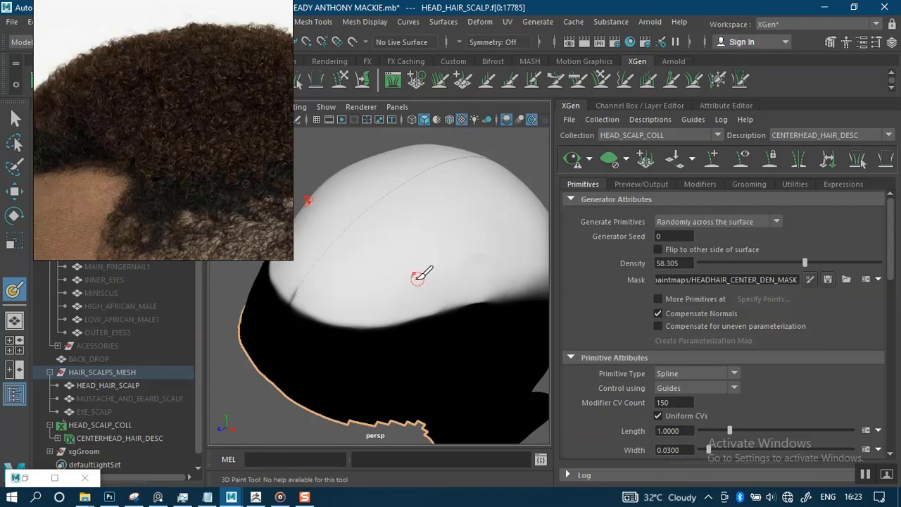
Check the paint tool's File Textures settings and save the density mask.
left_click(29, 468)
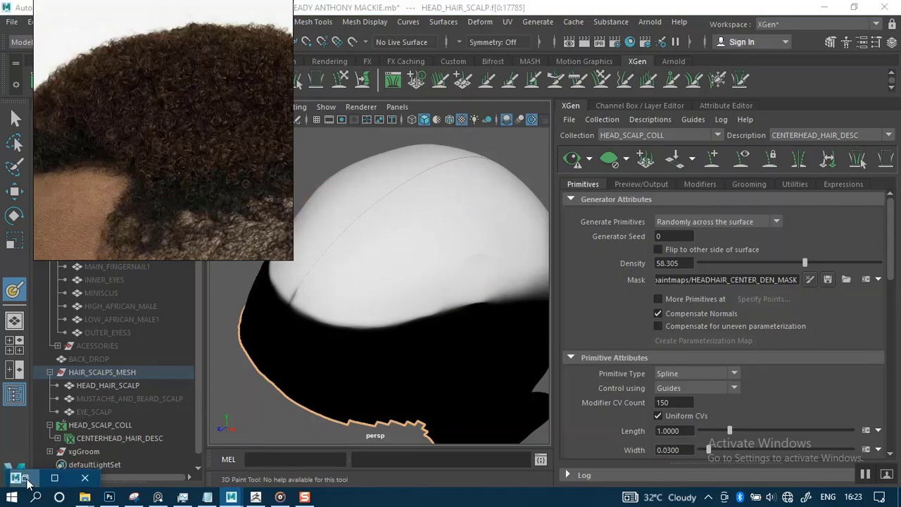
scroll(646, 370, "down", 4)
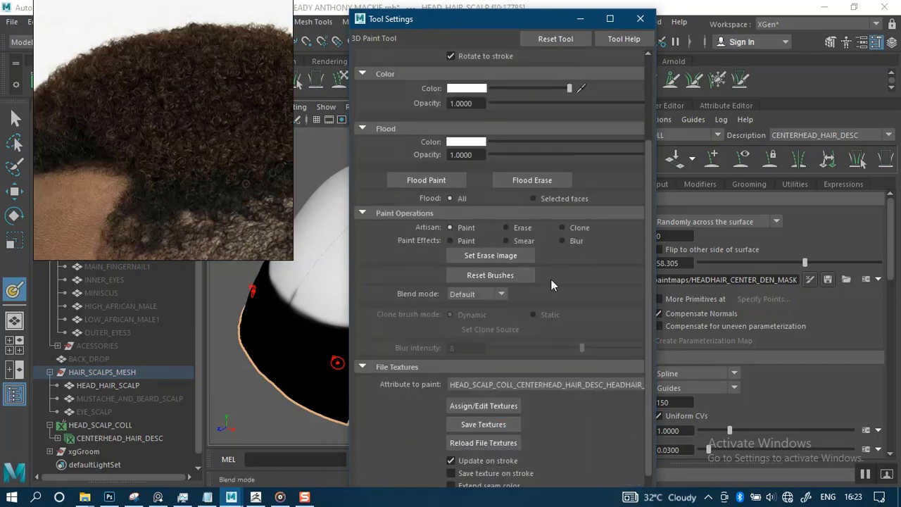
left_click(580, 20)
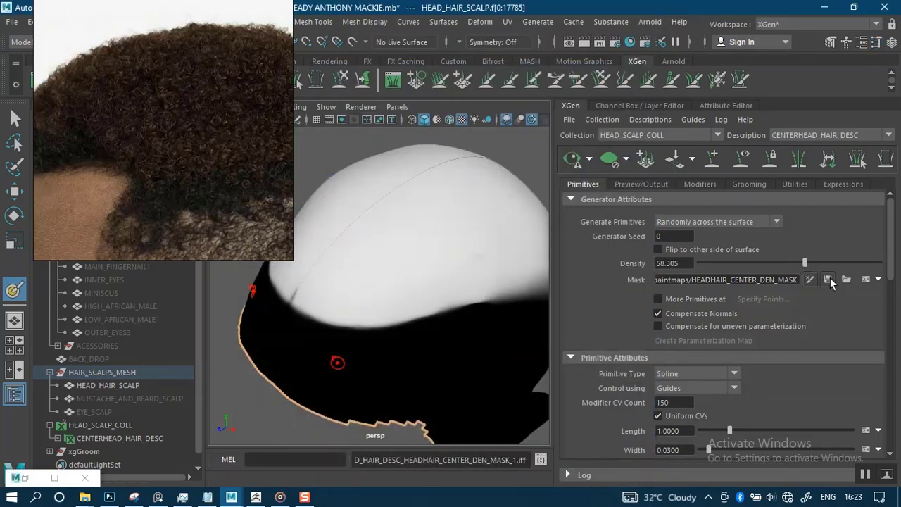
left_click(569, 166)
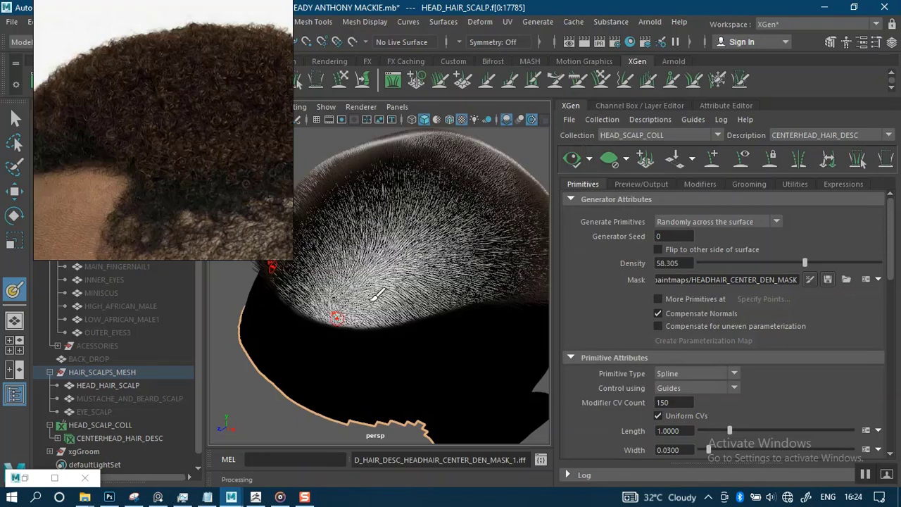
Return to the Select tool and clear the scalp selection to view the previewed hair.
mouse_move(412, 291)
left_mouse_down("alt")
mouse_move(402, 268)
mouse_move(404, 284)
left_mouse_up("alt")
scroll(422, 322, "up", 5)
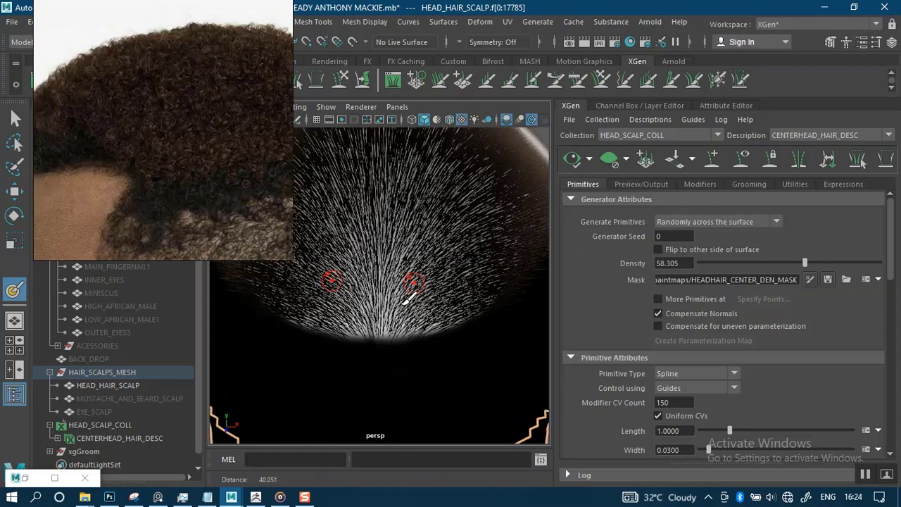
scroll(317, 243, "down", 5)
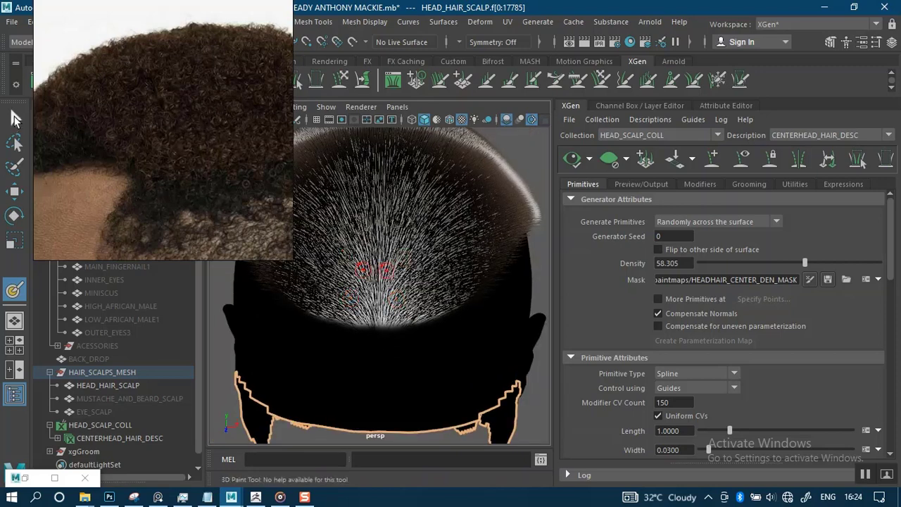
left_click(15, 117)
left_click(436, 321)
Orbit around the head to inspect the crown hair from above and behind, moving the reference image aside.
scroll(423, 284, "down", 1)
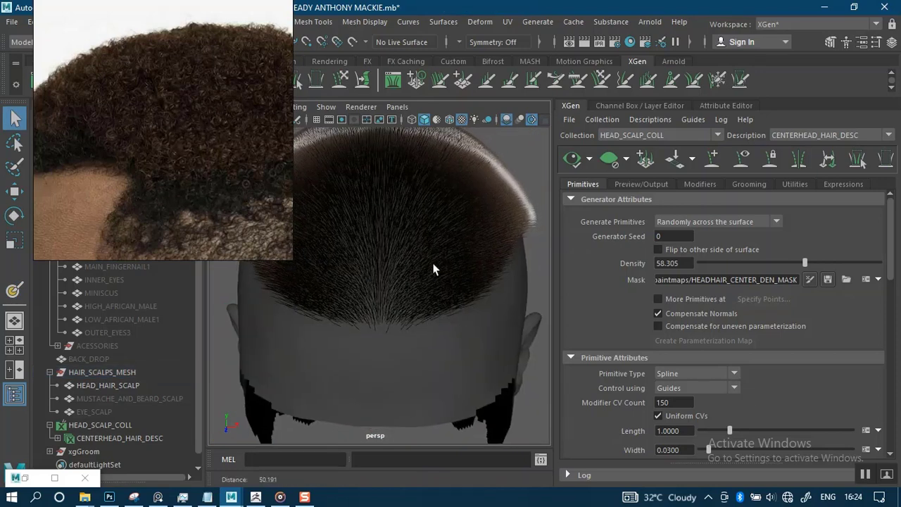
scroll(433, 270, "down", 5)
left_click_drag(436, 271, 438, 241, "alt")
left_click_drag(465, 391, 473, 370, "alt")
scroll(451, 313, "up", 6)
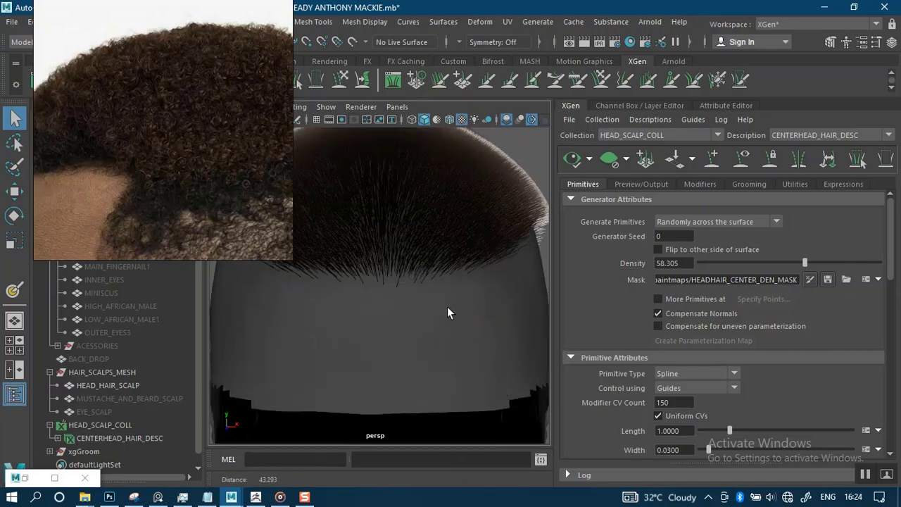
left_click_drag(424, 293, 448, 302, "alt")
scroll(411, 218, "up", 2)
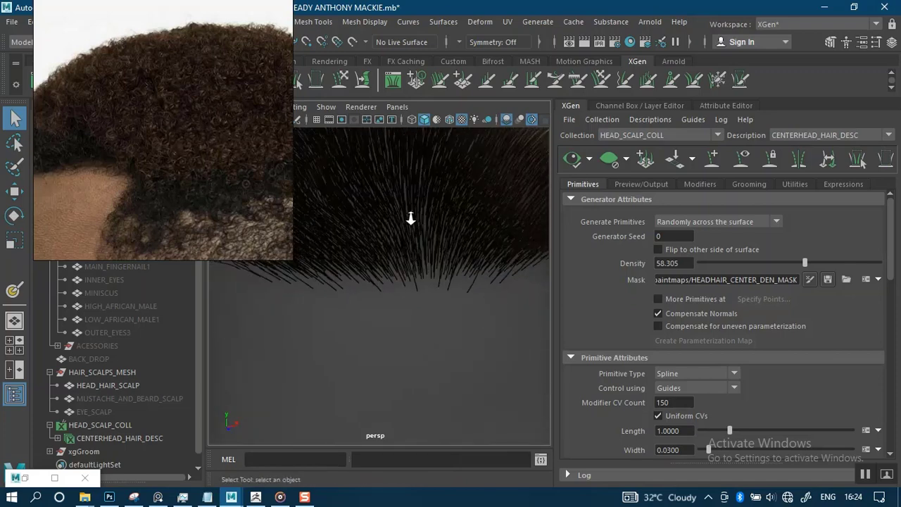
scroll(411, 218, "down", 5)
mouse_move(424, 251)
left_mouse_down("alt")
mouse_move(393, 235)
mouse_move(364, 238)
mouse_move(407, 242)
mouse_move(416, 261)
left_mouse_up("alt")
right_click_drag(416, 261, 456, 373, "alt")
middle_click_drag(446, 294, 448, 302, "alt")
right_click_drag(448, 303, 455, 326, "alt")
middle_click_drag(455, 326, 457, 361, "alt")
left_click_drag(414, 291, 375, 316, "alt")
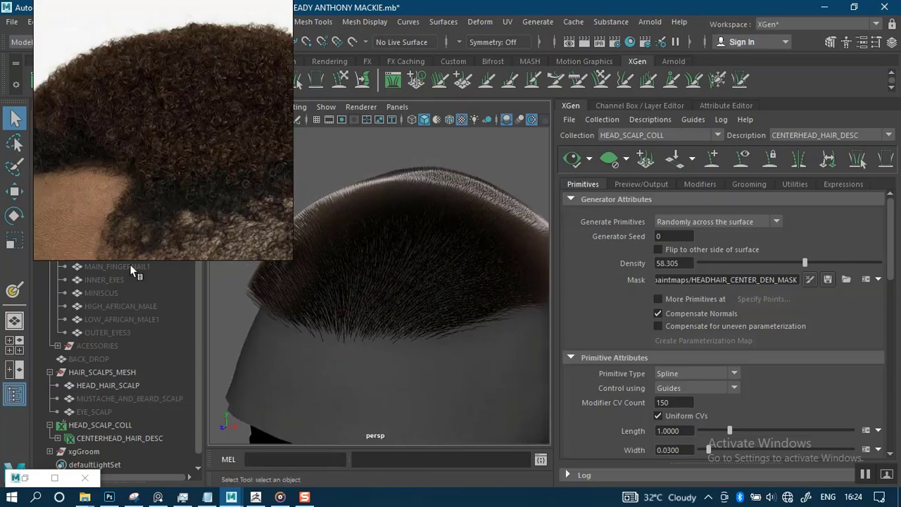
right_click_drag(128, 229, 216, 164)
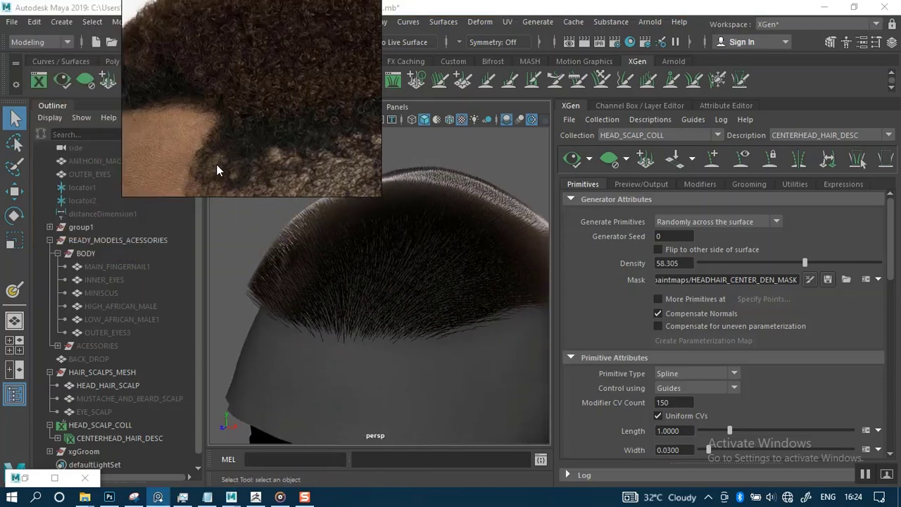
Unhide HIGH_AFRICAN_MALE with Shift+H and orbit to check the crown hair against the skin.
left_click(119, 306)
key("shift+h")
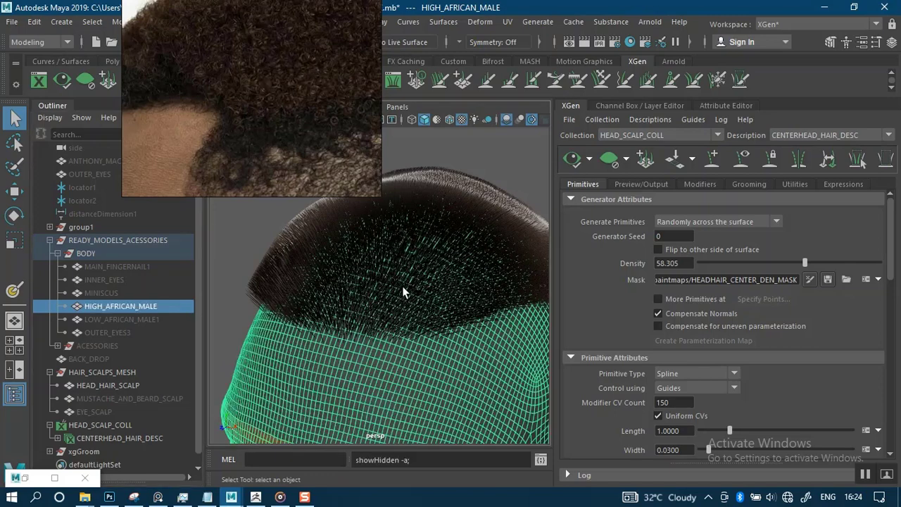
left_click_drag(459, 214, 492, 151, "alt")
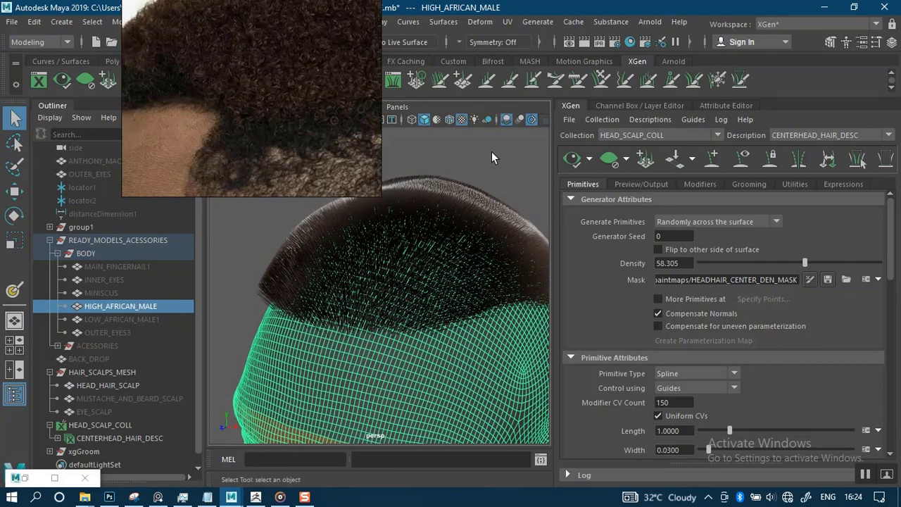
left_click(513, 145)
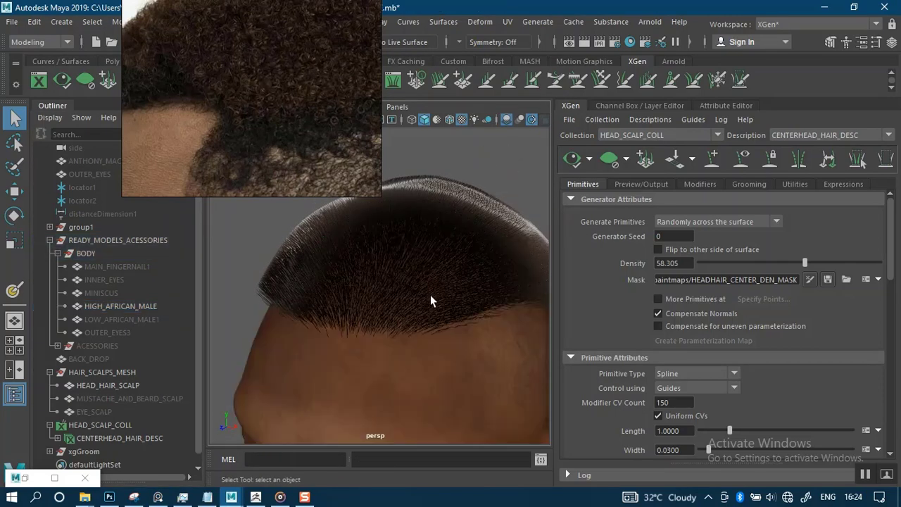
left_click_drag(412, 317, 505, 278, "alt")
scroll(418, 223, "down", 6)
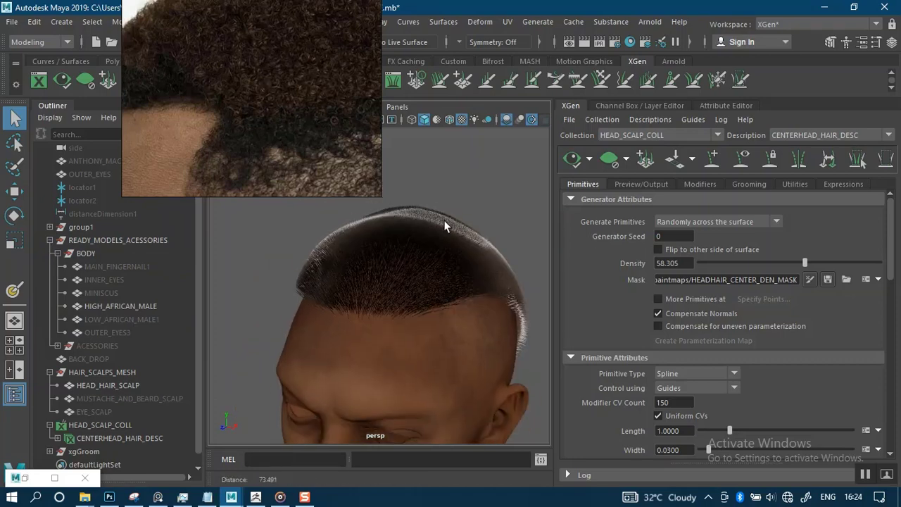
left_click_drag(403, 314, 573, 288, "alt")
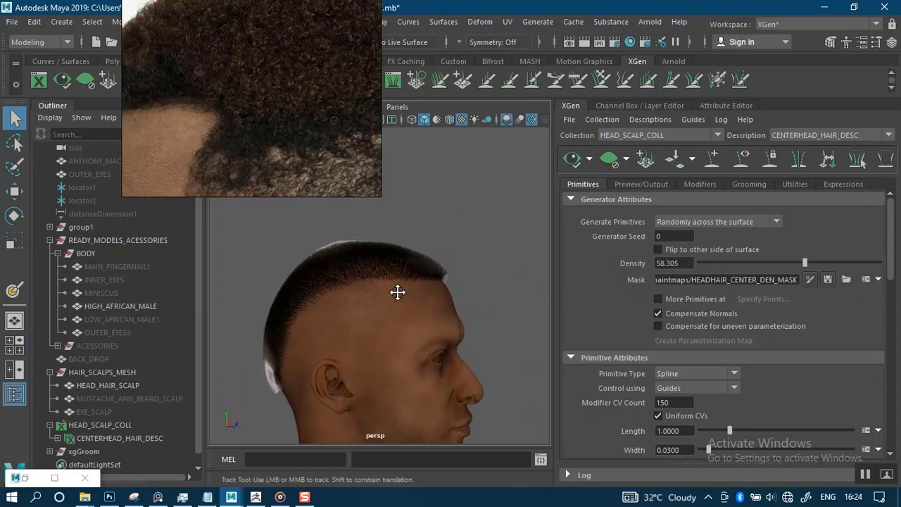
mouse_move(396, 293)
left_mouse_down("alt")
mouse_move(440, 281)
mouse_move(461, 308)
mouse_move(298, 322)
mouse_move(390, 288)
left_mouse_up("alt")
left_click_drag(423, 276, 397, 266, "alt")
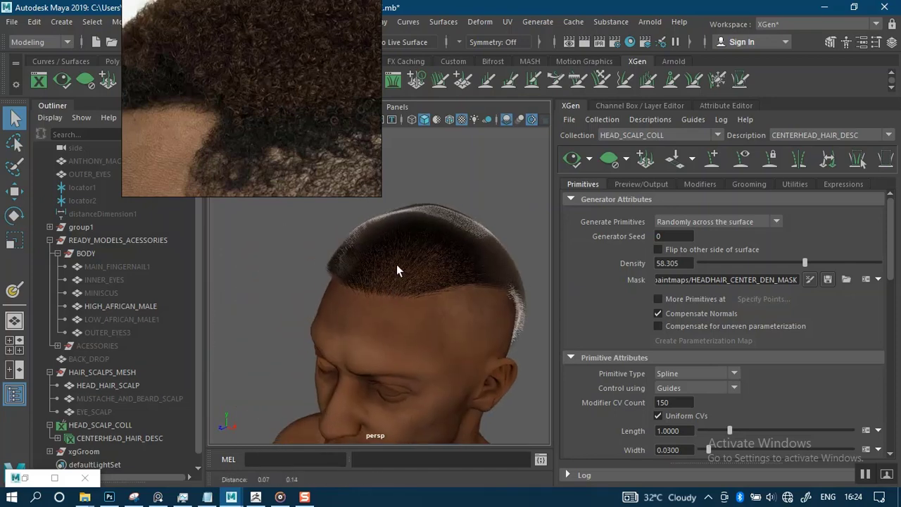
right_click_drag(397, 265, 423, 329, "alt")
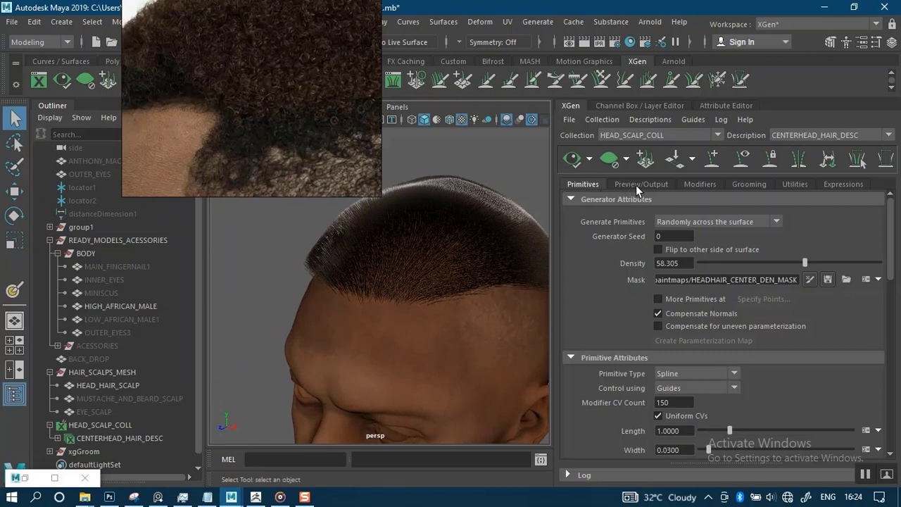
Enable the Clumping1 modifier and refresh the preview to see the spiky clumped tufts.
left_click(700, 184)
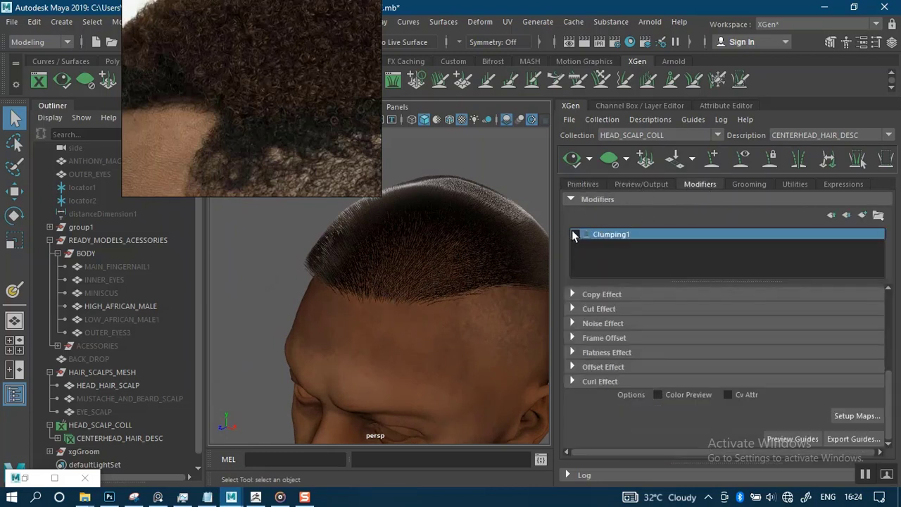
left_click(574, 234)
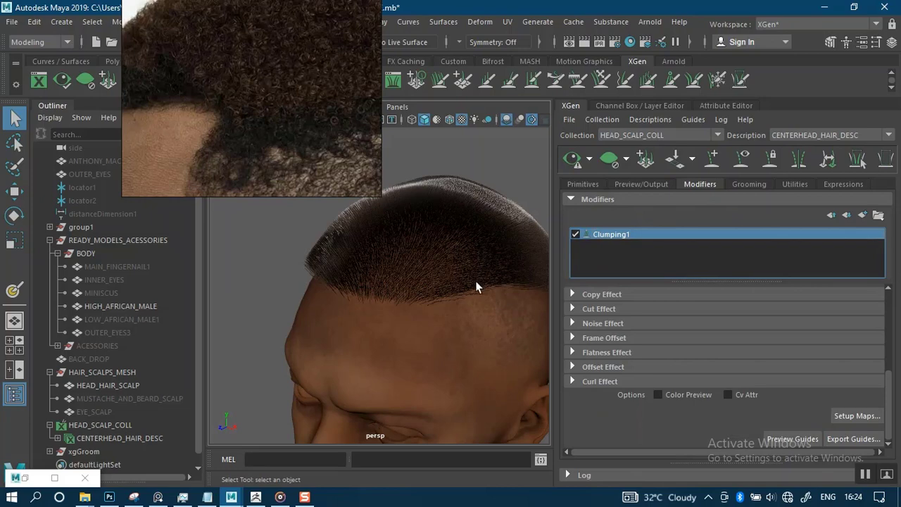
left_click_drag(305, 107, 252, 270)
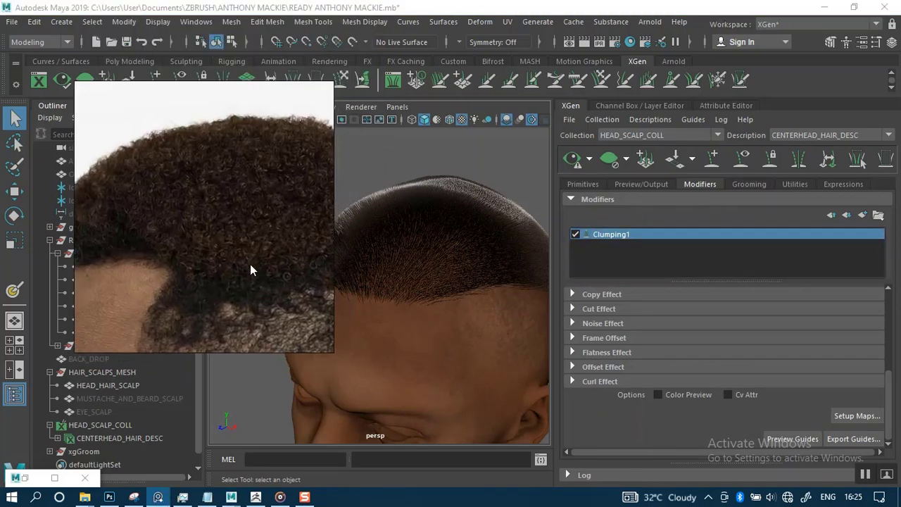
left_click(573, 159)
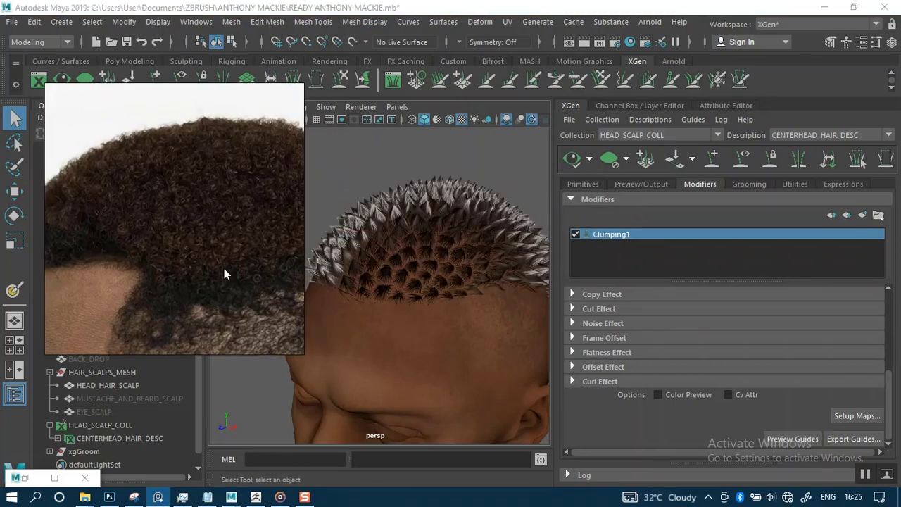
right_click_drag(423, 307, 448, 355, "alt")
left_click_drag(449, 356, 442, 265, "alt")
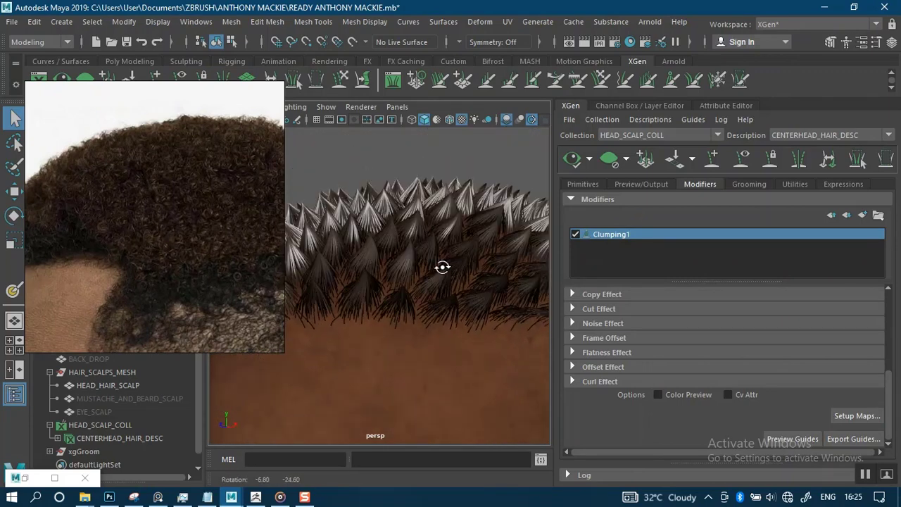
middle_click_drag(443, 265, 348, 358, "alt")
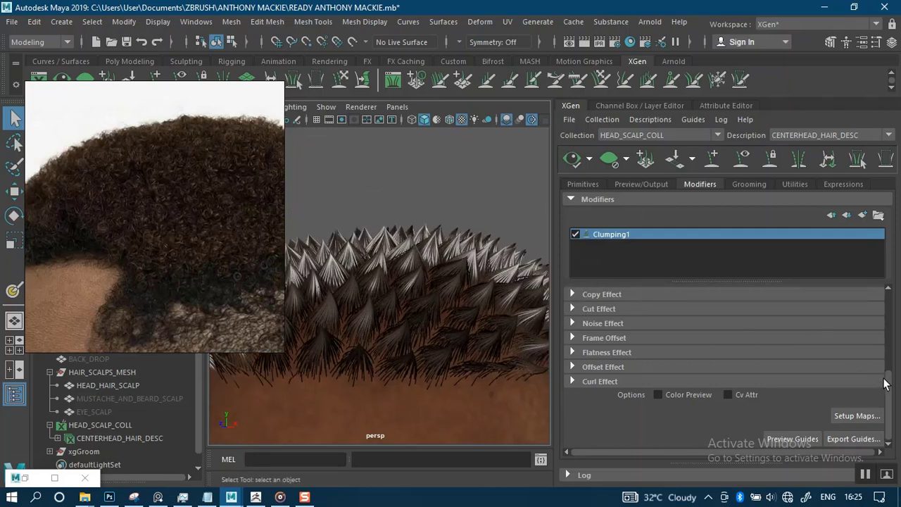
left_click_drag(886, 384, 896, 305)
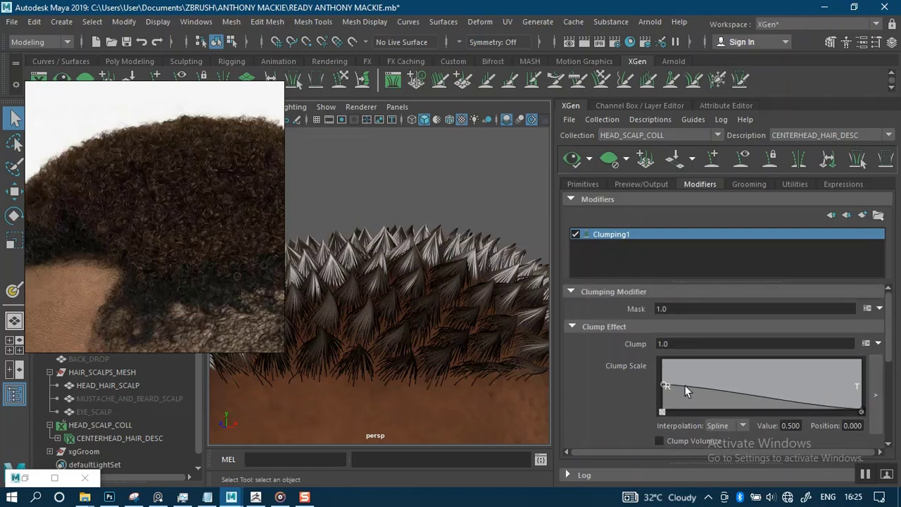
Set the Clump Scale root to about 0.38 and raise the tip point toward 0.671.
middle_click_drag(438, 329, 478, 303, "alt")
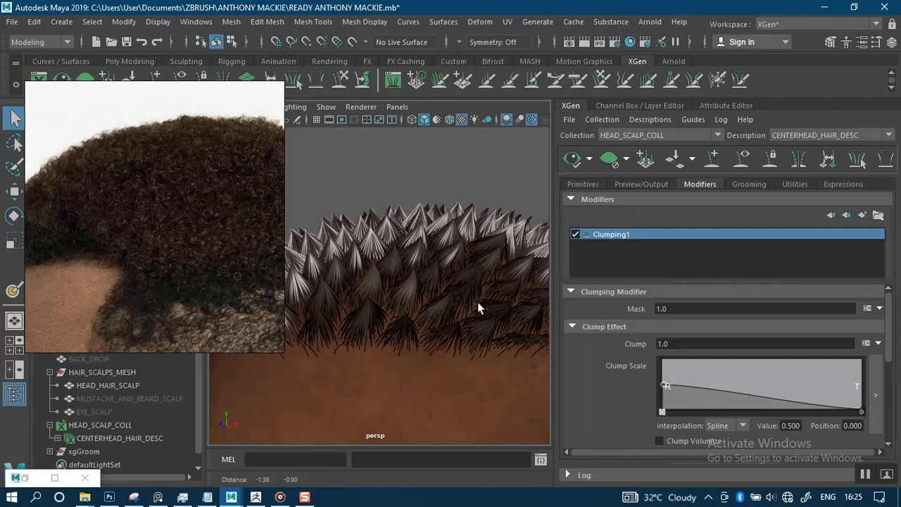
left_click_drag(421, 298, 430, 298, "alt")
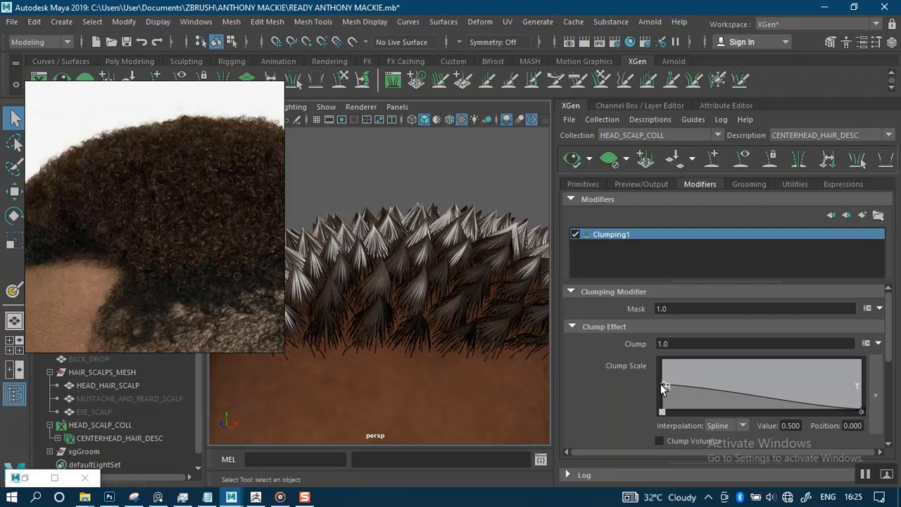
left_click_drag(660, 384, 641, 352)
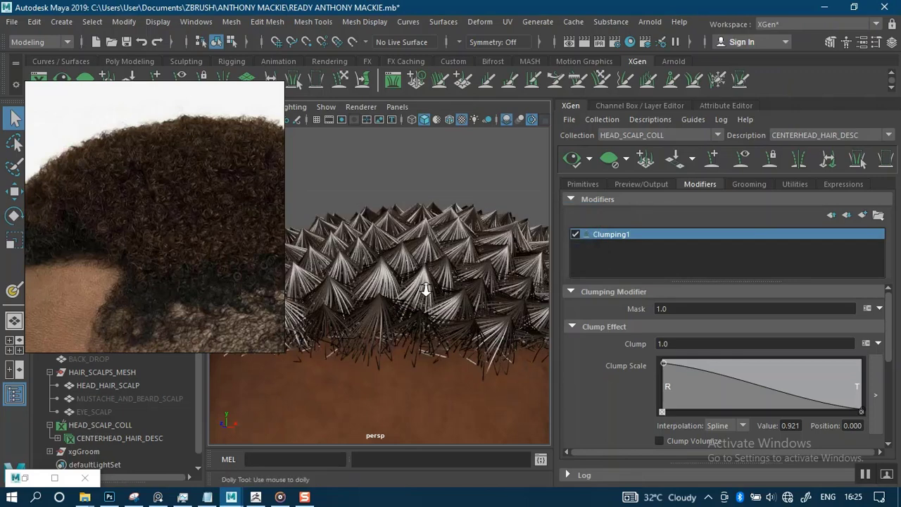
left_click_drag(427, 286, 434, 322, "alt")
mouse_move(434, 322)
right_mouse_down("alt")
mouse_move(434, 305)
mouse_move(448, 344)
mouse_move(440, 328)
right_mouse_up("alt")
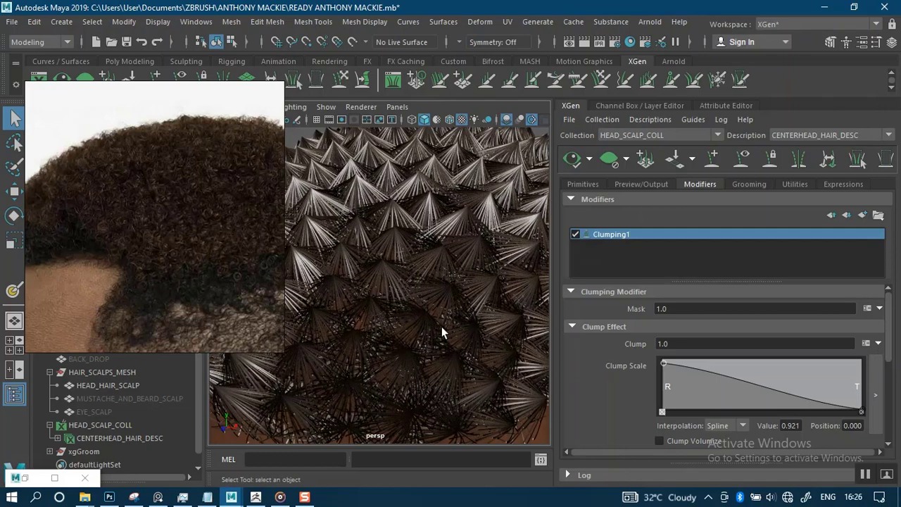
left_click_drag(441, 328, 466, 283, "alt")
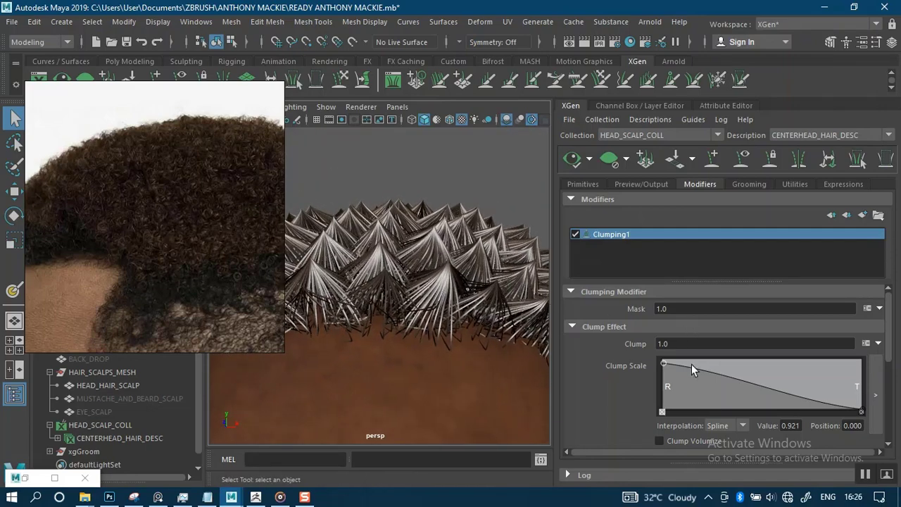
left_click_drag(664, 365, 661, 389)
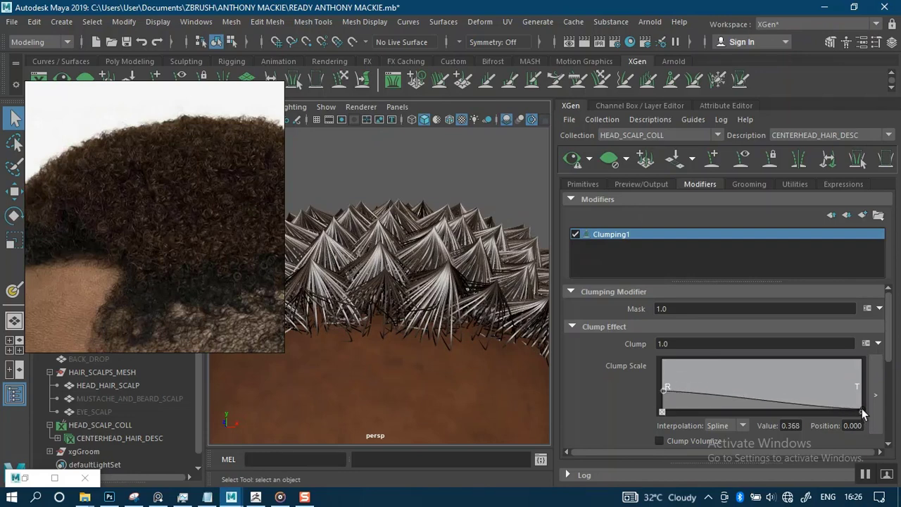
left_click_drag(862, 411, 862, 376)
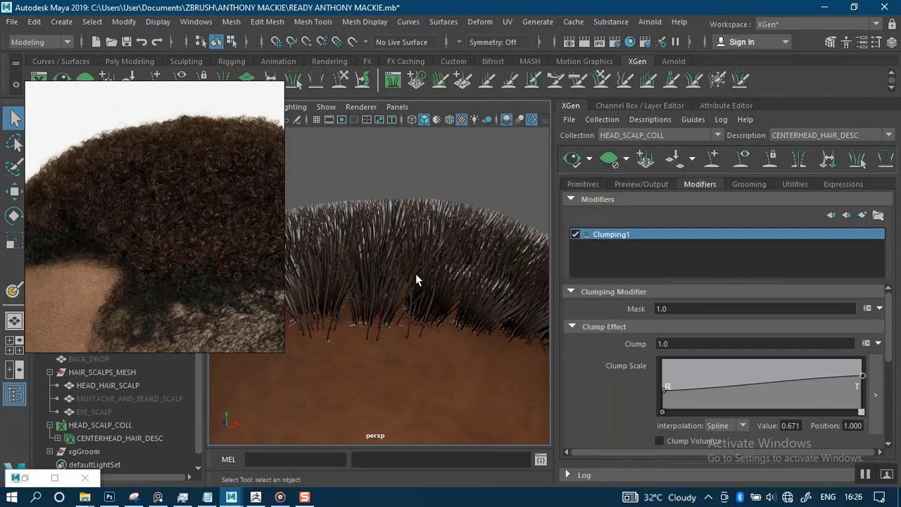
Fine-tune the Clump Scale root value, settling on 0.408 while inspecting the clumps.
left_click_drag(418, 267, 367, 270, "alt")
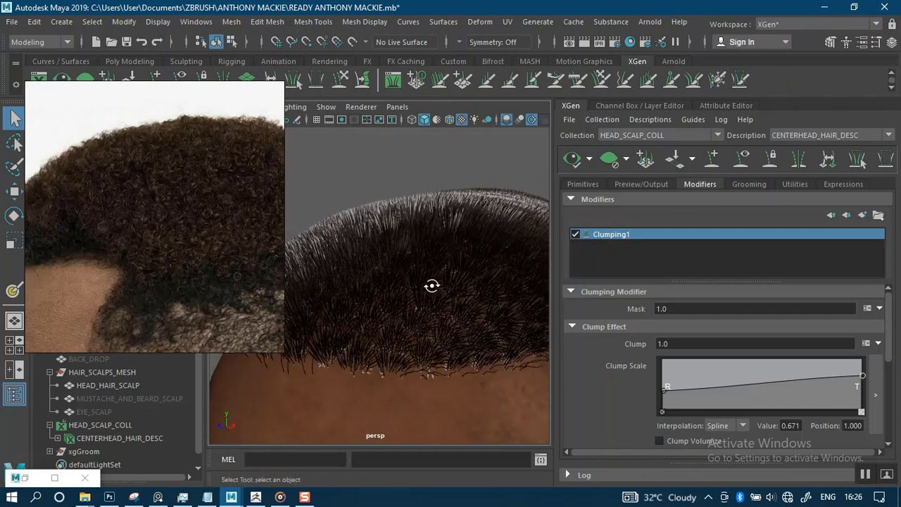
left_click_drag(432, 285, 412, 264, "alt")
right_click_drag(413, 263, 451, 328, "alt")
left_click_drag(451, 328, 473, 276, "alt")
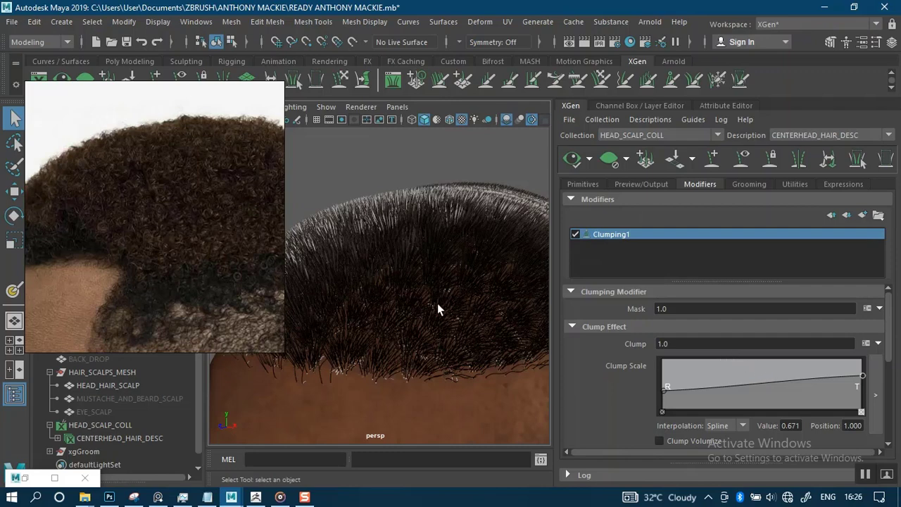
right_click_drag(456, 300, 538, 336, "alt")
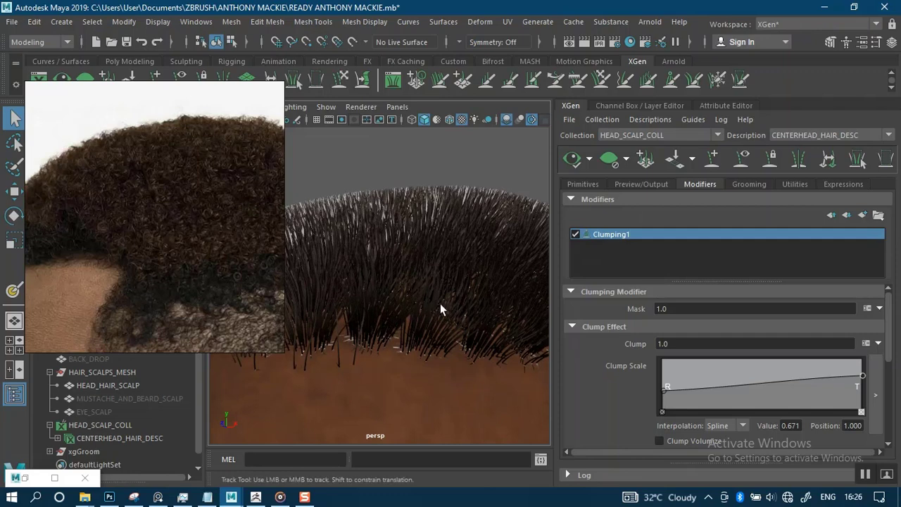
left_click_drag(444, 296, 456, 278, "alt")
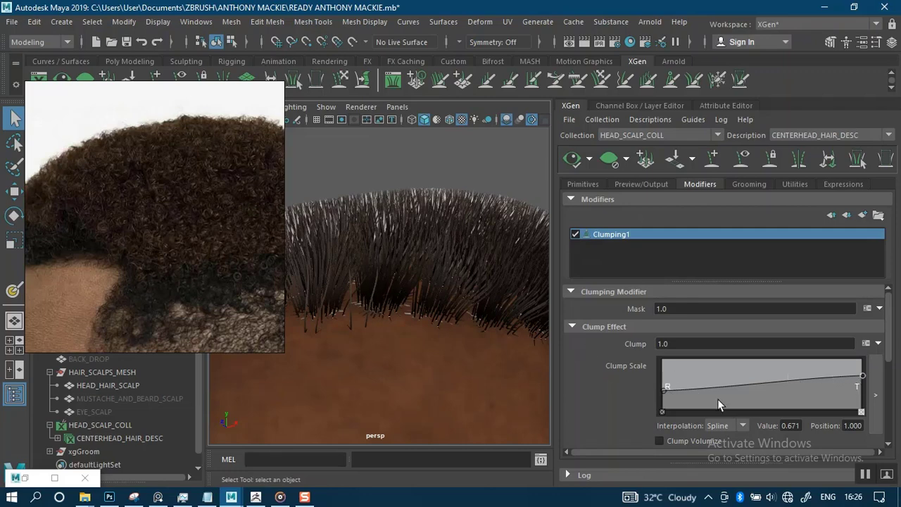
left_click_drag(661, 393, 656, 396)
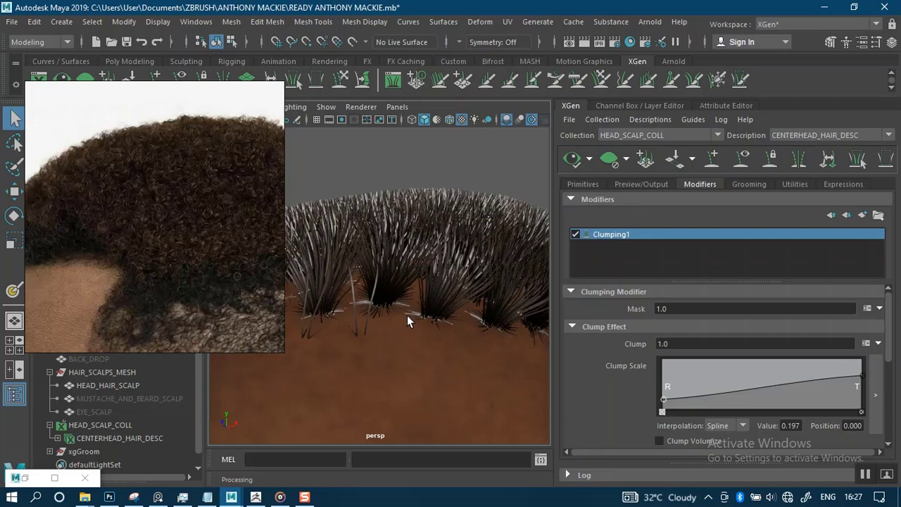
middle_click_drag(410, 316, 427, 322, "alt")
right_click_drag(427, 324, 420, 347, "alt")
left_click_drag(420, 346, 435, 334, "alt")
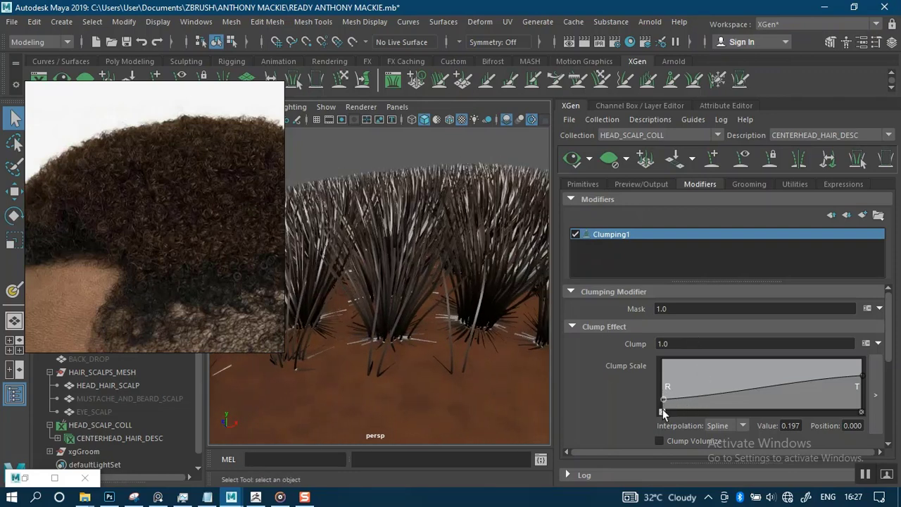
right_click_drag(393, 304, 390, 263, "alt")
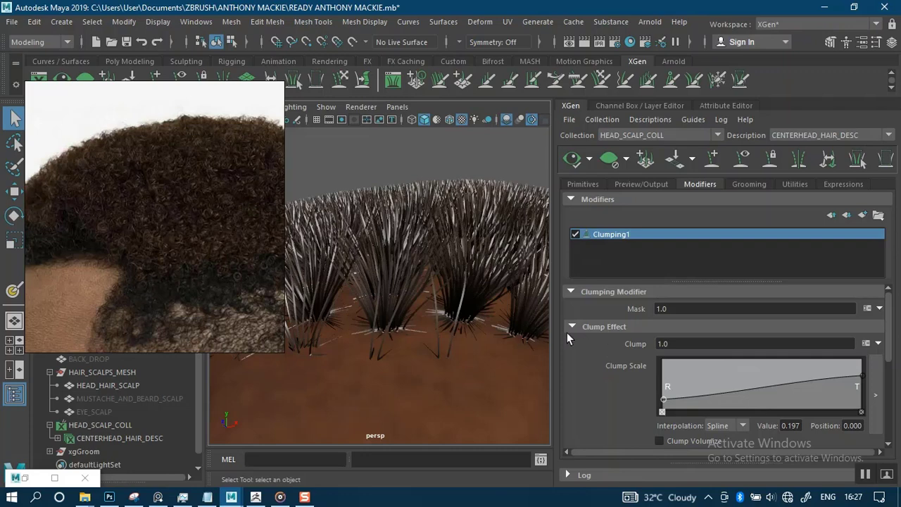
right_click_drag(428, 301, 426, 282, "alt")
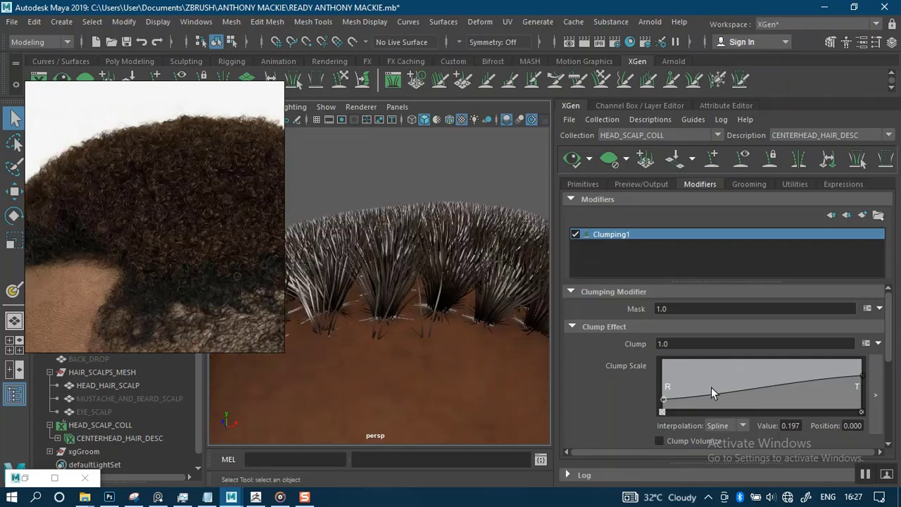
mouse_move(401, 318)
left_mouse_down("alt")
mouse_move(442, 321)
mouse_move(393, 334)
mouse_move(387, 370)
mouse_move(396, 328)
left_mouse_up("alt")
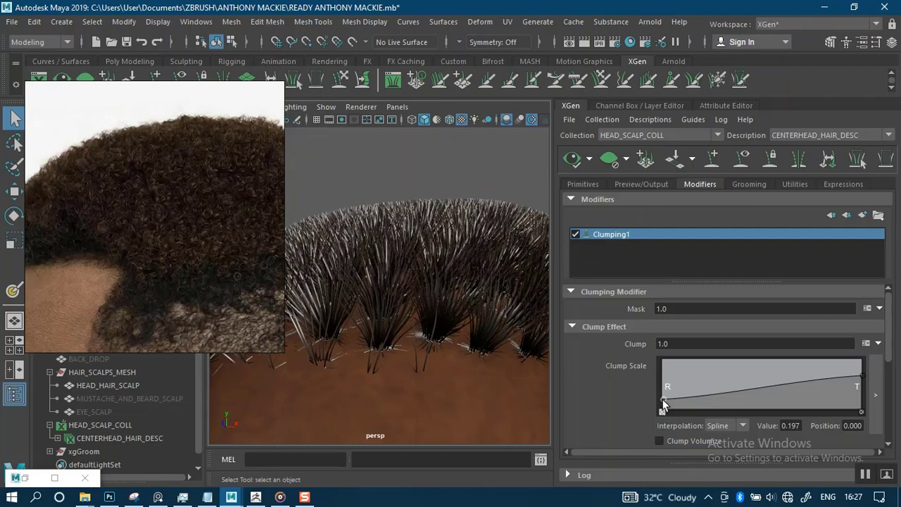
left_click_drag(663, 399, 653, 387)
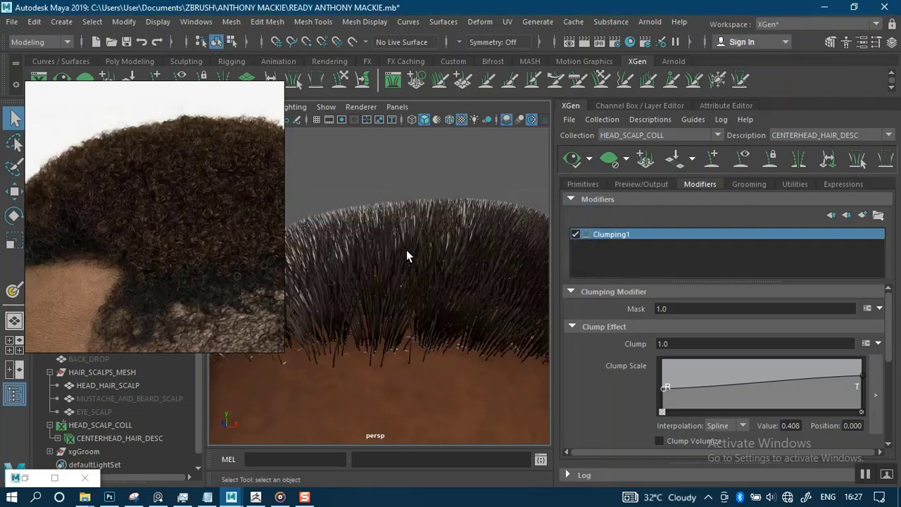
Reframe the head and move in close to examine the scalp hair clumps.
right_click_drag(414, 242, 431, 253, "alt")
left_click_drag(432, 259, 415, 308, "alt")
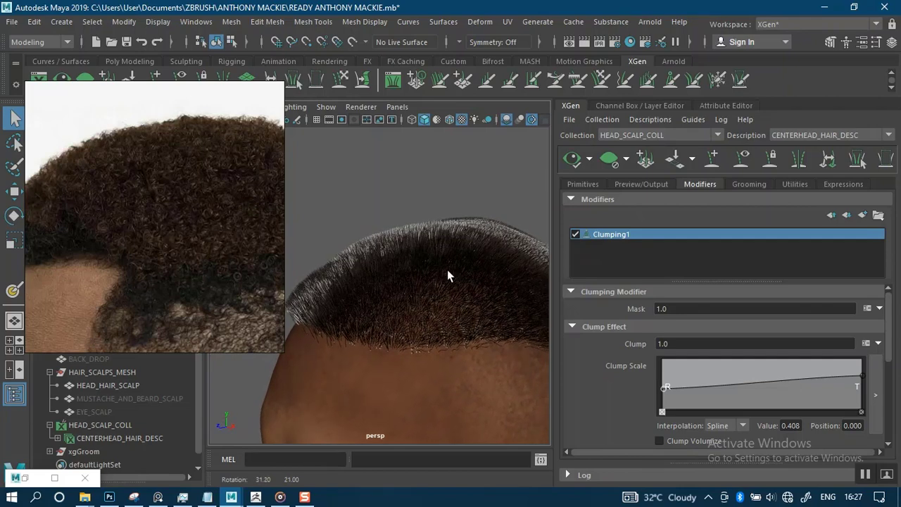
middle_click_drag(446, 269, 403, 288, "alt")
right_click_drag(403, 287, 443, 290, "alt")
left_click_drag(443, 289, 426, 325, "alt")
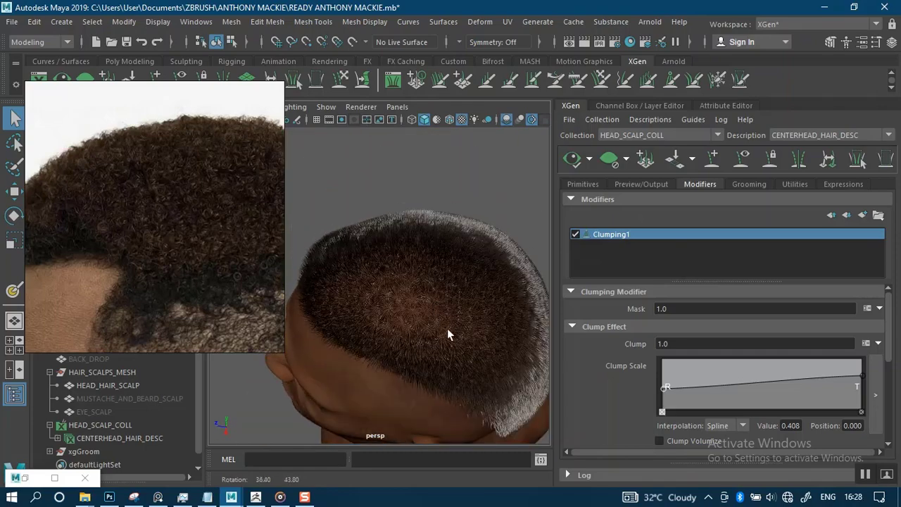
right_click_drag(447, 329, 517, 396, "alt")
right_click_drag(442, 300, 479, 331, "alt")
left_click_drag(480, 257, 447, 299, "alt")
Add a dip in the middle of the Clump Scale curve and refresh the preview.
right_click_drag(433, 198, 446, 263, "alt")
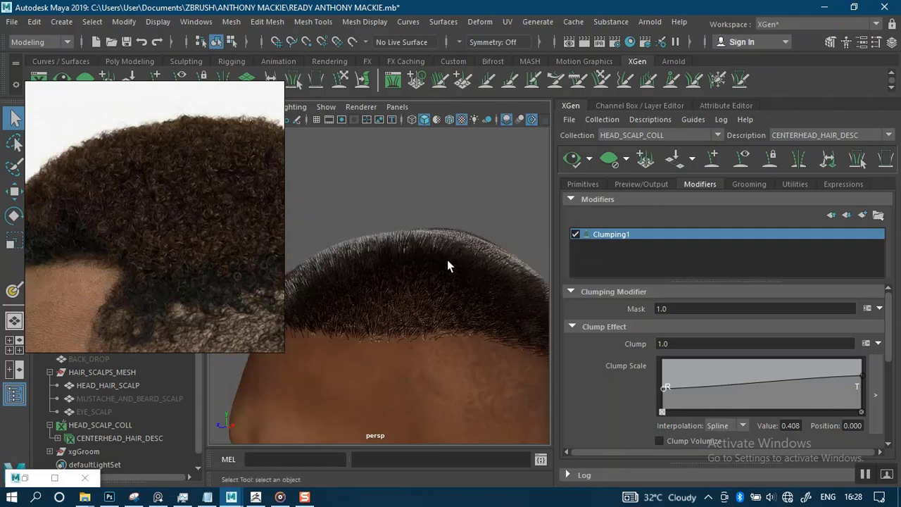
left_click_drag(447, 264, 410, 296, "alt")
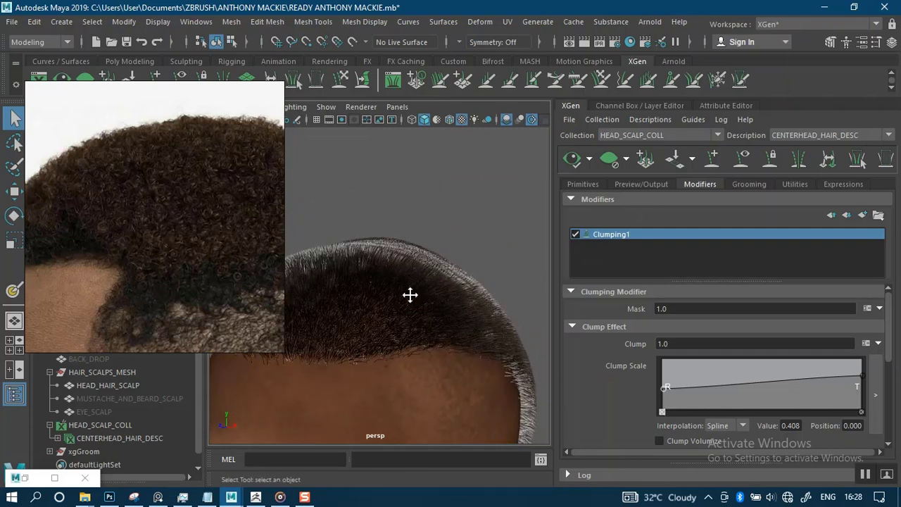
middle_click_drag(410, 296, 453, 280, "alt")
left_click_drag(453, 280, 413, 314, "alt")
right_click_drag(412, 314, 435, 308, "alt")
left_click_drag(434, 308, 488, 286, "alt")
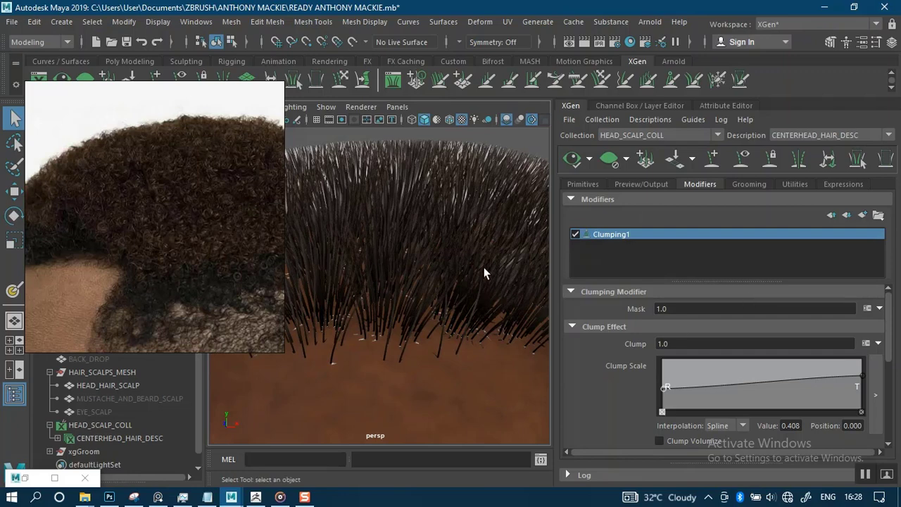
left_click_drag(761, 382, 759, 389)
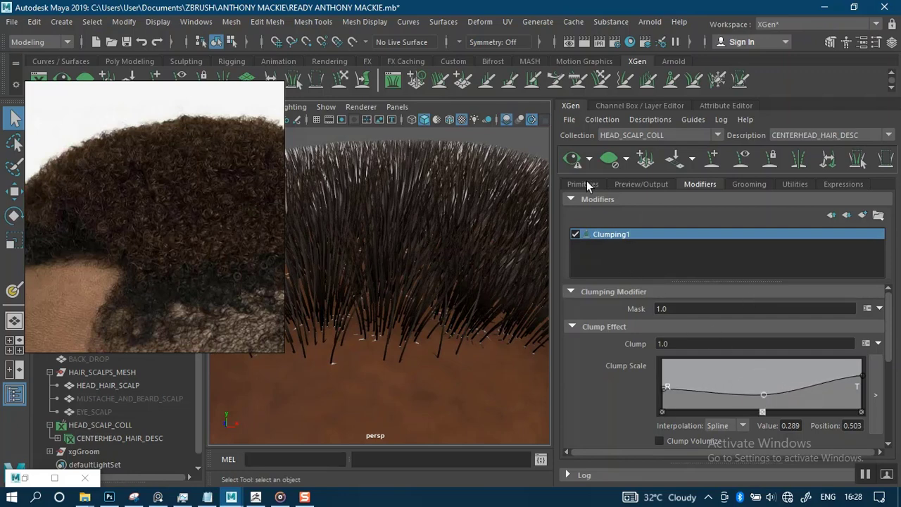
left_click(573, 159)
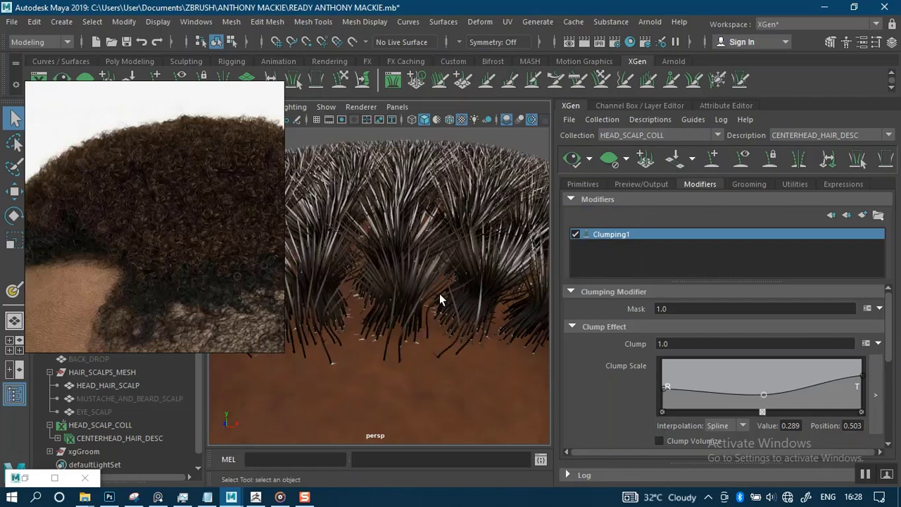
Replace the extra curve points with one near the tip at position 0.728, value 0.421.
left_click_drag(431, 266, 537, 268, "alt")
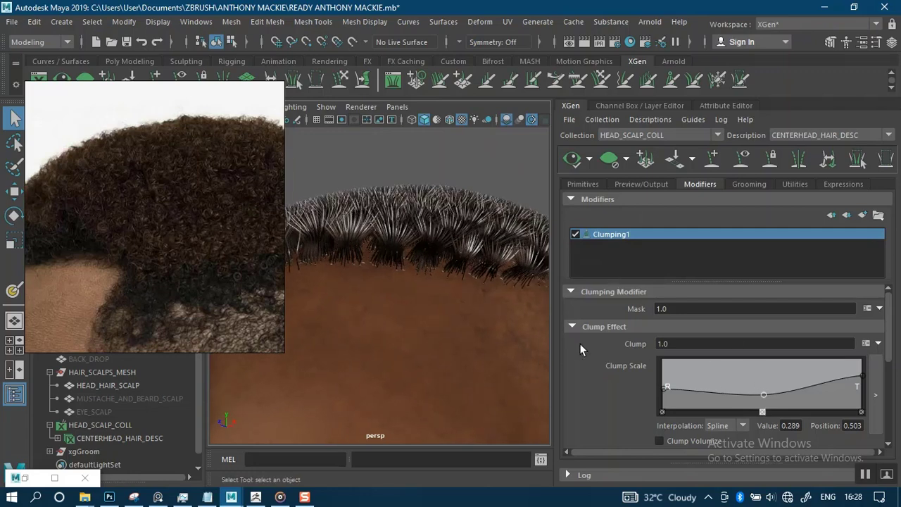
left_click_drag(766, 394, 777, 393)
left_click(778, 412)
left_click(764, 412)
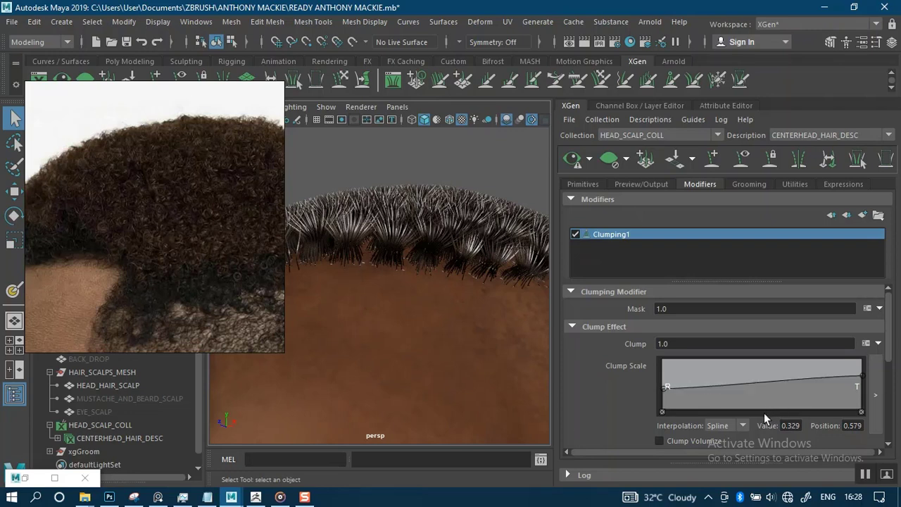
left_click_drag(795, 381, 807, 387)
left_click(572, 158)
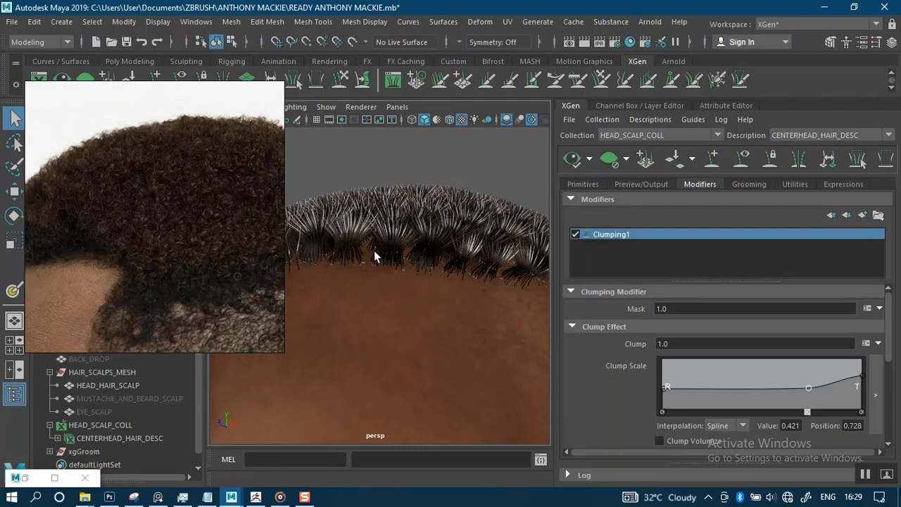
Orbit around the head to check the small tight clumps from above and the side.
left_click_drag(428, 299, 348, 353, "alt")
left_click_drag(388, 244, 438, 318, "alt")
right_click_drag(439, 318, 447, 380, "alt")
left_click_drag(447, 379, 453, 254, "alt")
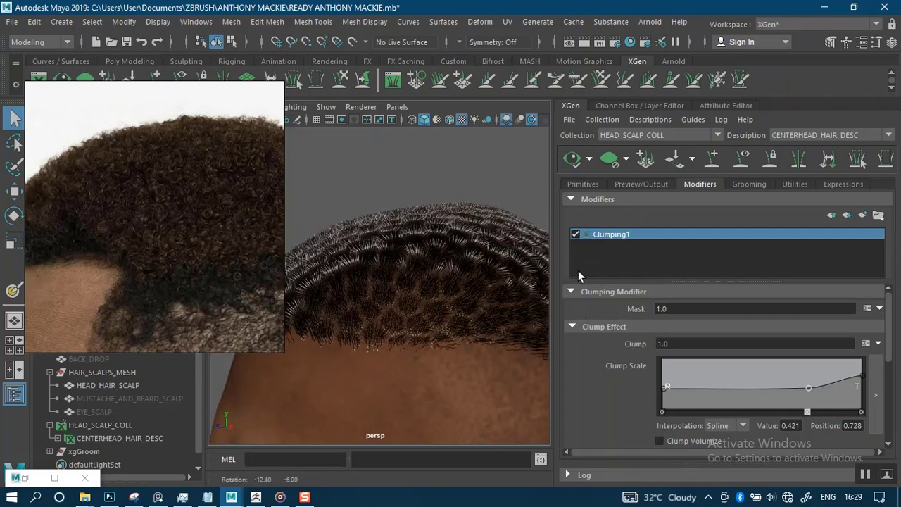
Add Noise Scale points of 0.329 at position 0.129 and 0.566 at 0.990.
scroll(890, 354, "down", 5)
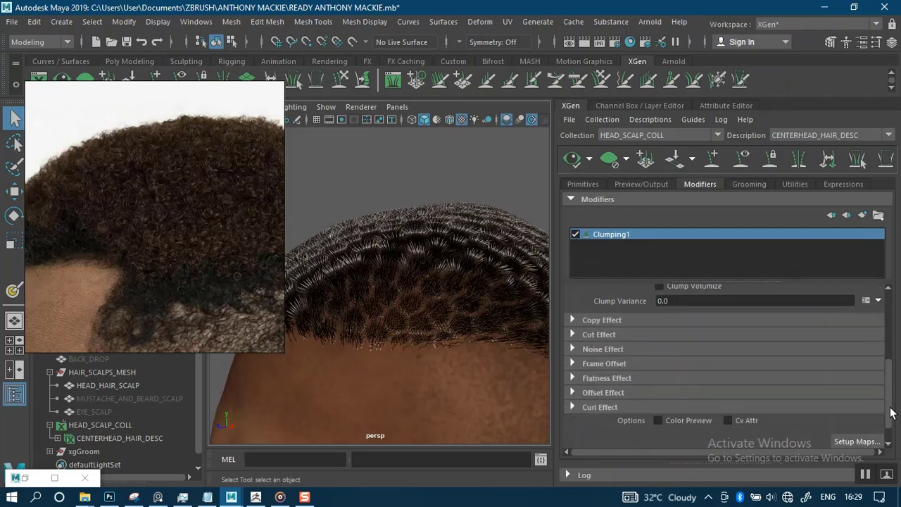
left_click(574, 341)
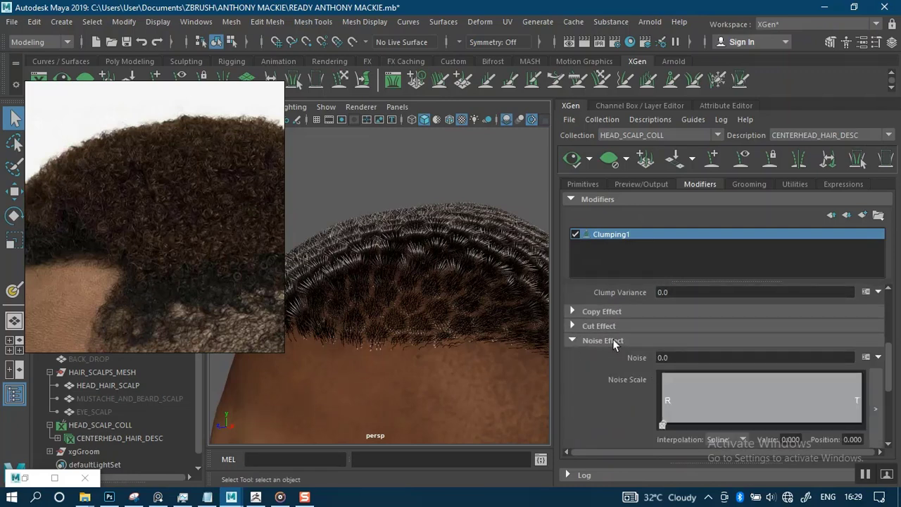
scroll(431, 350, "up", 3)
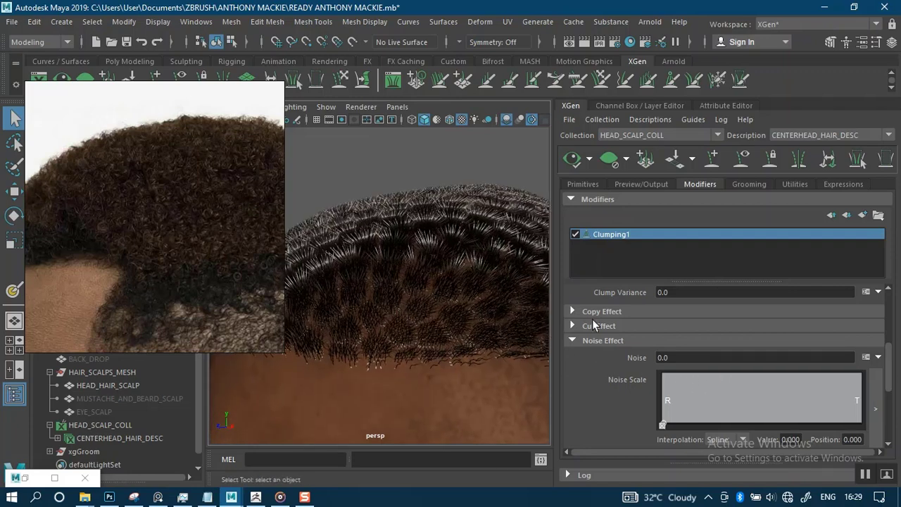
mouse_move(888, 372)
left_mouse_down()
mouse_move(890, 354)
mouse_move(891, 374)
left_mouse_up()
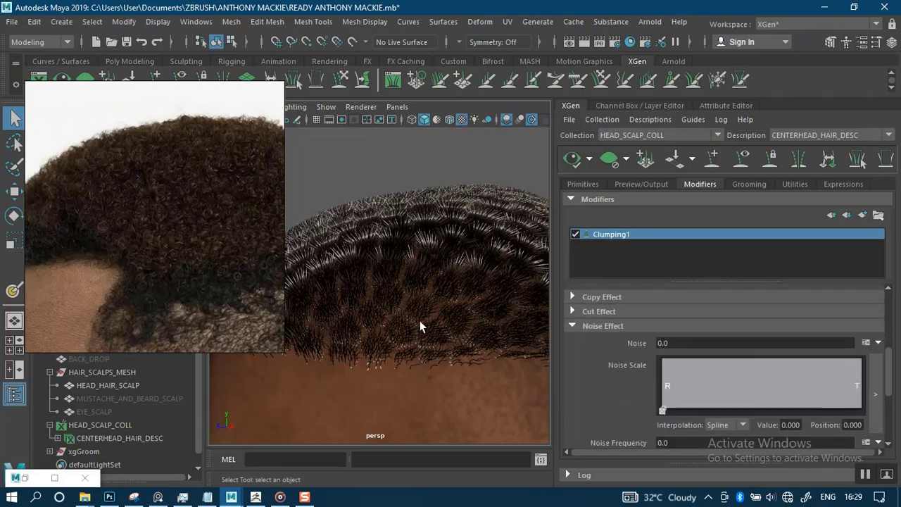
left_click_drag(423, 326, 472, 308, "alt")
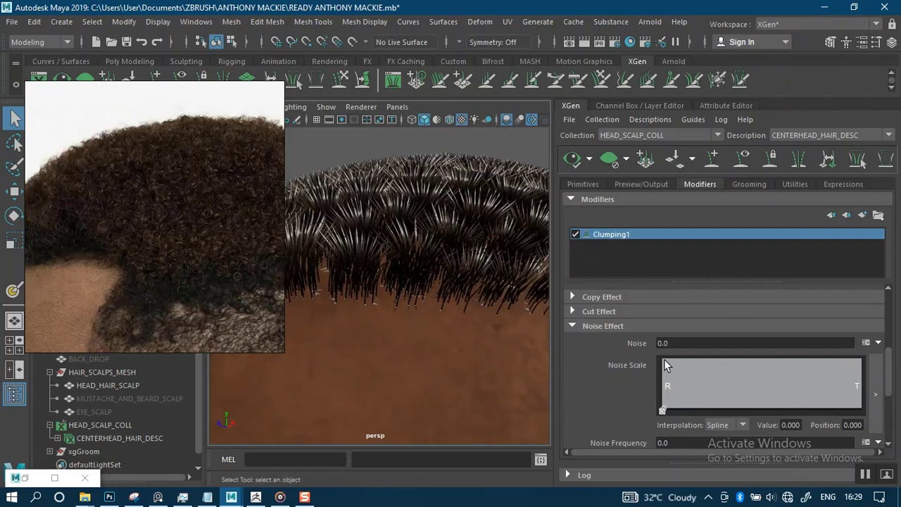
left_click_drag(664, 359, 686, 391)
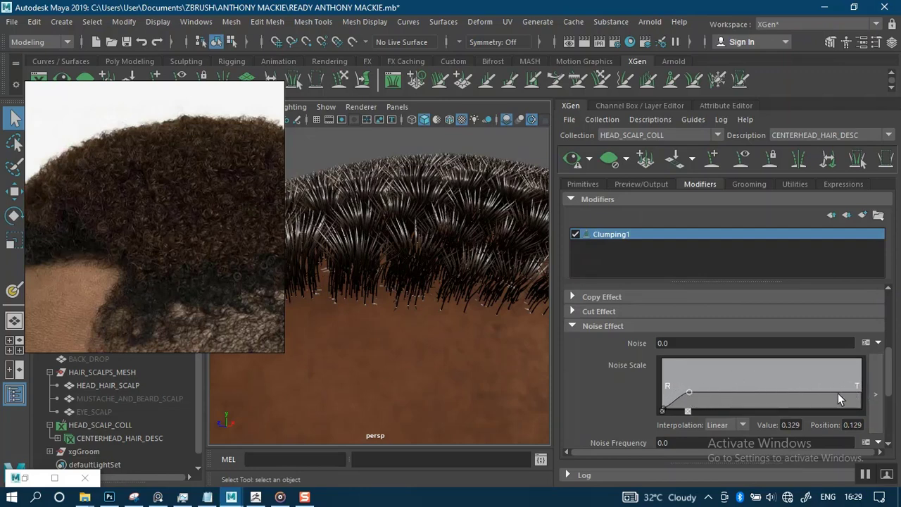
left_click_drag(851, 393, 855, 383)
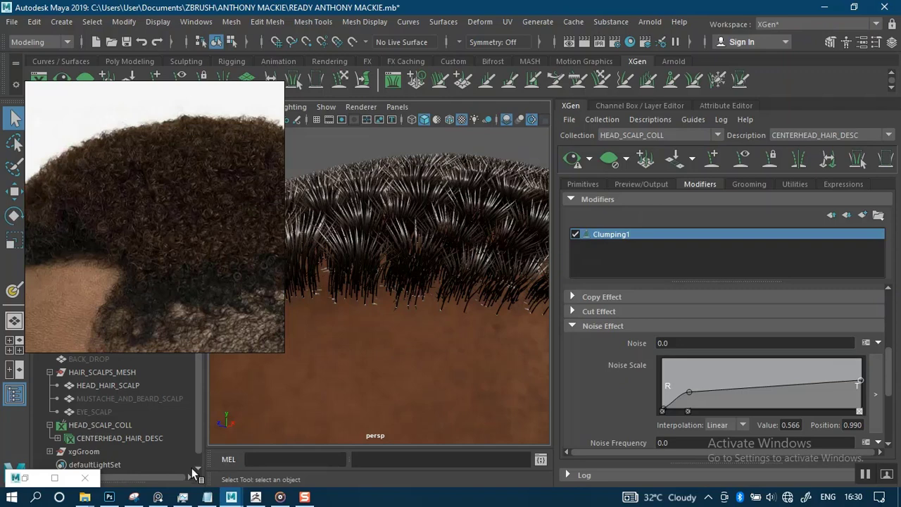
Restore the wecht.txt notes and select the noise Frequency expression rand(0.0,1.3).
mouse_move(84, 496)
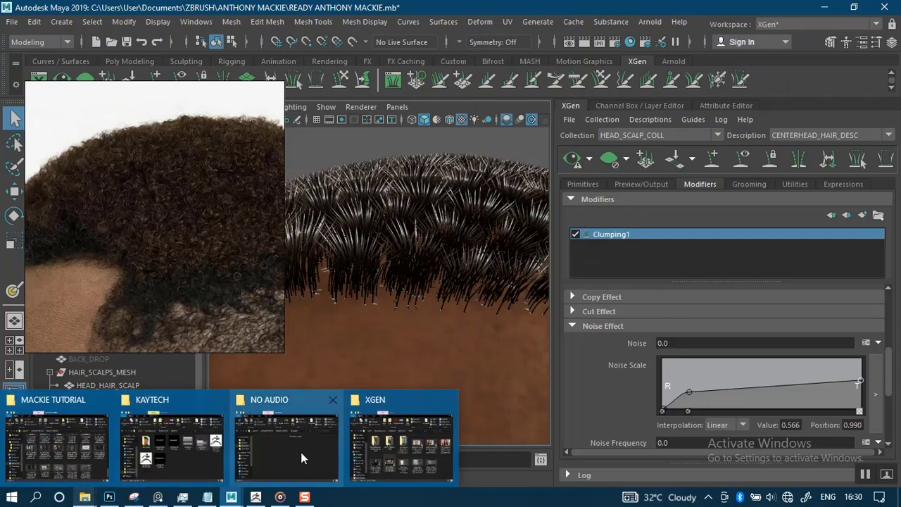
mouse_move(207, 496)
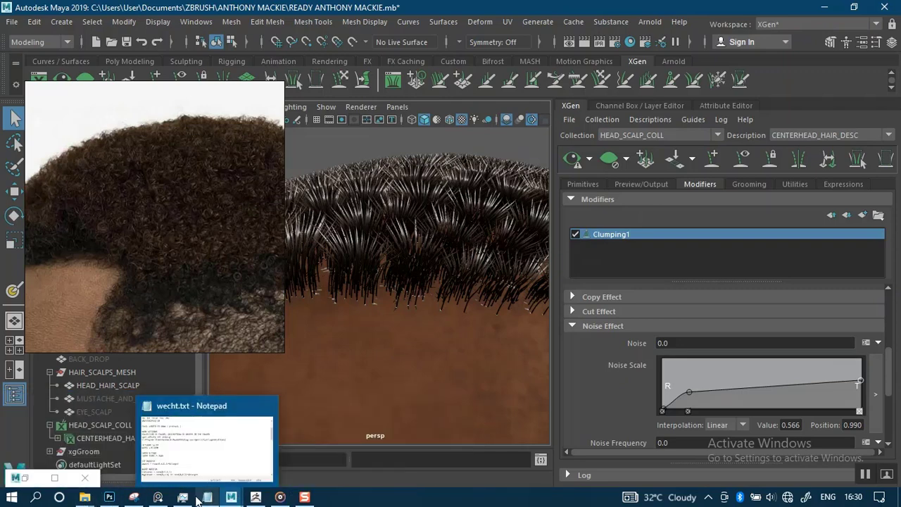
left_click(203, 453)
left_click_drag(186, 315, 433, 60)
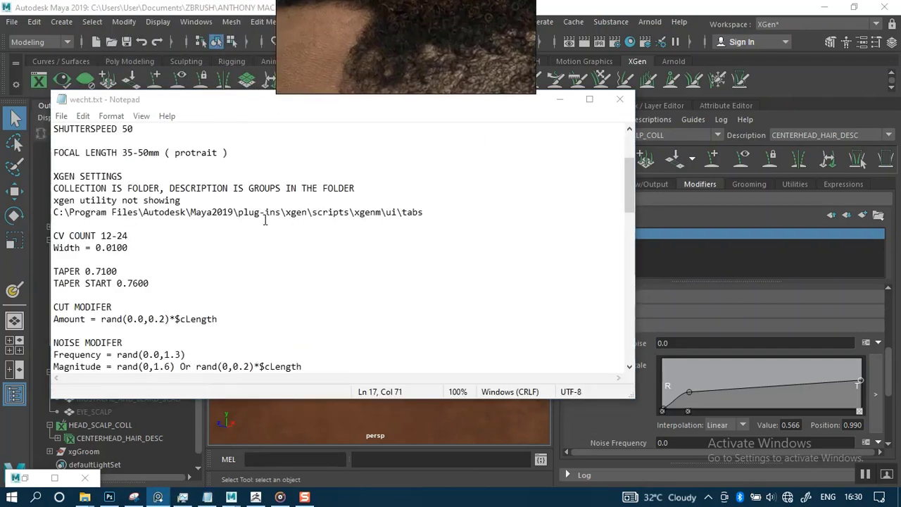
left_click_drag(222, 105, 233, 149)
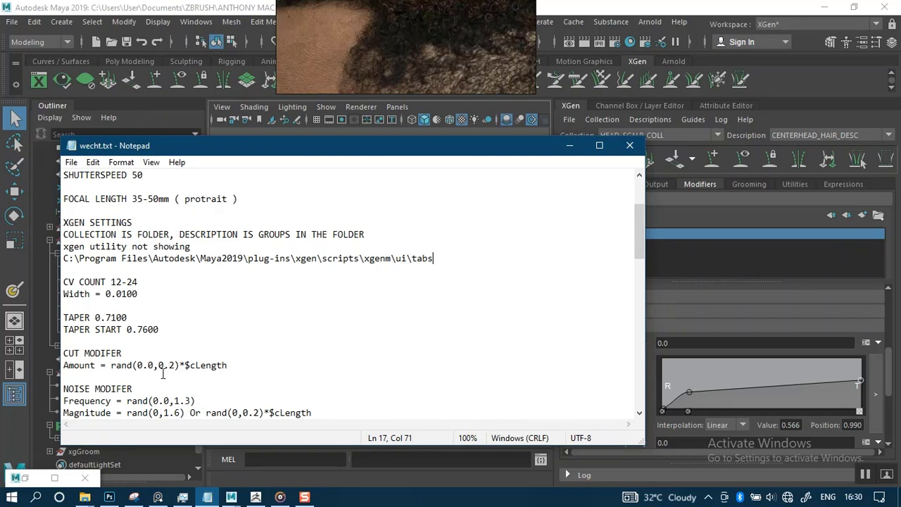
left_click_drag(205, 400, 131, 399)
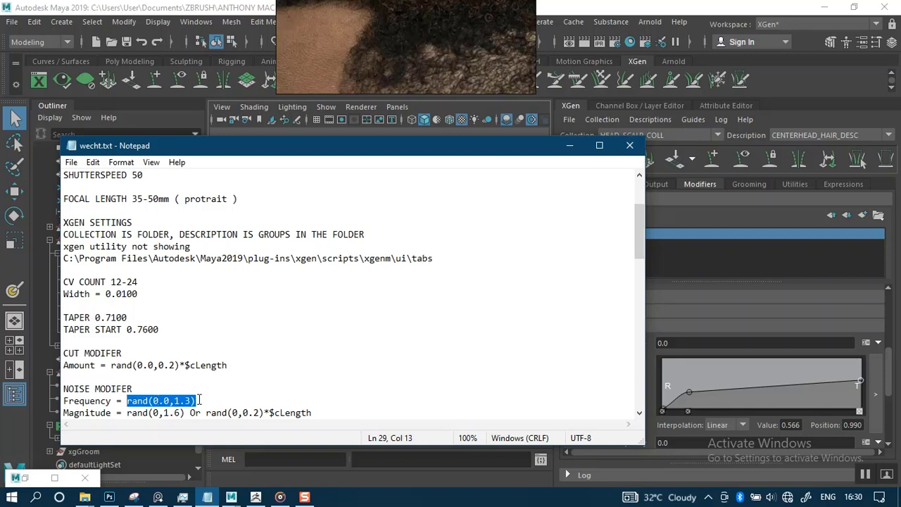
left_click_drag(214, 400, 127, 401)
Paste the copied expression into Clumping1's Noise field, edit it to rand(9,14), and preview.
key("ctrl+c")
left_click(679, 343)
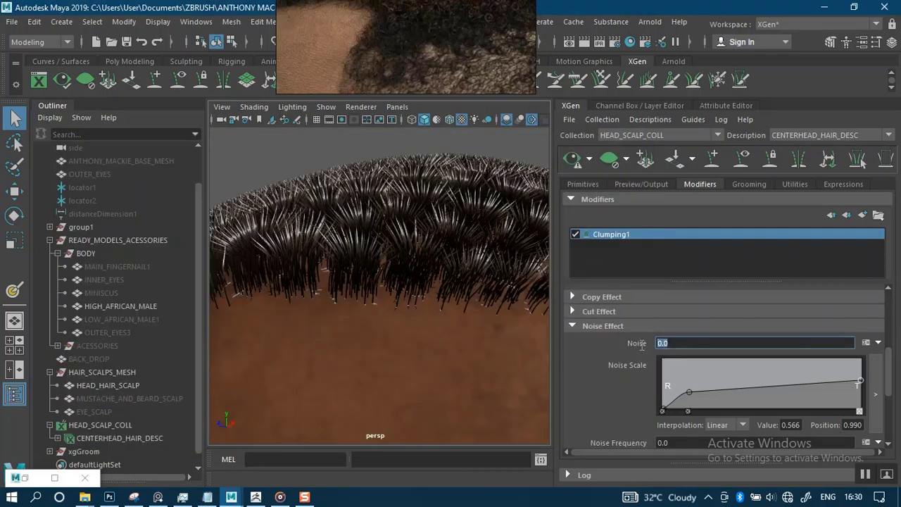
left_click(679, 343)
key("ctrl+v")
key("BackSpace")
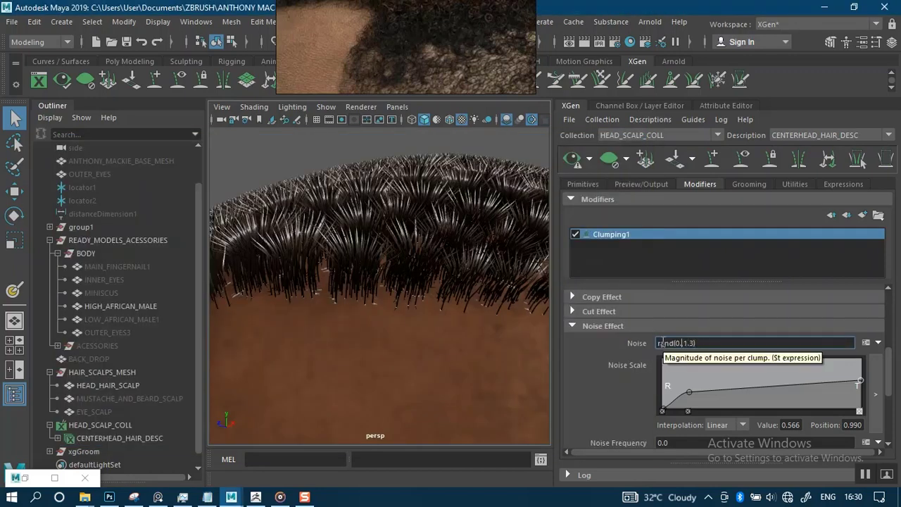
key("BackSpace")
type("5")
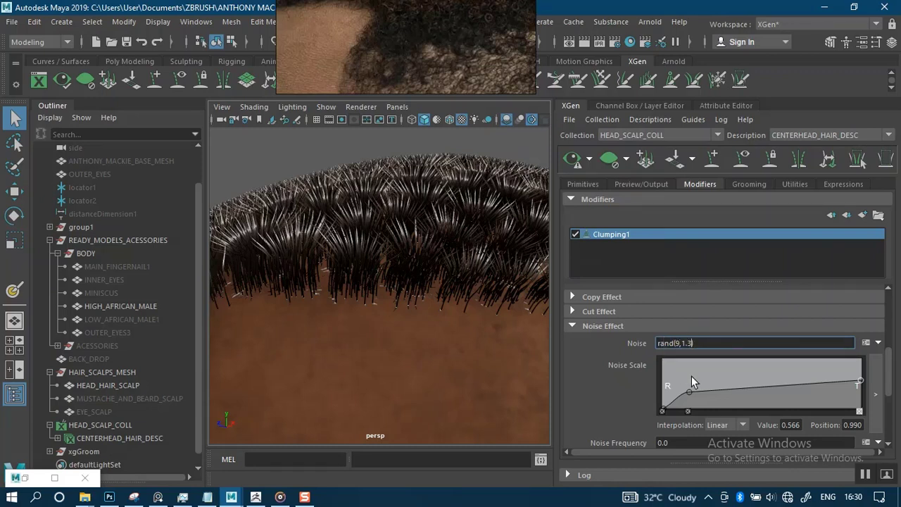
key("BackSpace")
key("BackSpace")
key("BackSpace")
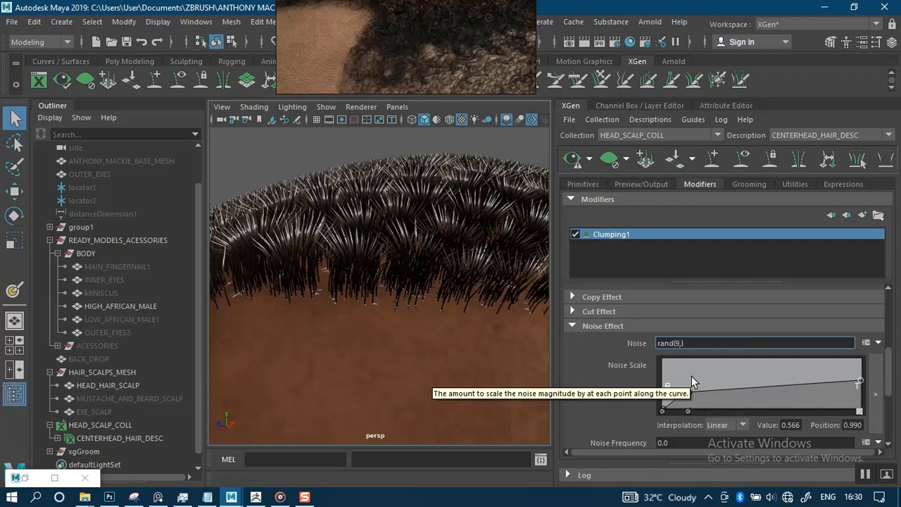
type("14")
key("Return")
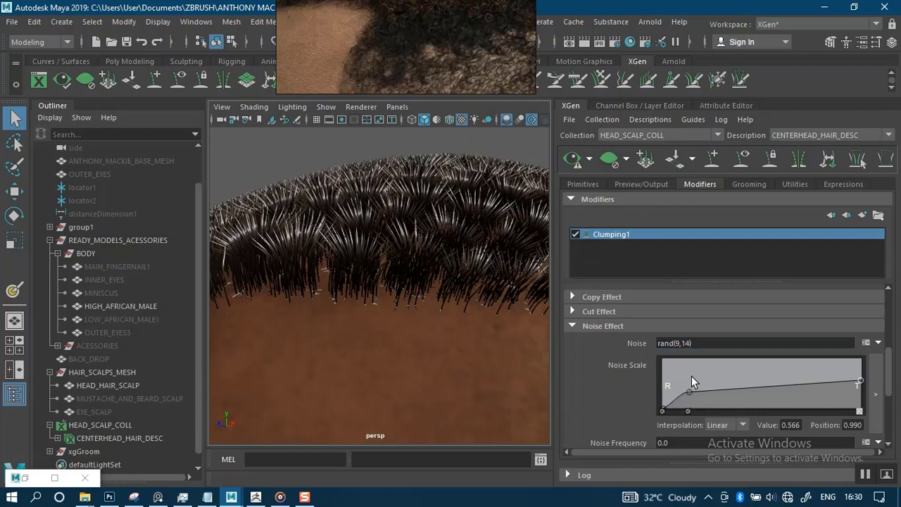
left_click(573, 158)
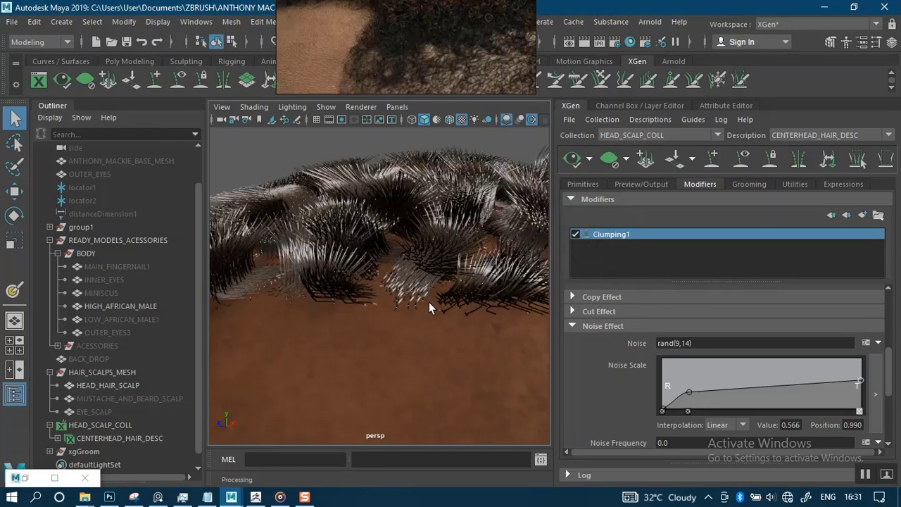
Change the Noise expression to rand(1, 4) and refresh the hair preview.
right_click_drag(411, 288, 406, 240, "alt")
left_click_drag(409, 241, 451, 260, "alt")
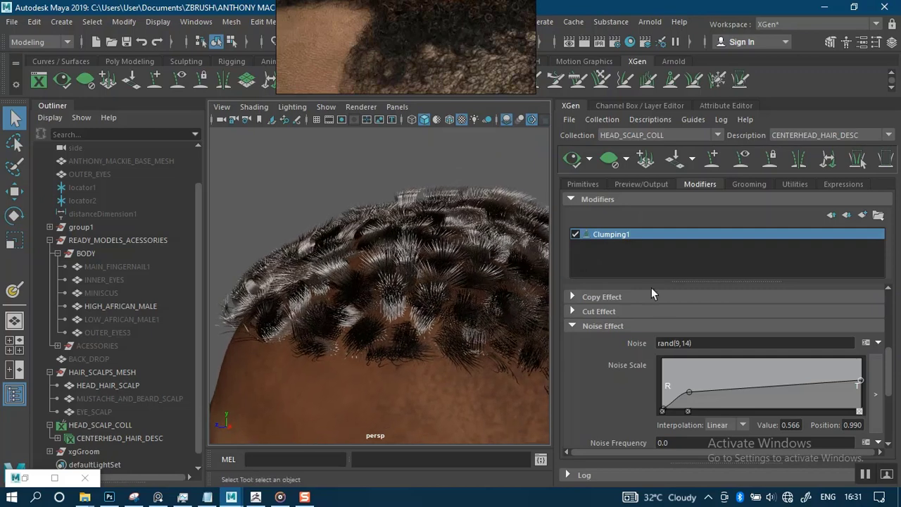
right_click_drag(444, 279, 592, 292, "alt")
left_click(692, 343)
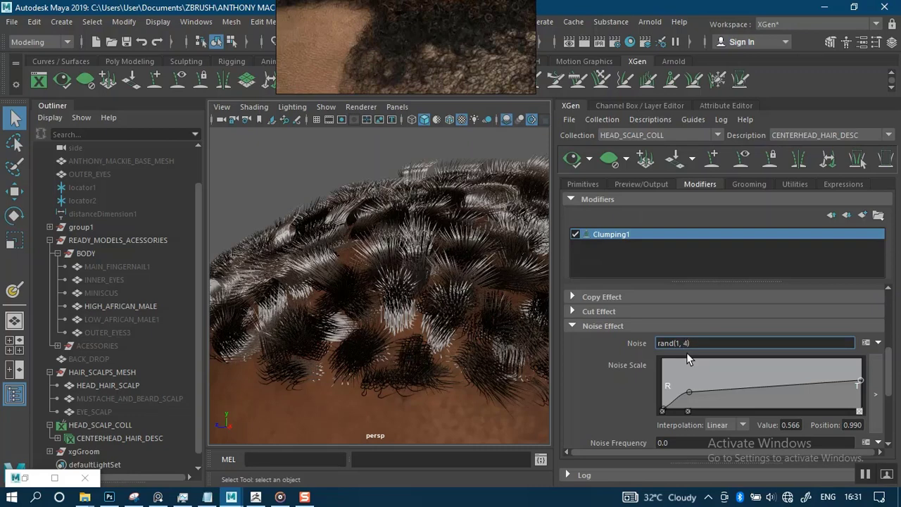
key("Return")
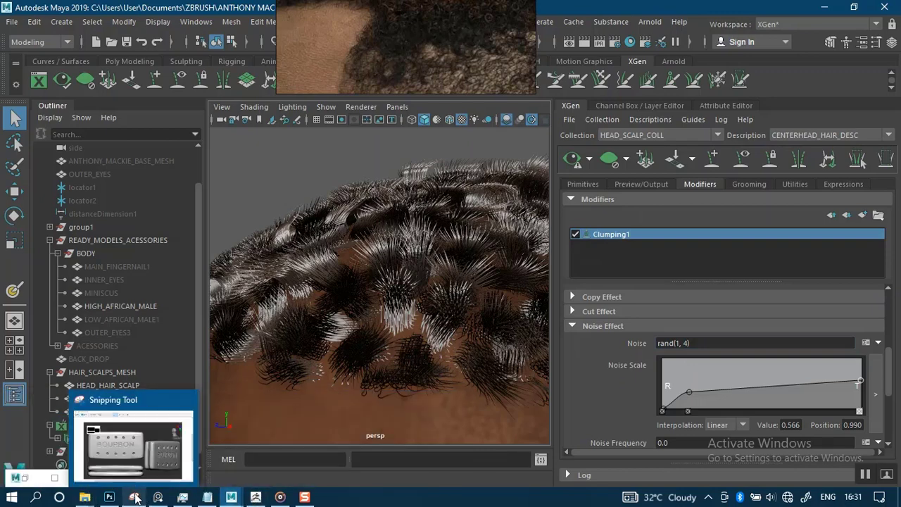
left_click(574, 162)
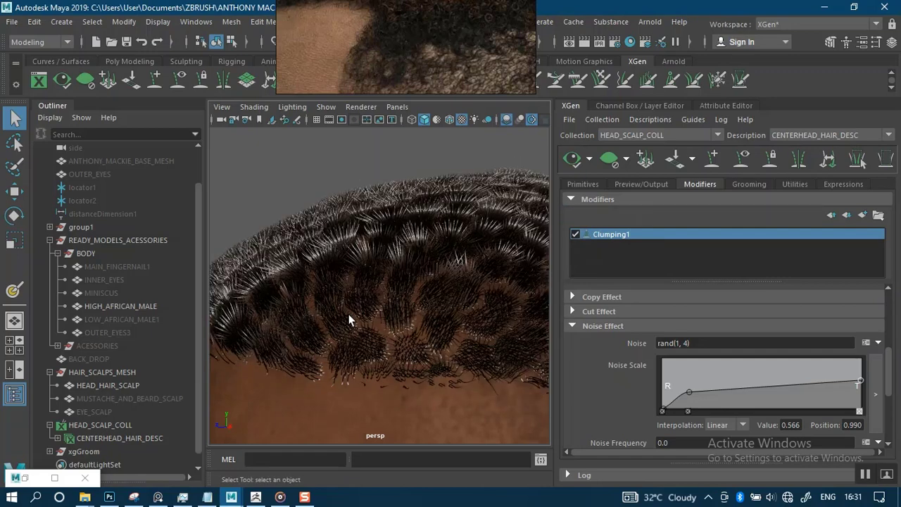
Lower the Noise Scale tip, add a point raised to 0.539 near 0.68, and preview.
left_click_drag(409, 277, 424, 256, "alt")
right_click_drag(424, 256, 448, 352, "alt")
left_click_drag(453, 268, 466, 258, "alt")
right_click_drag(466, 259, 396, 281, "alt")
left_click_drag(396, 281, 535, 275, "alt")
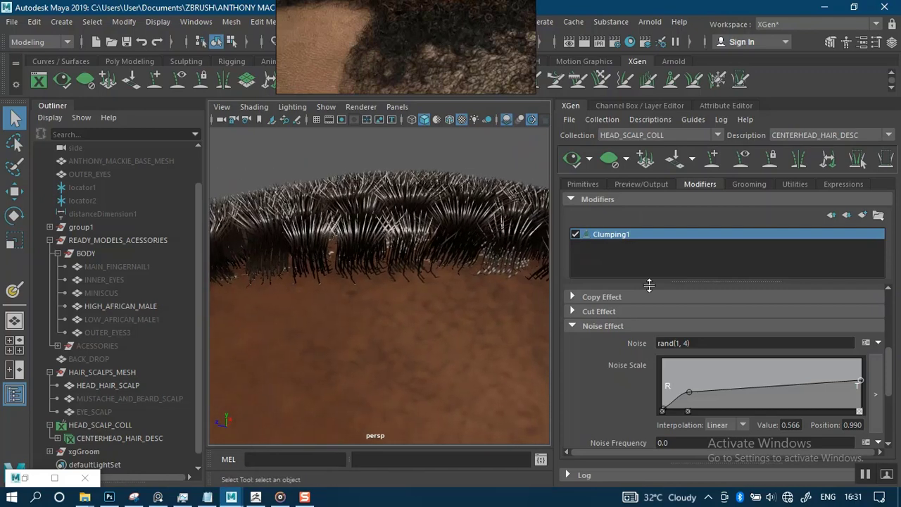
left_click_drag(861, 382, 862, 396)
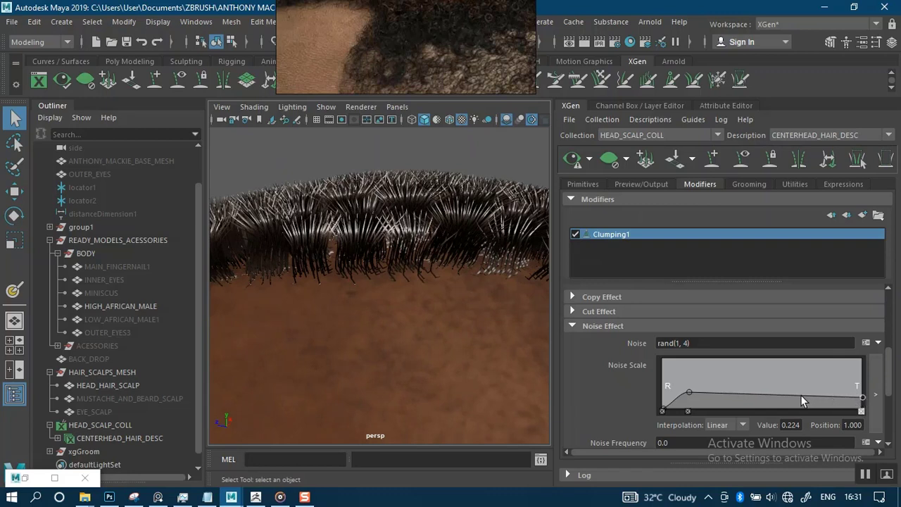
left_click_drag(798, 394, 798, 381)
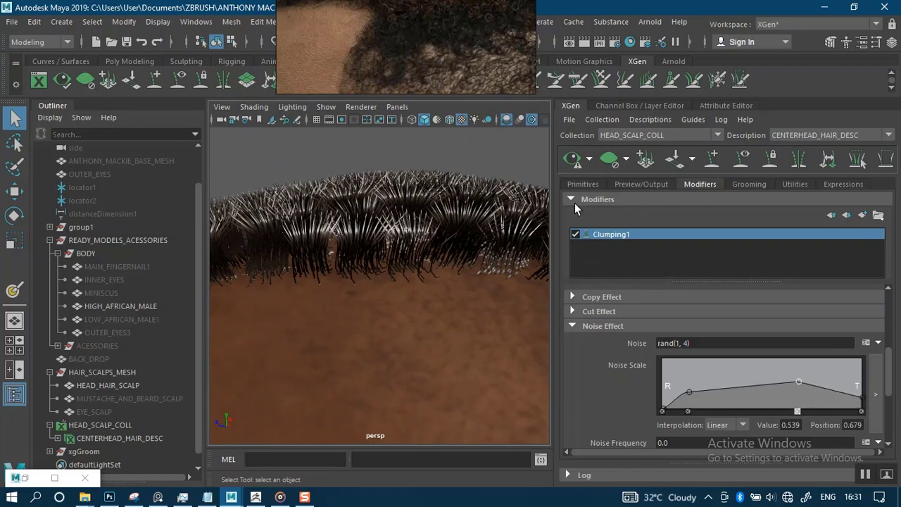
left_click(572, 159)
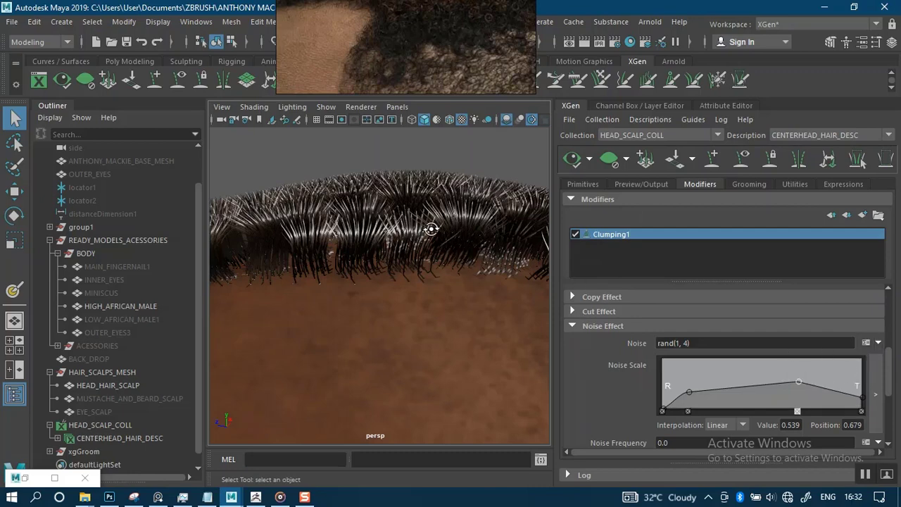
Orbit around the crown and forehead to inspect the tightly curled hair.
left_click_drag(431, 229, 465, 298, "alt")
right_click_drag(465, 298, 410, 169, "alt")
left_click_drag(447, 273, 378, 262, "alt")
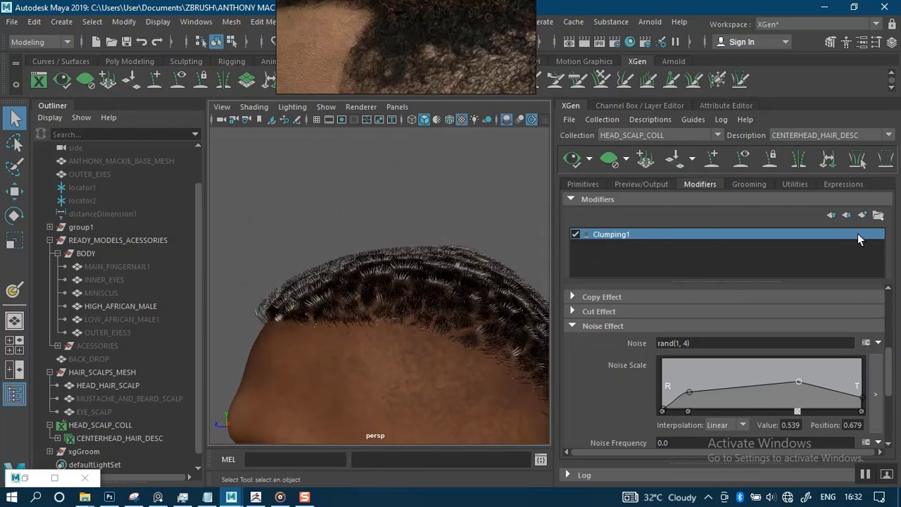
Add a Clumping modifier (Clumping2) to the description, then select Clumping1.
left_click(862, 216)
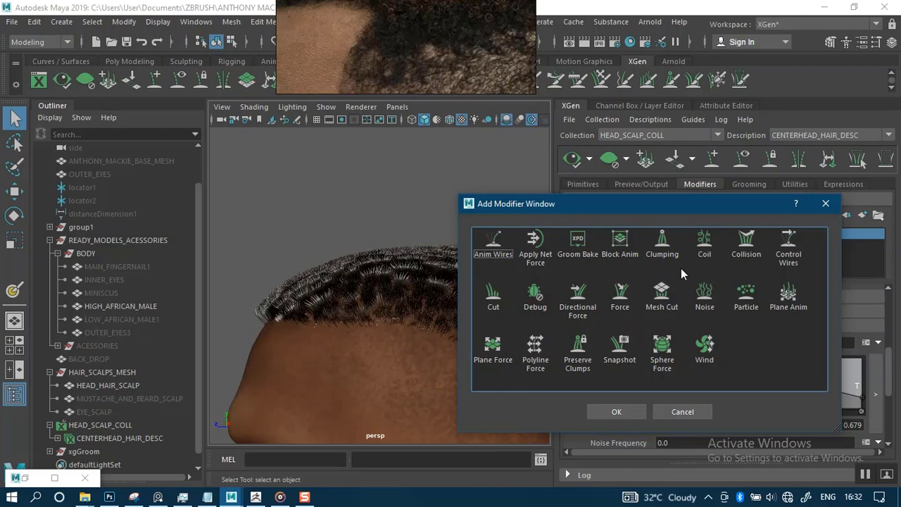
left_click(662, 245)
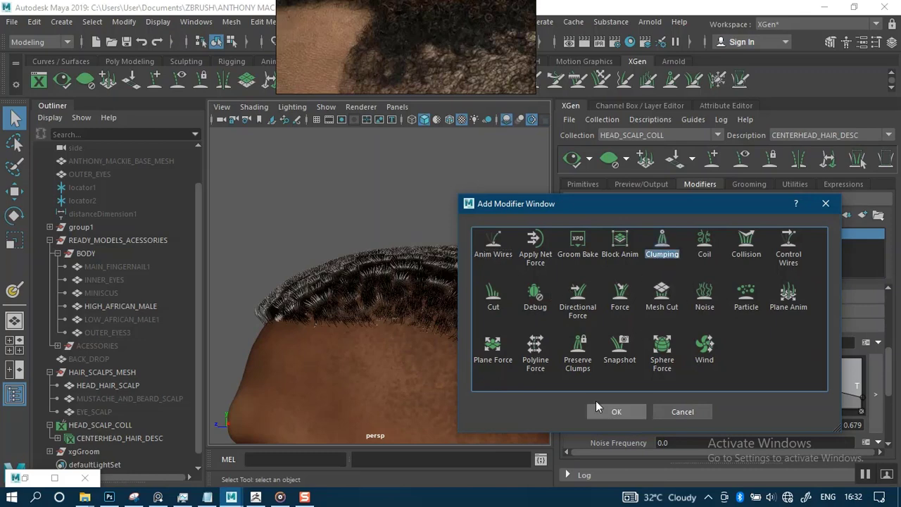
left_click(610, 411)
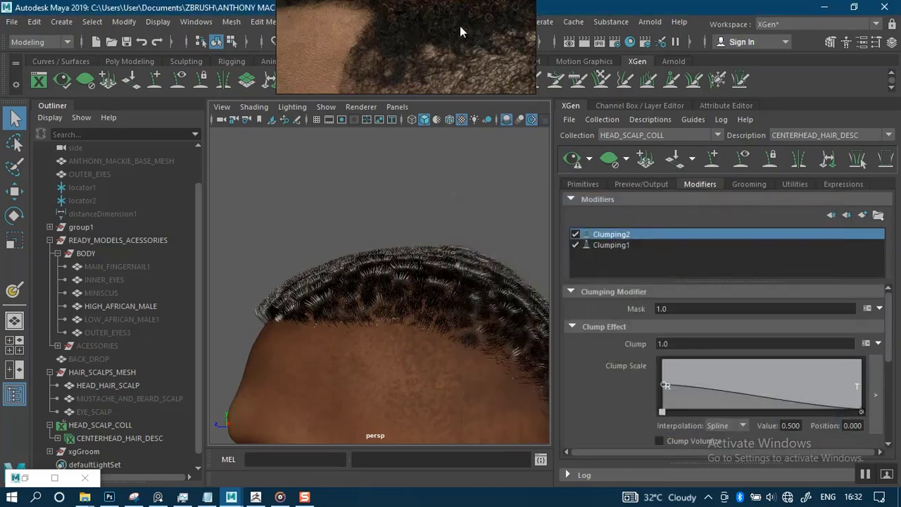
right_click_drag(454, 36, 221, 206)
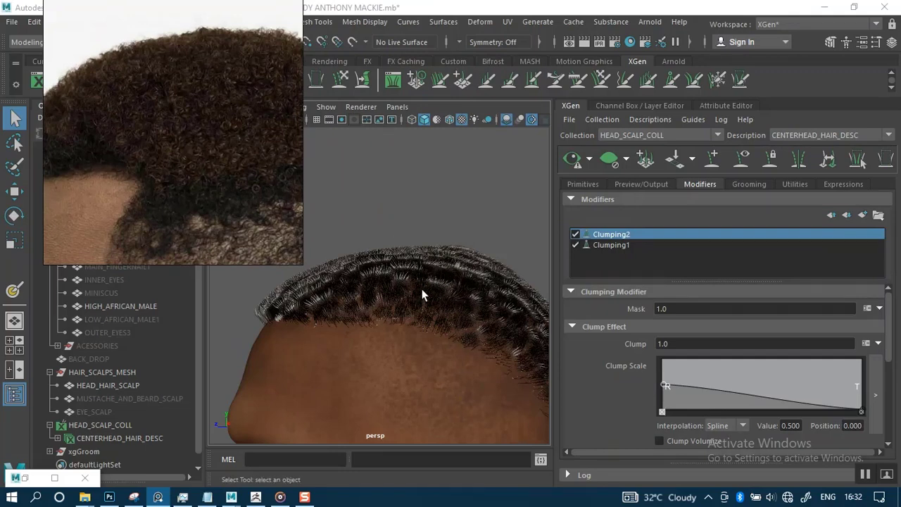
left_click_drag(441, 305, 531, 291, "alt")
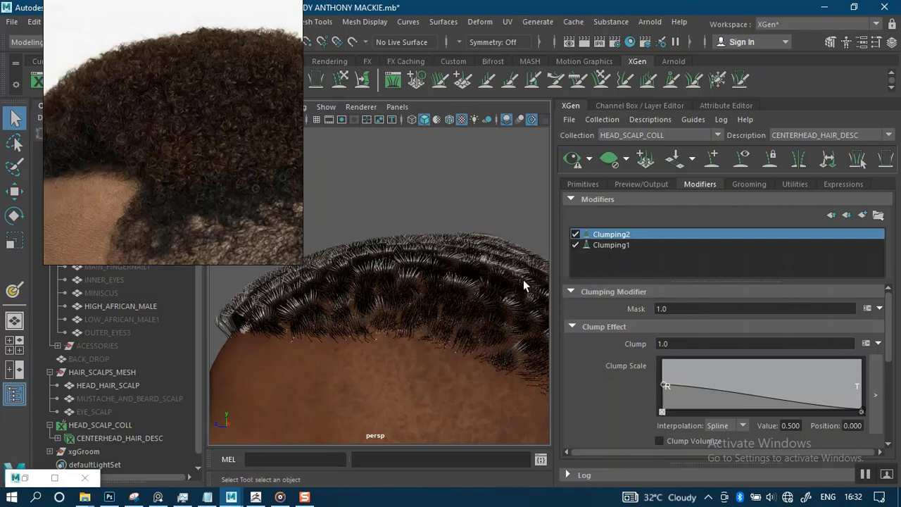
left_click(611, 246)
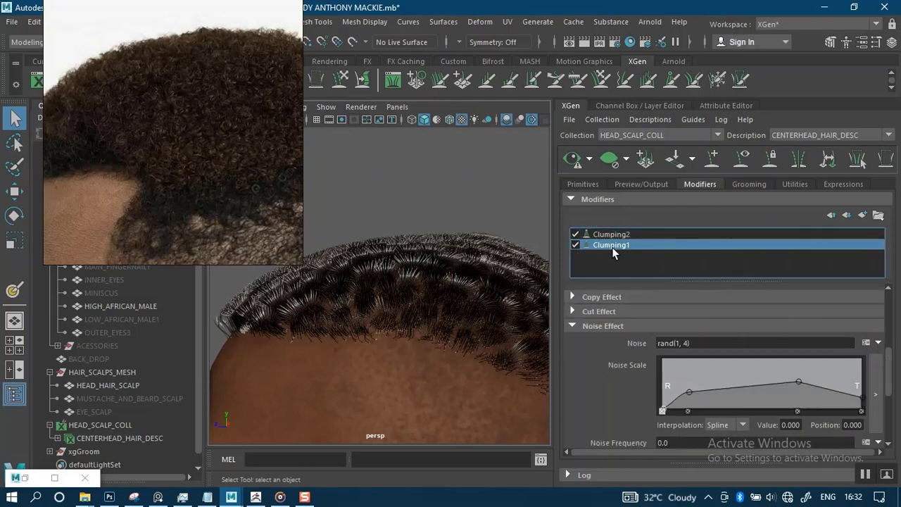
Select Clumping2 and lower its Clump Scale root point from 0.5 to about 0.224.
scroll(887, 395, "up", 4)
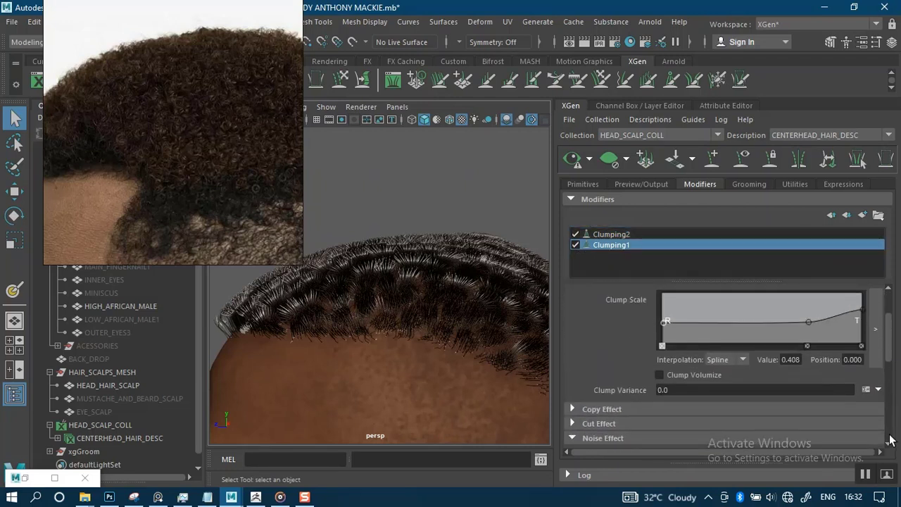
scroll(887, 356, "down", 5)
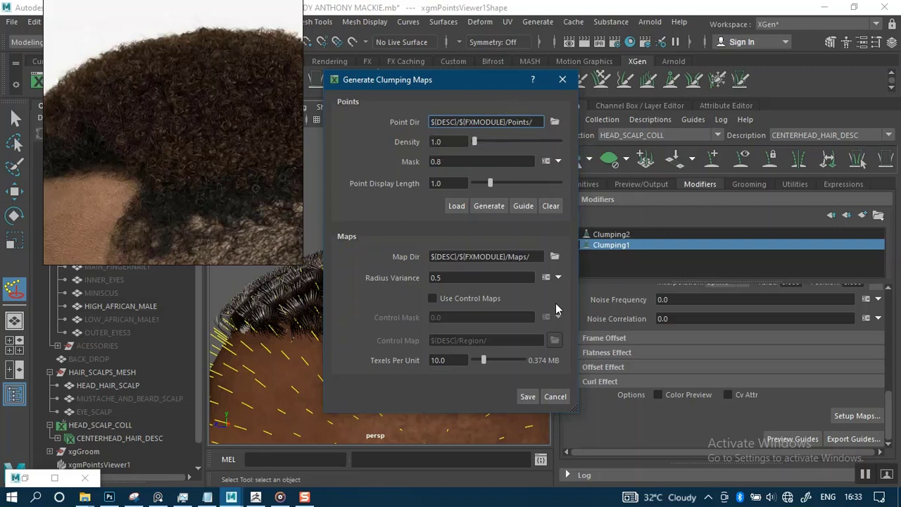
left_click(556, 396)
left_click(612, 235)
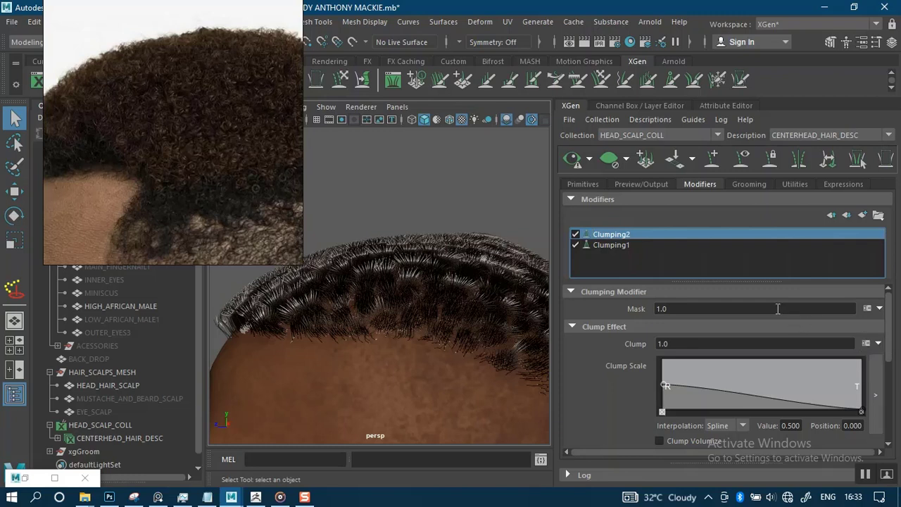
left_click_drag(892, 347, 892, 349)
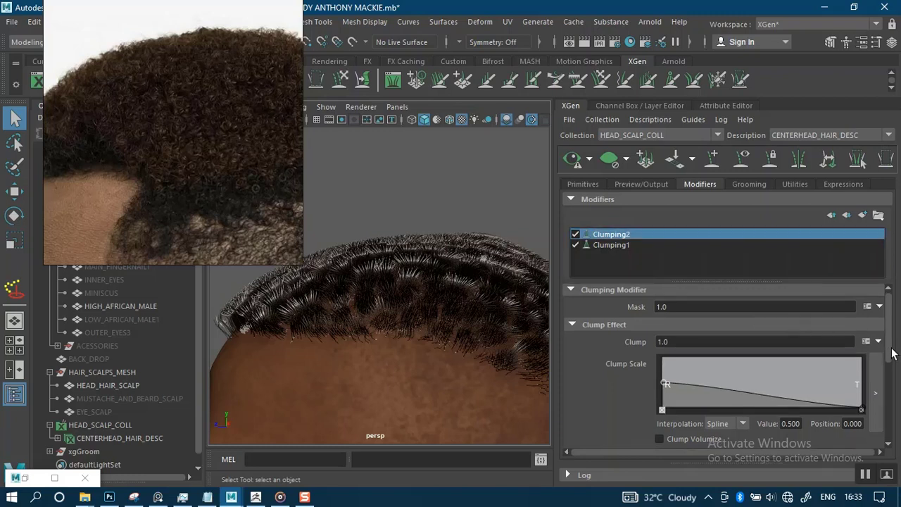
left_click_drag(665, 380, 660, 395)
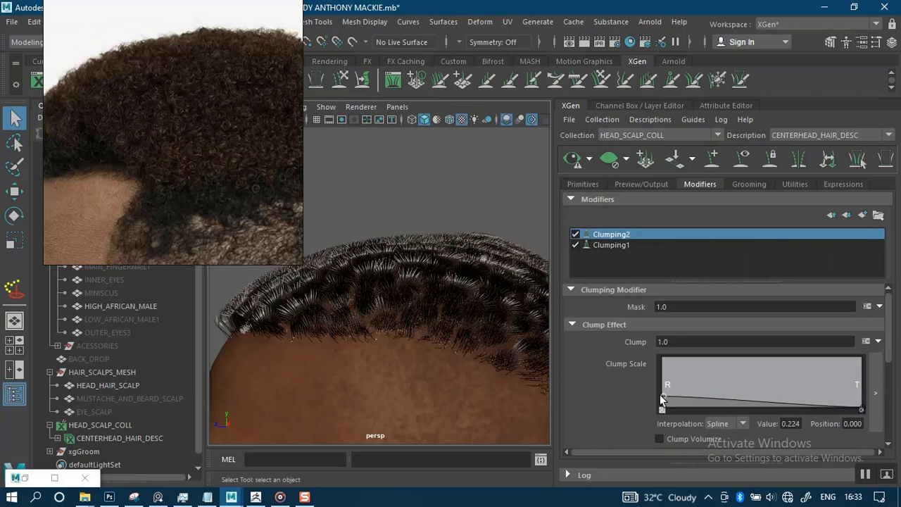
left_click(859, 408)
left_click(861, 389)
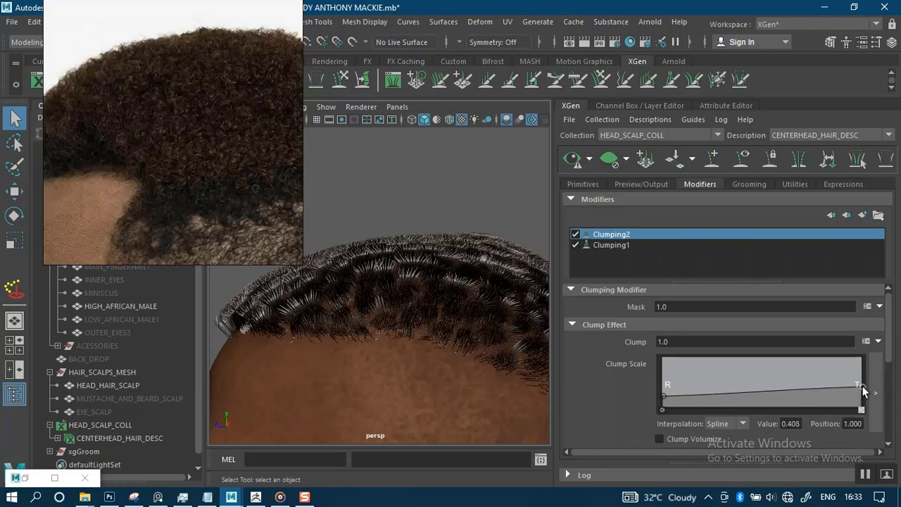
left_click_drag(815, 388, 811, 389)
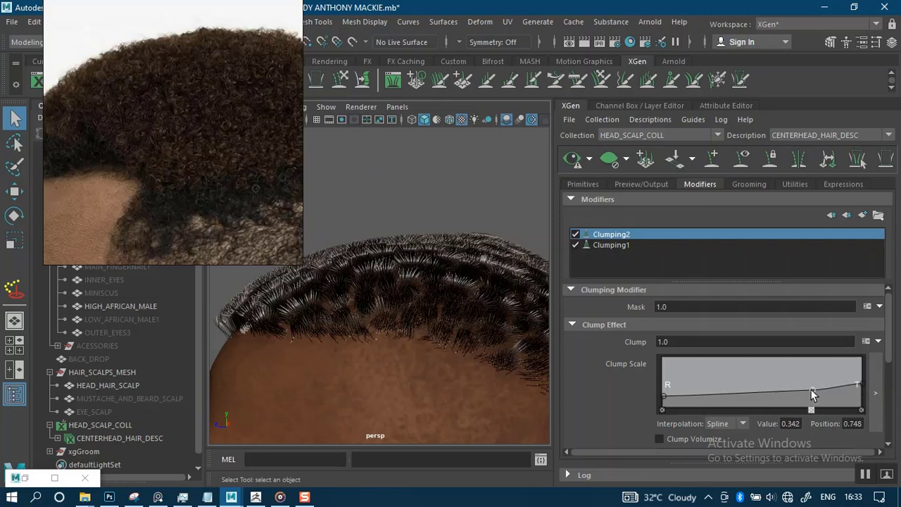
left_click(861, 382)
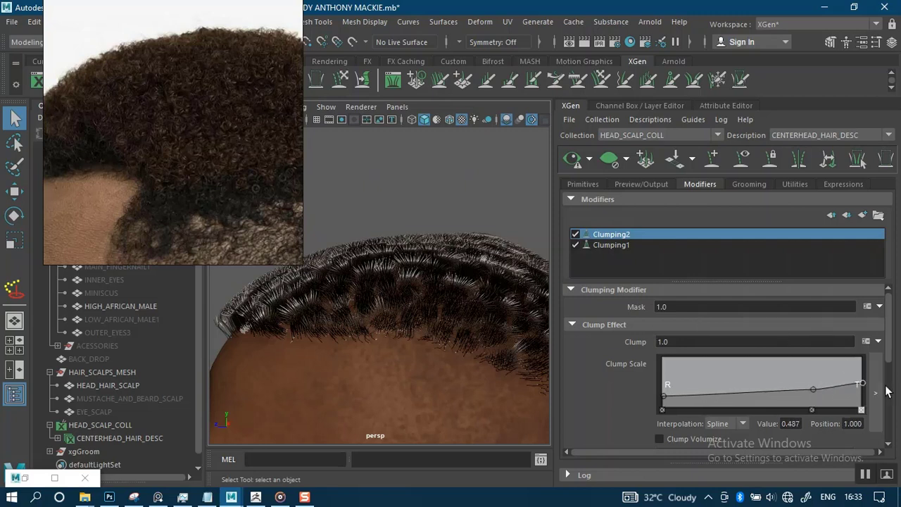
left_click_drag(887, 352, 879, 426)
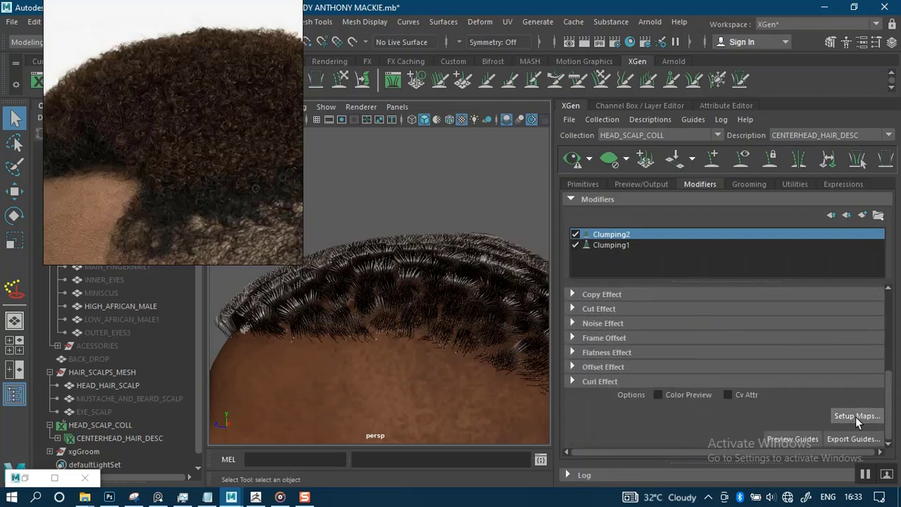
Generate Clumping2's clump points at density 6 and inspect them on the head.
left_click(855, 416)
left_click(451, 141)
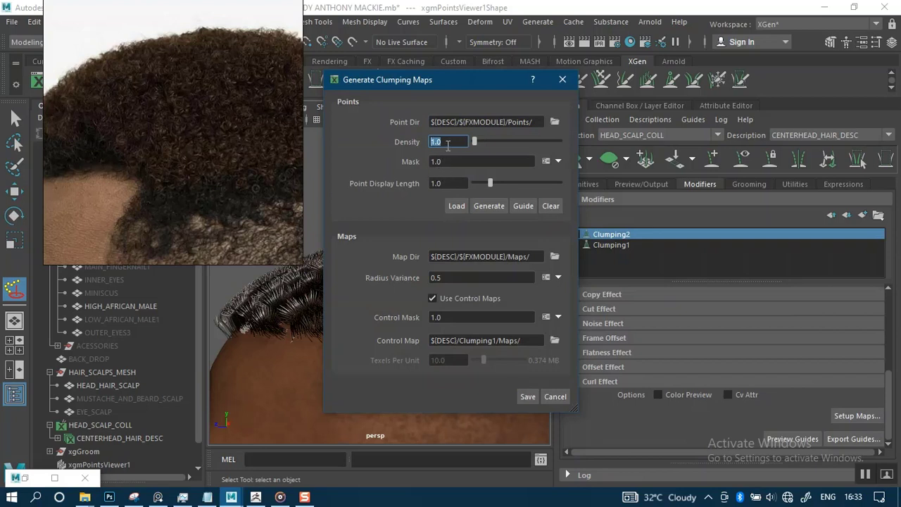
type("6")
key("Return")
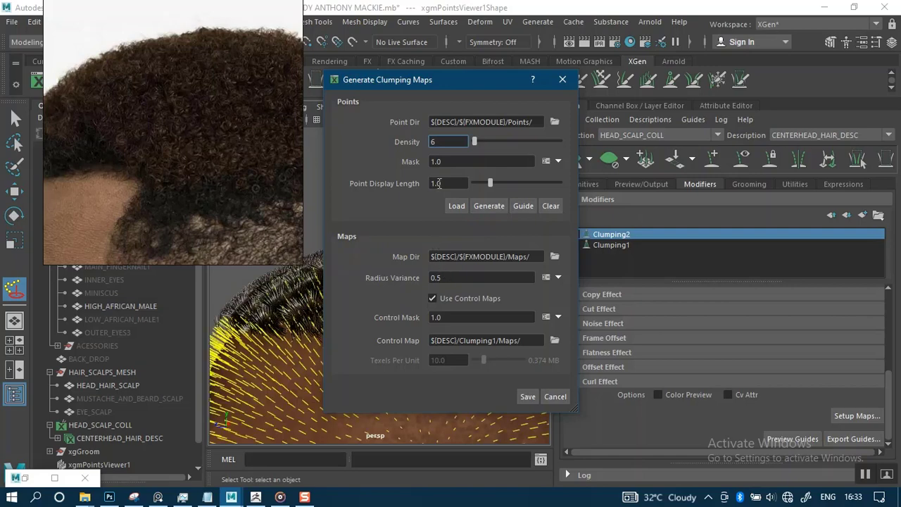
left_click_drag(448, 81, 643, 92)
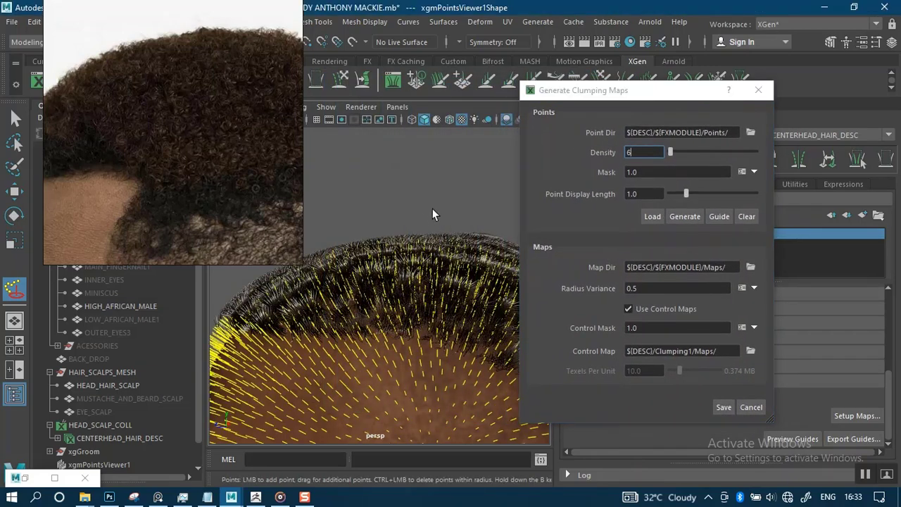
left_click_drag(432, 208, 606, 295, "alt")
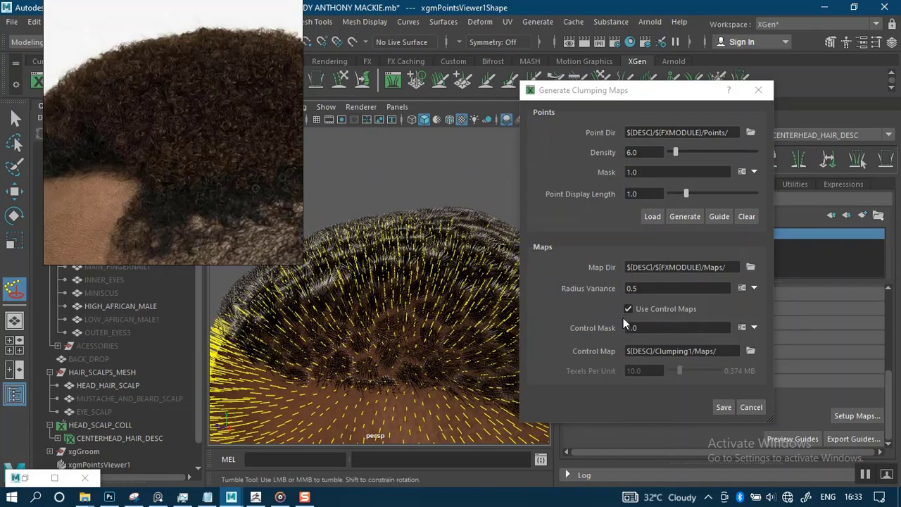
left_click(721, 408)
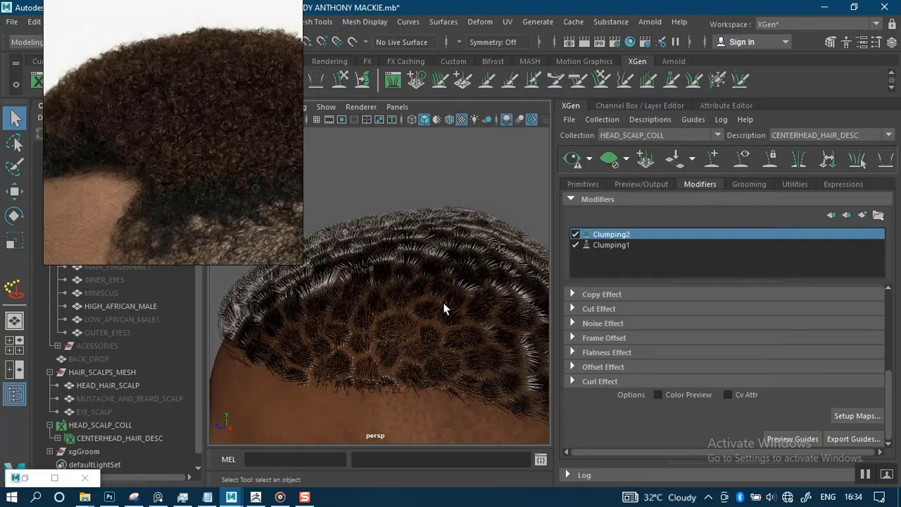
Refresh the preview and orbit in close to view the thick, dark crown clumps.
left_click(573, 160)
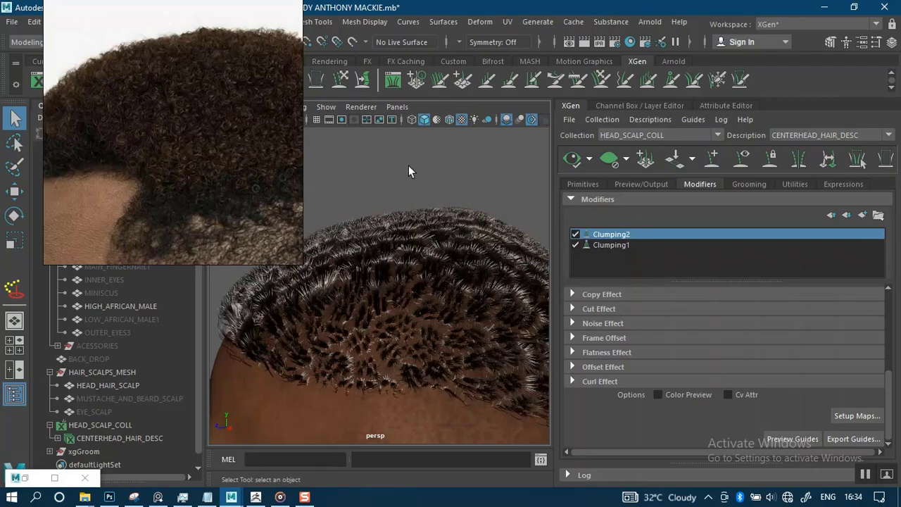
left_click_drag(429, 169, 421, 83, "alt")
right_click_drag(117, 252, 698, 131)
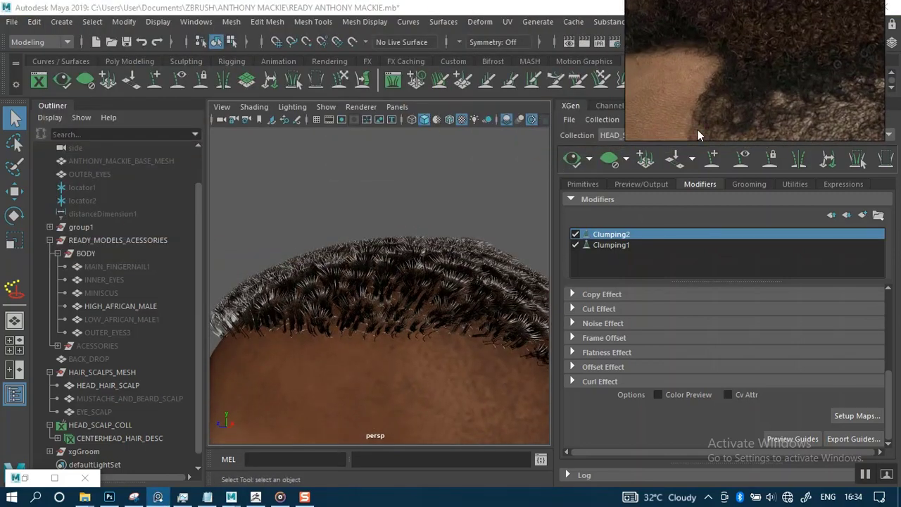
left_click_drag(382, 183, 342, 146, "alt")
right_click_drag(365, 184, 394, 234, "alt")
left_click_drag(369, 164, 378, 189, "alt")
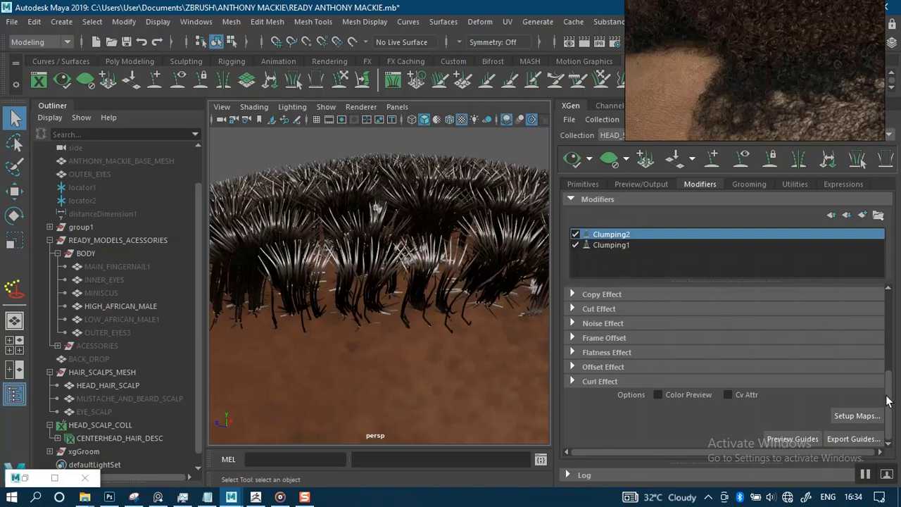
Lower the Clump Scale tip, set the middle point to 0.237, and refresh.
scroll(888, 381, "up", 1)
scroll(888, 381, "up", 3)
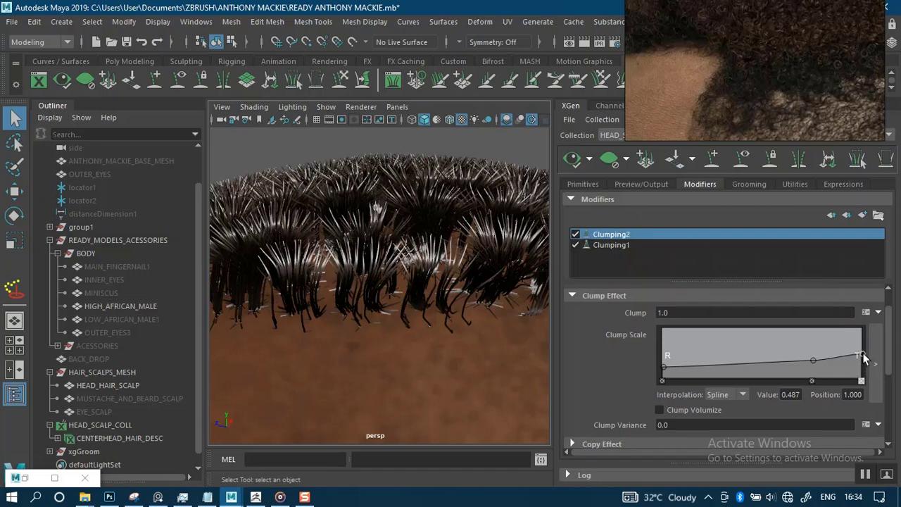
left_click_drag(863, 355, 864, 380)
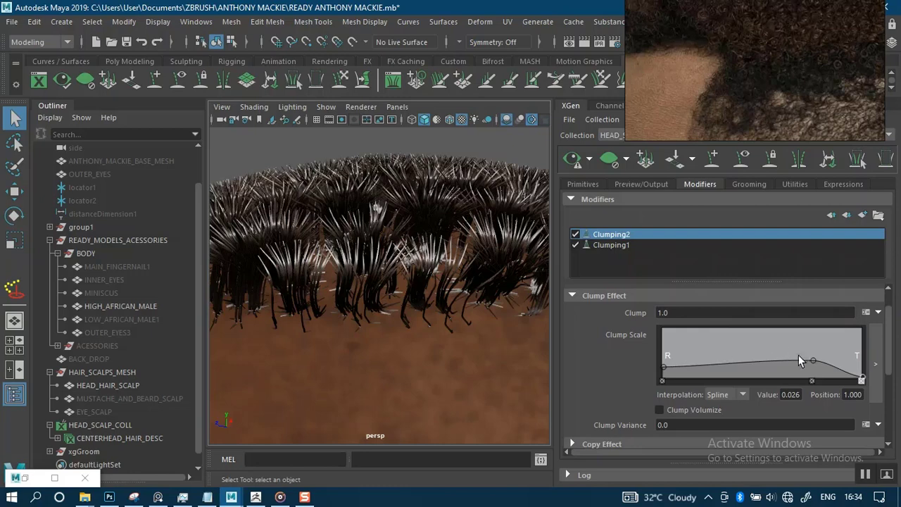
left_click_drag(812, 361, 806, 366)
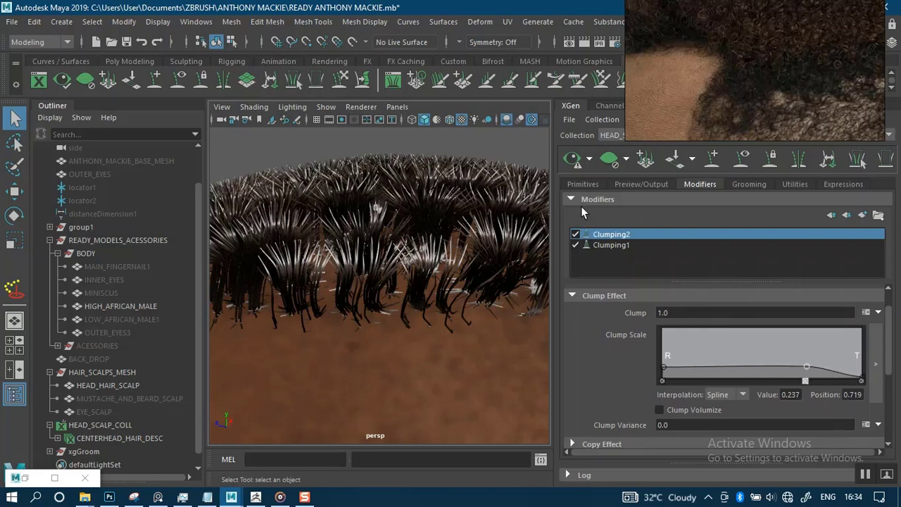
left_click(574, 162)
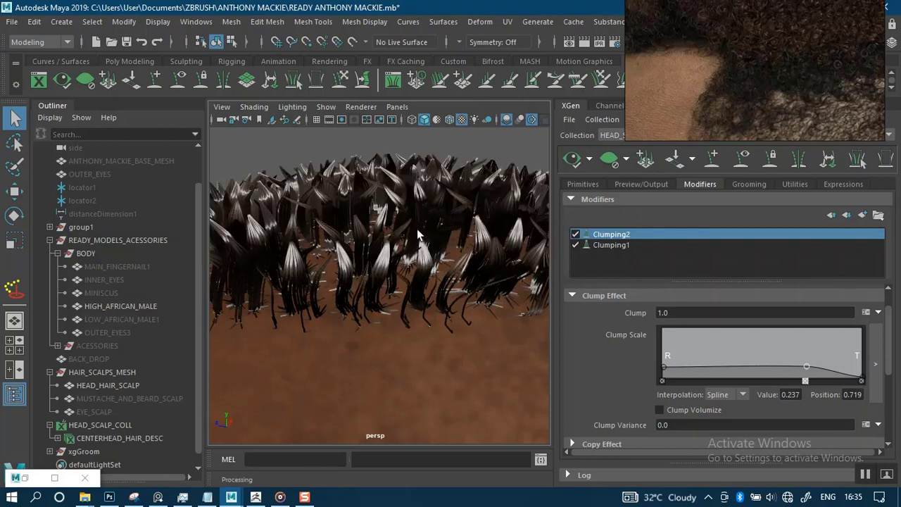
Raise the Clump Scale tip, middle, and root (to 0.382), then refresh the preview.
left_click_drag(416, 194, 507, 209, "alt")
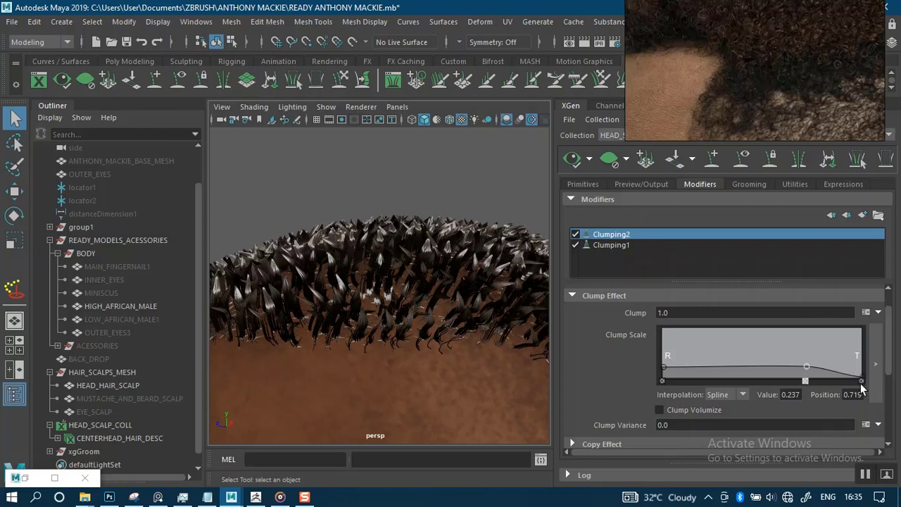
left_click_drag(863, 384, 865, 345)
left_click_drag(803, 367, 813, 354)
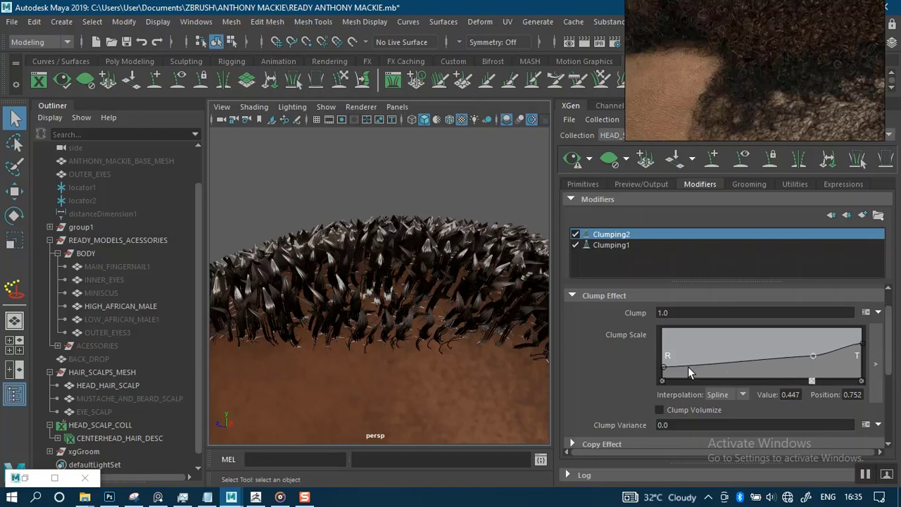
left_click_drag(664, 373, 664, 358)
left_click(570, 161)
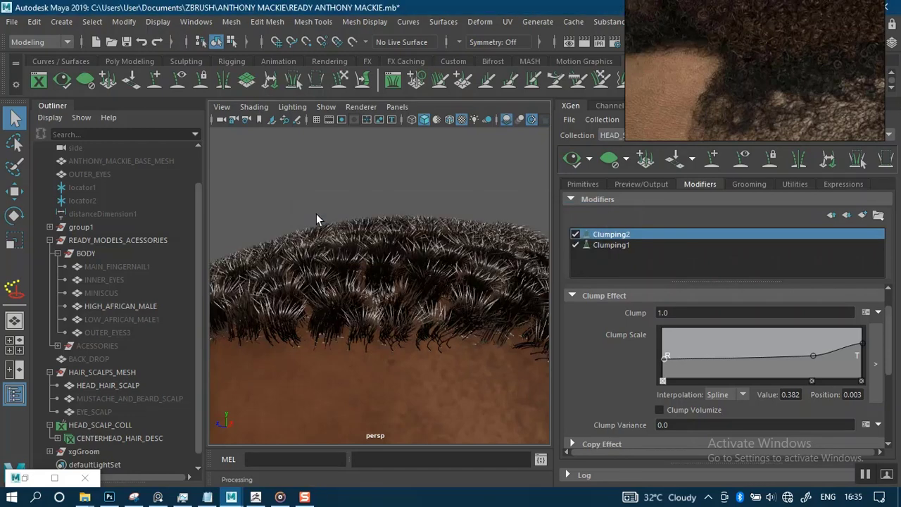
left_click_drag(417, 180, 430, 208, "alt")
Select Clumping1 and generate its clump points at density 0.5.
left_click(610, 244)
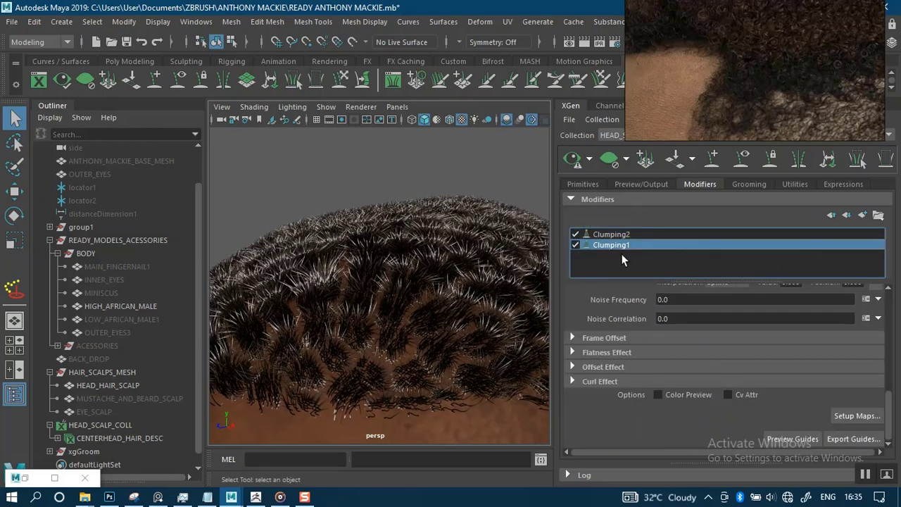
left_click(855, 417)
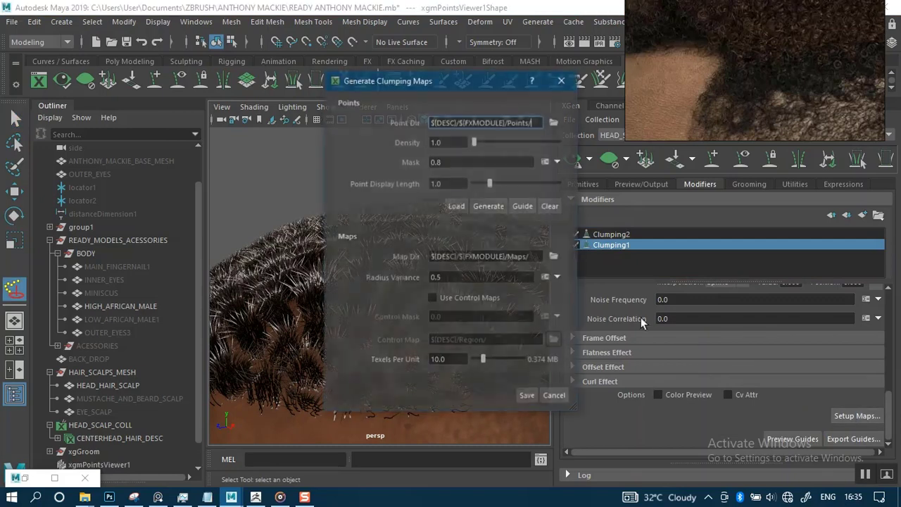
left_click(448, 143)
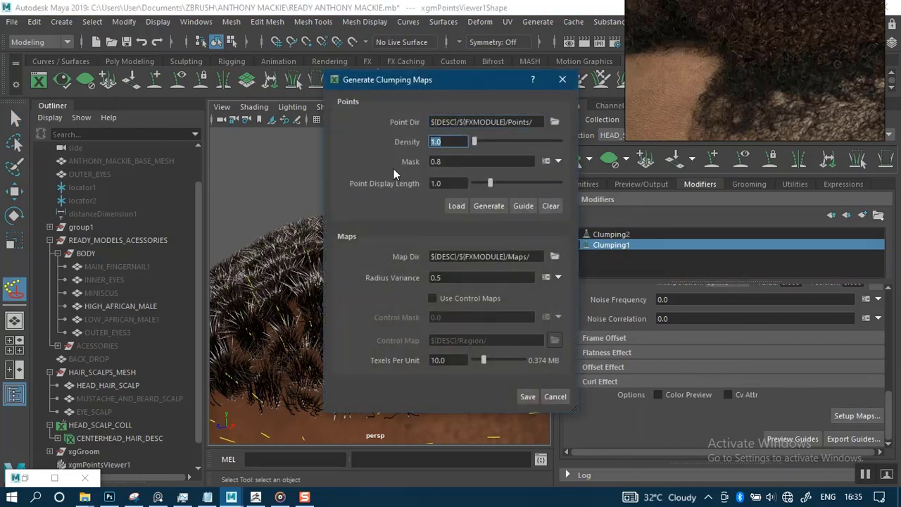
type("0.5")
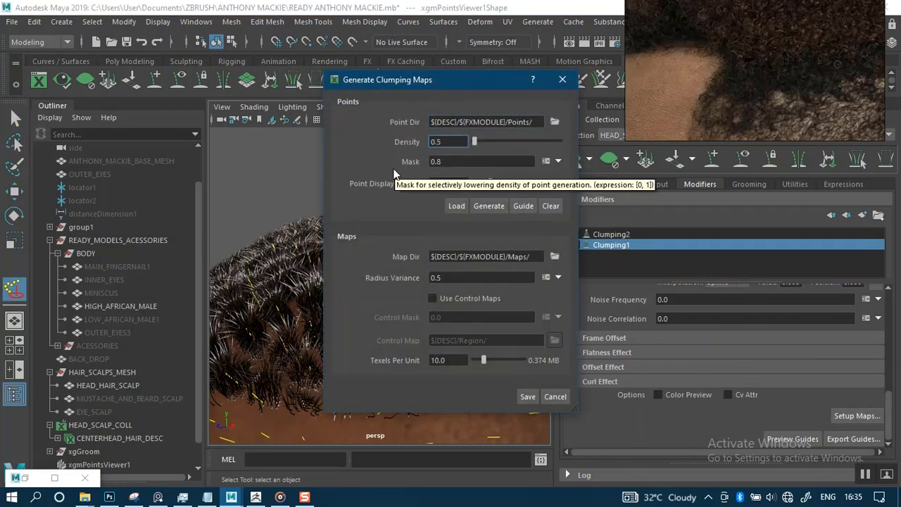
left_click(493, 208)
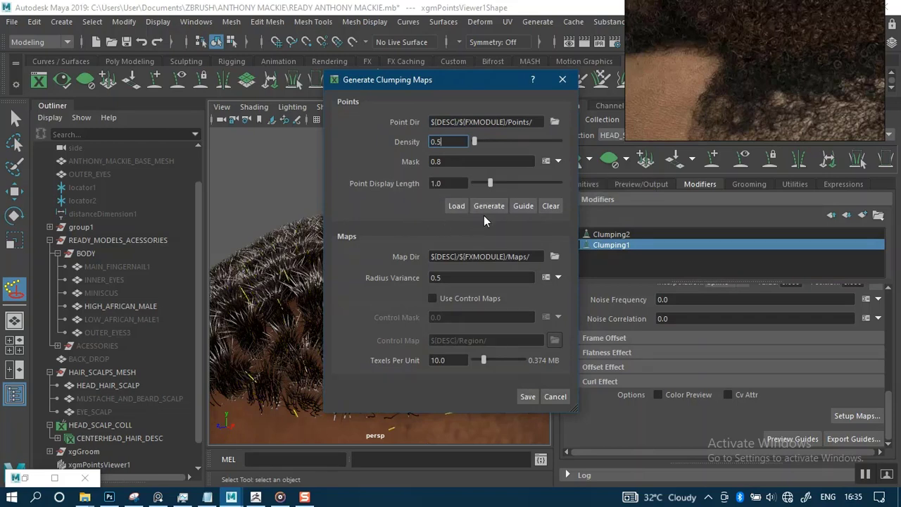
left_click_drag(450, 80, 519, 87)
Regenerate Clumping1's clump points at density 2.0 and save the maps.
type("2")
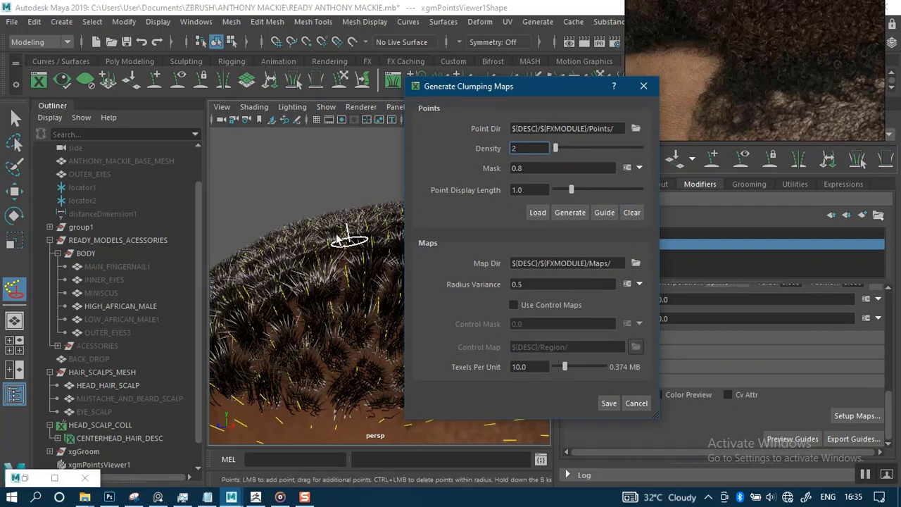
left_click(328, 267)
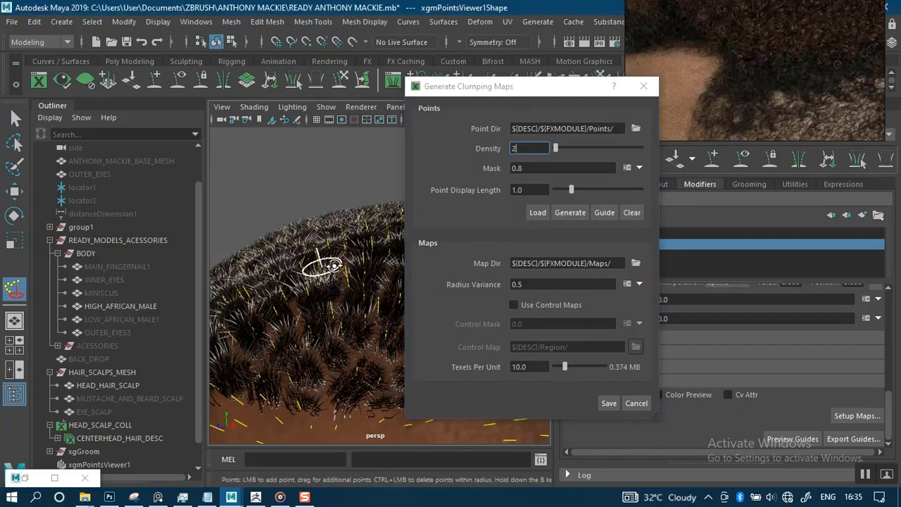
left_click_drag(321, 265, 586, 324, "alt")
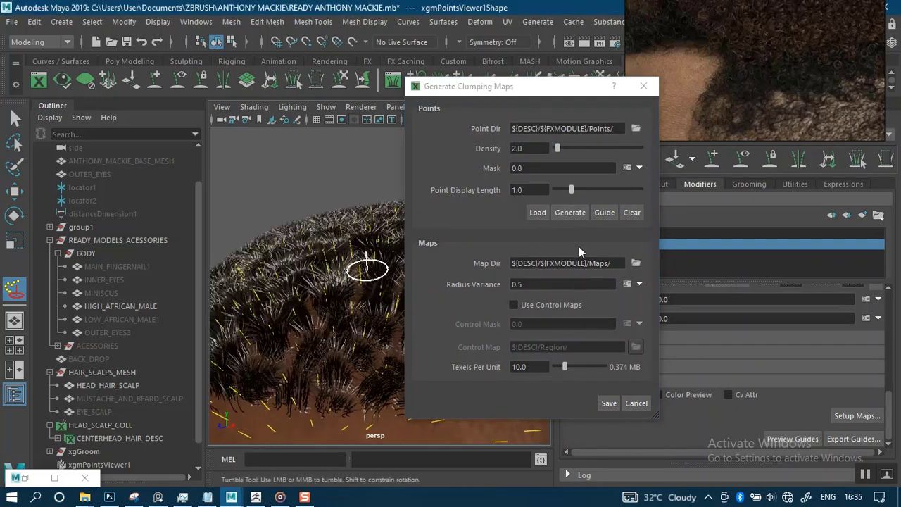
left_click(570, 213)
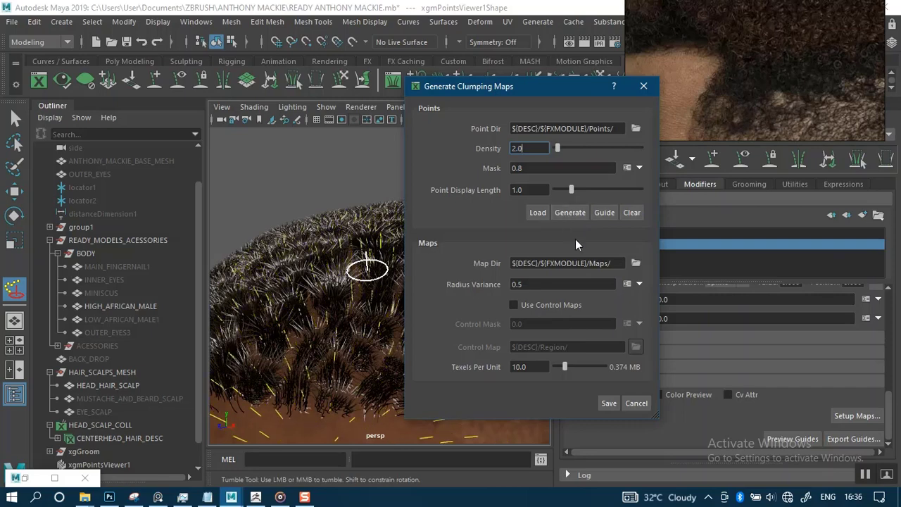
left_click(609, 404)
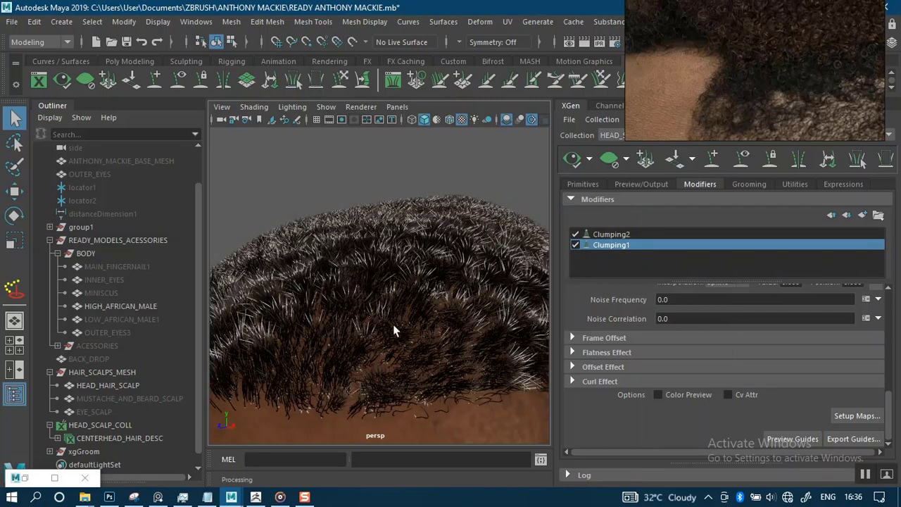
mouse_move(379, 162)
left_mouse_down("alt")
mouse_move(487, 151)
mouse_move(506, 171)
mouse_move(486, 190)
mouse_move(328, 195)
mouse_move(323, 189)
mouse_move(364, 159)
left_mouse_up("alt")
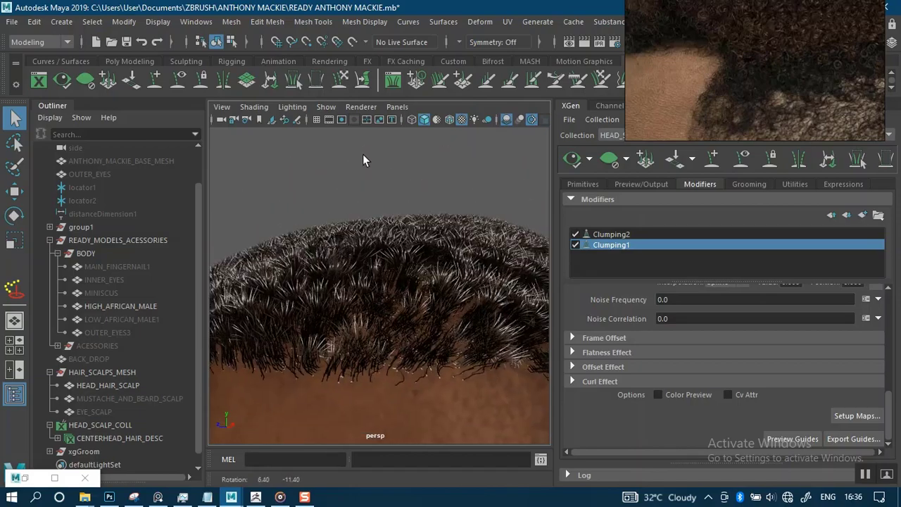
right_click_drag(350, 180, 350, 181, "alt")
left_click_drag(330, 89, 361, 196, "alt")
right_click_drag(358, 195, 469, 308, "alt")
left_click_drag(364, 151, 427, 249, "alt")
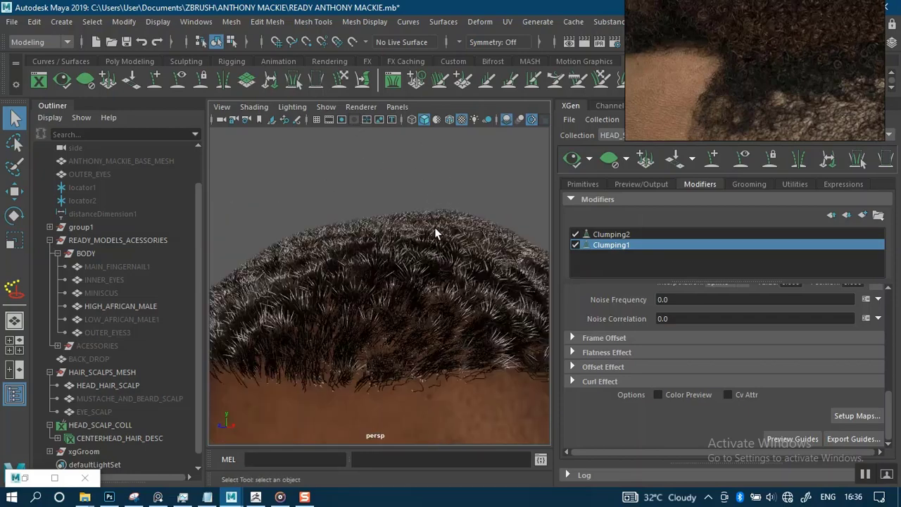
scroll(415, 135, "down", 10)
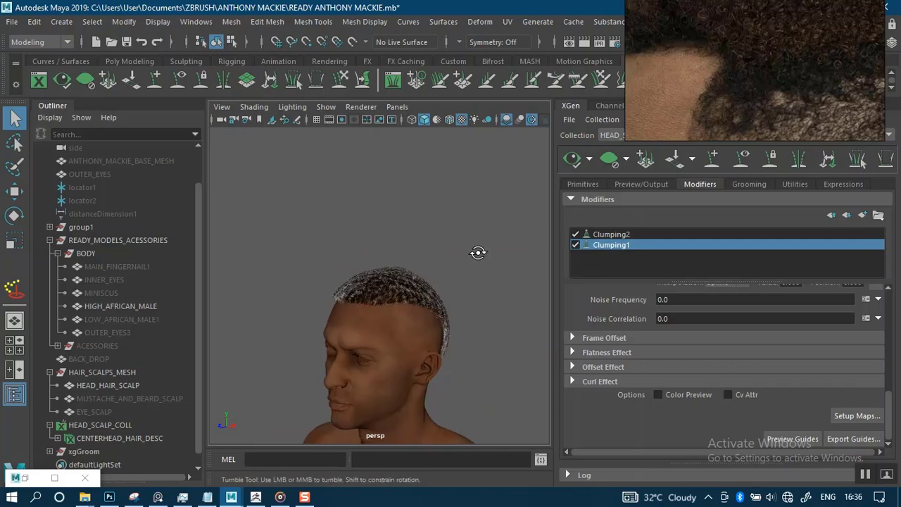
left_click_drag(499, 255, 577, 184, "alt")
left_click_drag(493, 243, 591, 258, "alt")
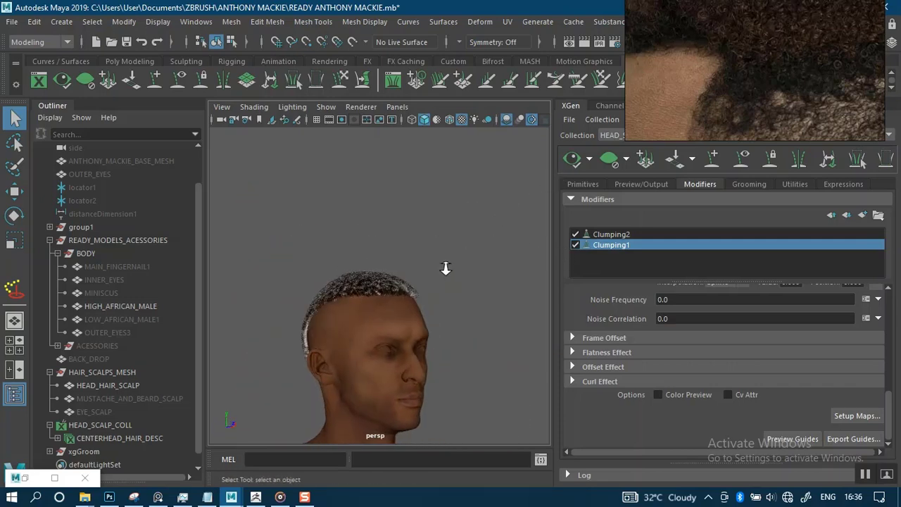
right_click_drag(446, 268, 525, 373, "alt")
right_click_drag(462, 262, 481, 352, "alt")
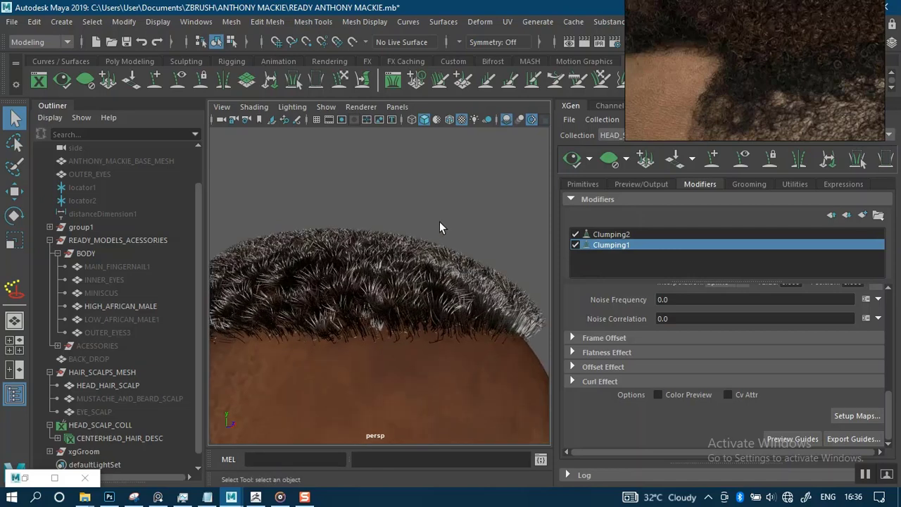
left_click_drag(444, 163, 308, 179, "alt")
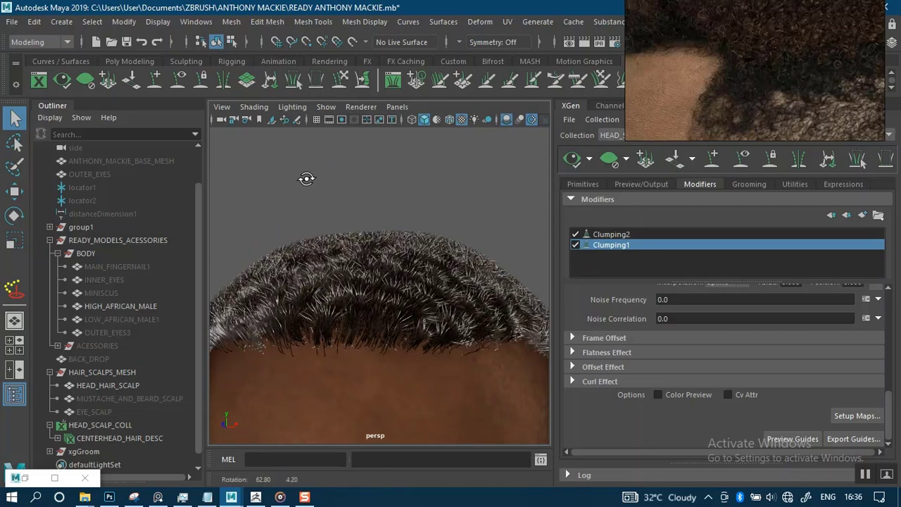
left_click_drag(404, 177, 426, 213, "alt")
mouse_move(427, 214)
middle_mouse_down("alt")
mouse_move(362, 209)
mouse_move(416, 210)
middle_mouse_up("alt")
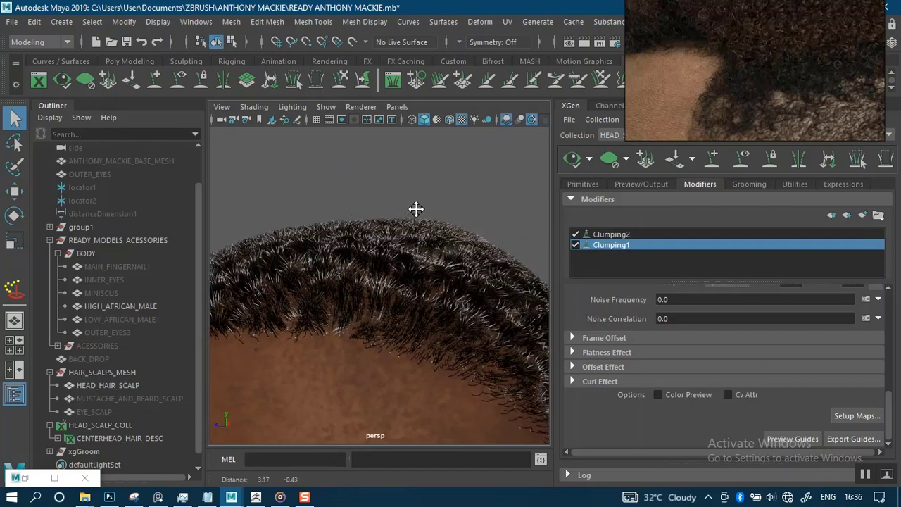
Add a Coil modifier, Coil1, to the hair description.
left_click(862, 216)
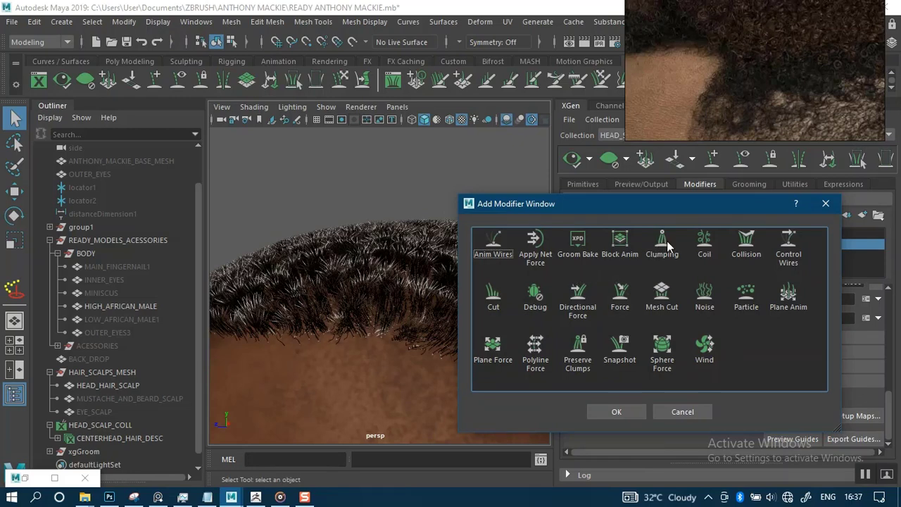
left_click(704, 244)
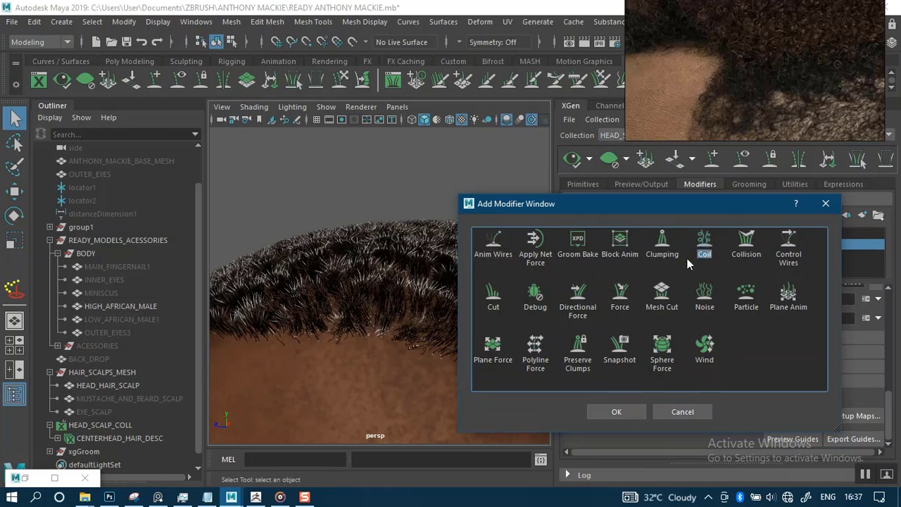
left_click(616, 410)
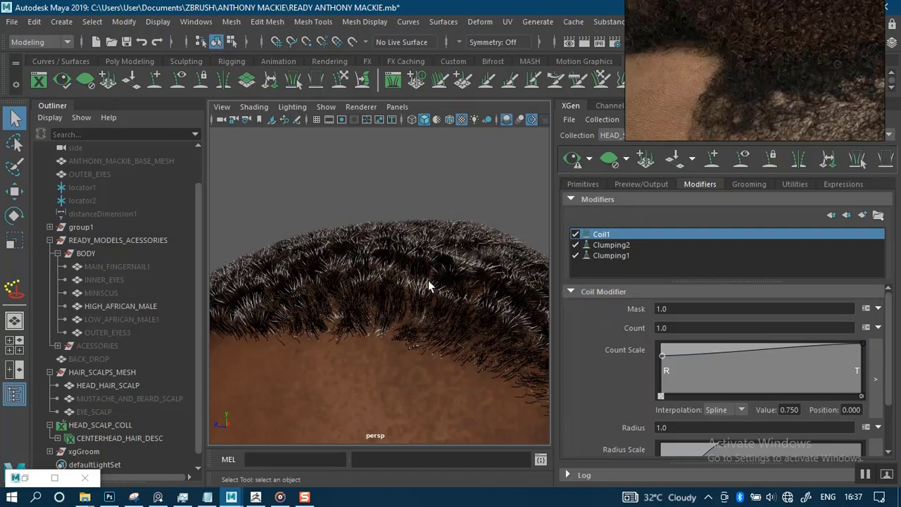
Set Coil1's Count to the expression rand(10,14).
right_click_drag(426, 284, 424, 308, "alt")
scroll(424, 308, "up", 2)
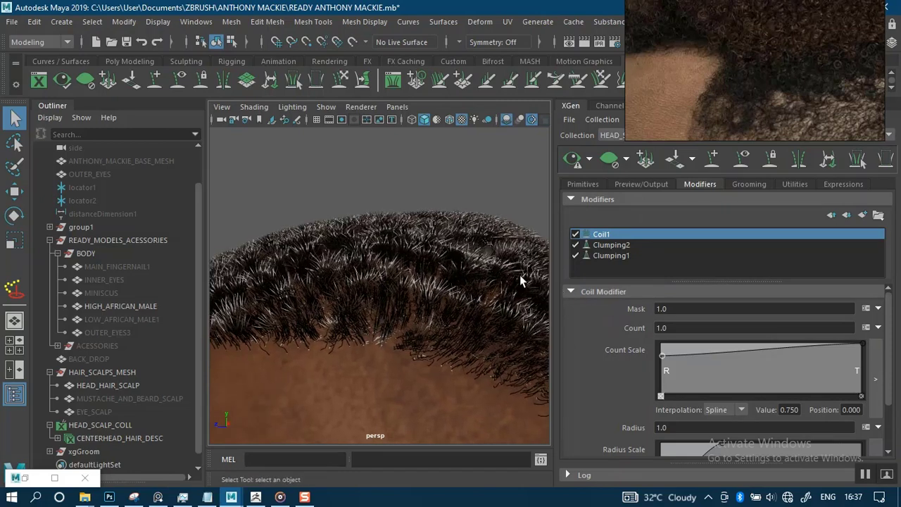
left_click(682, 327)
type("rand(0.0,1.3)")
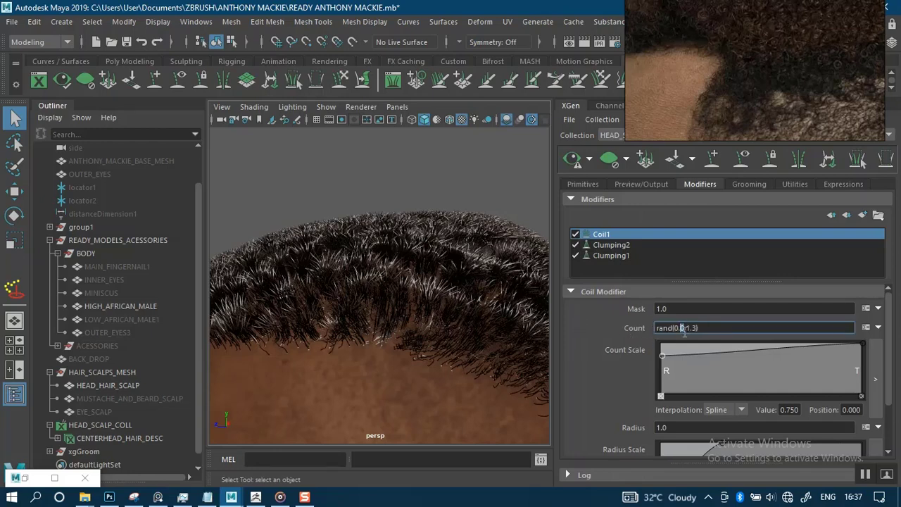
key("BackSpace")
key("BackSpace")
Taper the Count Scale curve from 0.776 at the root toward the tips, then preview.
right_click_drag(373, 307, 376, 269, "alt")
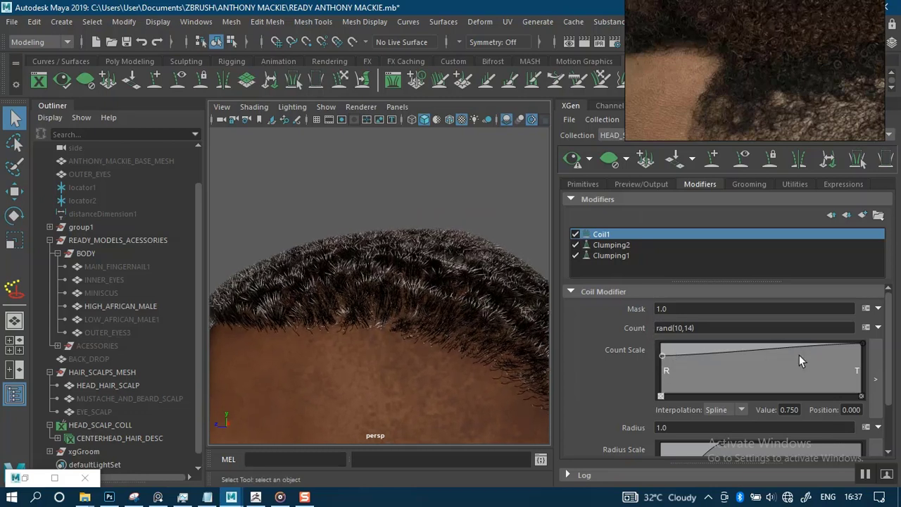
left_click_drag(860, 347, 865, 383)
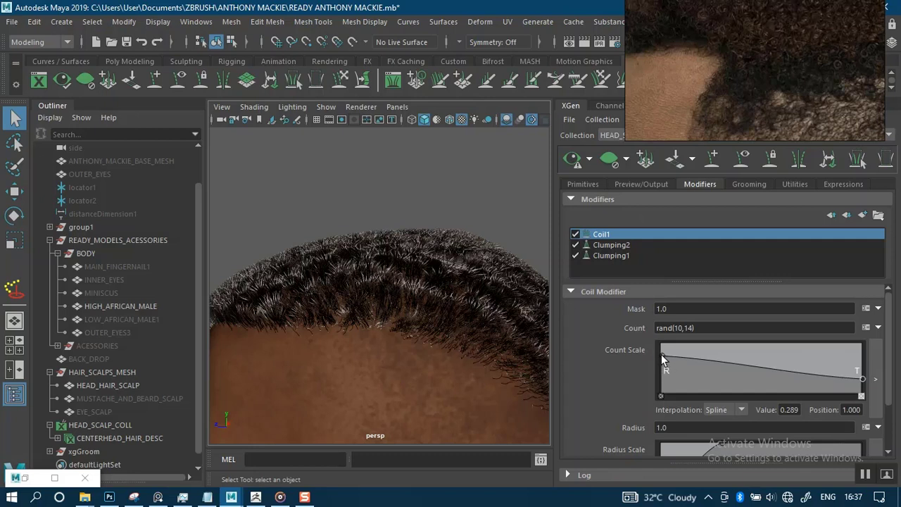
left_click_drag(661, 354, 617, 360)
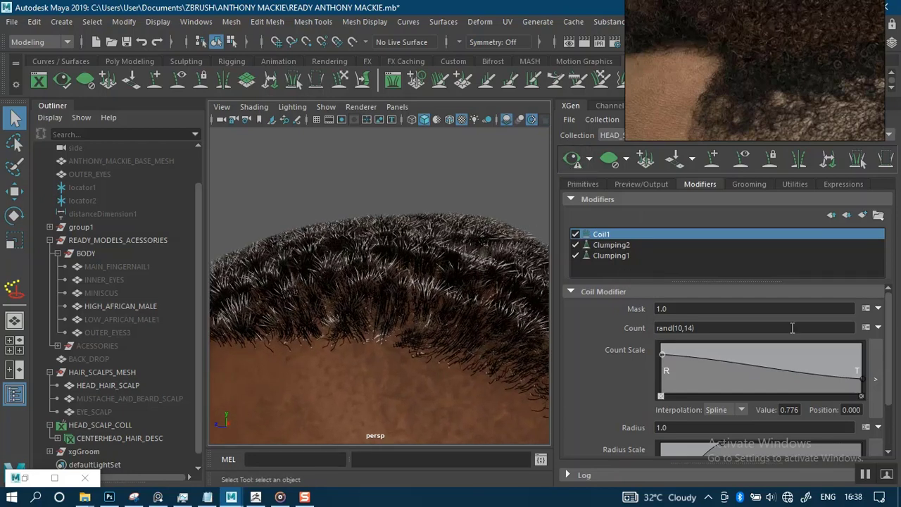
left_click_drag(891, 380, 890, 416)
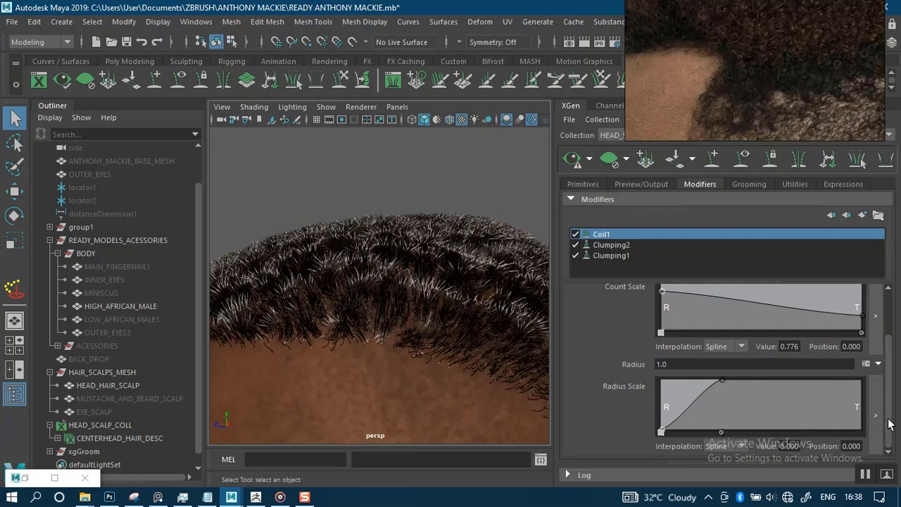
left_click_drag(889, 422, 891, 393)
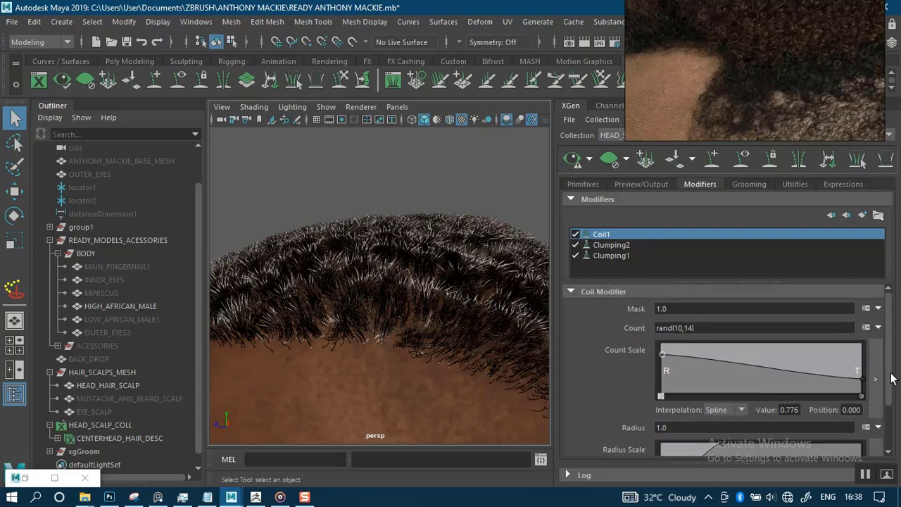
mouse_move(893, 381)
left_mouse_down()
mouse_move(894, 425)
mouse_move(889, 374)
left_mouse_up()
left_click(572, 161)
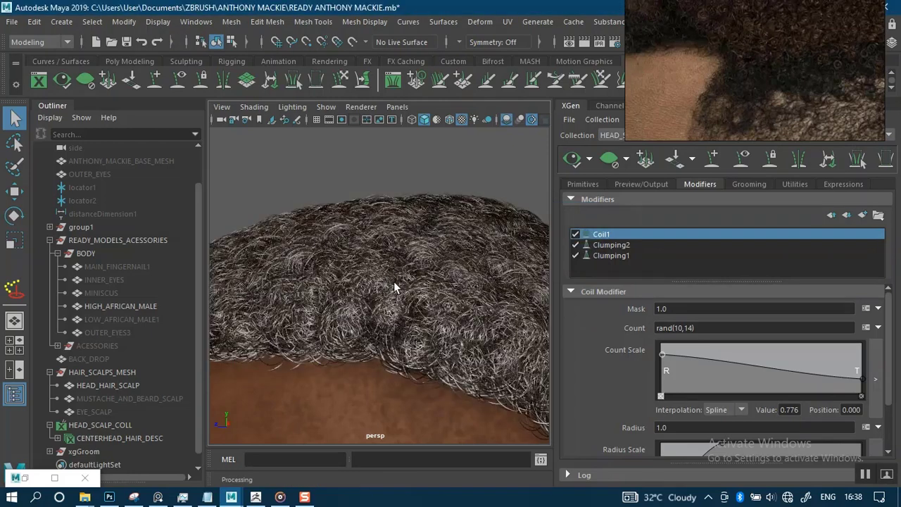
Orbit around the head to inspect the coiled hairline.
scroll(364, 211, "down", 5)
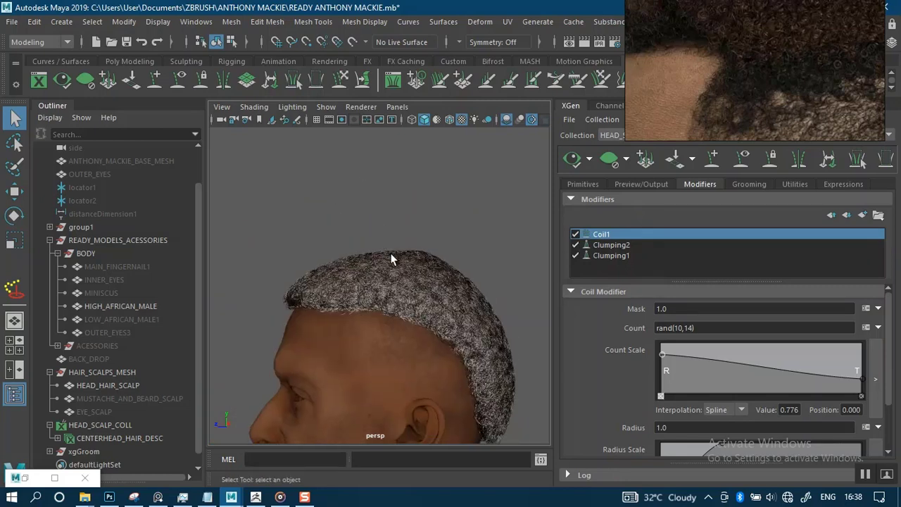
scroll(412, 346, "up", 5)
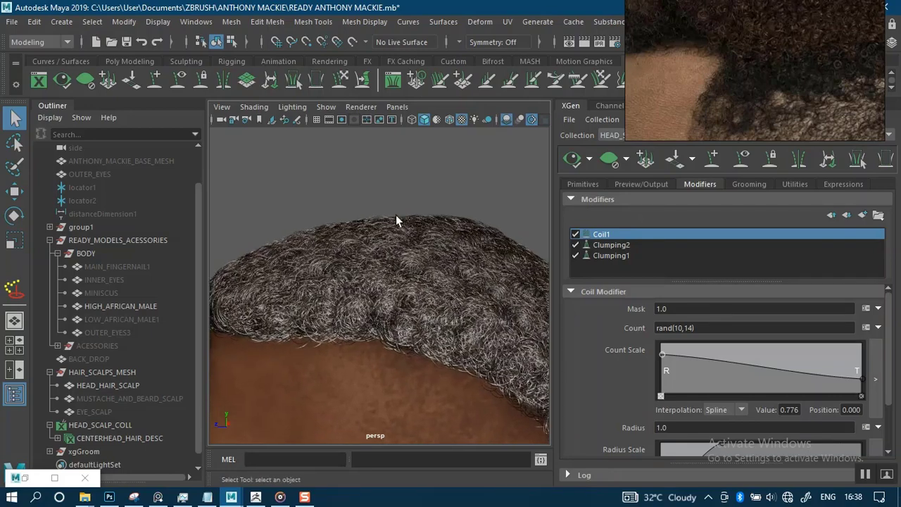
left_click_drag(404, 170, 389, 242, "alt")
right_click_drag(388, 243, 378, 172, "alt")
left_click_drag(378, 172, 399, 190, "alt")
scroll(438, 306, "up", 10)
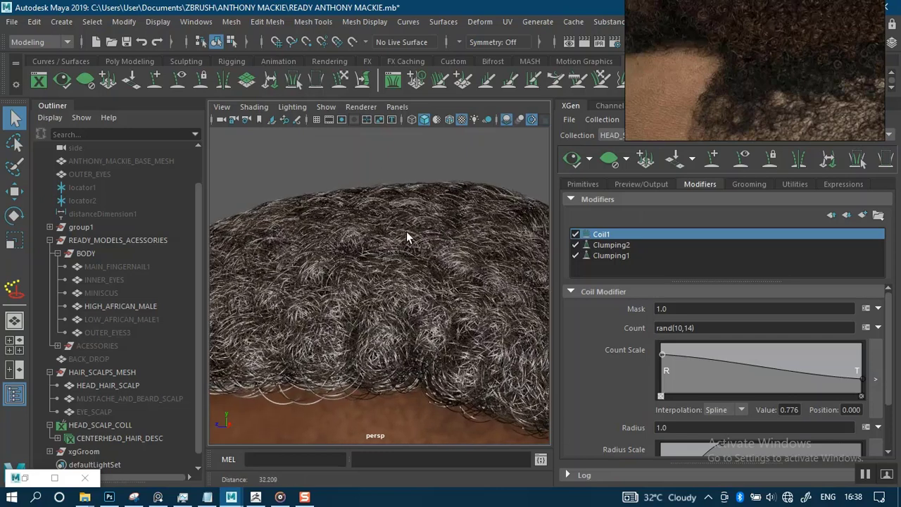
Change Coil Count to rand(3,5) and regenerate the curly hair preview.
left_click(684, 328)
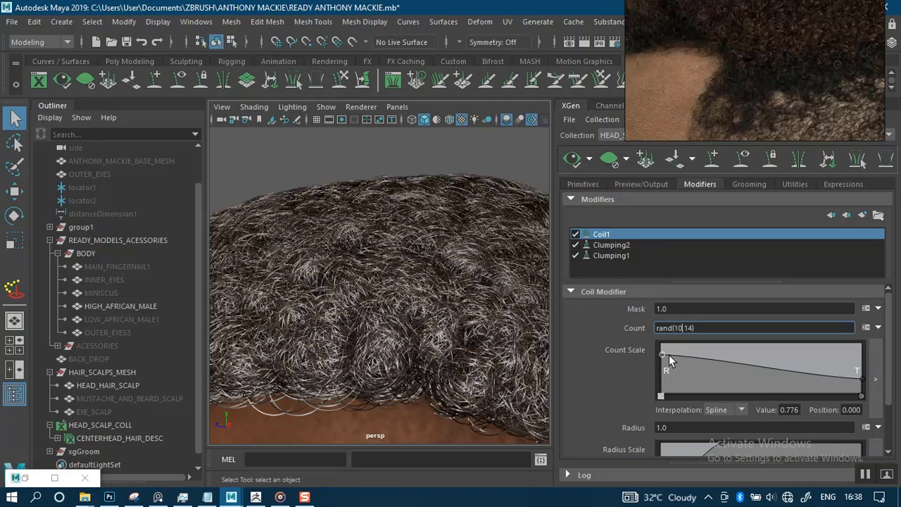
key("BackSpace")
key("BackSpace")
key("BackSpace")
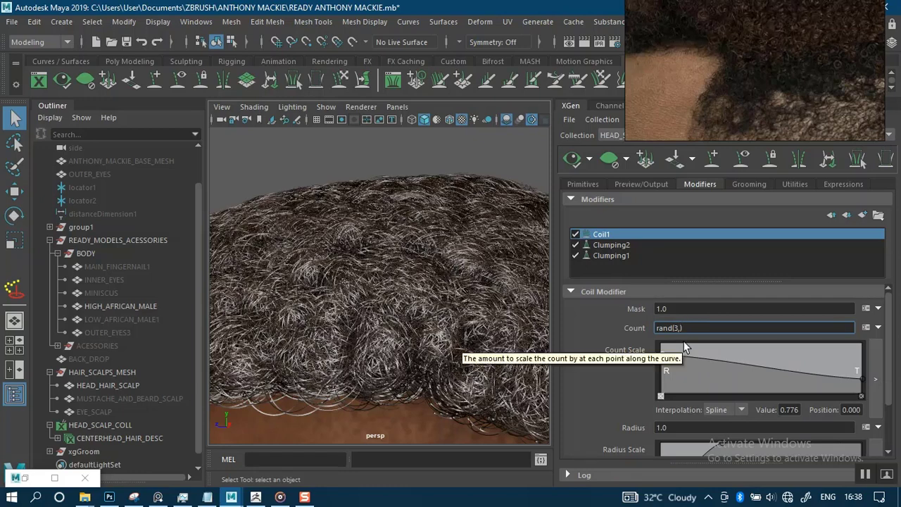
key("Return")
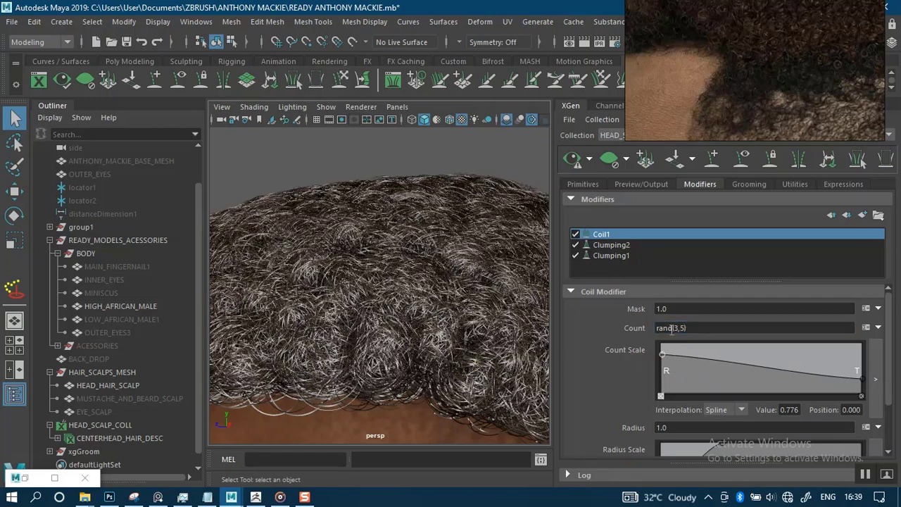
left_click(572, 161)
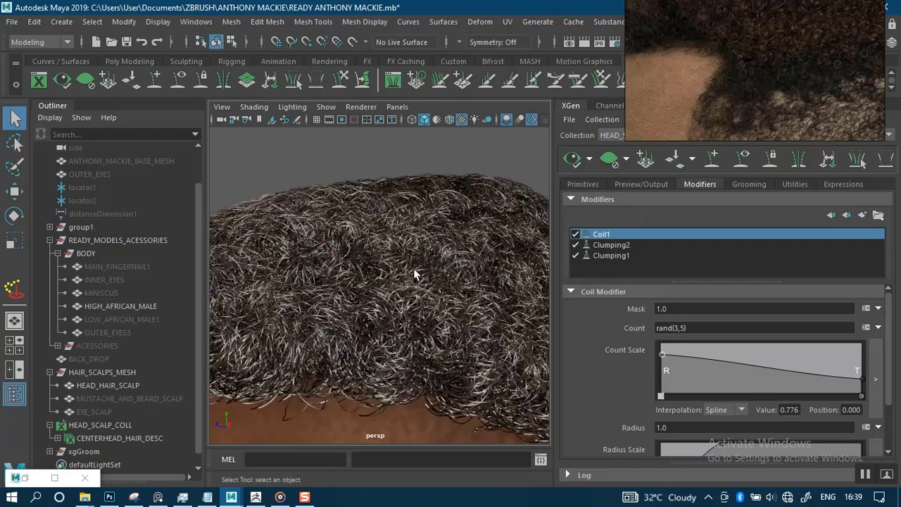
left_click_drag(402, 200, 413, 181, "alt")
right_click_drag(413, 181, 407, 223, "alt")
left_click_drag(408, 224, 427, 207, "alt")
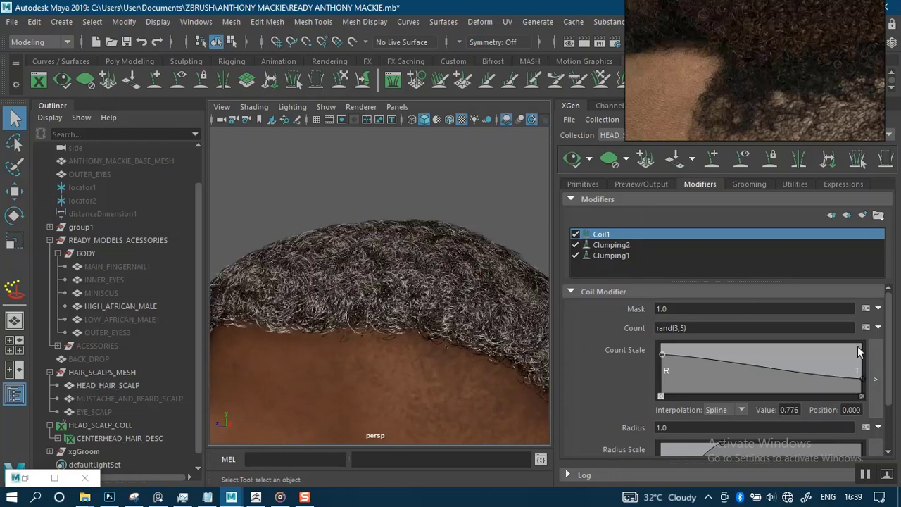
scroll(893, 394, "down", 3)
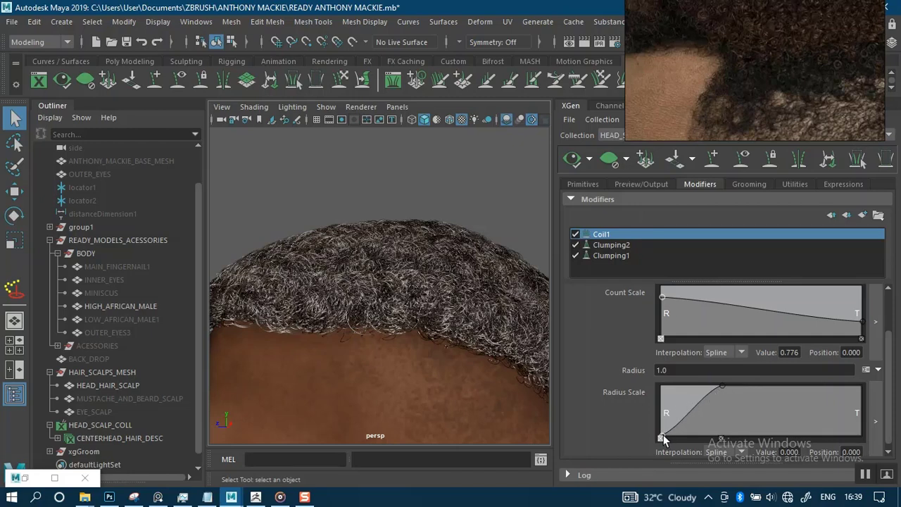
Raise the Radius Scale root point to 0.868 and regenerate the preview.
left_click_drag(662, 438, 657, 390)
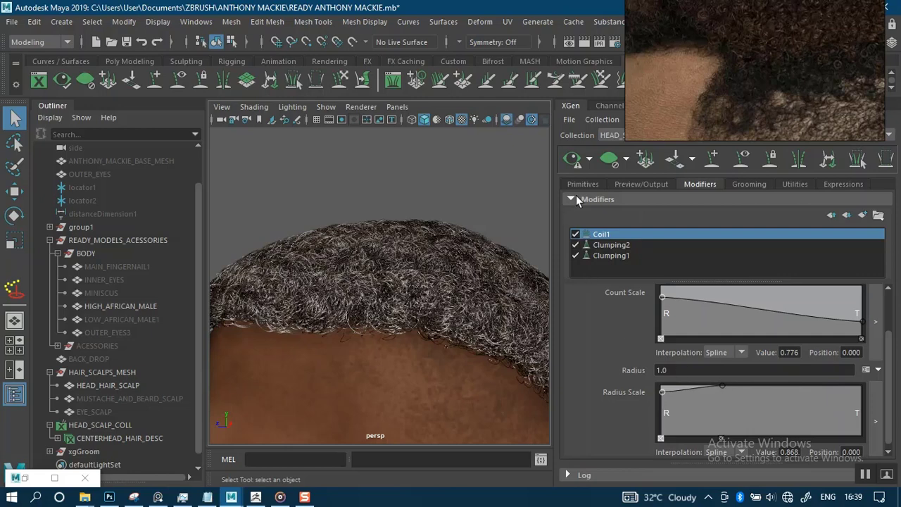
left_click(572, 162)
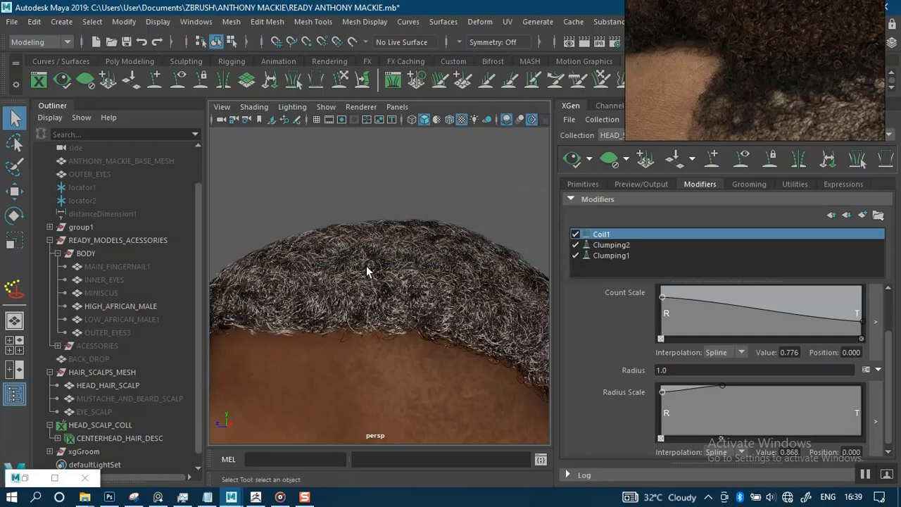
left_click_drag(445, 170, 427, 167, "alt")
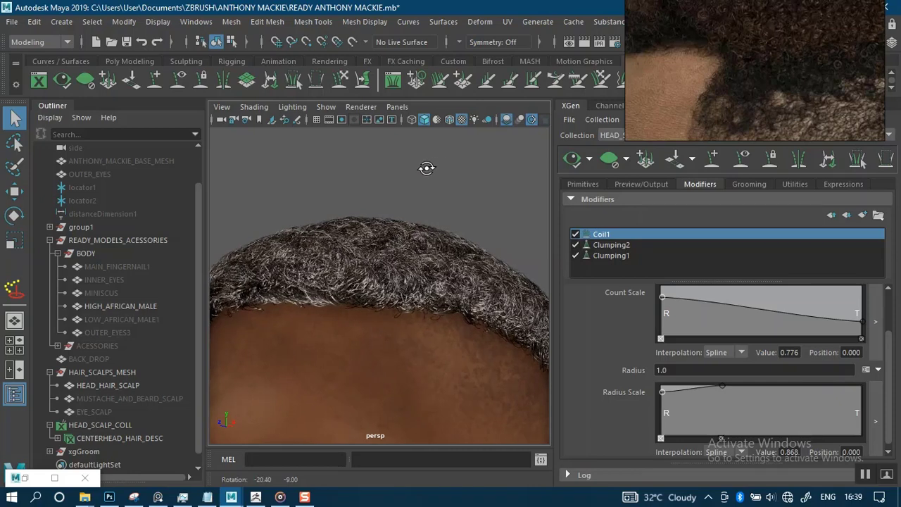
scroll(436, 216, "up", 10)
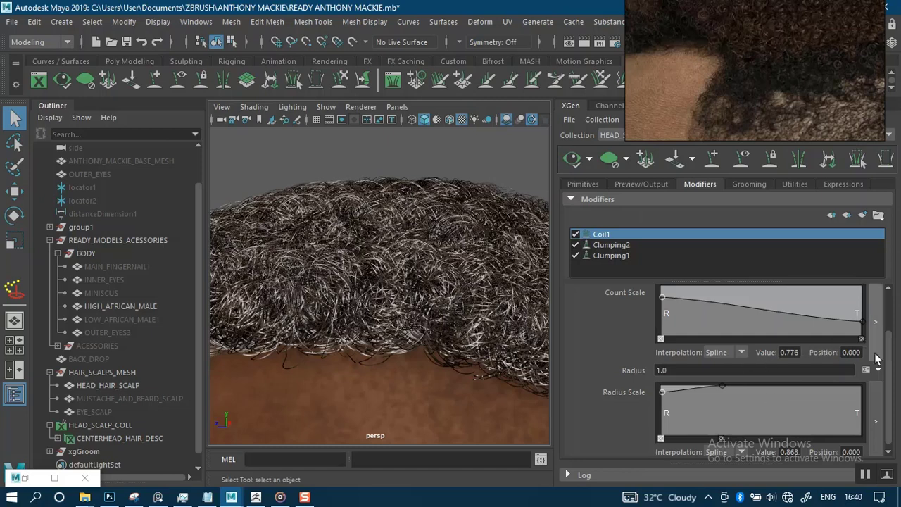
left_click_drag(890, 374, 889, 325)
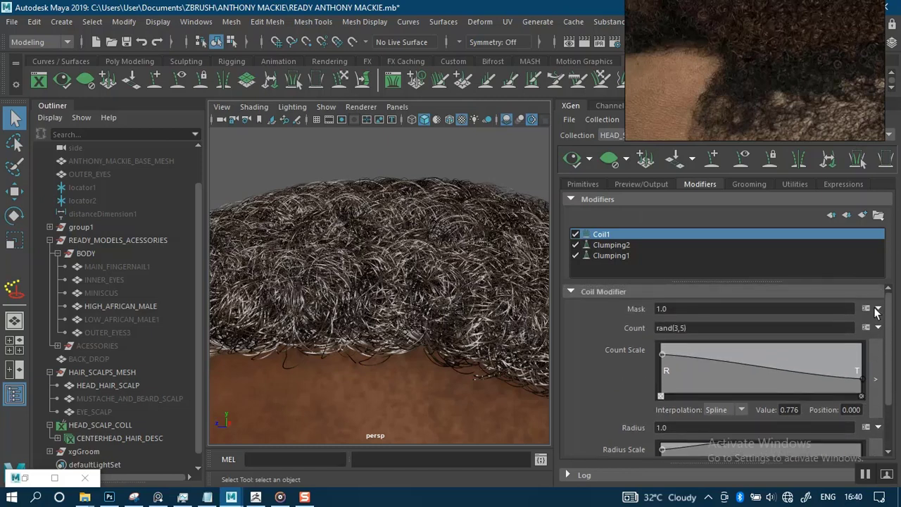
Rewrite the Coil1 Count expression as rand(0.2,1) and refresh the XGen preview for looser curls.
left_click(685, 328)
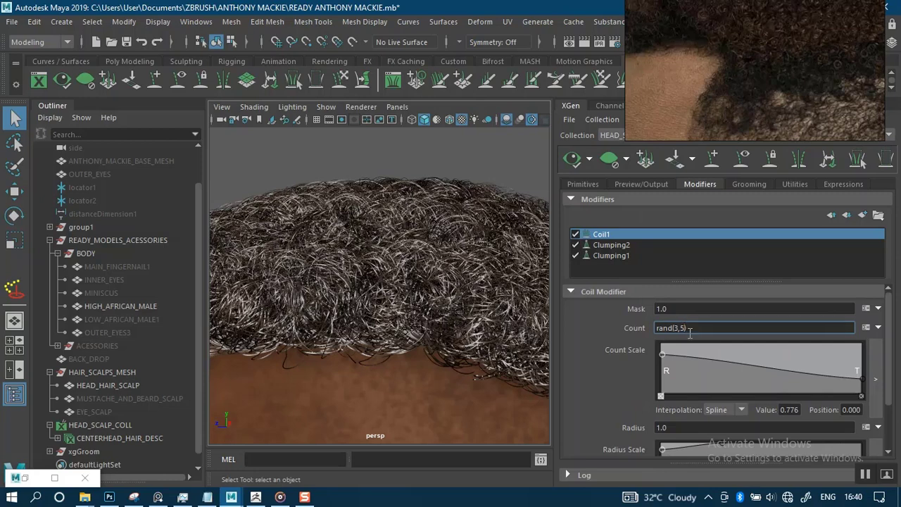
key("BackSpace")
type("1")
key("BackSpace")
type("0")
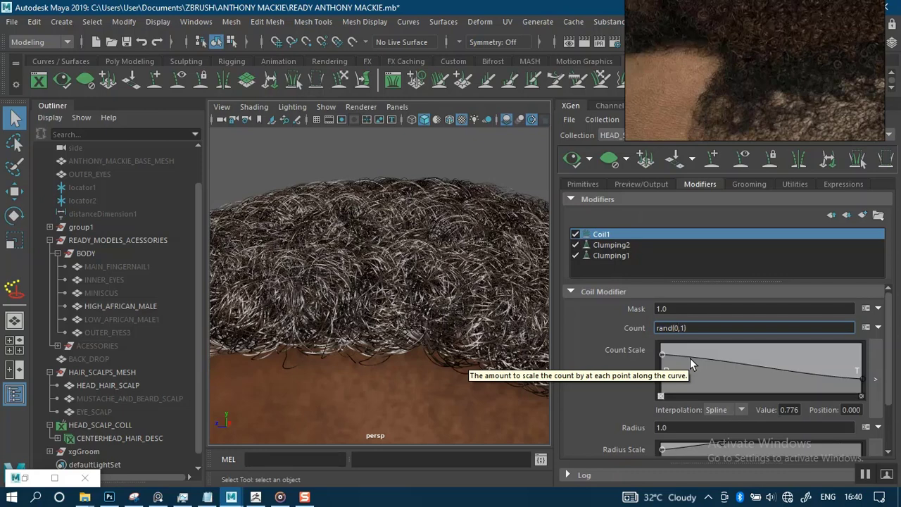
key("Right")
key("Left")
type(".2")
key("Return")
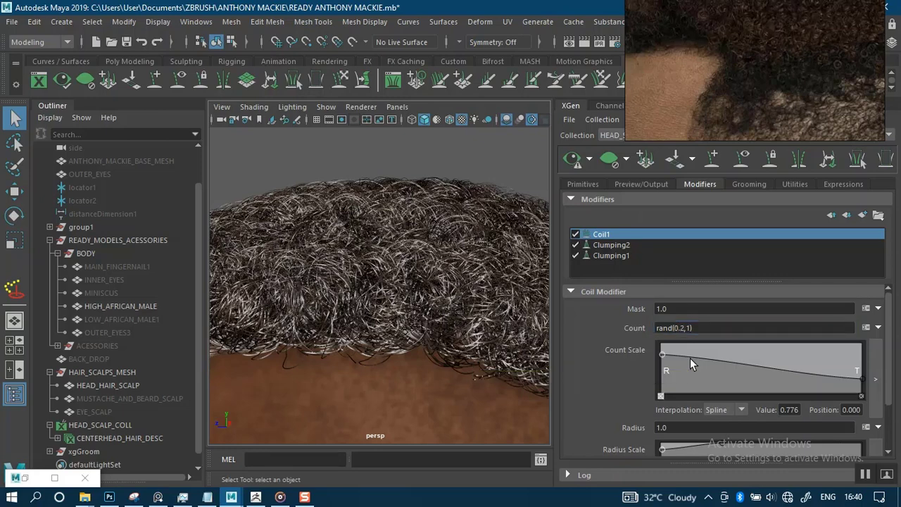
left_click(571, 161)
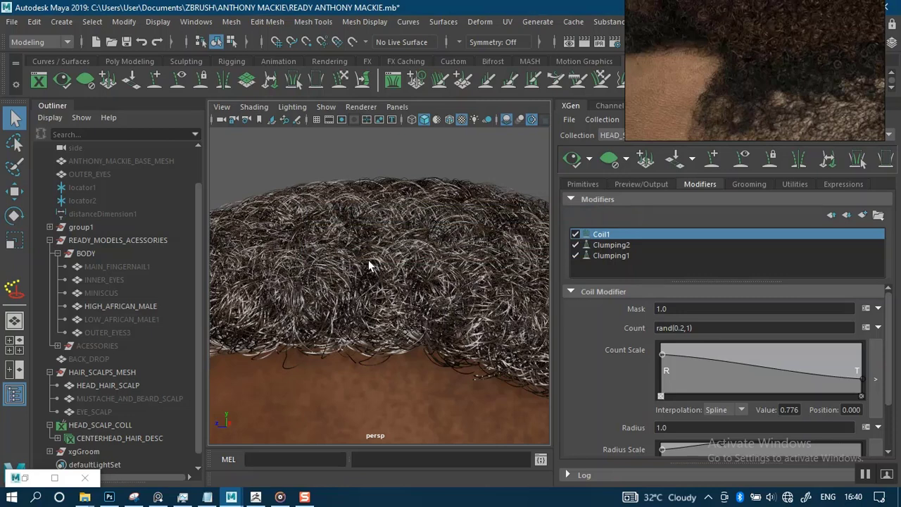
scroll(374, 278, "down", 5)
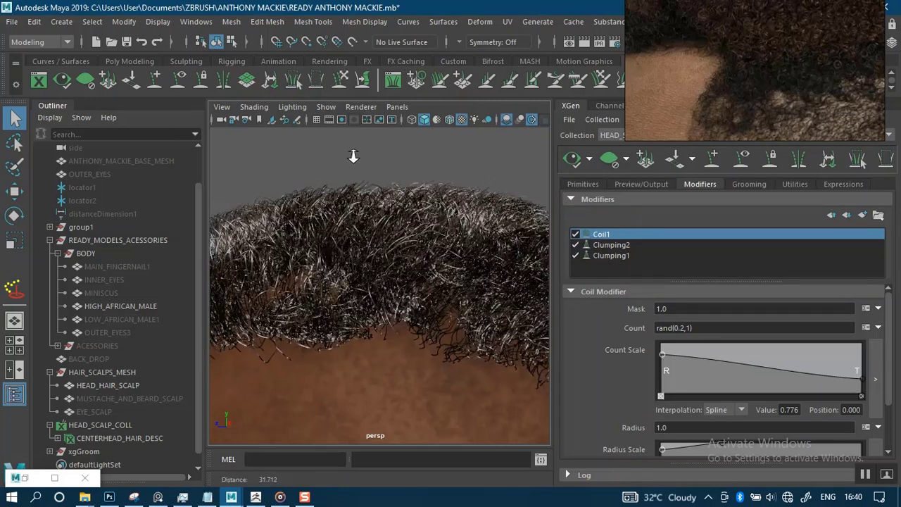
left_click_drag(382, 214, 443, 234, "alt")
right_click_drag(428, 325, 473, 358, "alt")
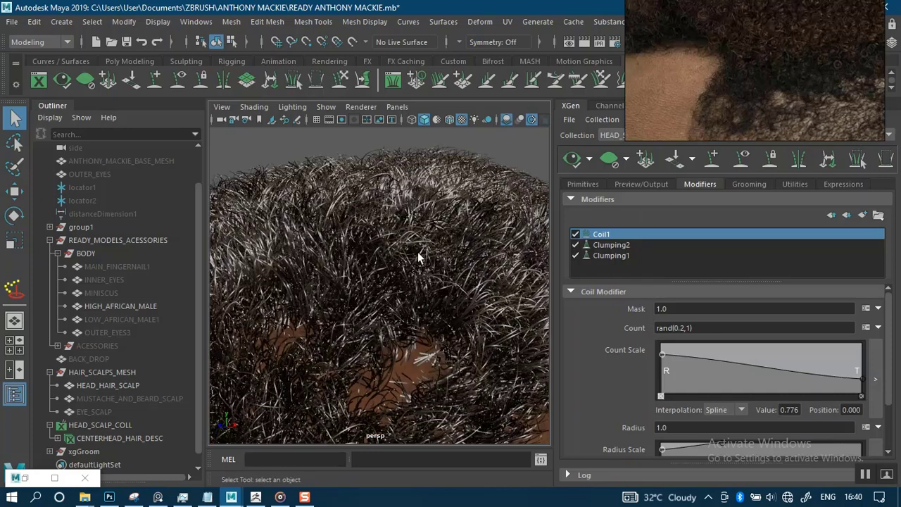
right_click_drag(385, 219, 371, 139, "alt")
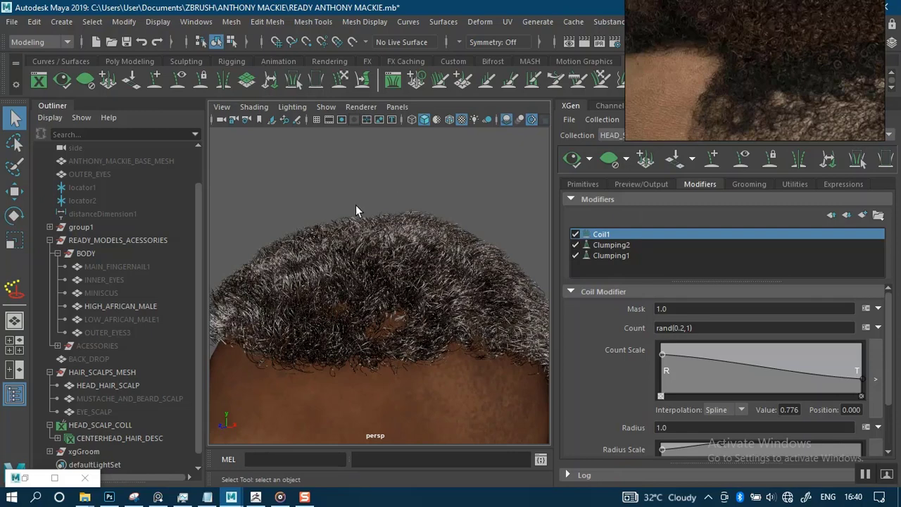
left_click_drag(419, 183, 326, 224, "alt")
right_click_drag(326, 224, 351, 194, "alt")
left_click_drag(350, 194, 428, 153, "alt")
right_click_drag(428, 153, 401, 215, "alt")
middle_click_drag(401, 215, 386, 289, "alt")
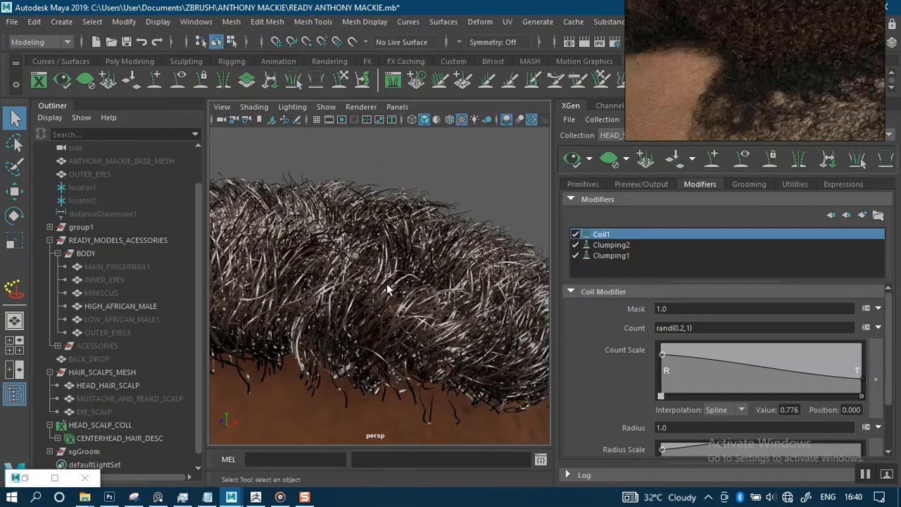
left_click_drag(890, 393, 894, 437)
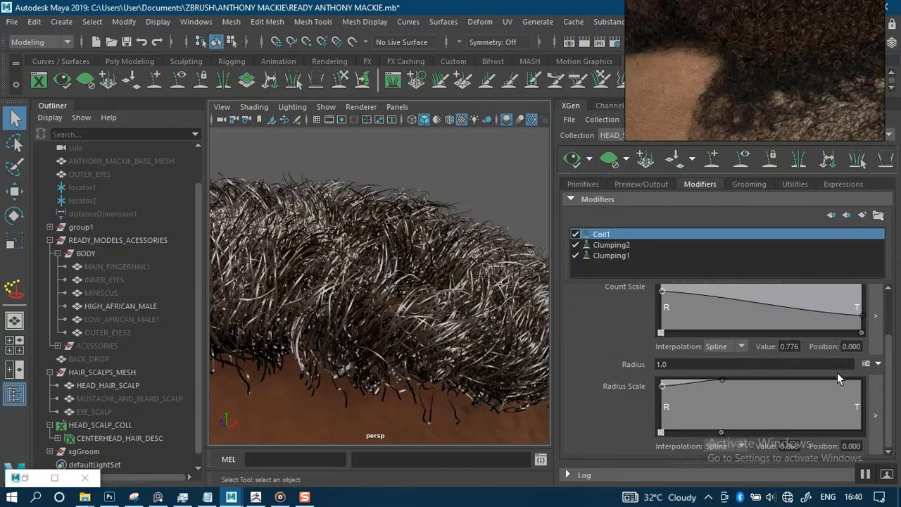
left_click_drag(405, 195, 432, 214, "alt")
right_click_drag(415, 261, 411, 257, "alt")
left_click_drag(411, 258, 341, 218, "alt")
right_click_drag(341, 217, 394, 167, "alt")
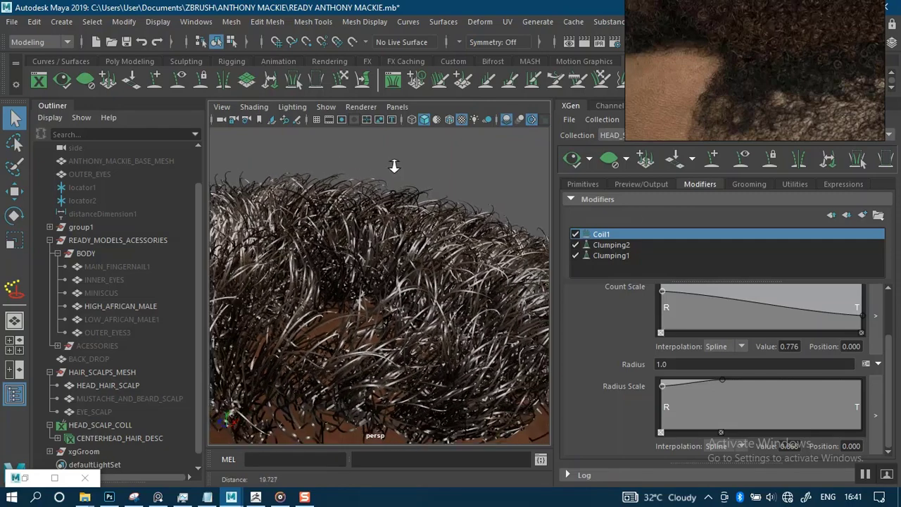
left_click_drag(423, 292, 431, 241, "alt")
left_click_drag(395, 216, 329, 216, "alt")
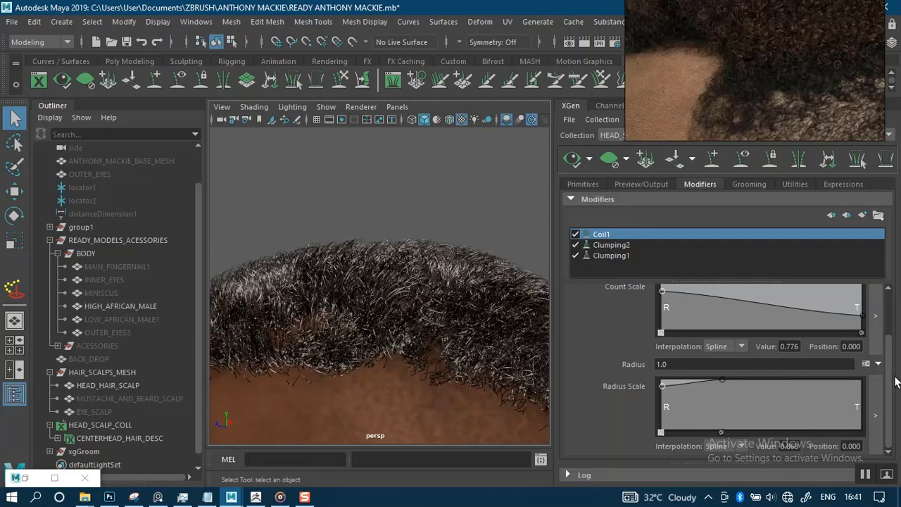
left_click_drag(891, 435, 894, 404)
left_click_drag(360, 223, 402, 219, "alt")
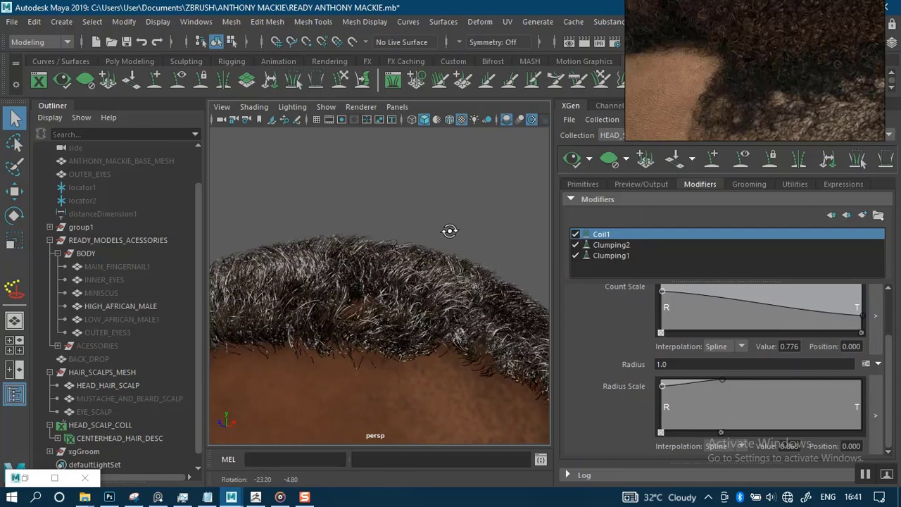
left_click_drag(428, 261, 439, 231, "alt")
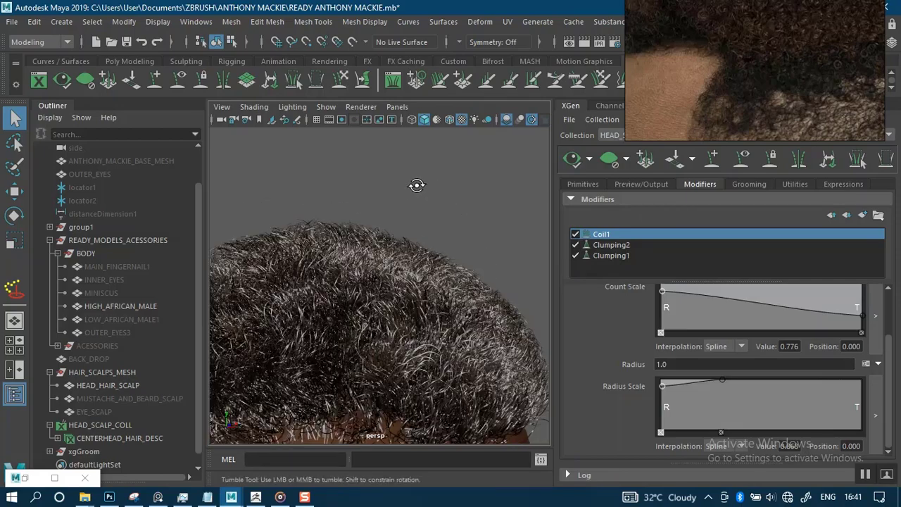
mouse_move(417, 185)
left_mouse_down("alt")
mouse_move(376, 173)
mouse_move(412, 197)
mouse_move(429, 177)
mouse_move(378, 181)
mouse_move(429, 216)
mouse_move(419, 191)
left_mouse_up("alt")
scroll(430, 217, "up", 2)
scroll(415, 189, "down", 3)
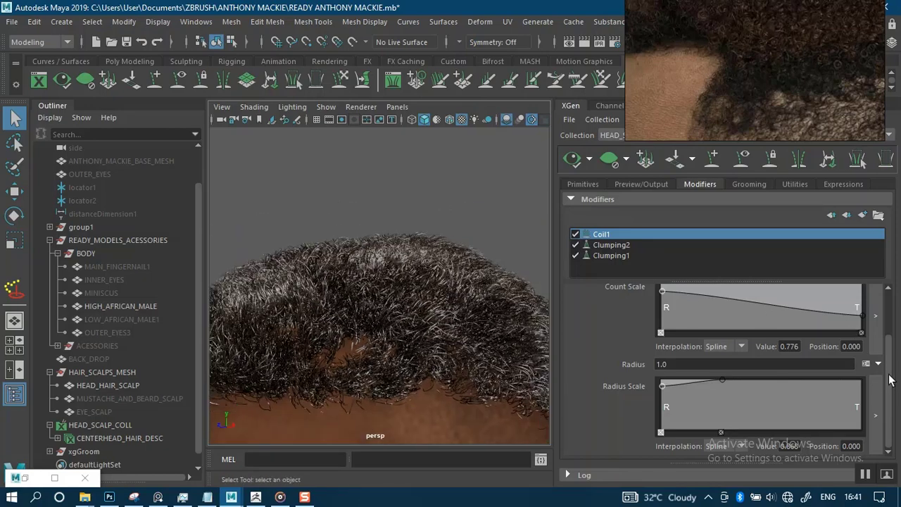
scroll(891, 380, "up", 3)
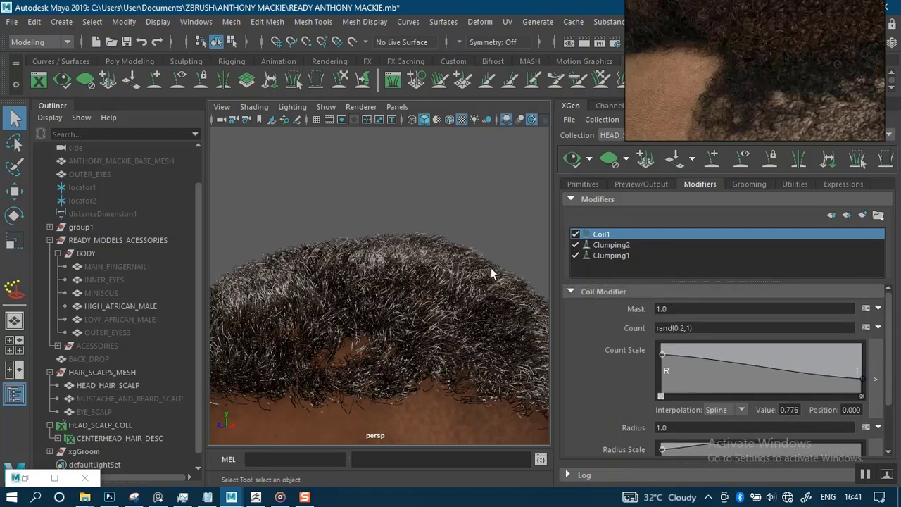
left_click_drag(481, 205, 473, 208, "alt")
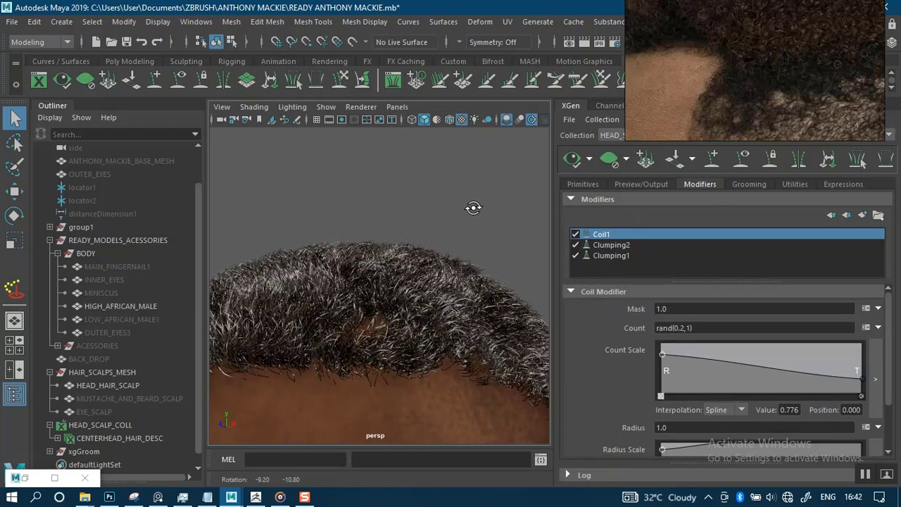
Set the coil Radius to 0, regenerate the preview and inspect the hairline spikes.
left_click(677, 427)
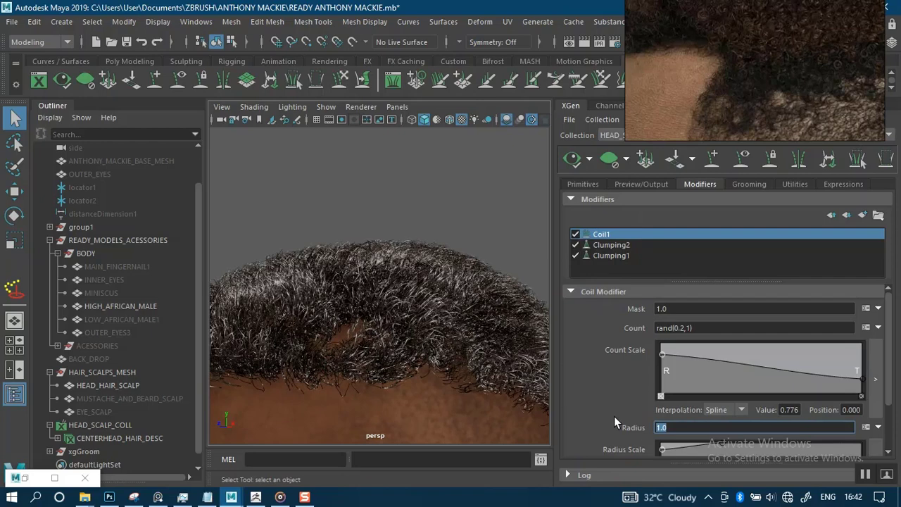
type("0")
key("Return")
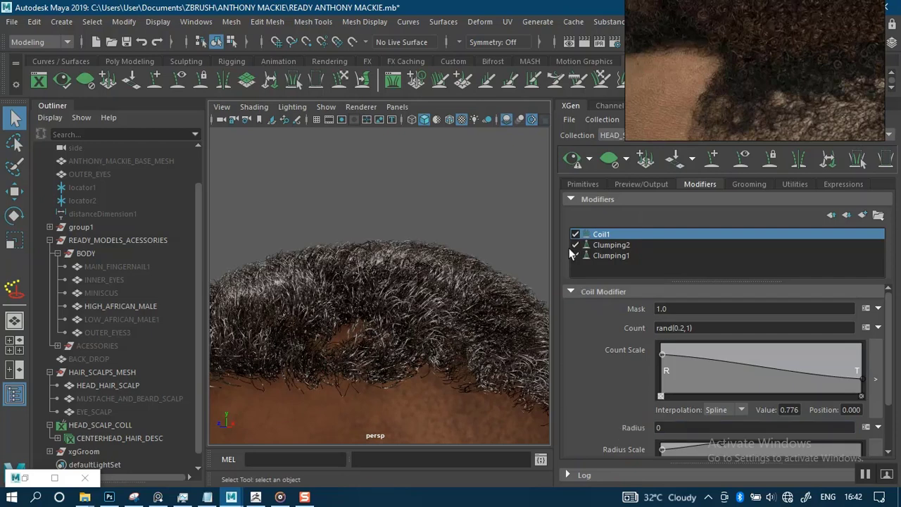
left_click(573, 163)
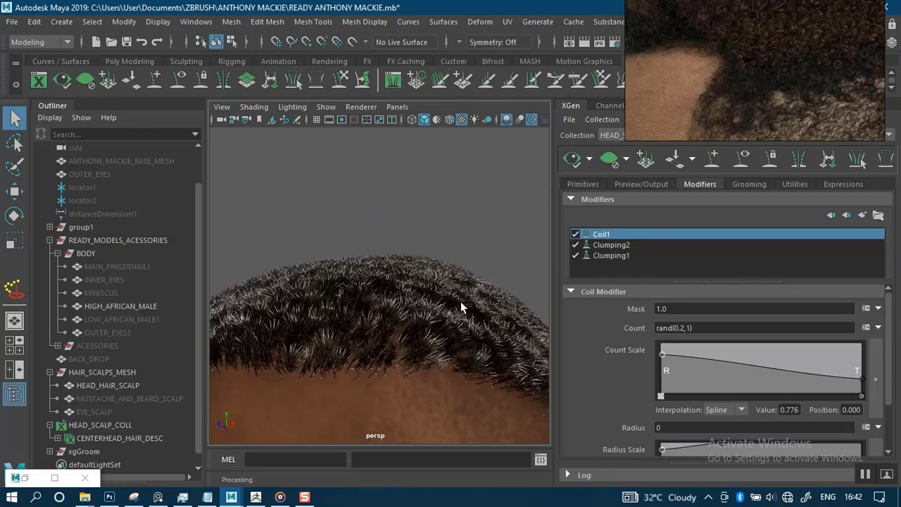
middle_click_drag(437, 253, 438, 202, "alt")
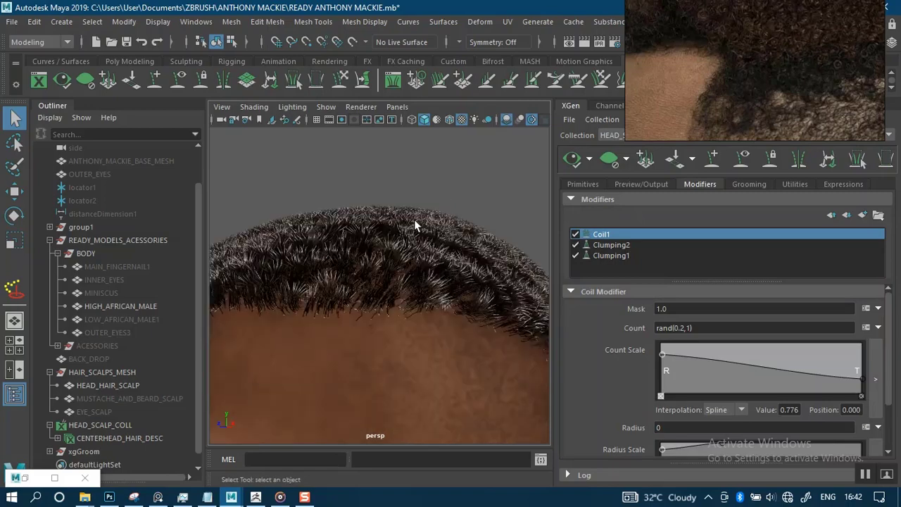
left_click_drag(419, 175, 462, 143, "alt")
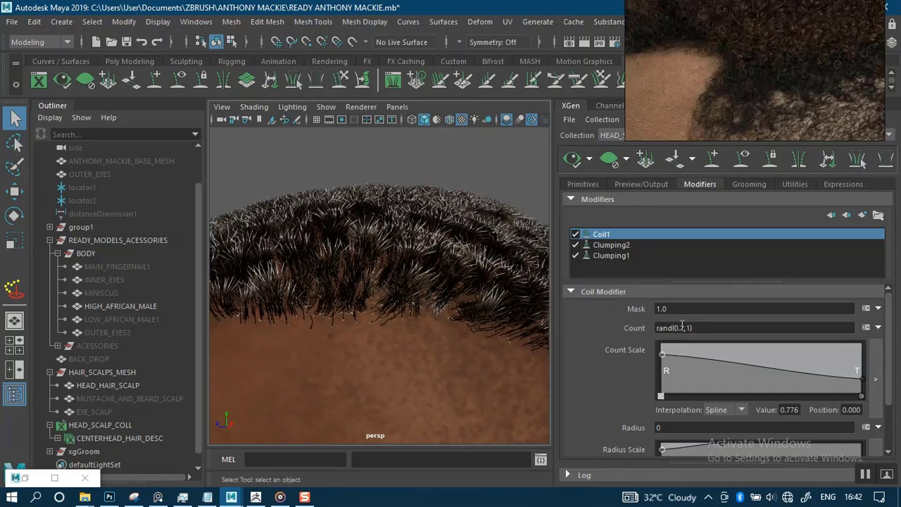
Change the coil Count expression to rand(5,10) and regenerate the hair preview.
left_click(682, 327)
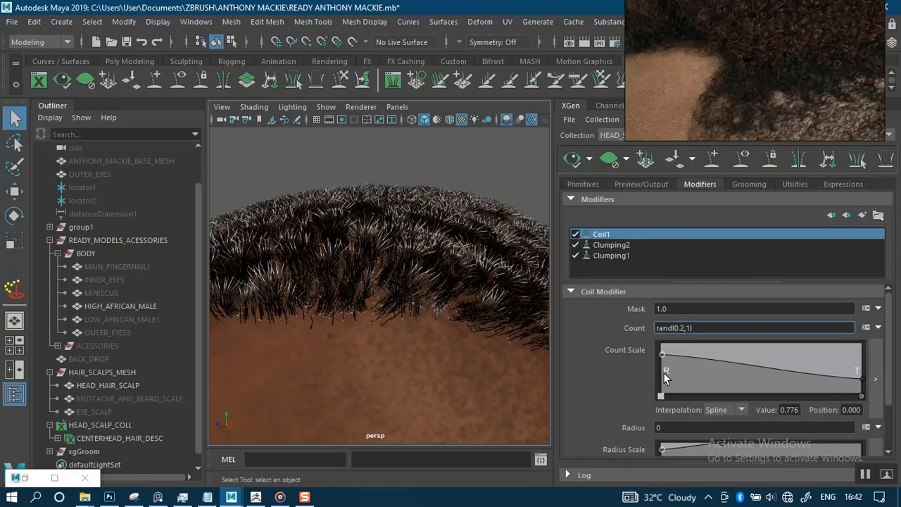
key("BackSpace")
key("BackSpace")
key("BackSpace")
key("BackSpace")
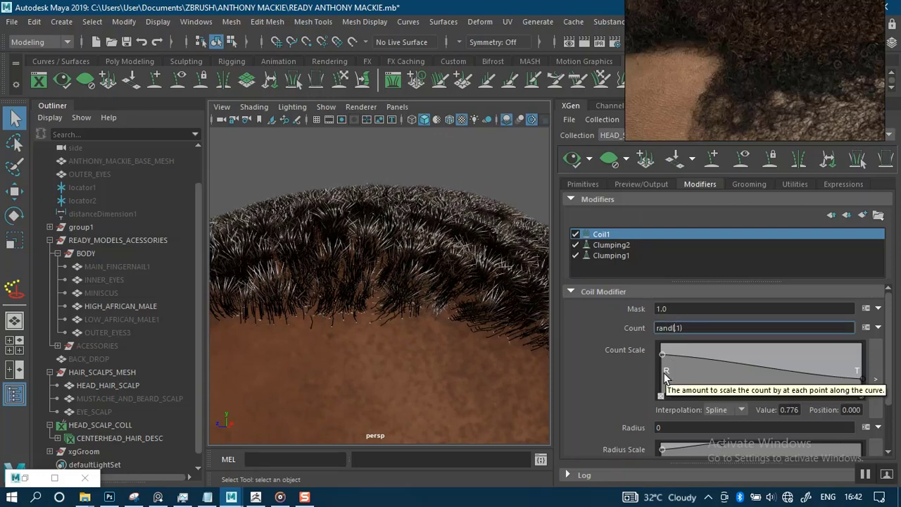
type("5,10")
key("Return")
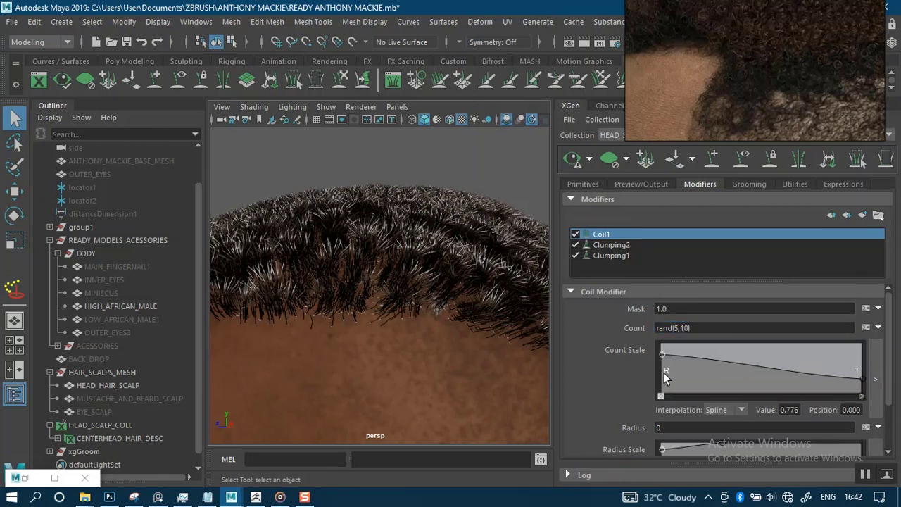
left_click(573, 161)
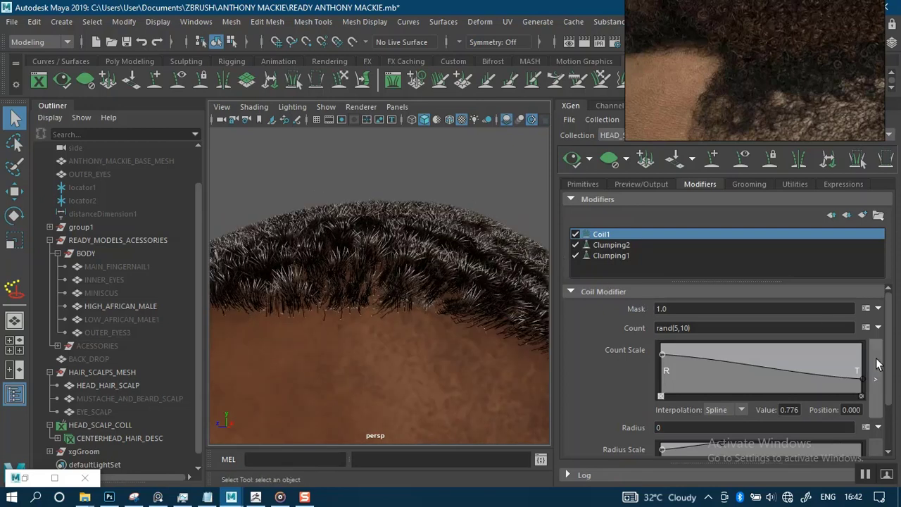
Copy the rand(5,10) expression into the coil Radius field and regenerate the preview.
scroll(889, 422, "down", 3)
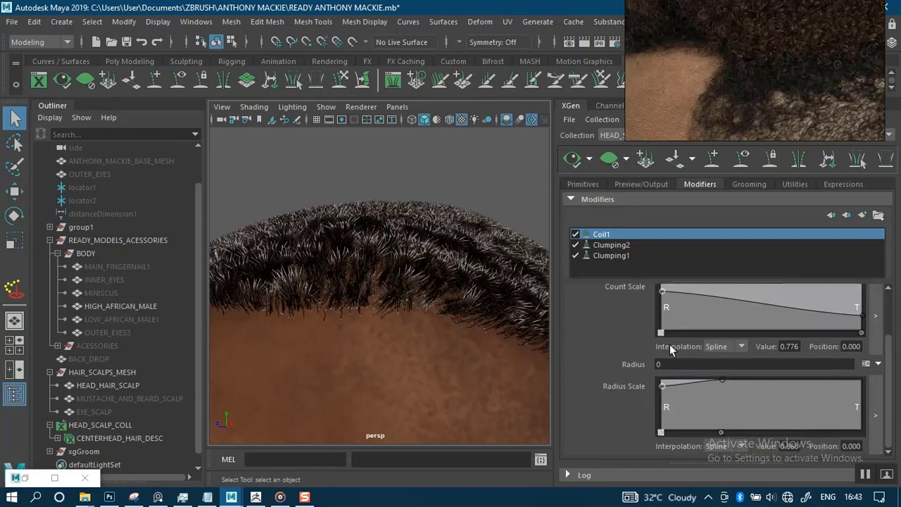
left_click(671, 363)
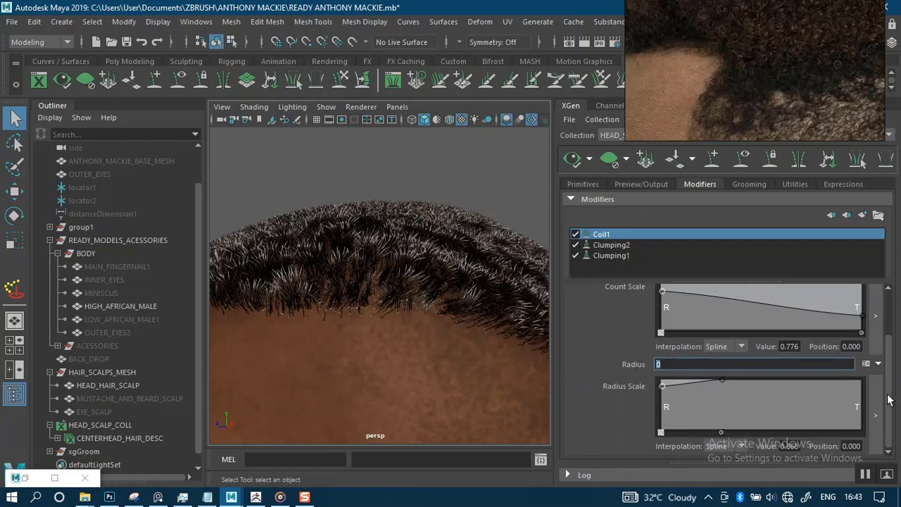
scroll(890, 400, "up", 2)
left_click(707, 310)
key("ctrl+c")
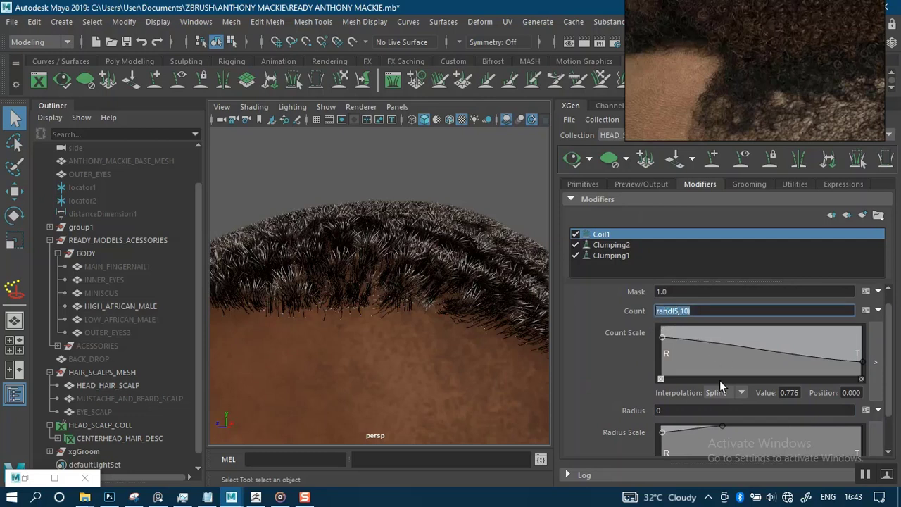
left_click(681, 410)
key("ctrl+v")
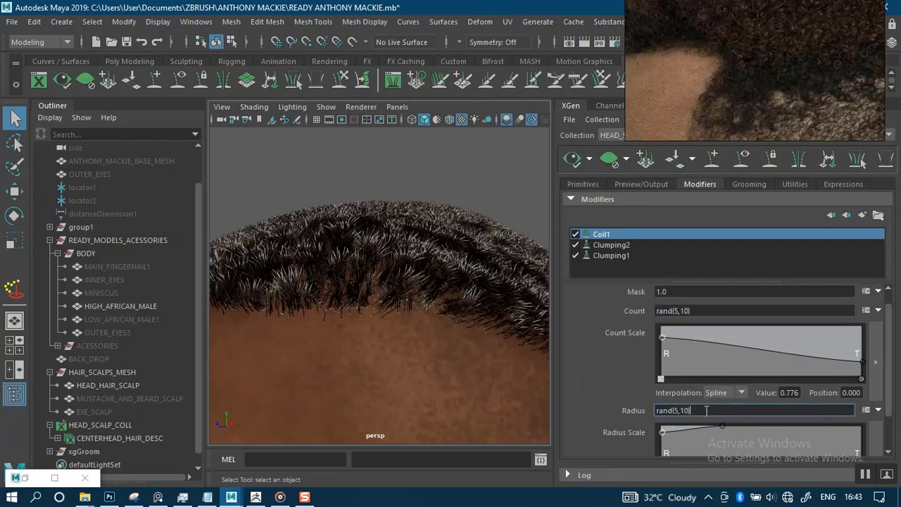
left_click(571, 158)
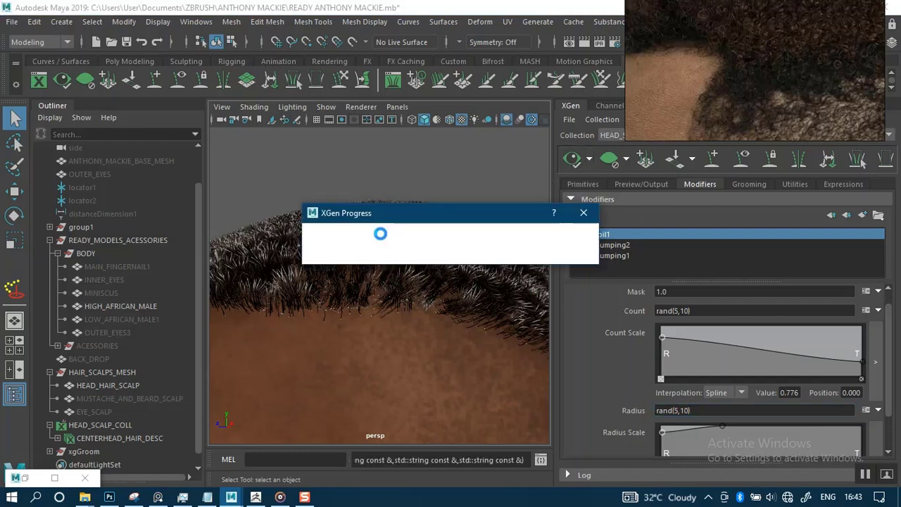
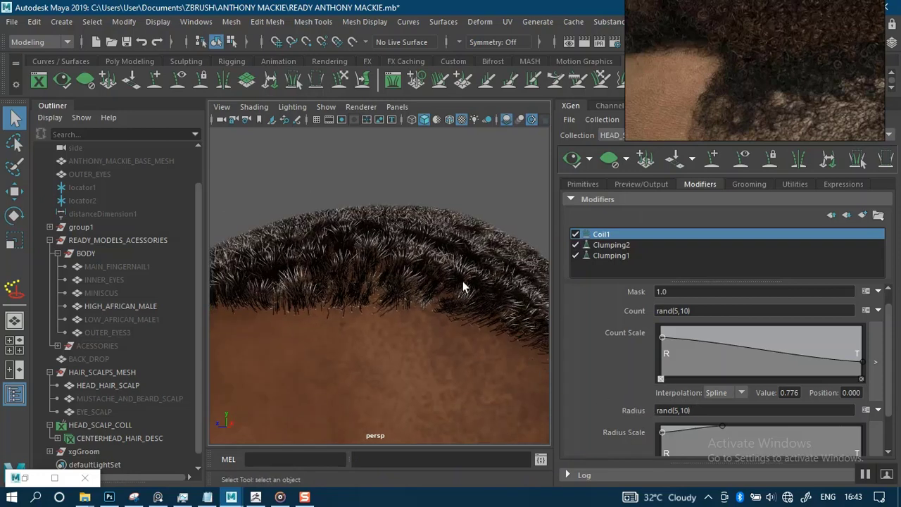
Try a fixed coil Radius of 0.8 after orbiting to view the hair in profile.
left_click_drag(447, 225, 465, 224, "alt")
scroll(458, 362, "up", 5)
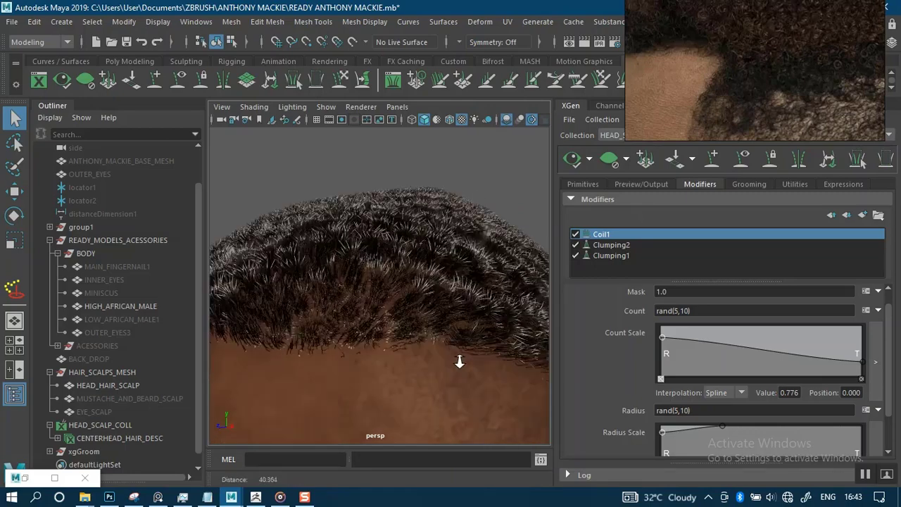
left_click_drag(438, 282, 502, 291, "alt")
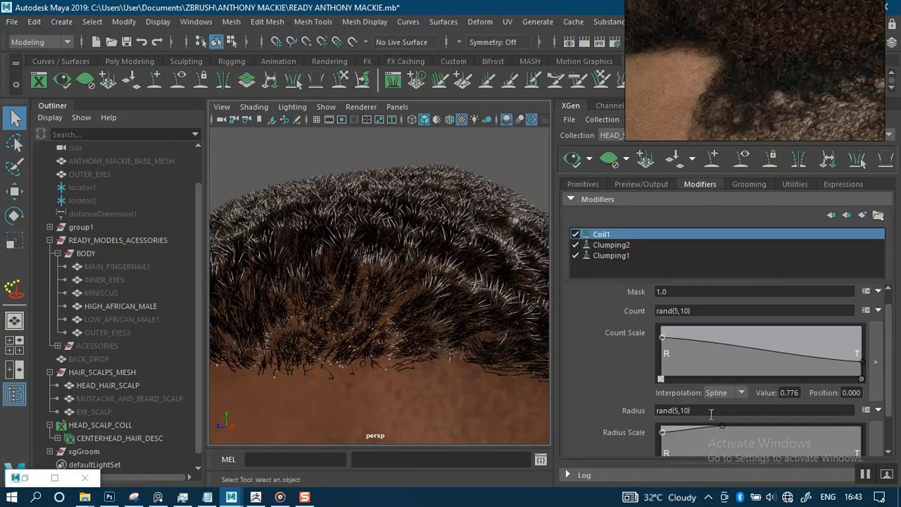
left_click_drag(713, 413, 637, 415)
key("ctrl+c")
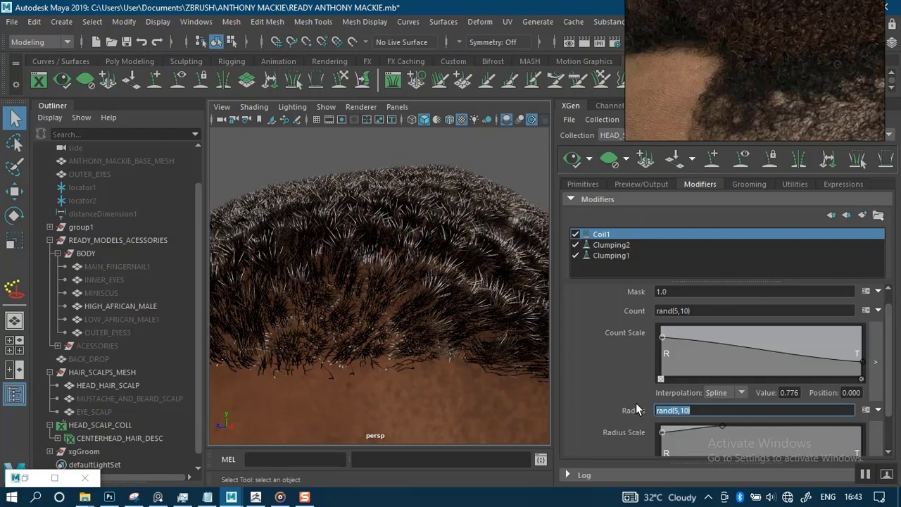
type("0.")
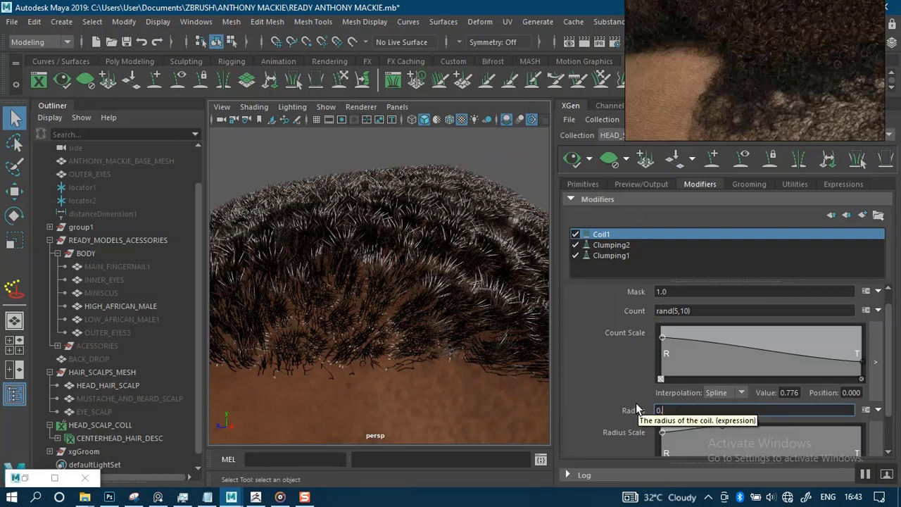
type("8")
key("Return")
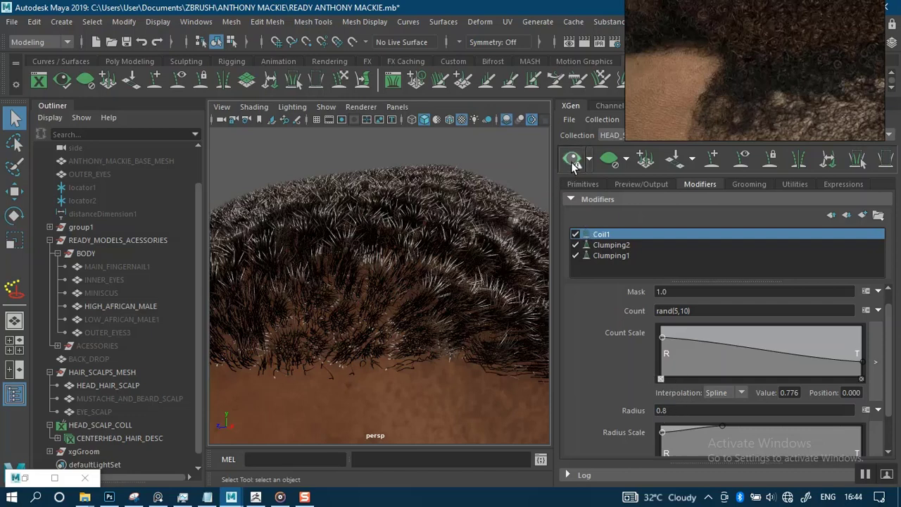
Change the coil Radius expression to rand(0.2,1) and regenerate the hair preview.
left_click_drag(682, 411, 628, 416)
key("ctrl+v")
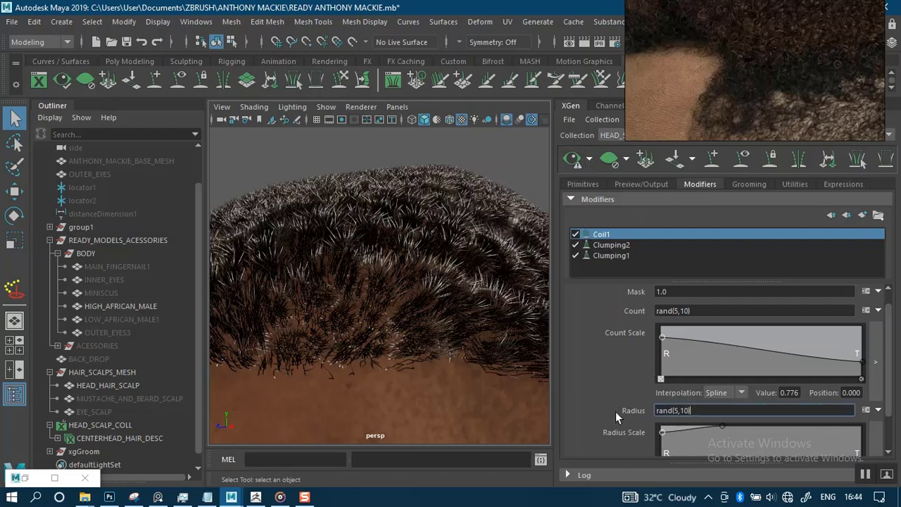
key("Left")
key("Left")
key("Left")
key("Left")
key("BackSpace")
key("BackSpace")
type("(5")
key("BackSpace")
type("0.2")
key("BackSpace")
key("BackSpace")
type("1")
key("Return")
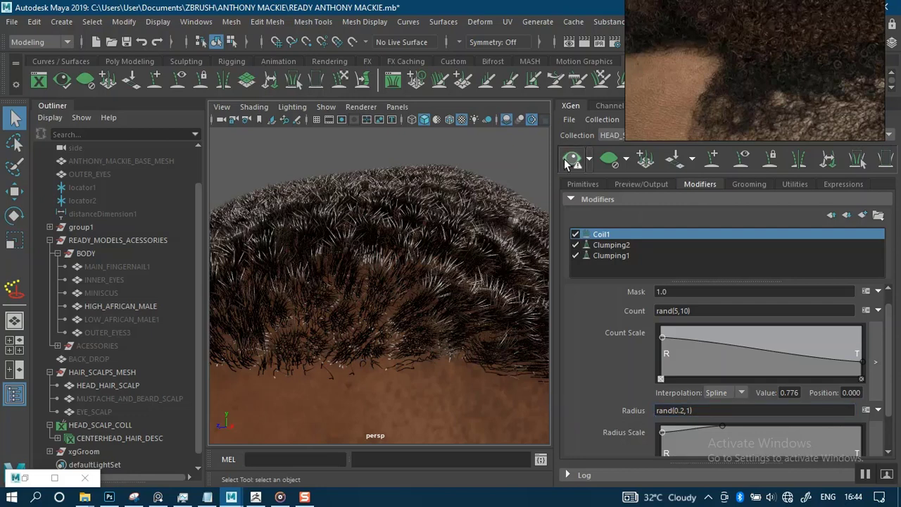
left_click(569, 162)
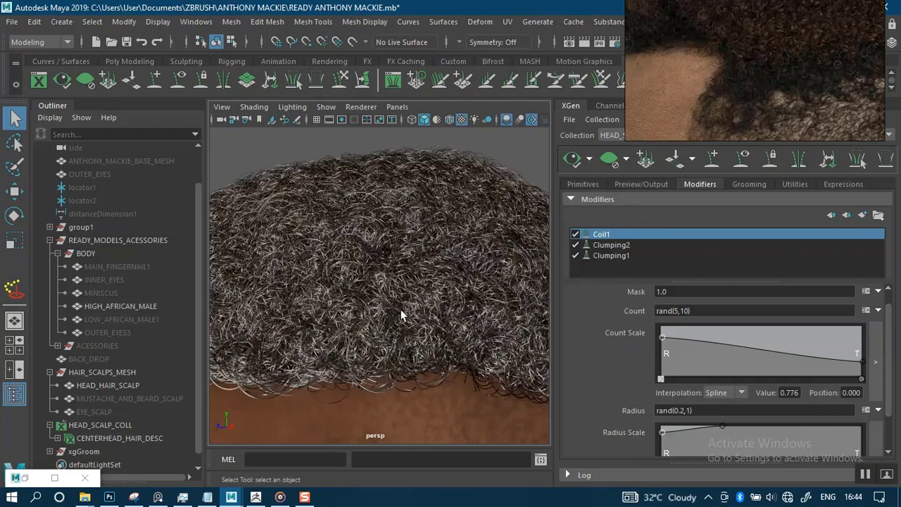
Narrow the coil Radius to rand(0.2,0.5) and refresh the preview for smaller coils.
scroll(375, 197, "down", 5)
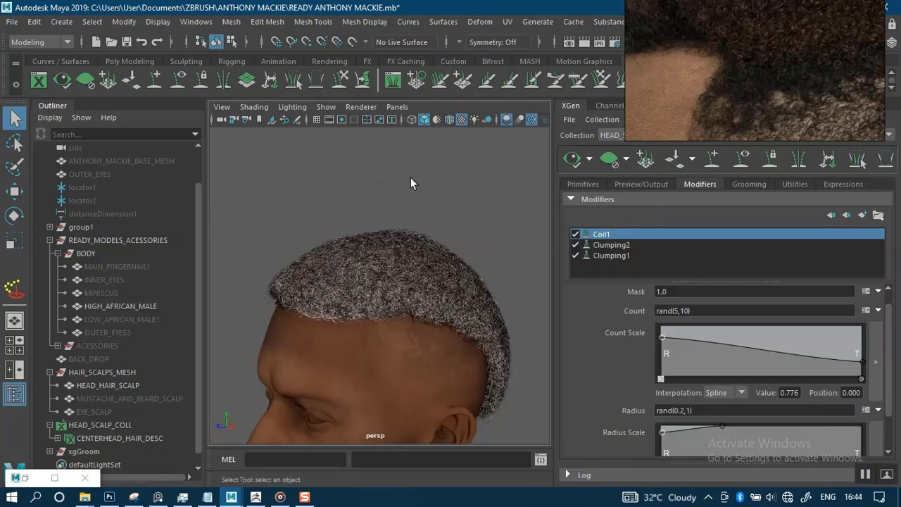
scroll(423, 241, "up", 5)
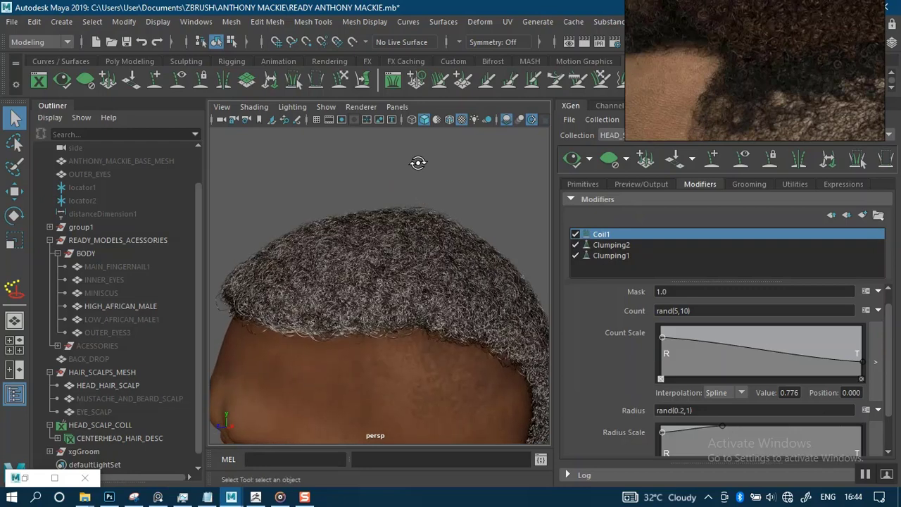
left_click_drag(419, 163, 424, 145, "alt")
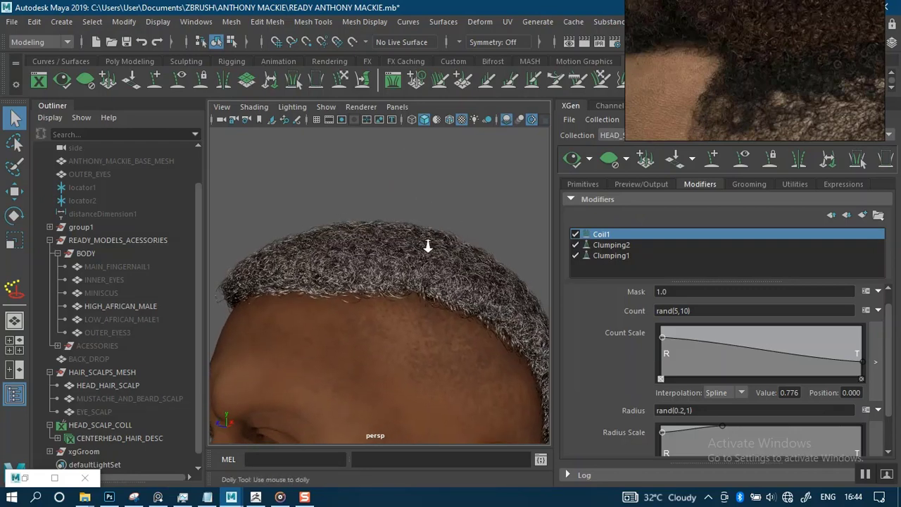
scroll(446, 301, "up", 8)
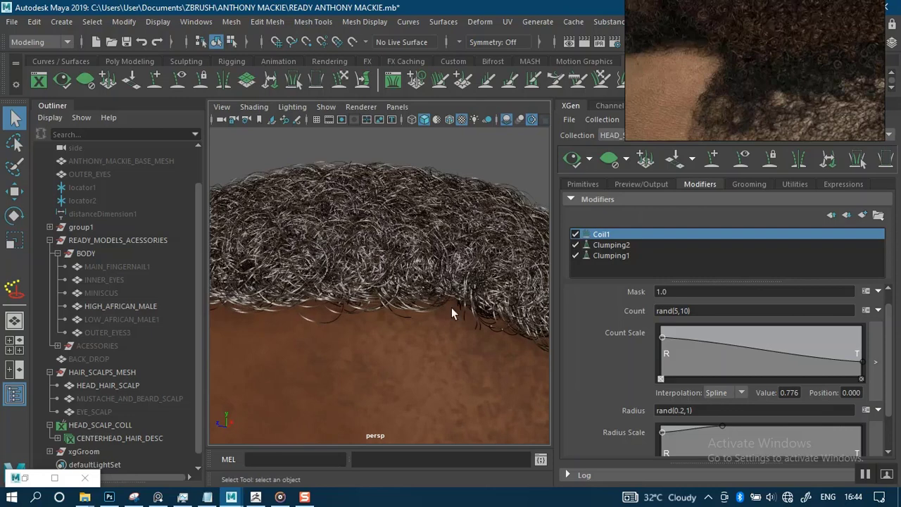
left_click(691, 409)
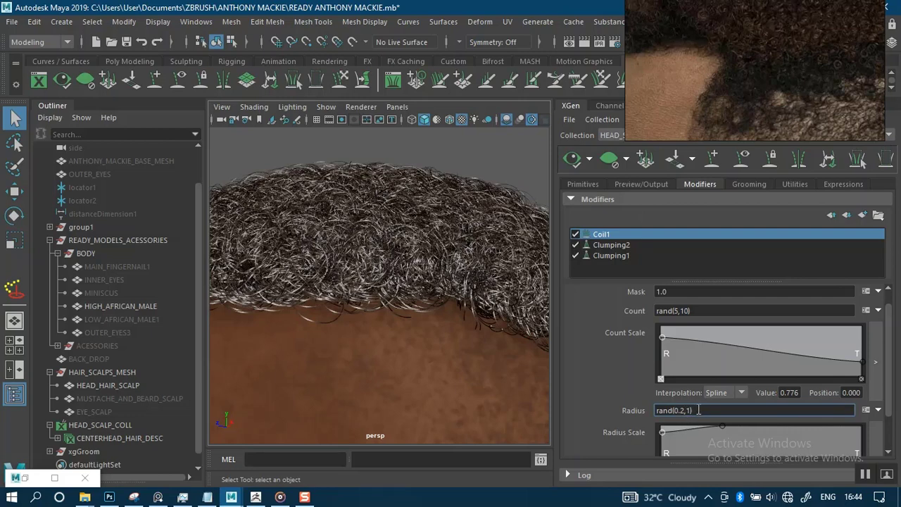
key("BackSpace")
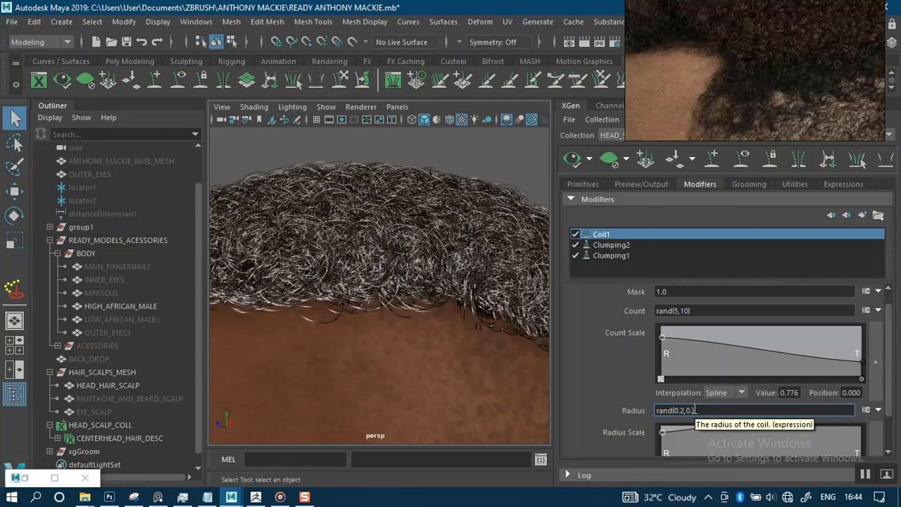
key("Return")
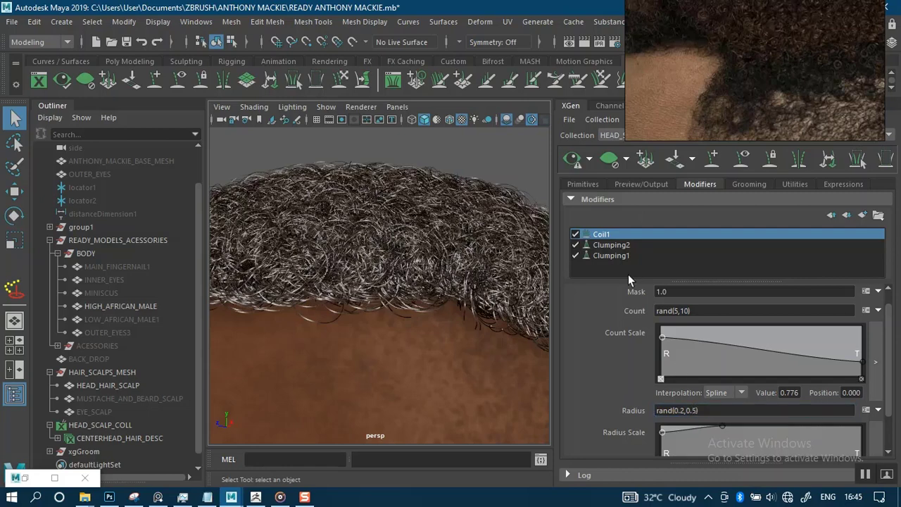
left_click(572, 158)
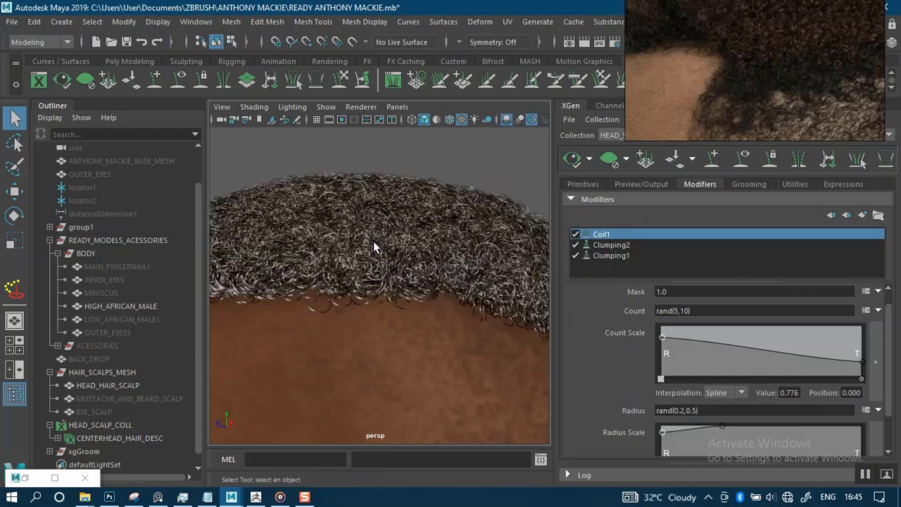
Orbit, dolly and pan around the hair cap to inspect the coils.
left_click_drag(402, 193, 470, 245, "alt")
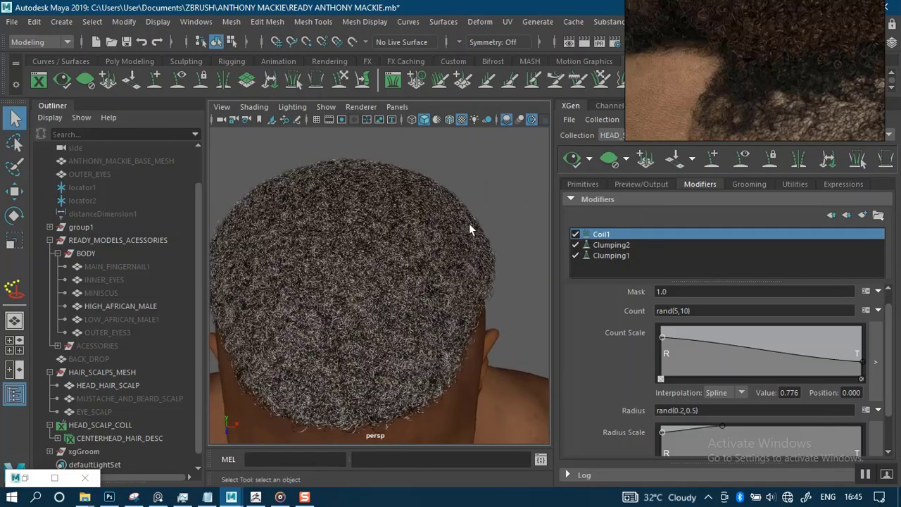
mouse_move(519, 197)
left_mouse_down("alt")
mouse_move(549, 183)
mouse_move(516, 191)
left_mouse_up("alt")
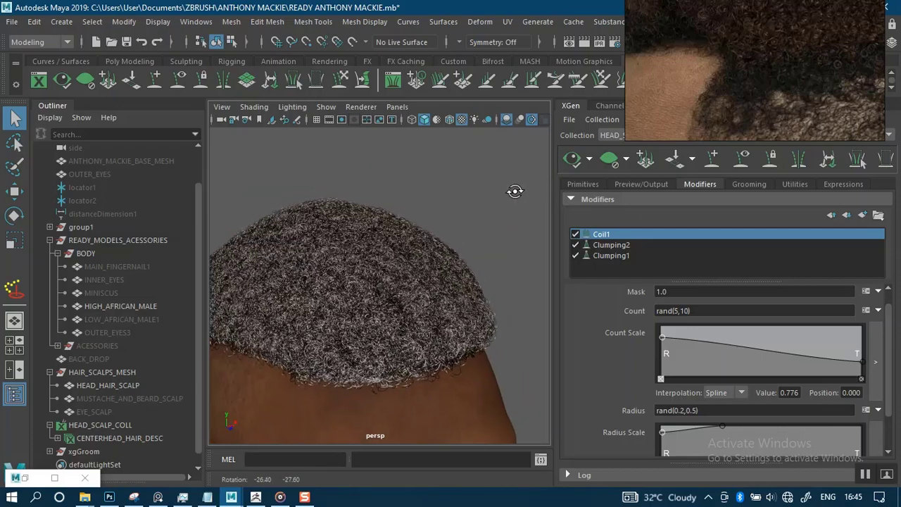
right_click_drag(515, 191, 383, 195, "alt")
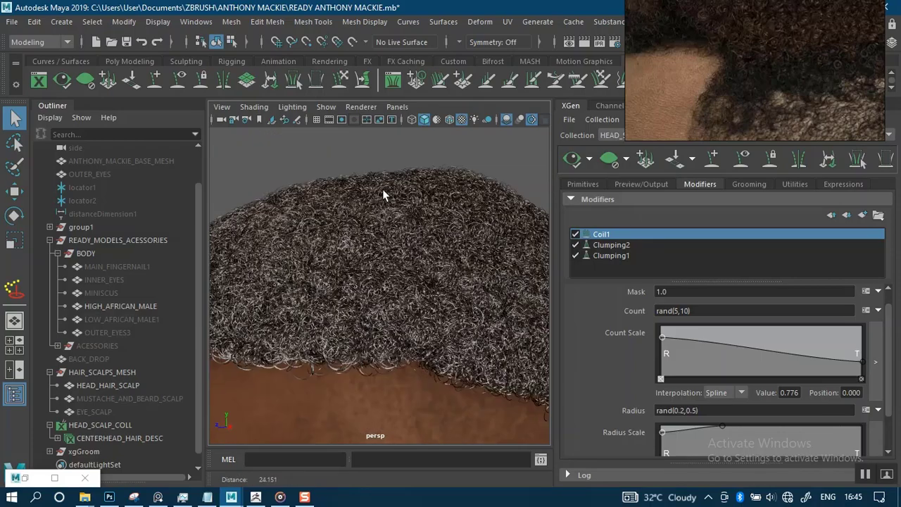
middle_click_drag(383, 195, 423, 257, "alt")
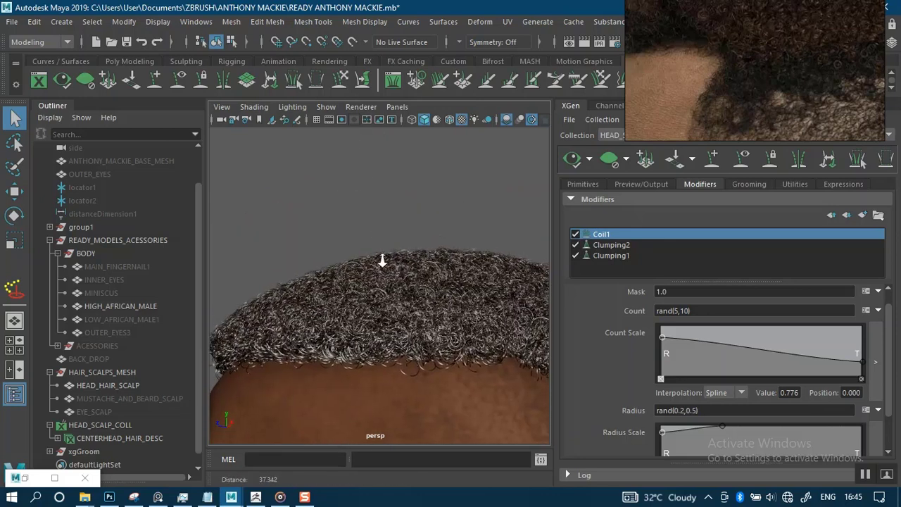
scroll(383, 258, "up", 3)
left_click_drag(375, 196, 385, 190, "alt")
Place the curly-hair reference image at the upper left of the screen.
left_click_drag(760, 53, 219, 232)
middle_click_drag(185, 227, 188, 225)
right_click_drag(249, 226, 188, 223)
middle_click_drag(188, 223, 192, 202)
right_click_drag(394, 209, 405, 208, "alt")
left_click_drag(387, 201, 408, 187, "alt")
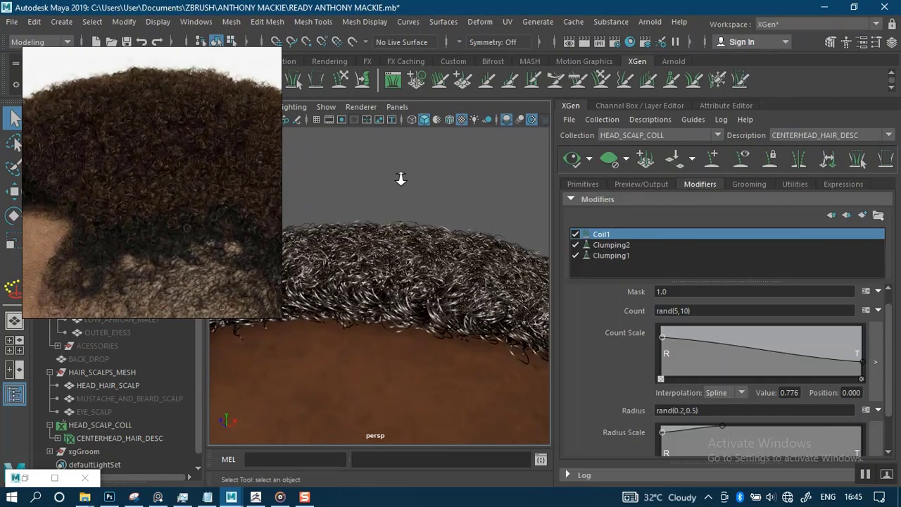
Lower the coil Count to rand(1,5) and refresh the preview for fewer coils.
mouse_move(408, 187)
right_mouse_down("alt")
mouse_move(414, 219)
mouse_move(408, 191)
right_mouse_up("alt")
left_click_drag(411, 174, 460, 200, "alt")
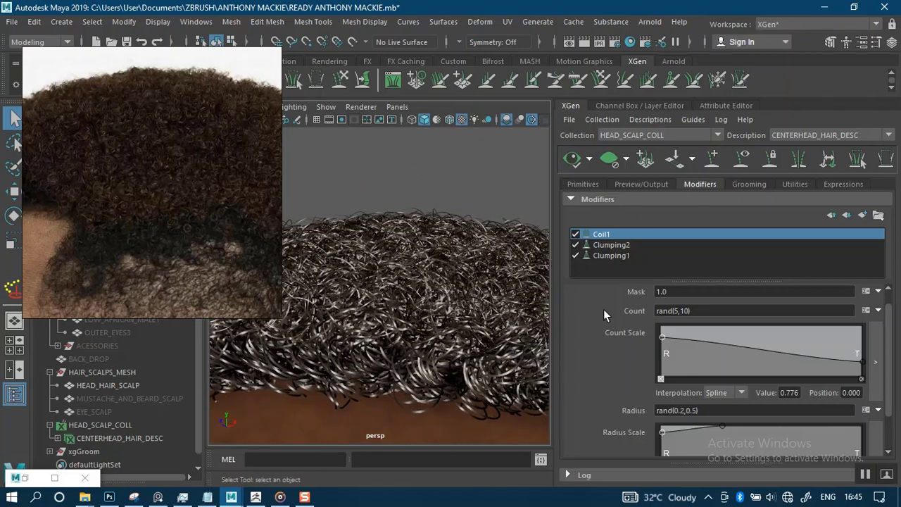
left_click(691, 311)
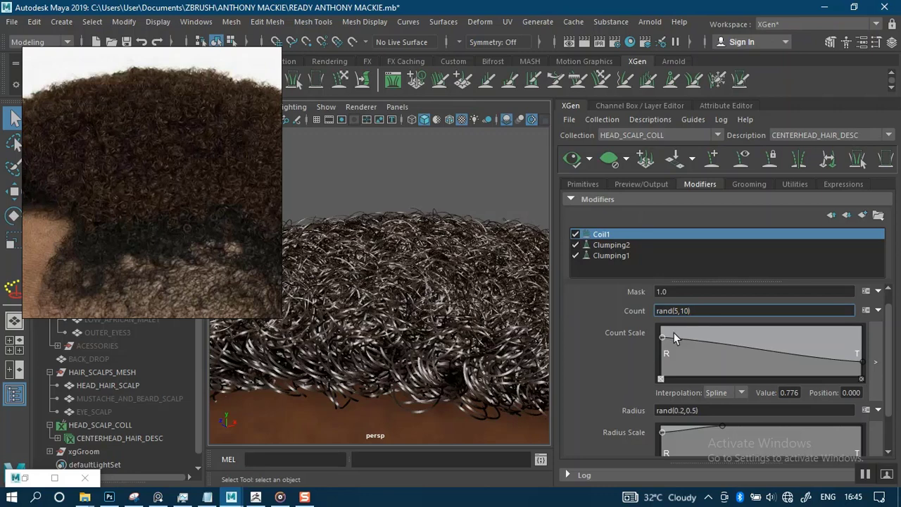
key("BackSpace")
key("BackSpace")
key("Return")
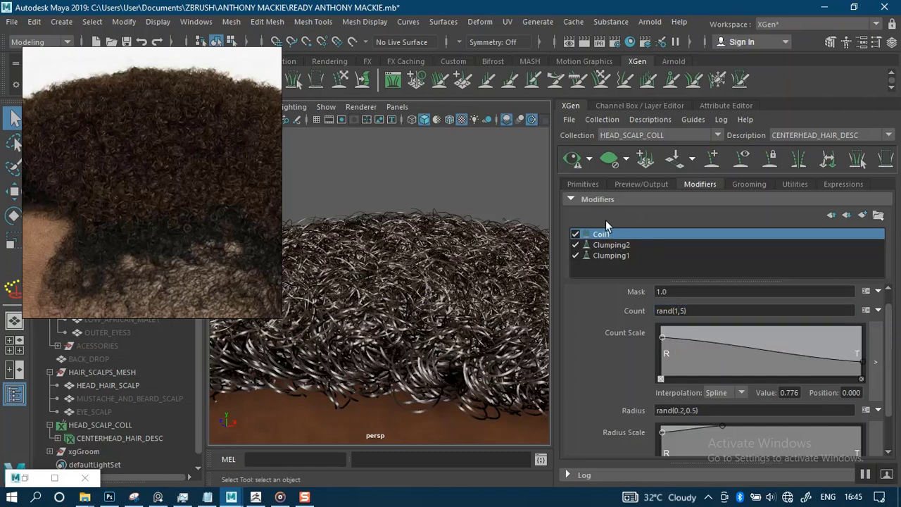
left_click(573, 160)
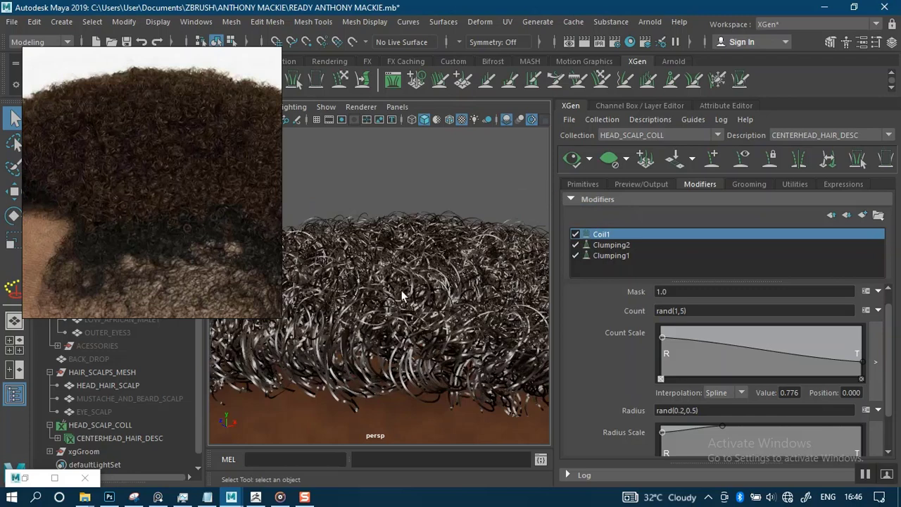
scroll(409, 191, "down", 4)
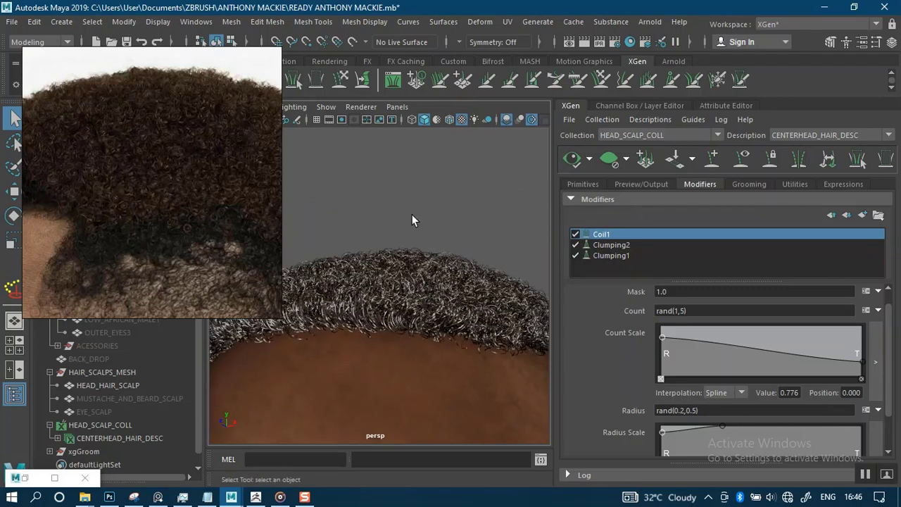
left_click_drag(401, 195, 360, 197, "alt")
right_click_drag(360, 197, 414, 261, "alt")
left_click_drag(402, 191, 358, 185, "alt")
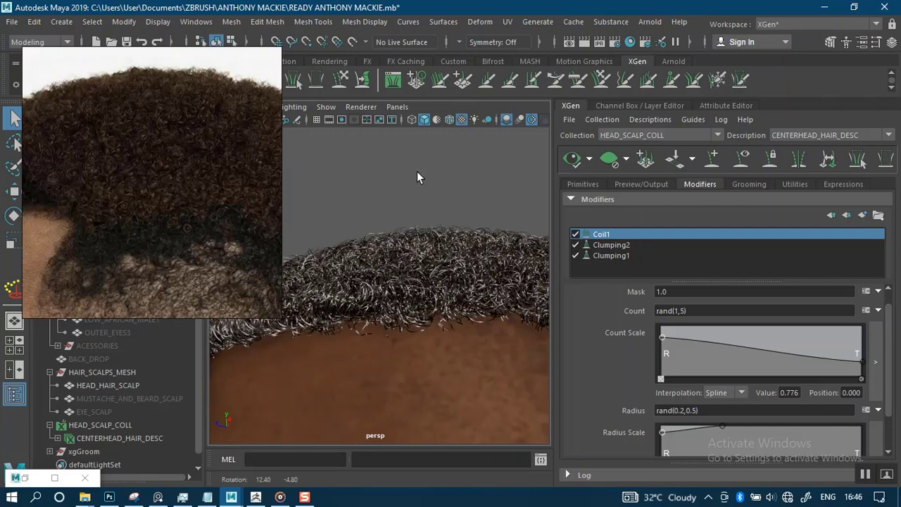
right_click_drag(417, 171, 406, 80, "alt")
right_click_drag(396, 216, 374, 202, "alt")
left_click_drag(374, 202, 415, 261, "alt")
right_click_drag(399, 252, 423, 373, "alt")
right_click_drag(383, 183, 442, 394, "alt")
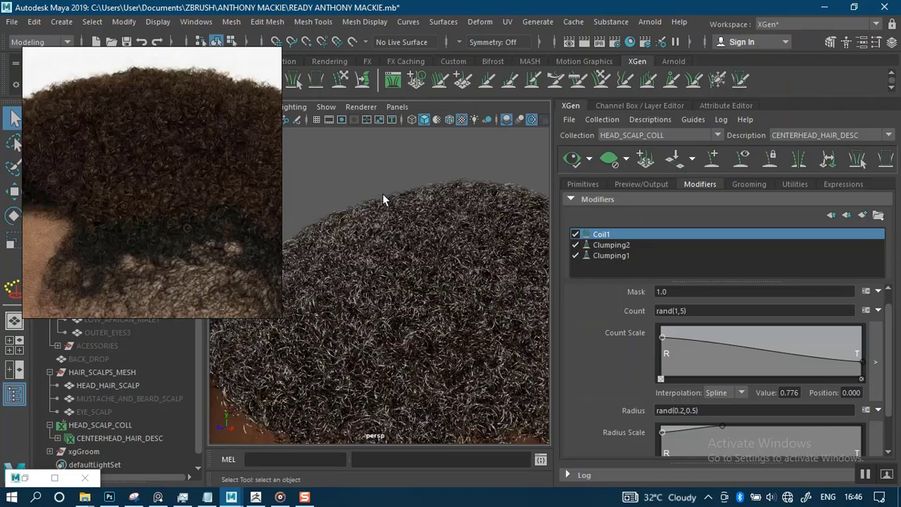
left_click_drag(363, 179, 452, 178, "alt")
left_click_drag(394, 199, 441, 189, "alt")
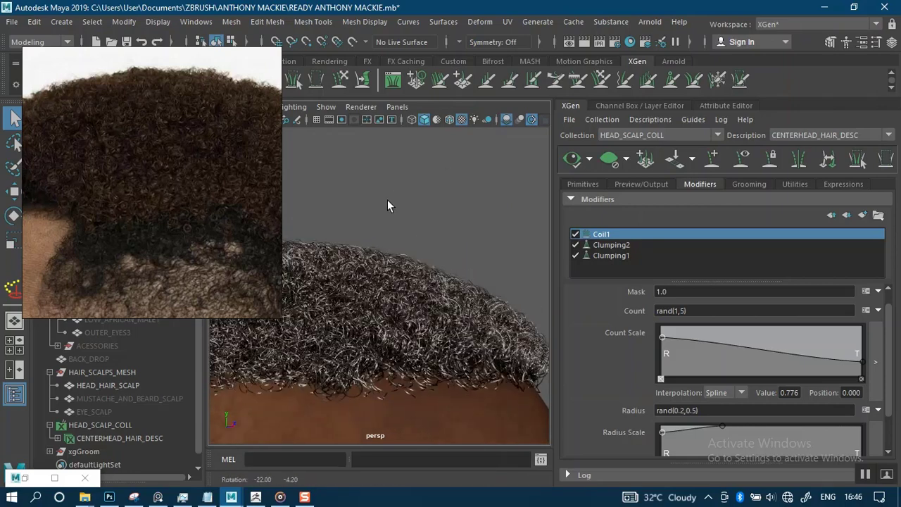
middle_click_drag(387, 202, 386, 214, "alt")
left_click_drag(386, 213, 425, 181, "alt")
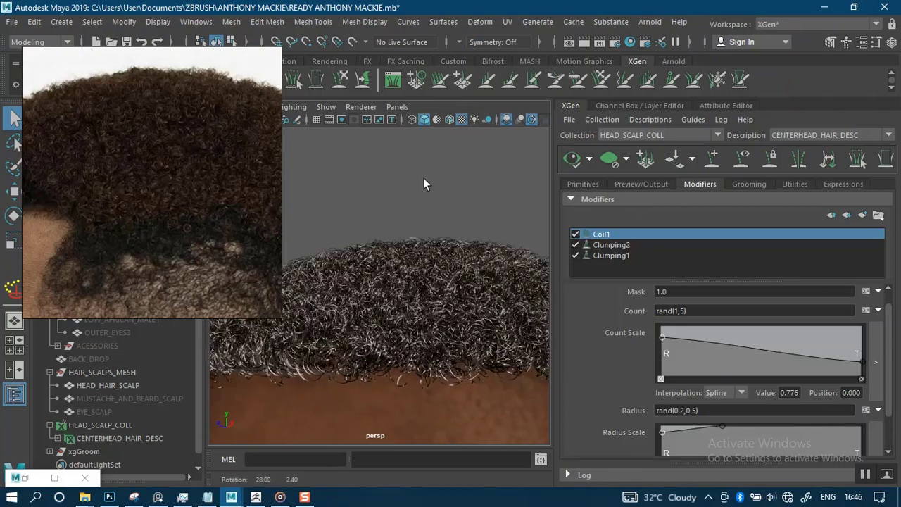
right_click_drag(424, 181, 426, 217, "alt")
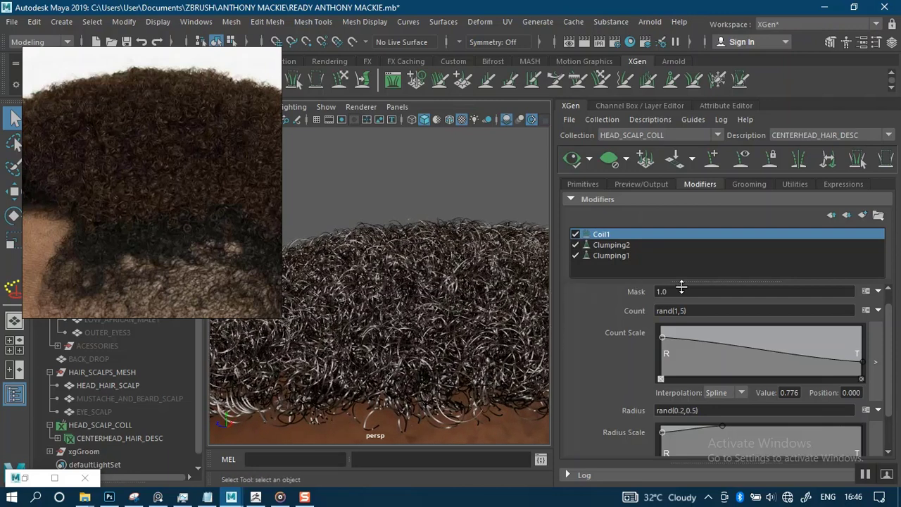
left_click_drag(889, 396, 896, 436)
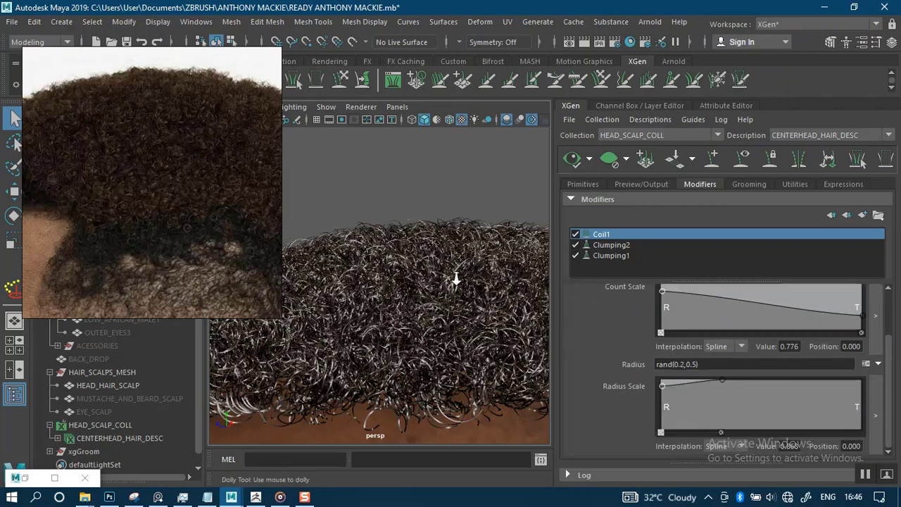
Drop the Radius Scale ramp root near zero and move its top point to mid-length.
left_click_drag(458, 271, 450, 202, "alt")
left_click(698, 364)
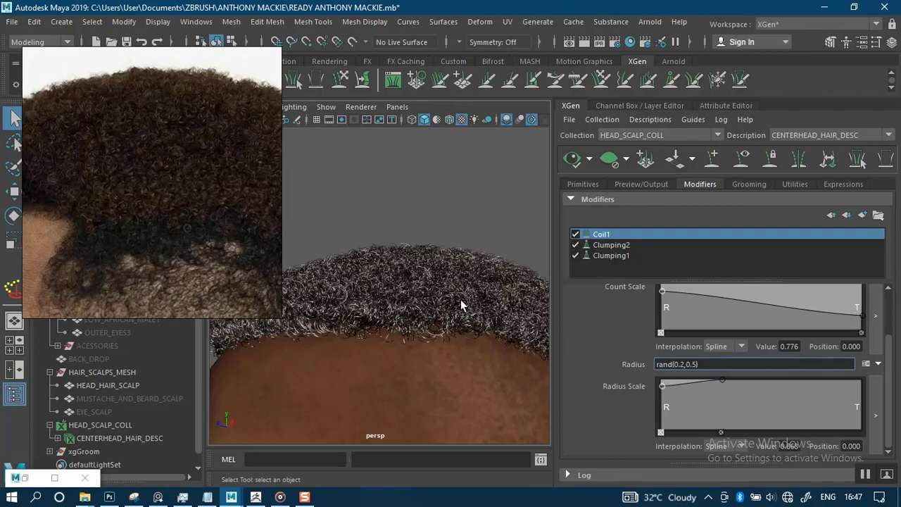
key("Return")
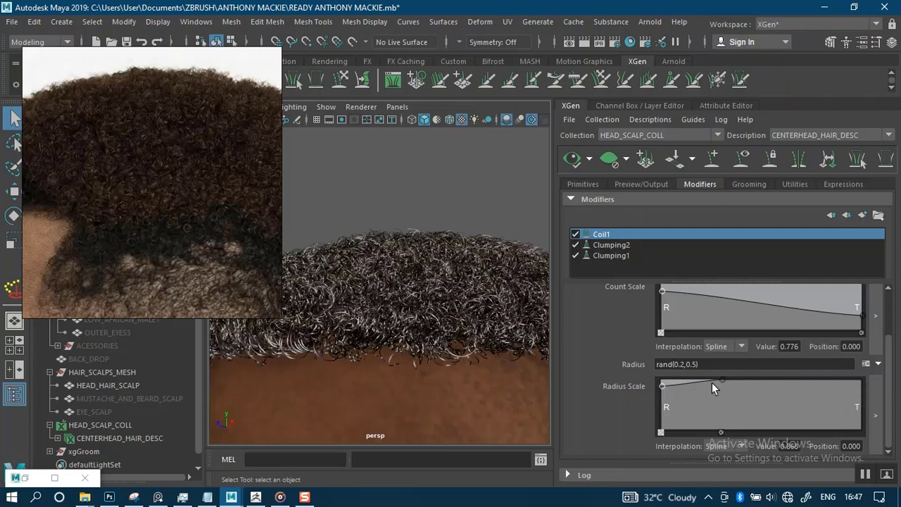
left_click_drag(662, 386, 655, 432)
left_click(571, 158)
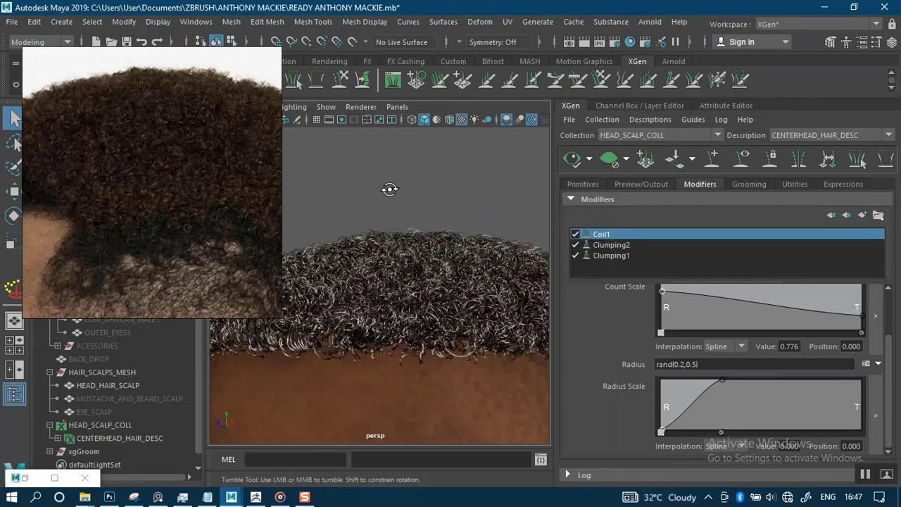
mouse_move(388, 187)
left_mouse_down("alt")
mouse_move(411, 181)
mouse_move(350, 195)
mouse_move(397, 186)
mouse_move(401, 169)
mouse_move(396, 201)
left_mouse_up("alt")
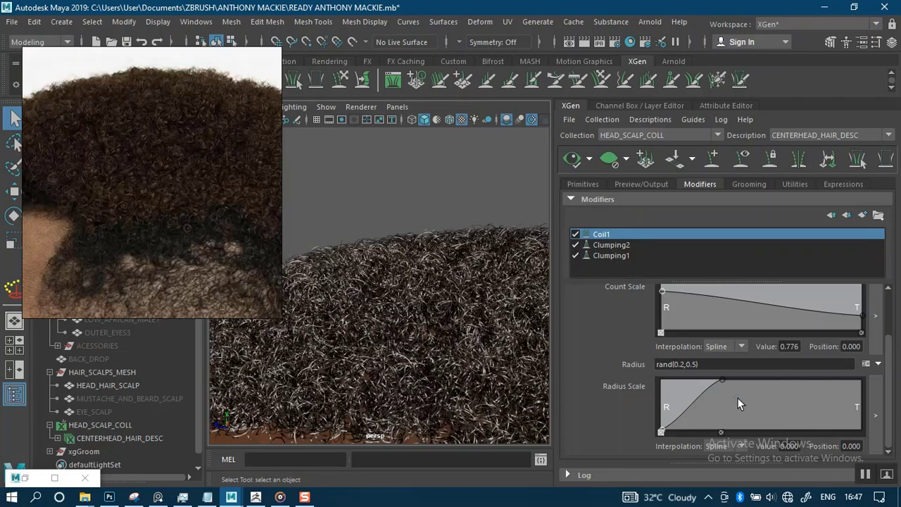
left_click_drag(722, 380, 766, 402)
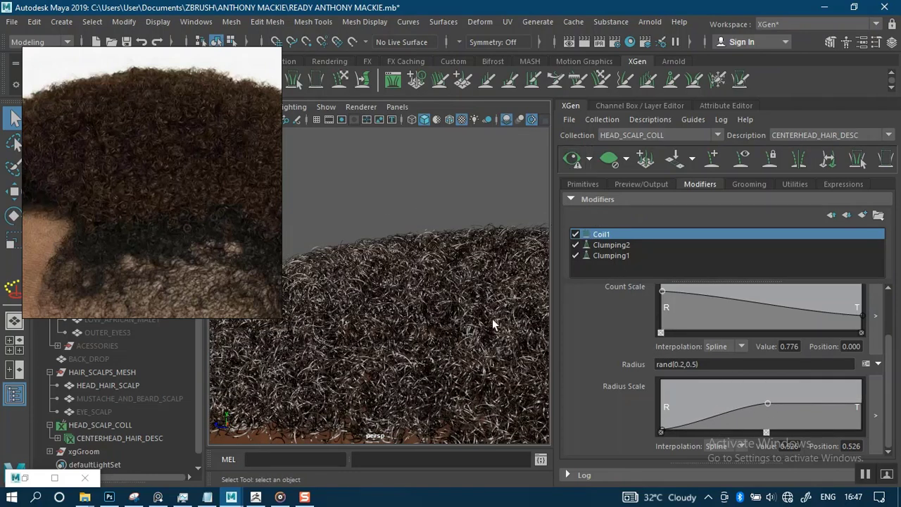
left_click_drag(423, 272, 477, 189, "alt")
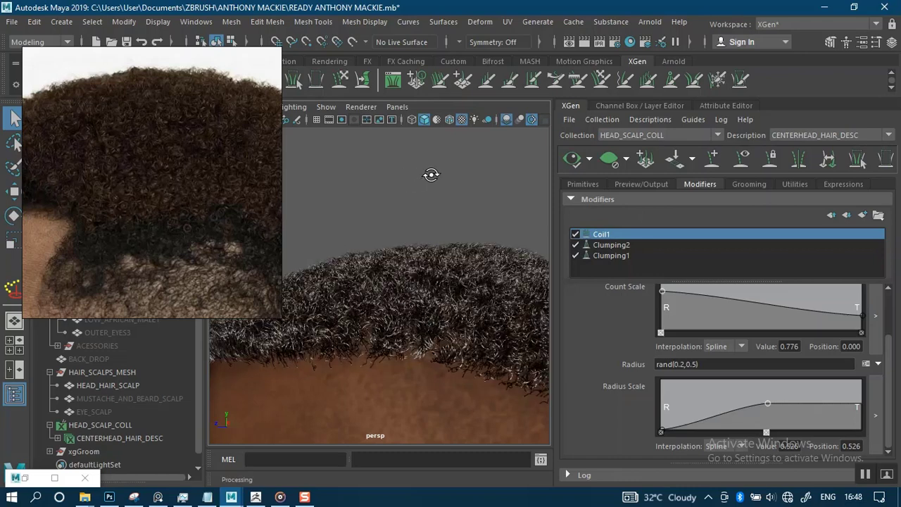
left_click_drag(431, 174, 433, 177, "alt")
mouse_move(416, 215)
right_mouse_down("alt")
mouse_move(423, 238)
mouse_move(417, 220)
right_mouse_up("alt")
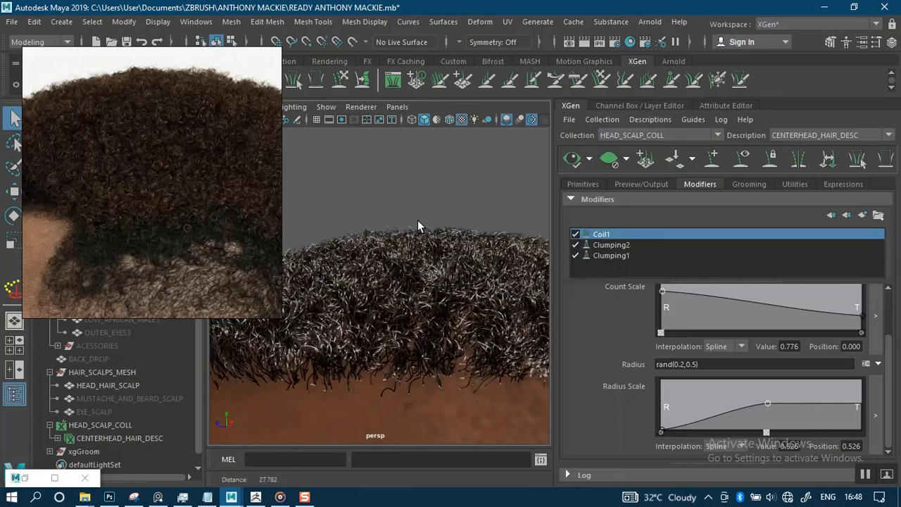
left_click_drag(430, 176, 450, 177, "alt")
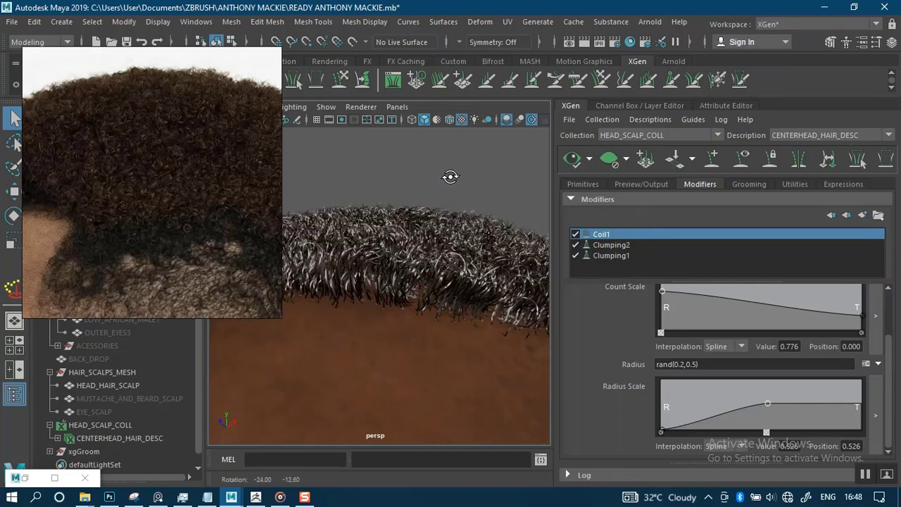
scroll(393, 209, "up", 3)
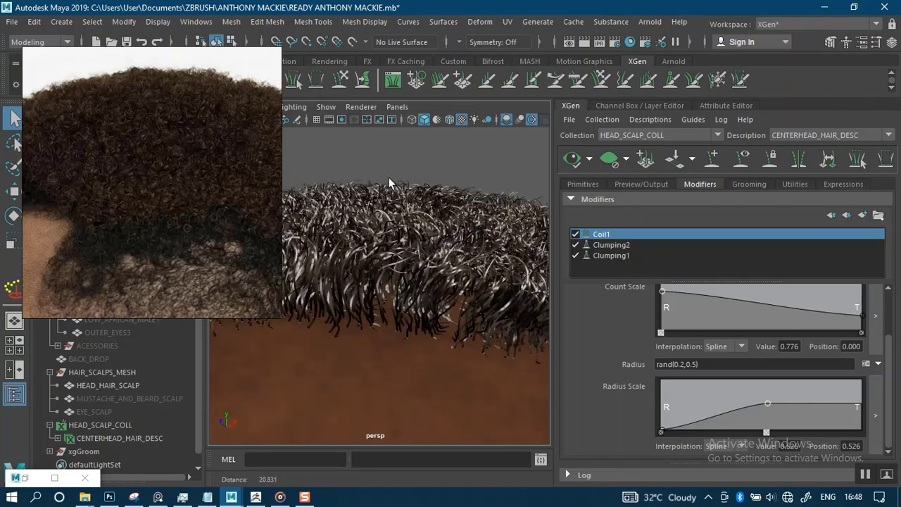
left_click_drag(393, 151, 412, 175, "alt")
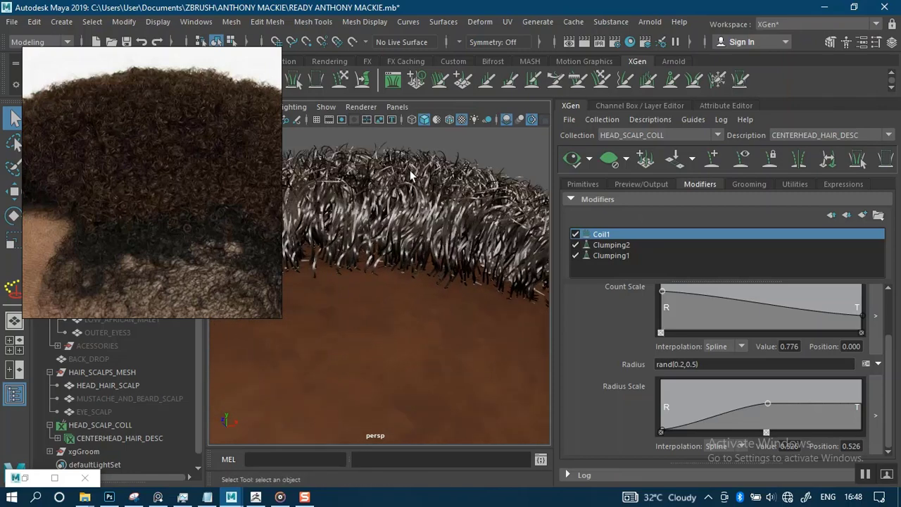
mouse_move(474, 153)
left_mouse_down("alt")
mouse_move(462, 144)
mouse_move(469, 145)
left_mouse_up("alt")
right_click_drag(402, 203, 379, 232, "alt")
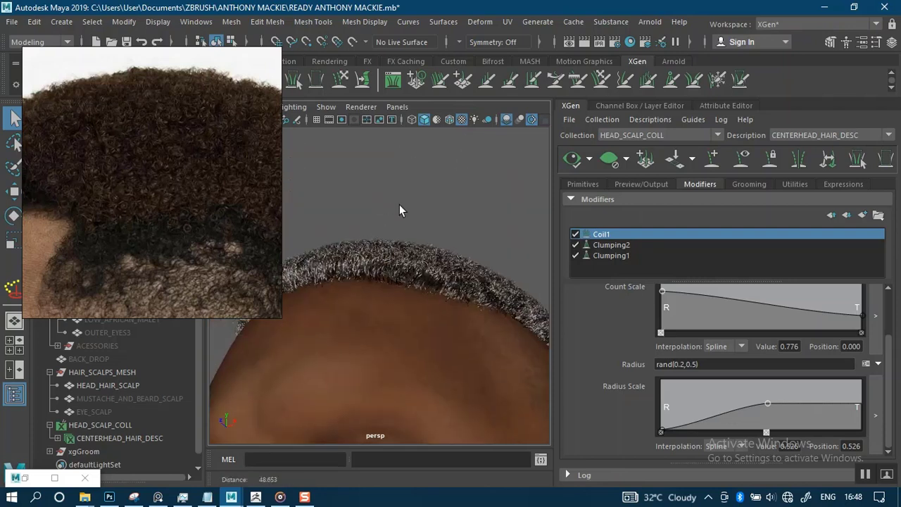
left_click_drag(442, 187, 462, 217, "alt")
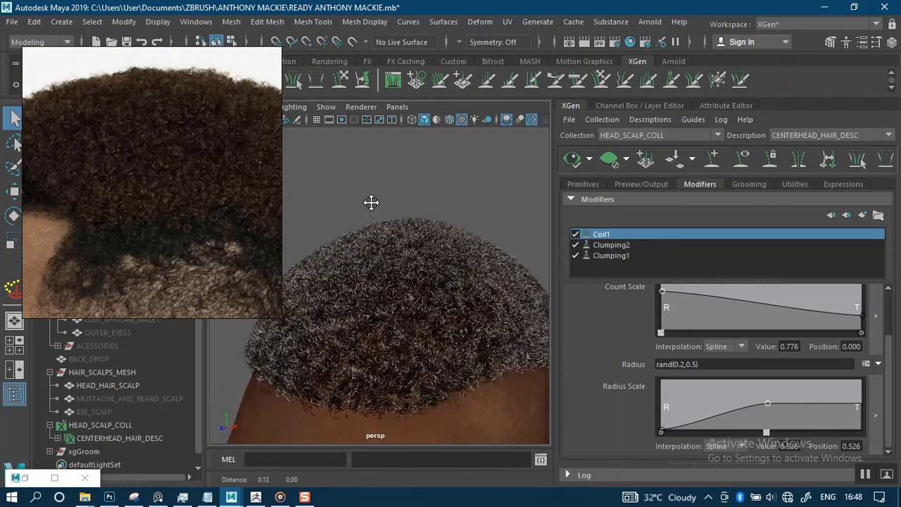
left_click_drag(372, 201, 462, 206, "alt")
middle_click_drag(471, 168, 564, 338, "alt")
right_click_drag(428, 217, 467, 349, "alt")
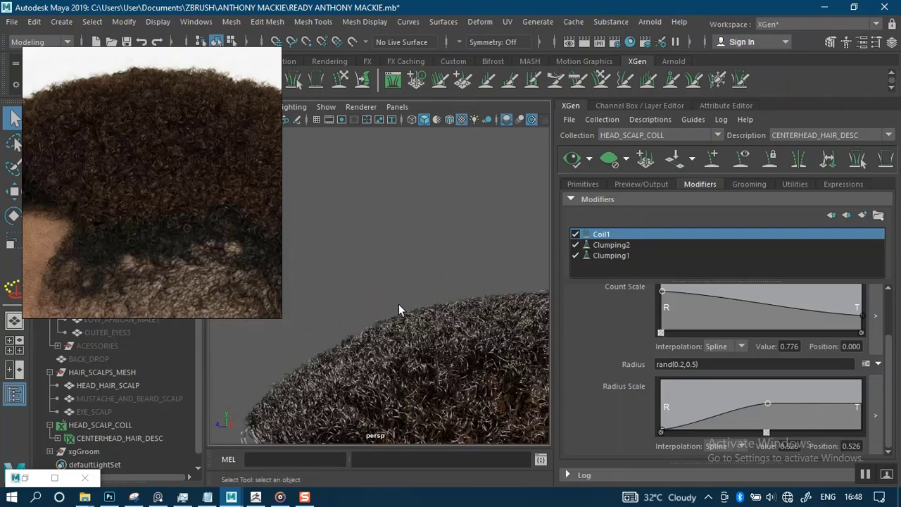
middle_click_drag(390, 258, 358, 166, "alt")
mouse_move(368, 190)
left_mouse_down("alt")
mouse_move(378, 173)
mouse_move(374, 190)
left_mouse_up("alt")
right_click_drag(374, 190, 409, 276, "alt")
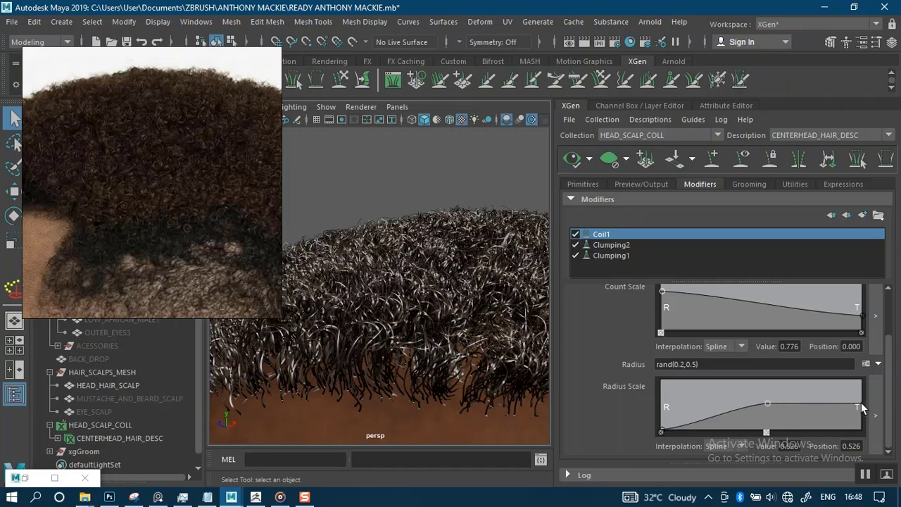
Raise the Radius Scale tip to 1.0 and replace the root point with one near 0.3.
left_click_drag(861, 403, 862, 381)
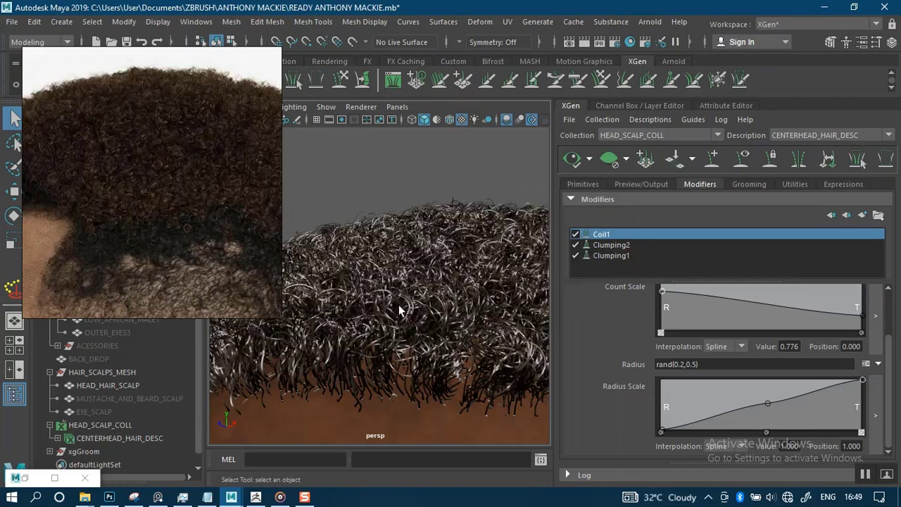
left_click_drag(387, 282, 404, 205, "alt")
right_click_drag(427, 272, 467, 367, "alt")
left_click_drag(386, 229, 397, 202, "alt")
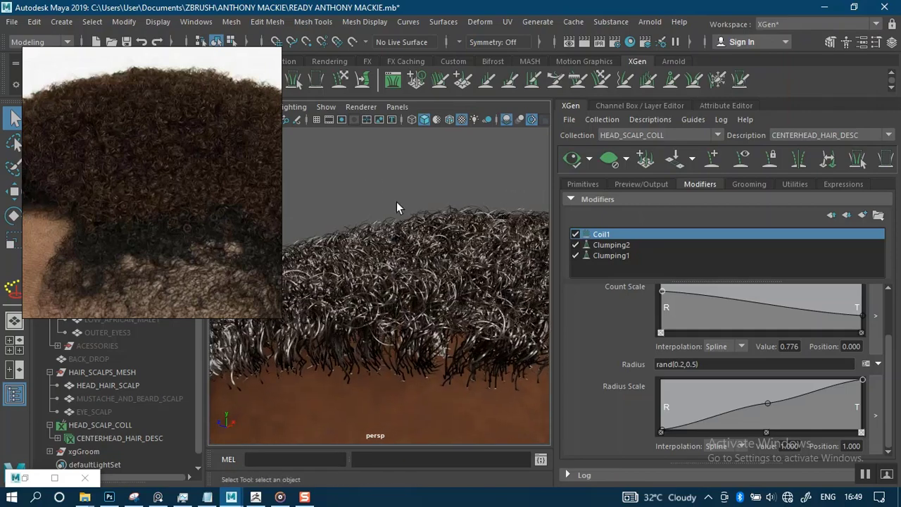
middle_click_drag(432, 199, 479, 195, "alt")
left_click_drag(478, 195, 419, 320, "alt")
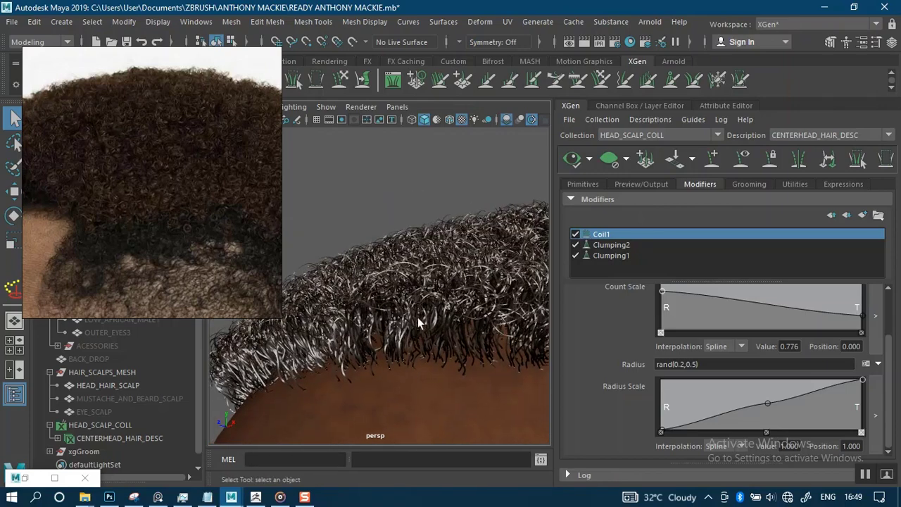
right_click_drag(419, 321, 462, 336, "alt")
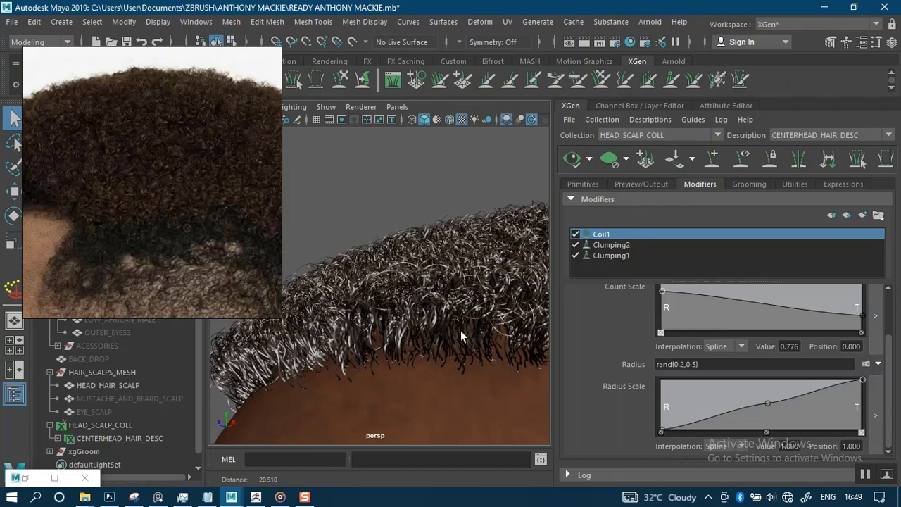
left_click(662, 430)
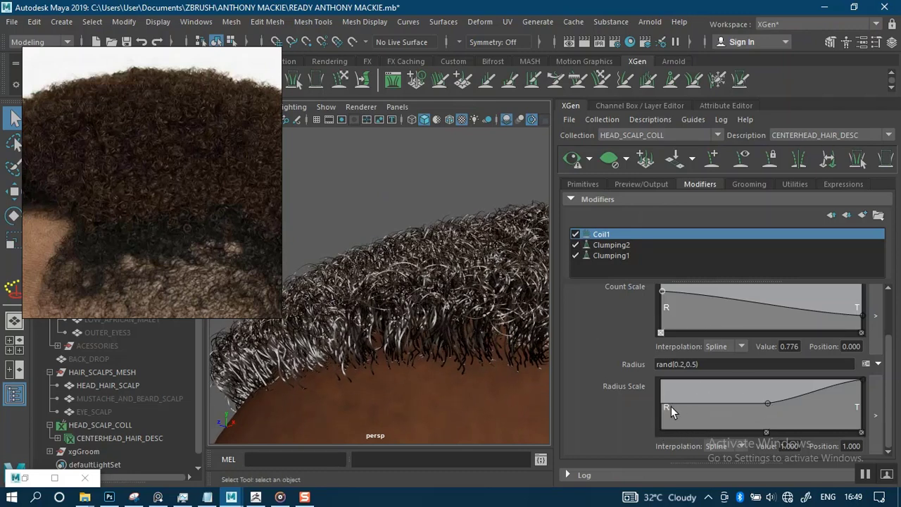
mouse_move(664, 404)
left_mouse_down()
mouse_move(662, 421)
mouse_move(657, 414)
left_mouse_up()
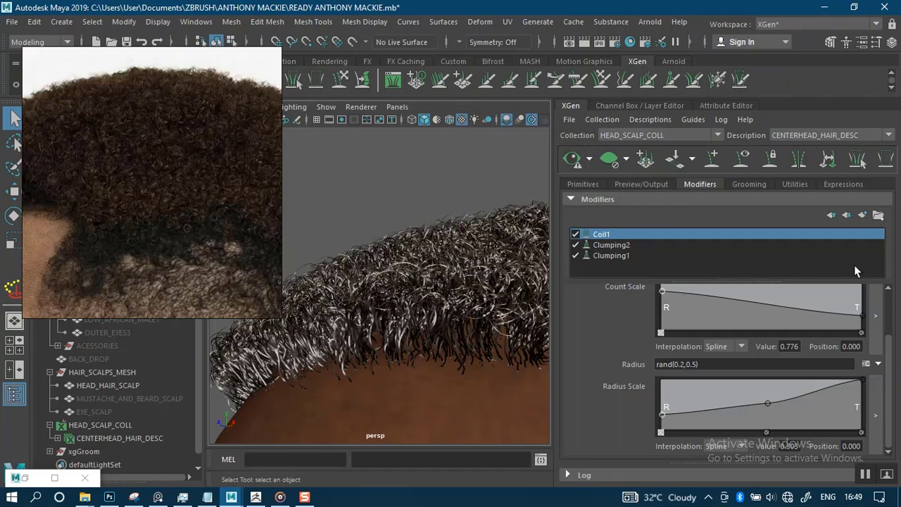
Adjust the Count Scale ramp and orbit around the whole hair cap to inspect the coils.
left_click_drag(889, 360, 889, 319)
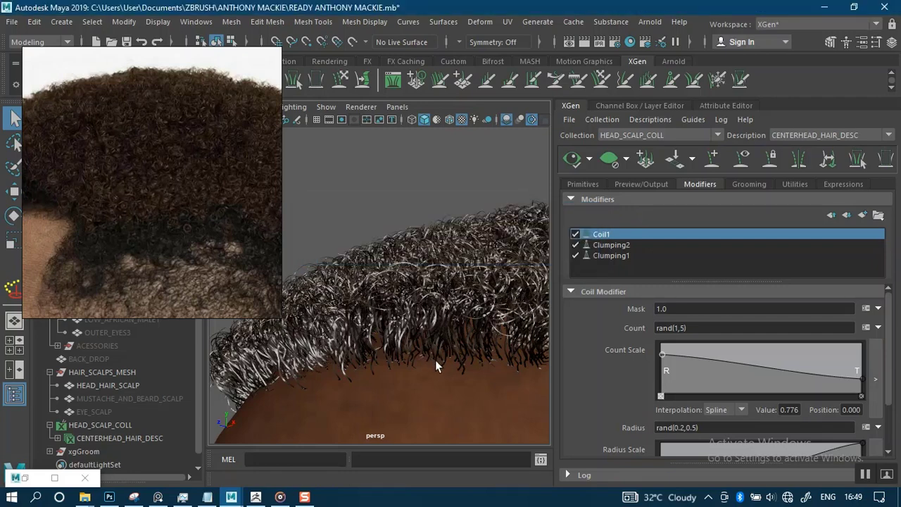
scroll(389, 192, "down", 1)
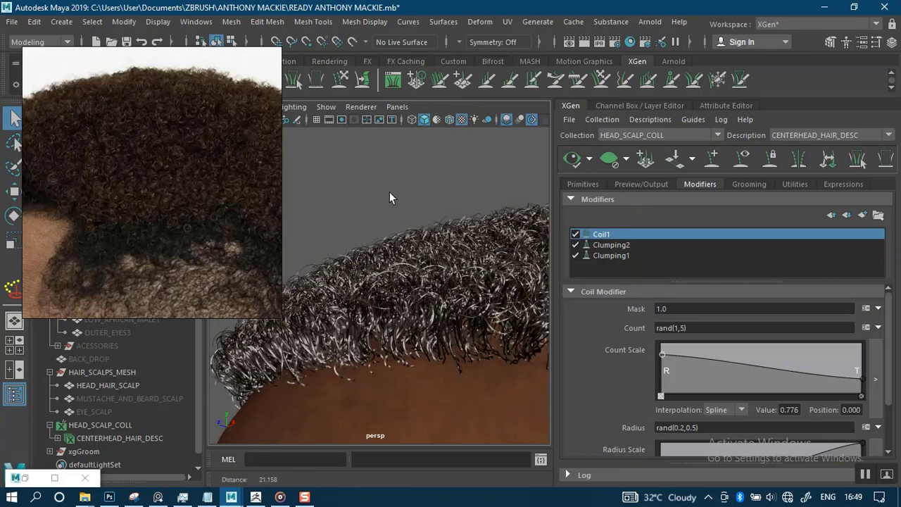
scroll(390, 191, "down", 3)
left_click_drag(420, 195, 384, 179, "alt")
right_click_drag(427, 213, 438, 303, "alt")
right_click_drag(407, 176, 438, 234, "alt")
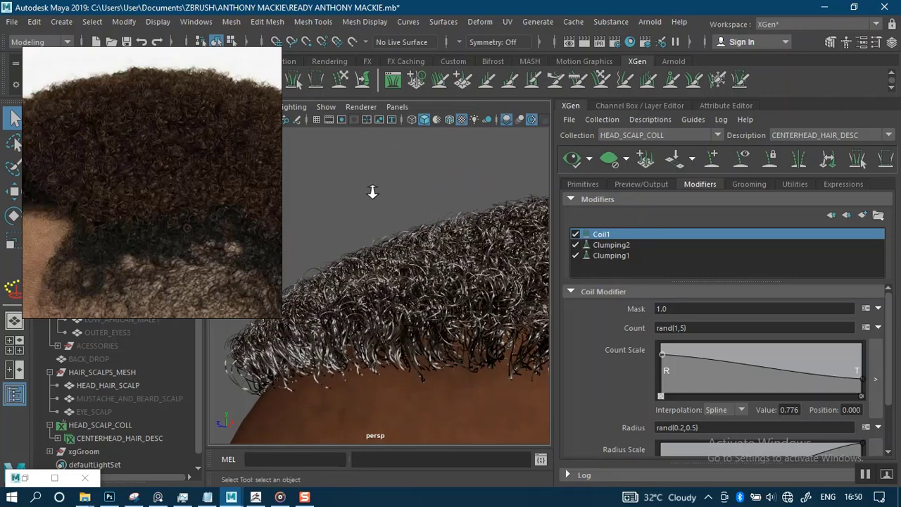
left_click_drag(373, 191, 403, 191, "alt")
right_click_drag(403, 236, 431, 313, "alt")
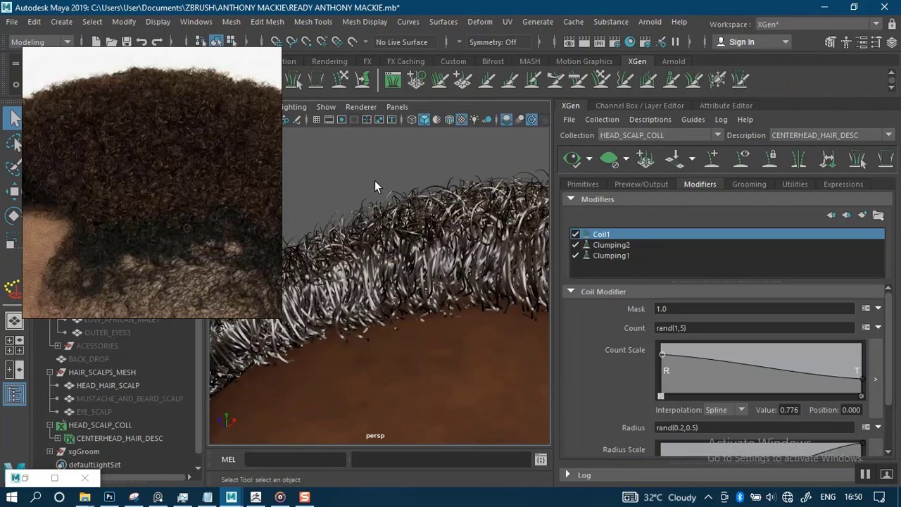
mouse_move(374, 180)
left_mouse_down("alt")
mouse_move(354, 173)
mouse_move(362, 182)
left_mouse_up("alt")
middle_click_drag(362, 181, 438, 192, "alt")
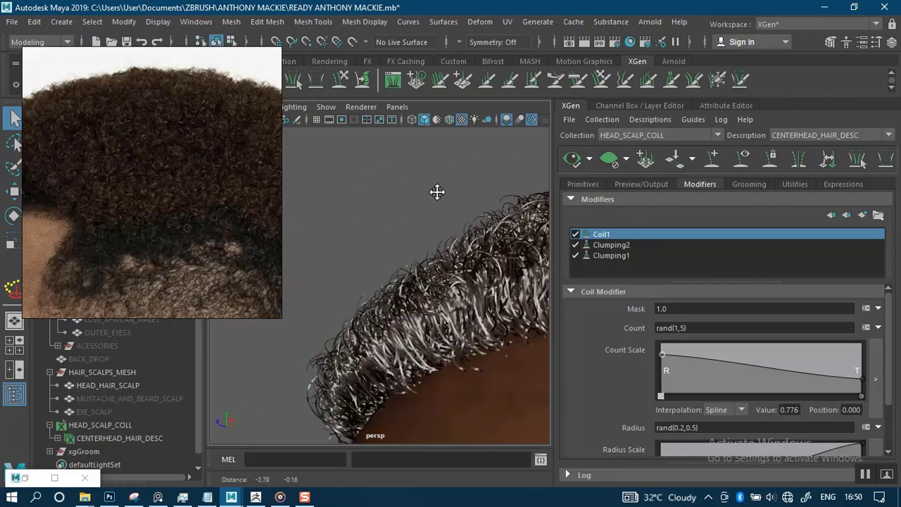
left_click_drag(438, 192, 395, 200, "alt")
Pan the reference photo to the hairline and lower the Count Scale root point.
middle_click_drag(145, 255, 223, 205)
middle_click_drag(169, 217, 169, 211)
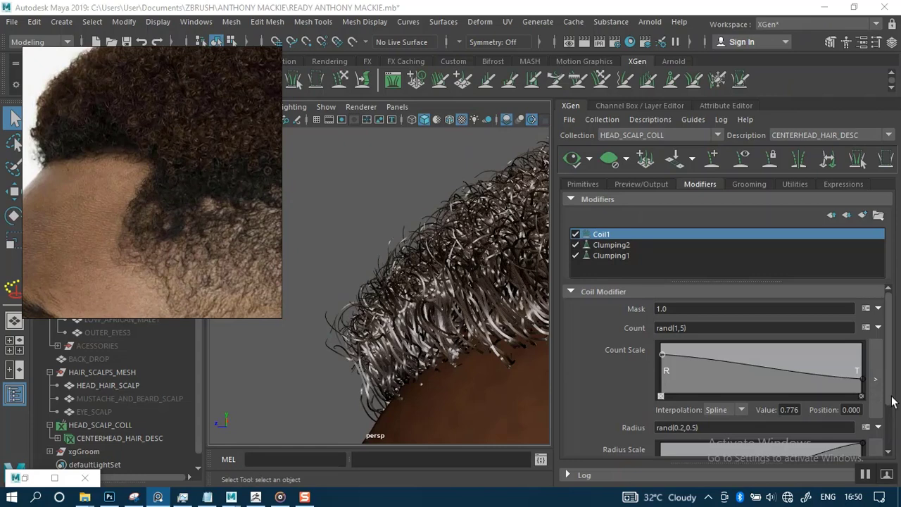
left_click_drag(890, 396, 889, 394)
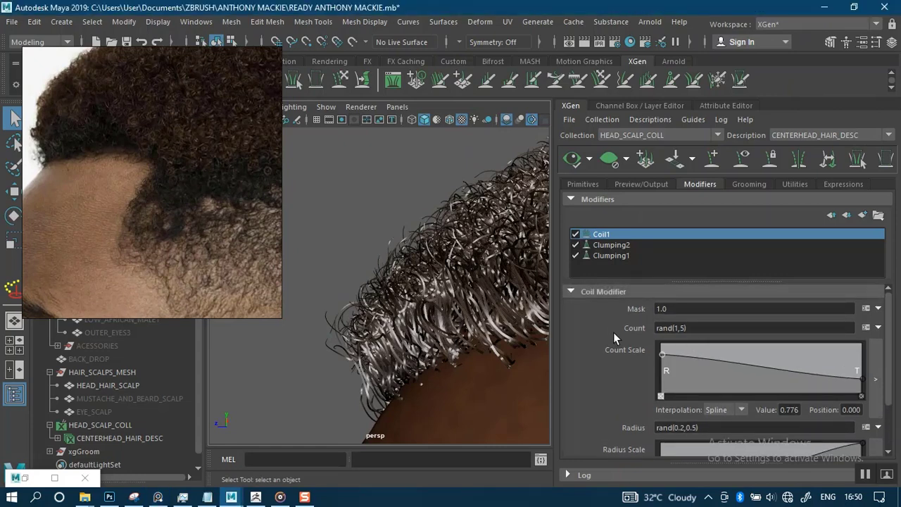
left_click_drag(661, 354, 657, 365)
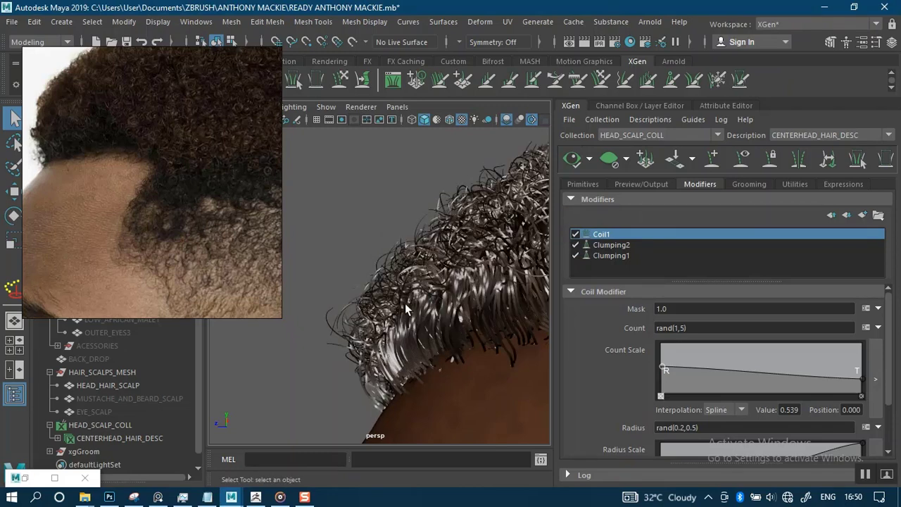
Orbit and zoom around the curls to check the hairline with root count scale 0.539.
left_click_drag(405, 310, 382, 224, "alt")
middle_click_drag(374, 217, 355, 210, "alt")
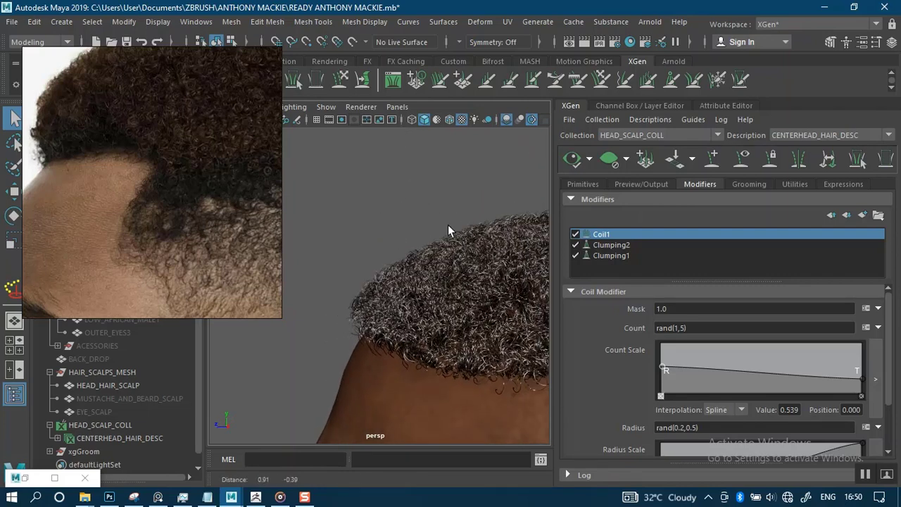
mouse_move(392, 212)
left_mouse_down("alt")
mouse_move(401, 177)
mouse_move(484, 191)
mouse_move(584, 181)
mouse_move(507, 202)
mouse_move(336, 204)
mouse_move(424, 152)
mouse_move(398, 200)
left_mouse_up("alt")
scroll(368, 252, "up", 3)
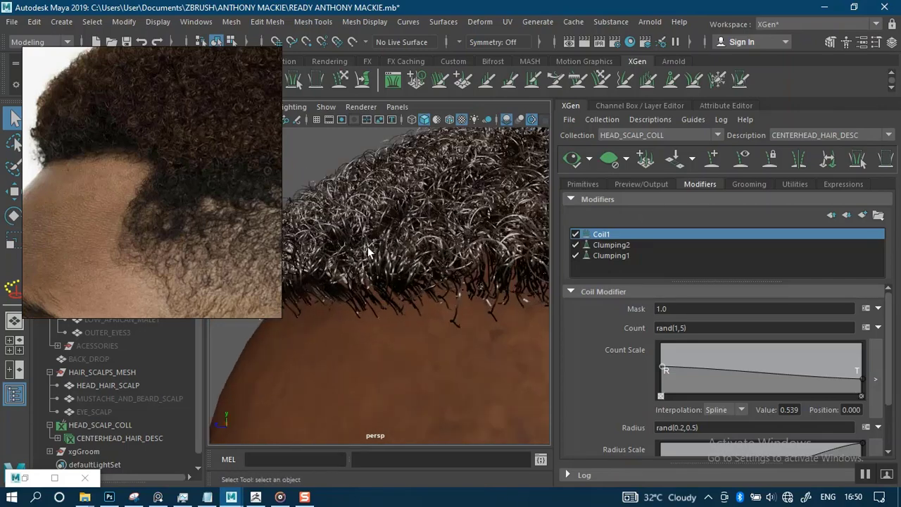
scroll(332, 206, "down", 2)
left_click_drag(329, 186, 329, 157, "alt")
scroll(326, 163, "up", 3)
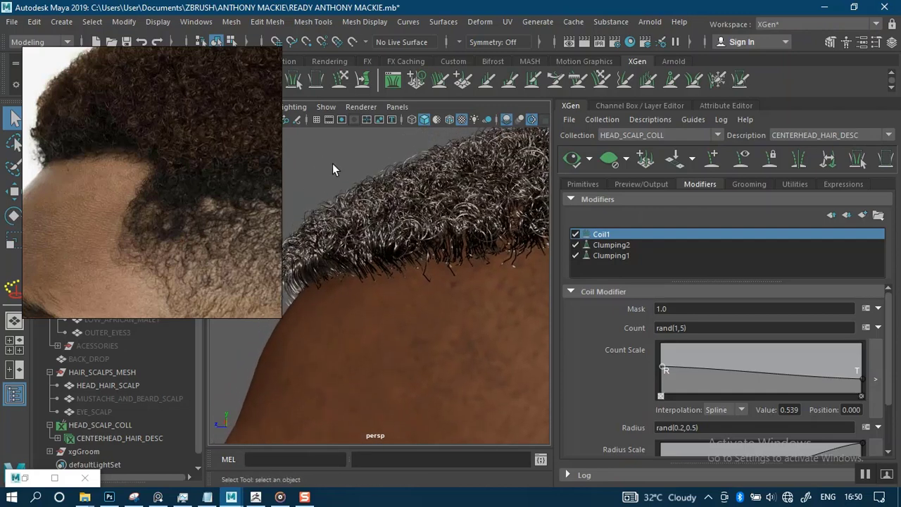
scroll(361, 194, "up", 2)
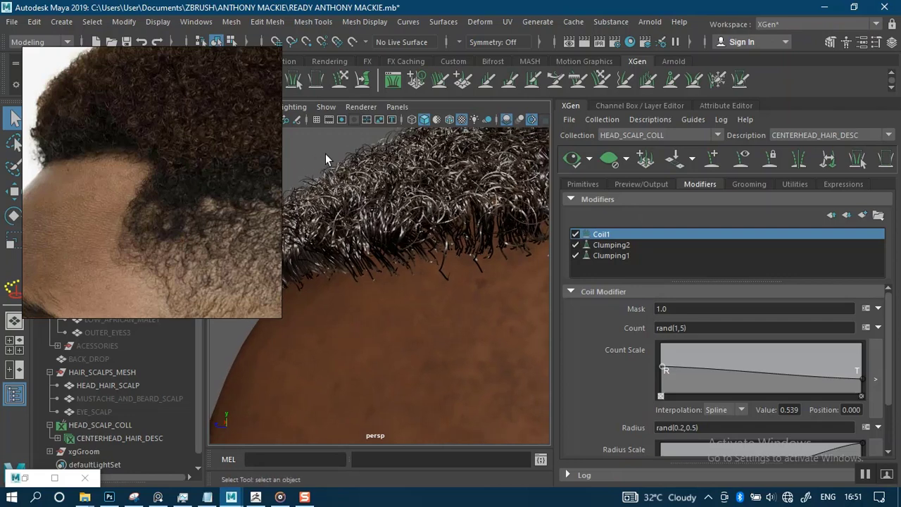
middle_click_drag(325, 154, 341, 177, "alt")
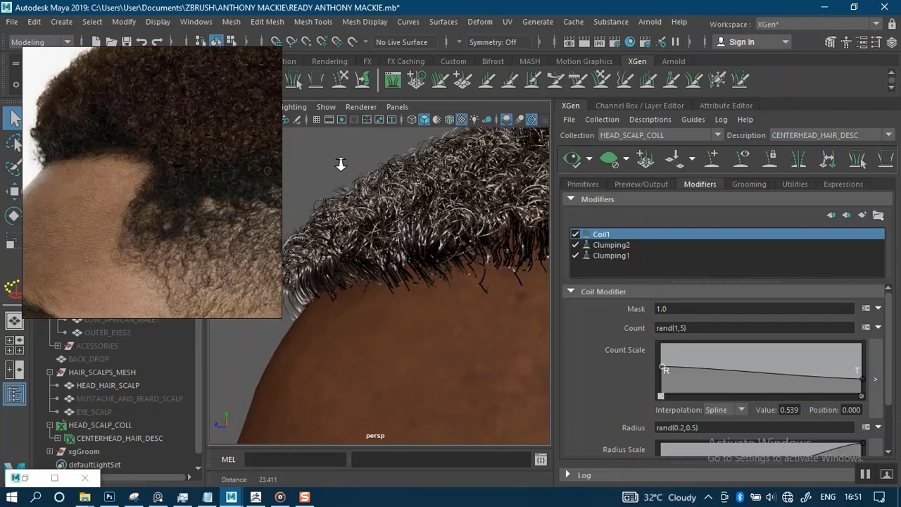
scroll(341, 173, "down", 4)
scroll(367, 176, "down", 2)
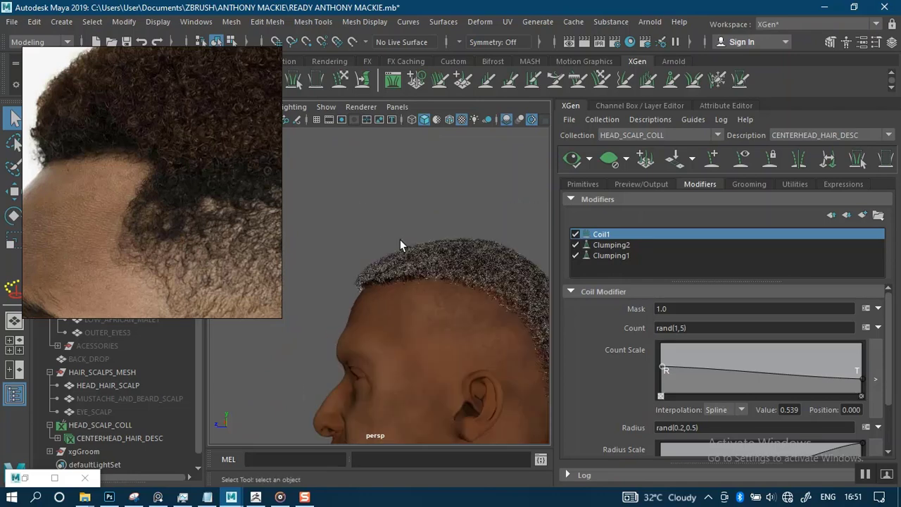
left_click_drag(407, 202, 323, 247, "alt")
Move the reference photo to the right and view the curls close up.
left_click_drag(158, 232, 650, 199)
left_click_drag(475, 195, 449, 205, "alt")
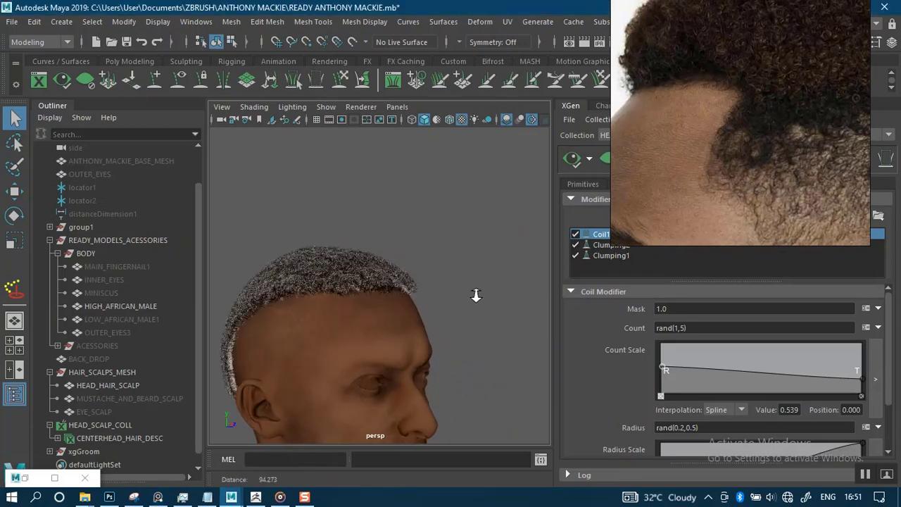
right_click_drag(476, 295, 450, 212, "alt")
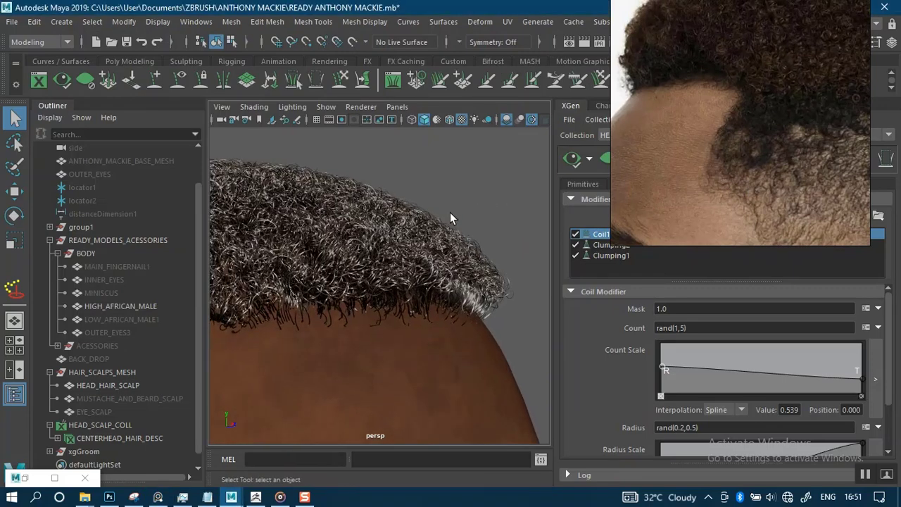
left_click_drag(463, 189, 372, 150, "alt")
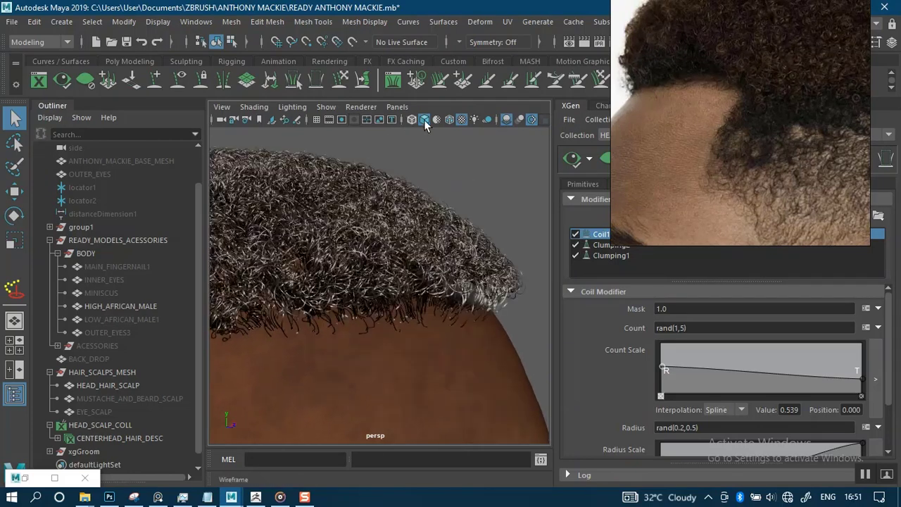
Light the viewport with all scene lights (7) and view the hair silhouette from the side.
key("7")
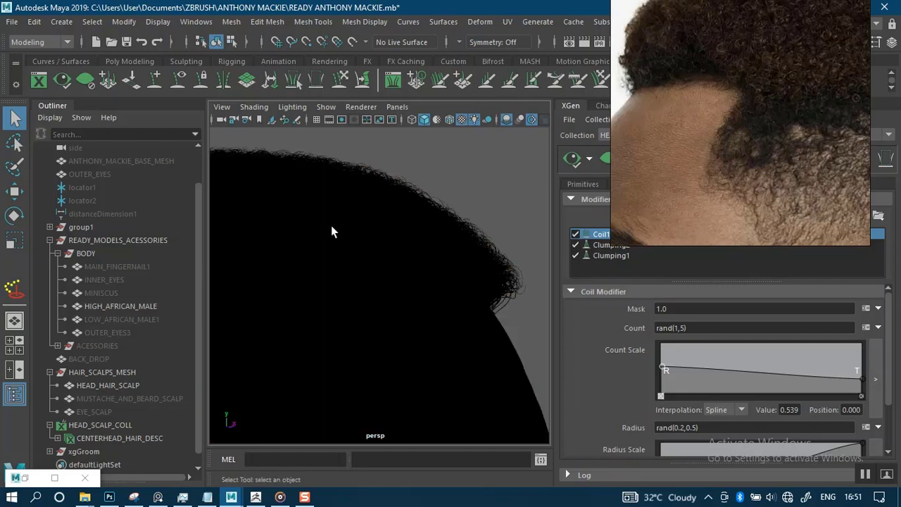
mouse_move(465, 240)
right_mouse_down("alt")
mouse_move(428, 155)
mouse_move(428, 249)
mouse_move(468, 294)
mouse_move(467, 256)
right_mouse_up("alt")
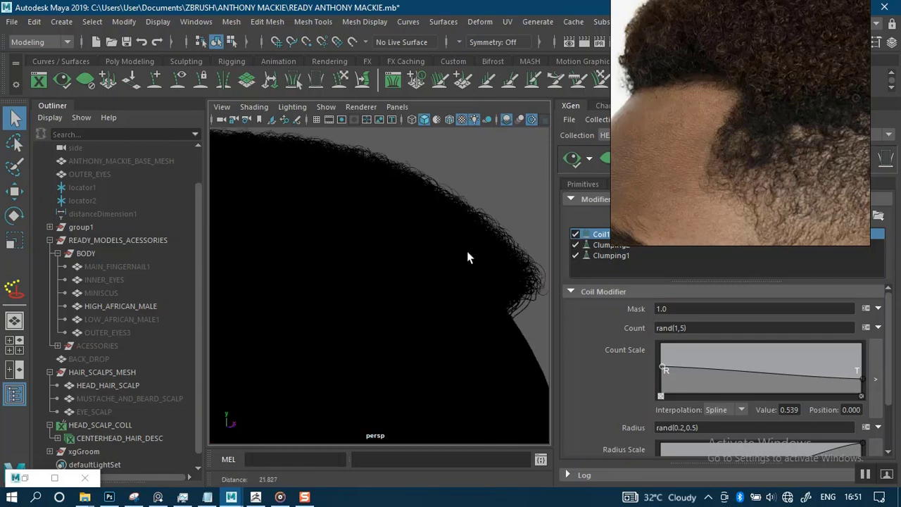
left_click_drag(467, 256, 391, 181, "alt")
left_click_drag(383, 205, 399, 175, "alt")
right_click_drag(398, 175, 455, 288, "alt")
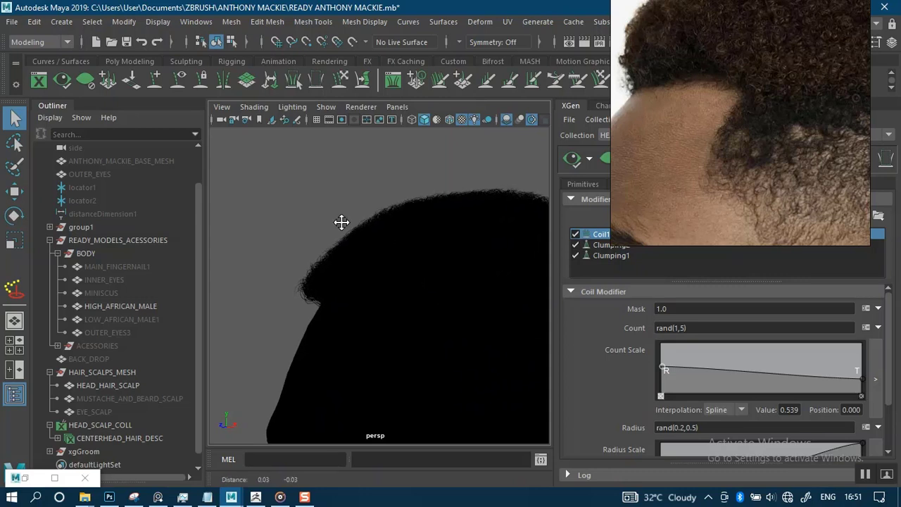
left_click_drag(342, 221, 279, 196, "alt")
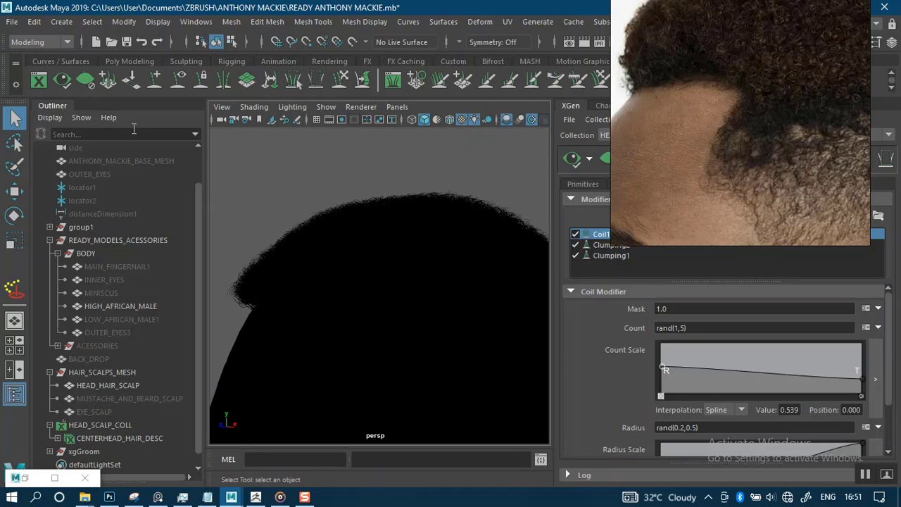
Add a directional light to the scene and frame it in the view.
left_click(35, 25)
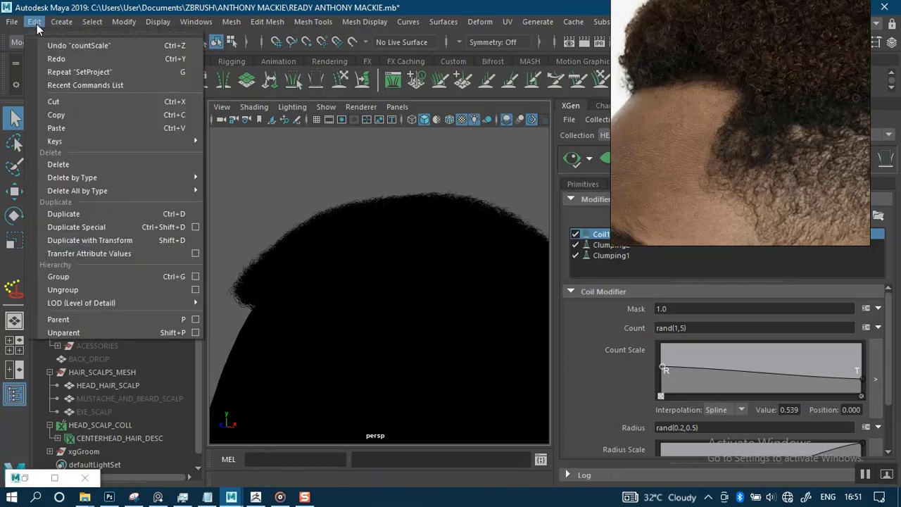
mouse_move(63, 25)
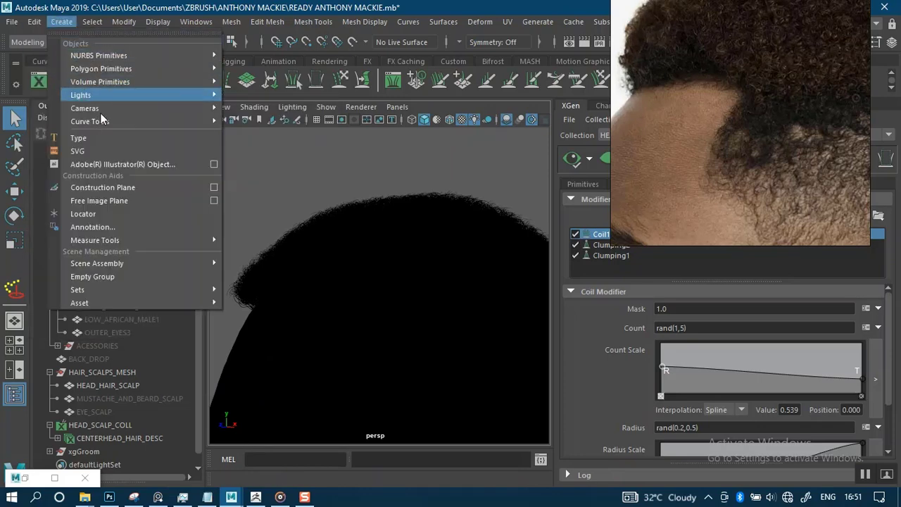
mouse_move(211, 99)
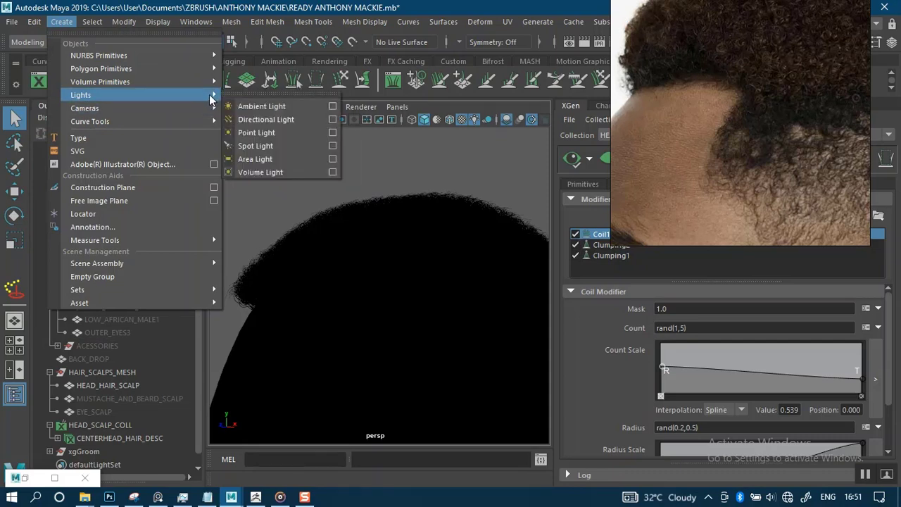
left_click(266, 122)
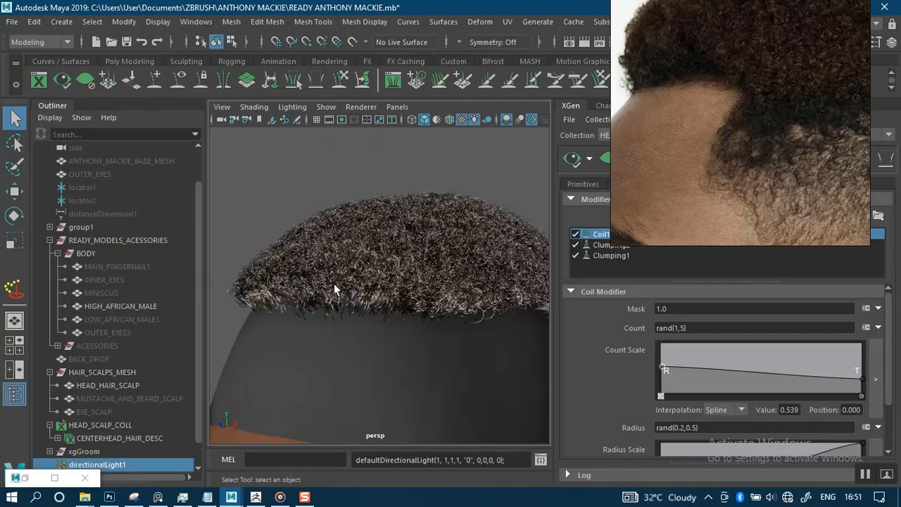
left_click_drag(295, 191, 336, 211, "alt")
scroll(326, 221, "down", 6)
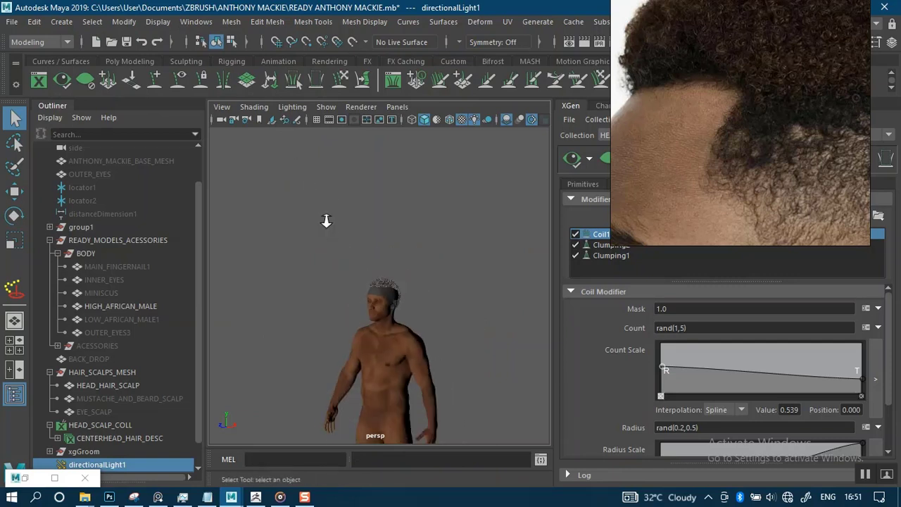
scroll(317, 236, "down", 3)
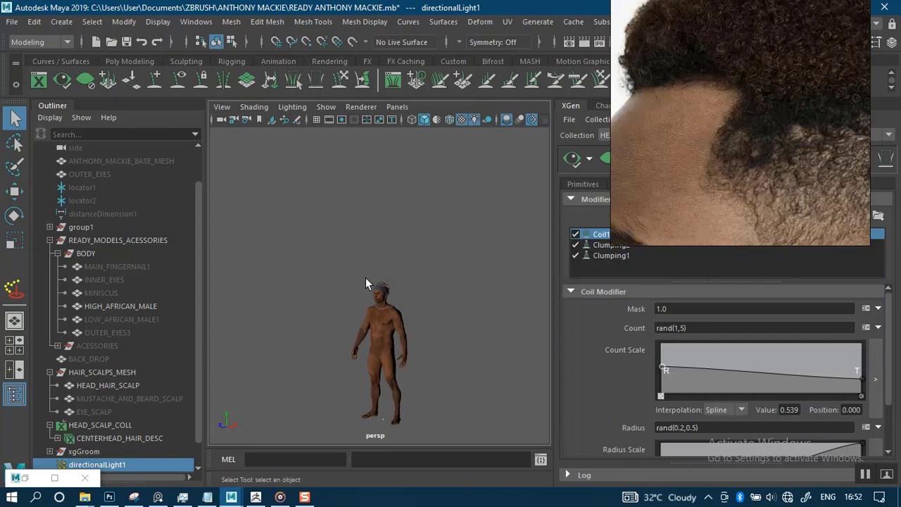
key("f")
scroll(303, 197, "down", 4)
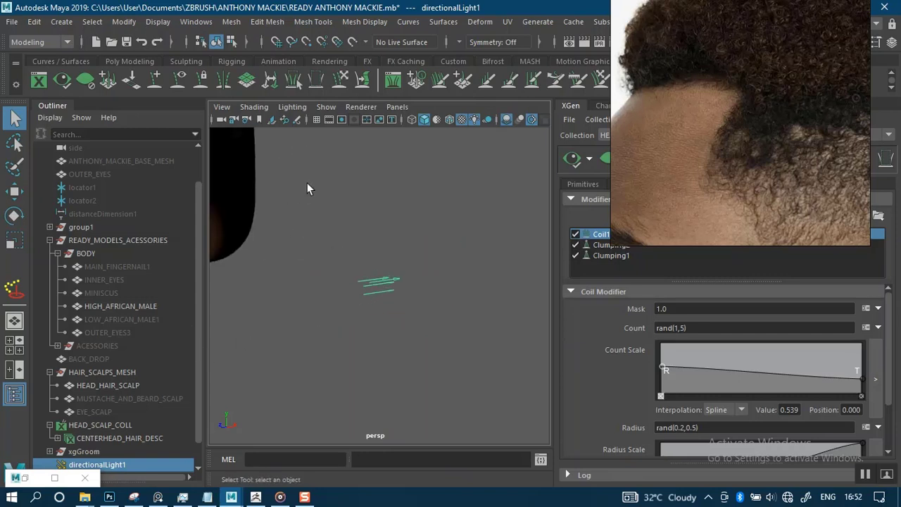
scroll(310, 190, "down", 4)
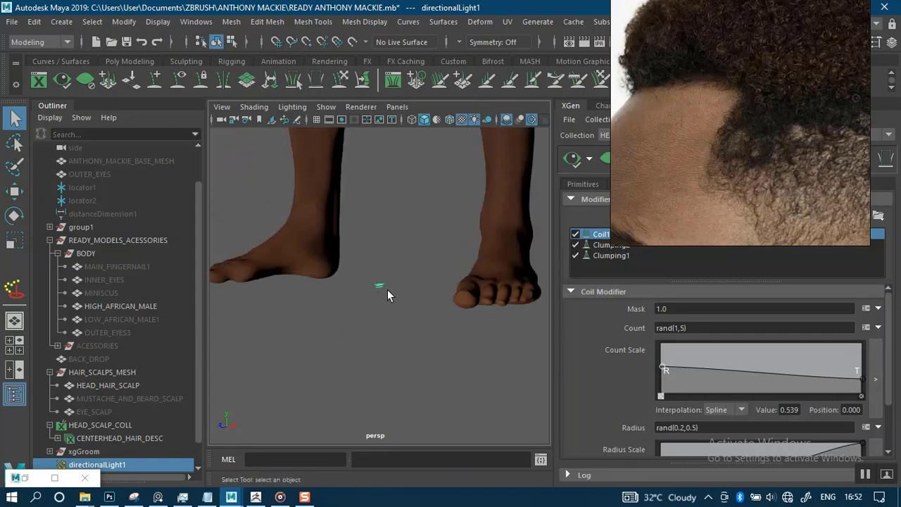
key("r")
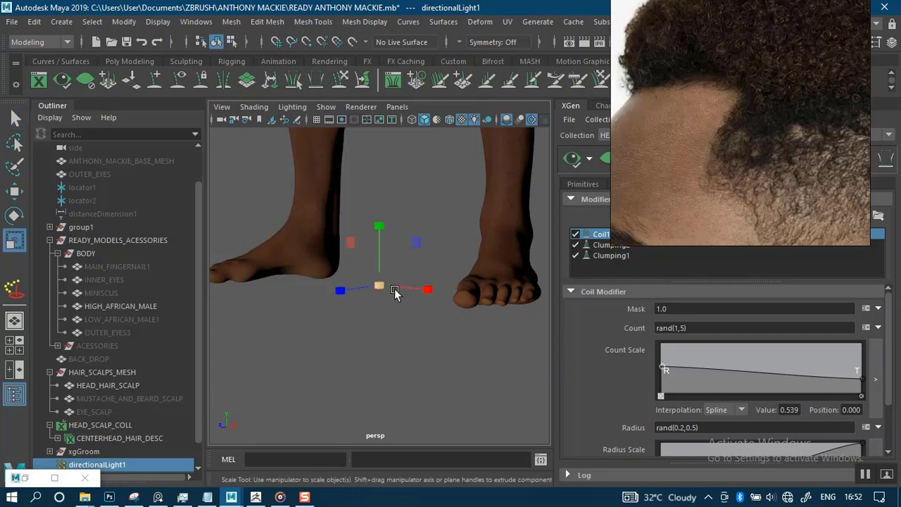
Scale up the directional light.
left_click_drag(381, 294, 501, 373)
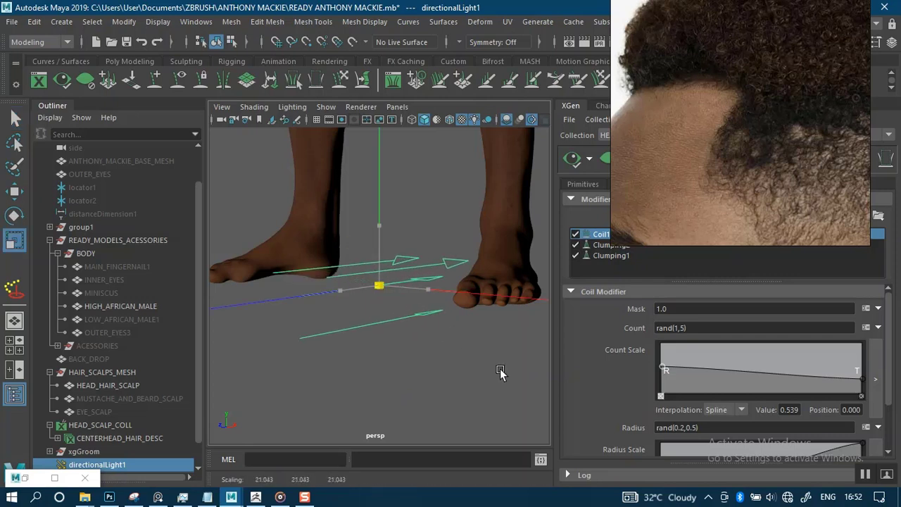
scroll(426, 298, "down", 4)
left_click_drag(385, 289, 453, 372)
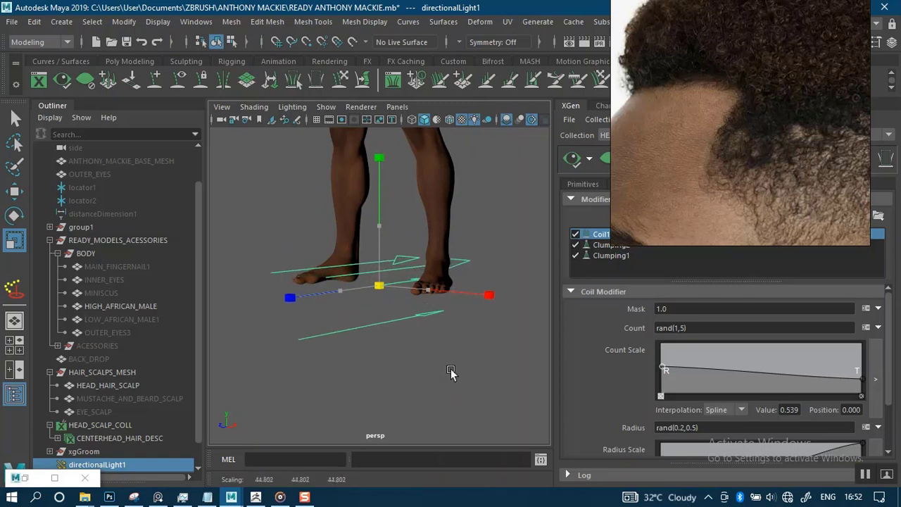
scroll(422, 296, "down", 5)
middle_click_drag(383, 232, 371, 309, "alt")
Move the directional light above the head and frame the character.
key("w")
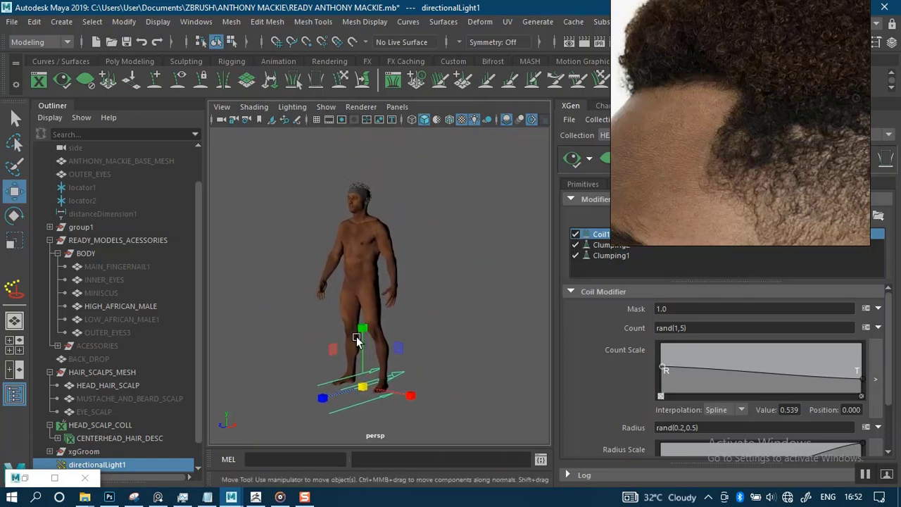
left_click_drag(360, 336, 362, 87)
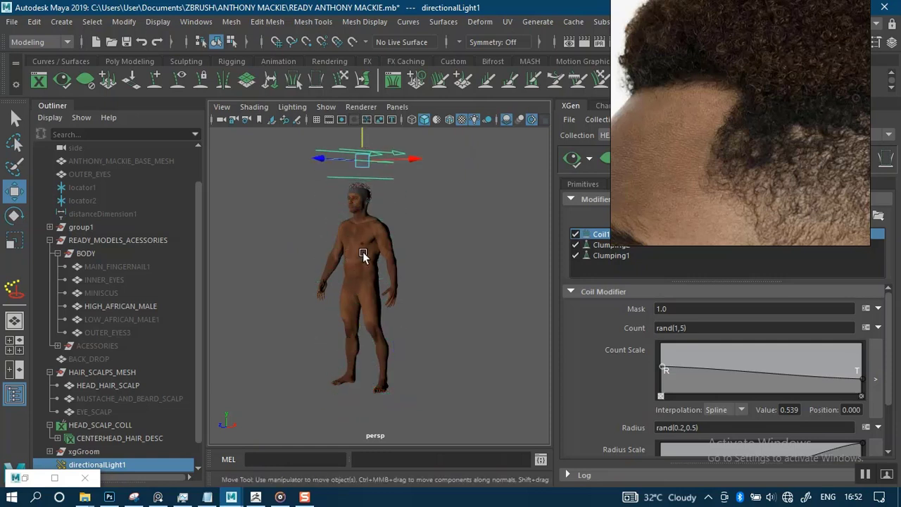
middle_click_drag(372, 211, 371, 276, "alt")
right_click_drag(371, 276, 417, 423, "alt")
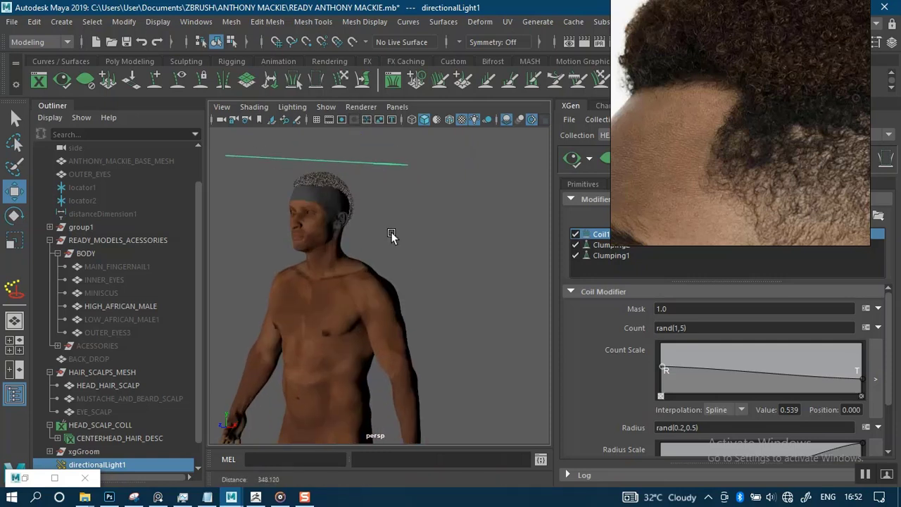
middle_click_drag(422, 291, 482, 395, "alt")
scroll(427, 358, "up", 8)
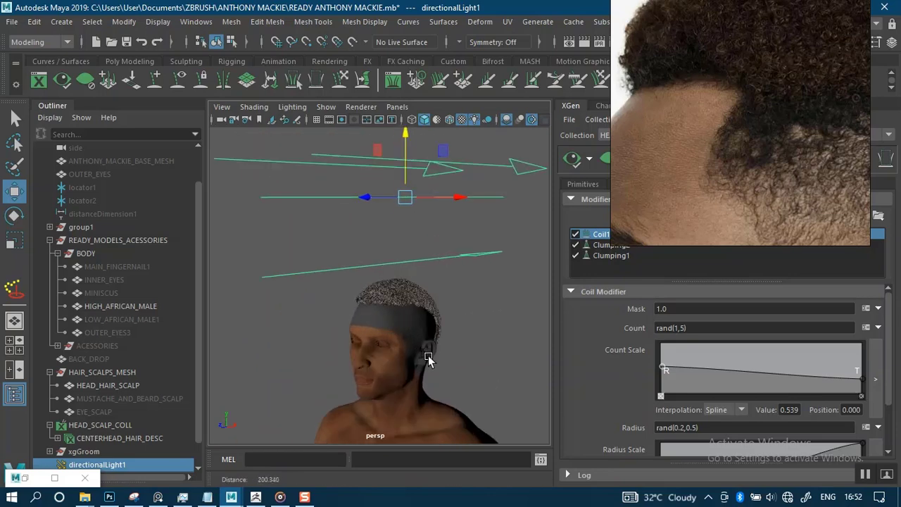
Rotate the directional light to about (-73.9, -10.2, 31.5) to shine down on the head.
key("e")
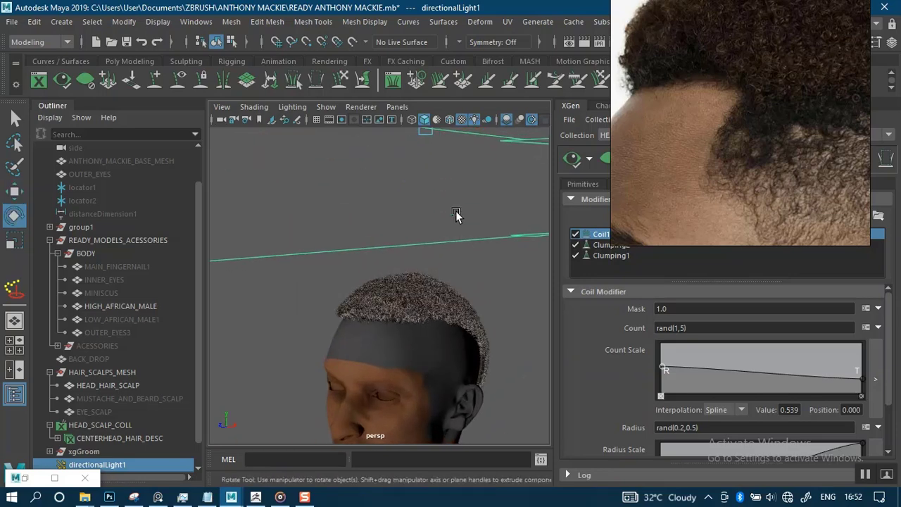
left_click_drag(401, 166, 454, 288)
scroll(426, 229, "down", 6)
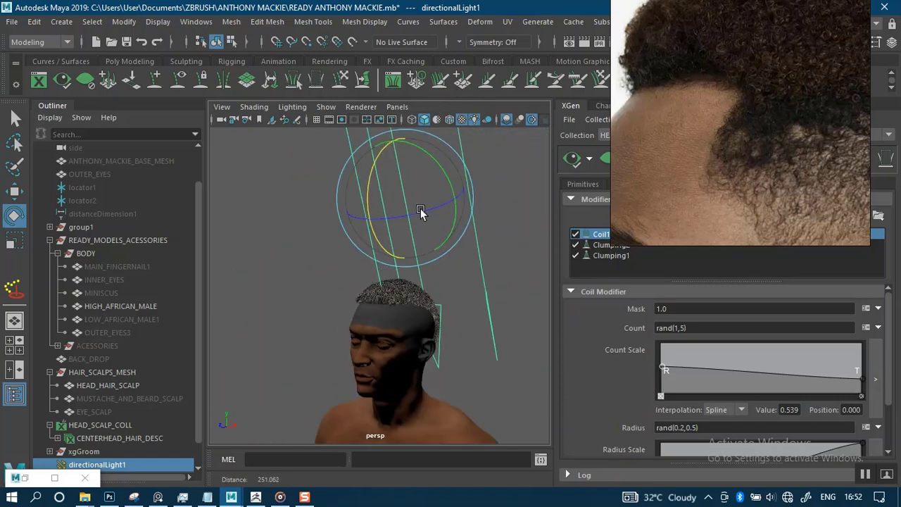
left_click_drag(439, 198, 408, 172)
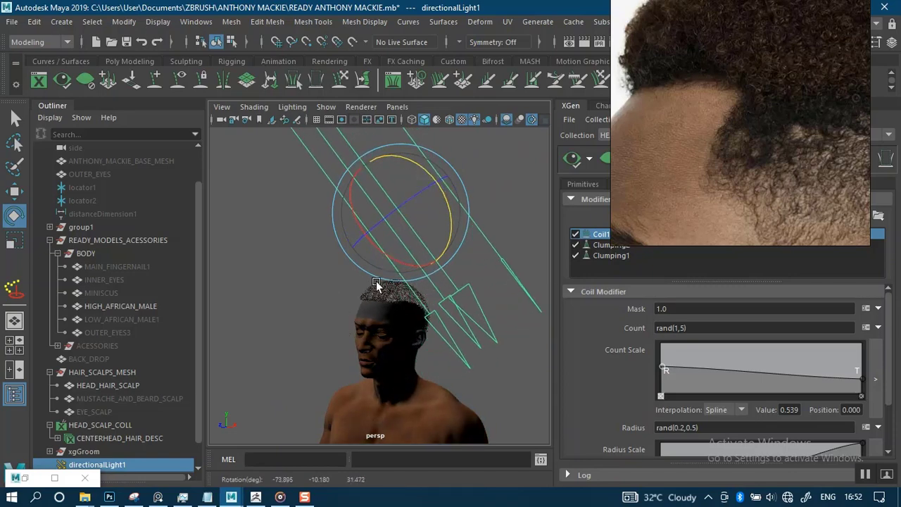
scroll(387, 407, "up", 10)
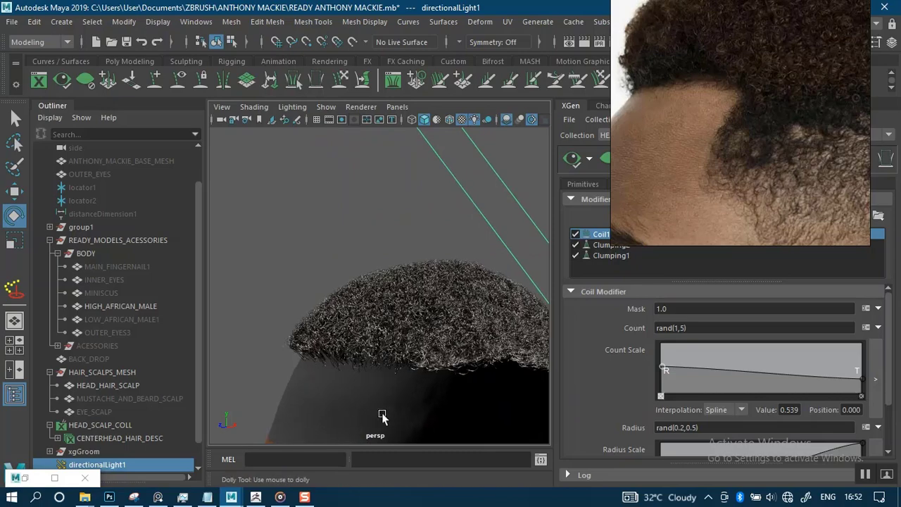
Zoom out in PureRef and pan across the reference board's photos.
middle_click_drag(357, 371, 357, 328, "alt")
scroll(356, 327, "up", 3)
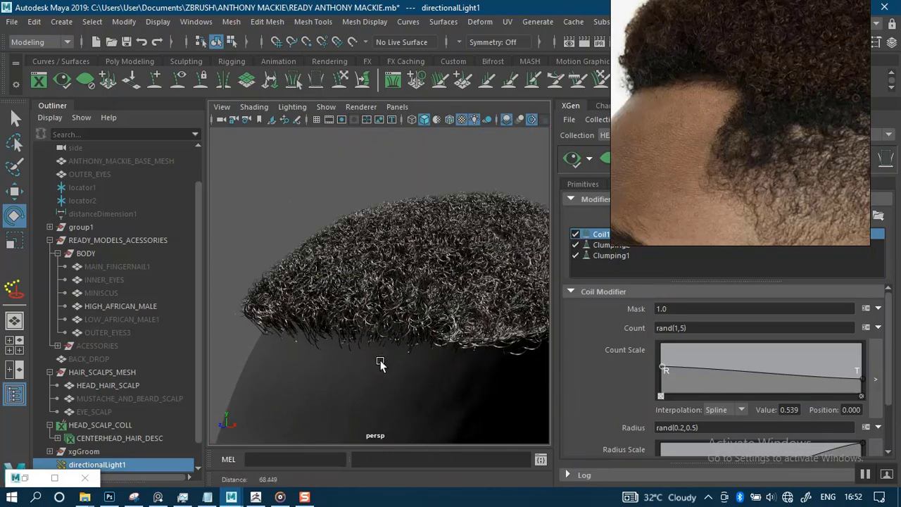
scroll(380, 364, "up", 3)
left_click_drag(377, 368, 379, 351, "alt")
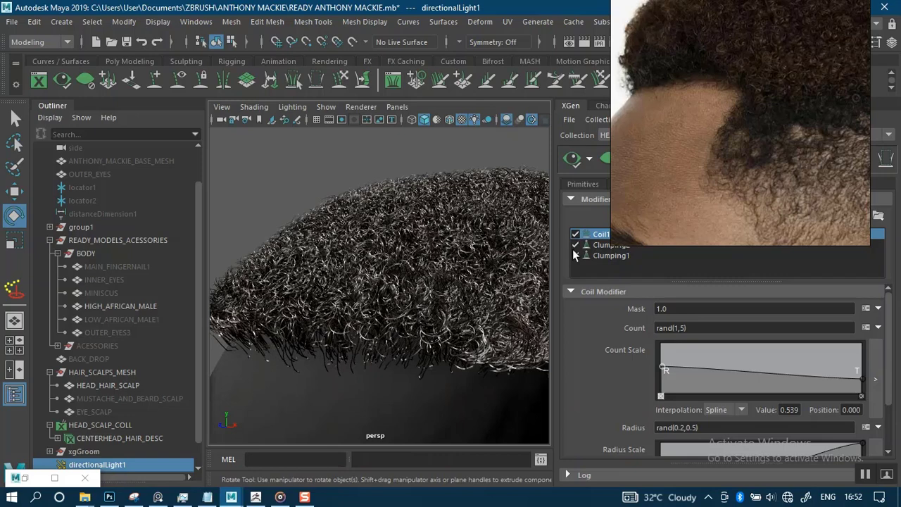
scroll(689, 158, "down", 5)
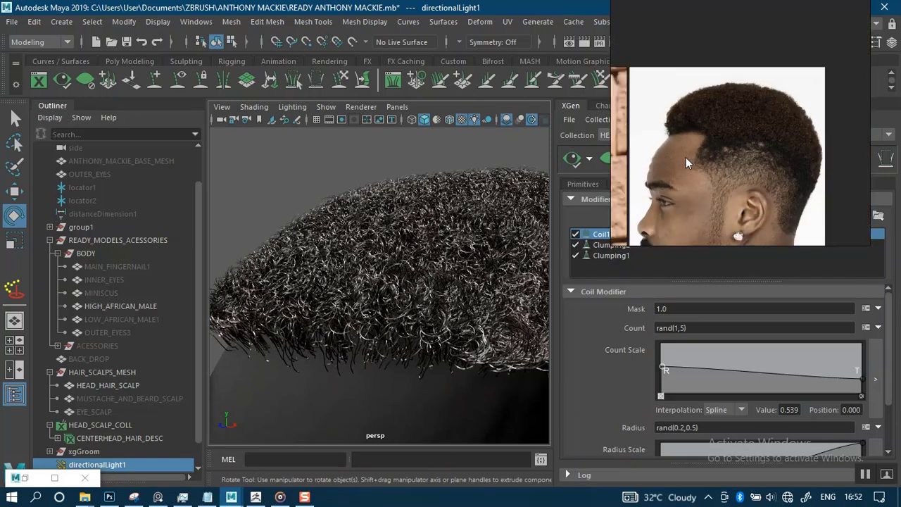
scroll(681, 157, "down", 4)
middle_click_drag(719, 183, 824, 172)
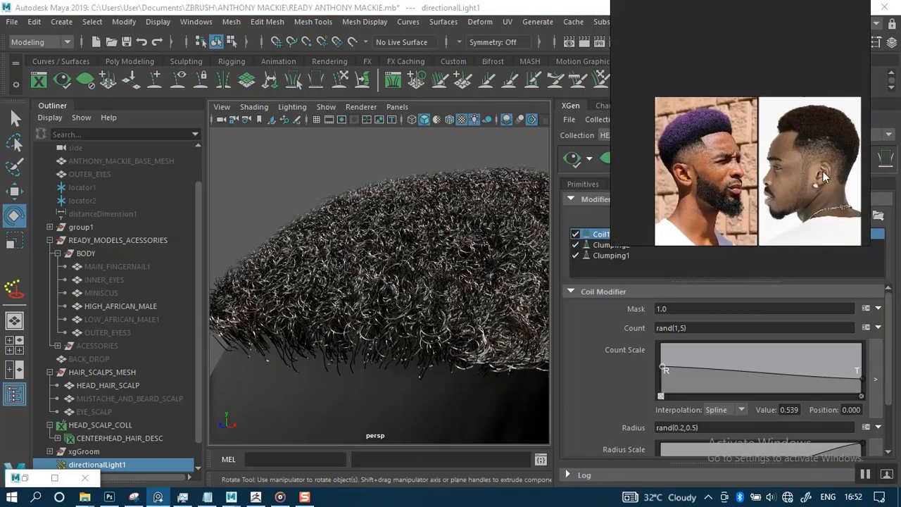
scroll(719, 151, "up", 6)
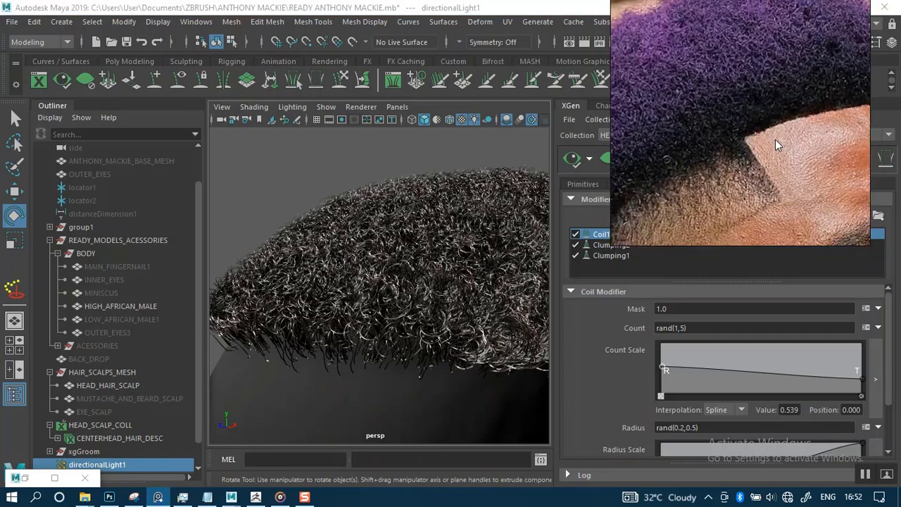
Zoom in and centre the man's tightly coiled hairline photo as a close-up.
middle_click_drag(755, 143, 714, 139)
scroll(714, 140, "up", 1)
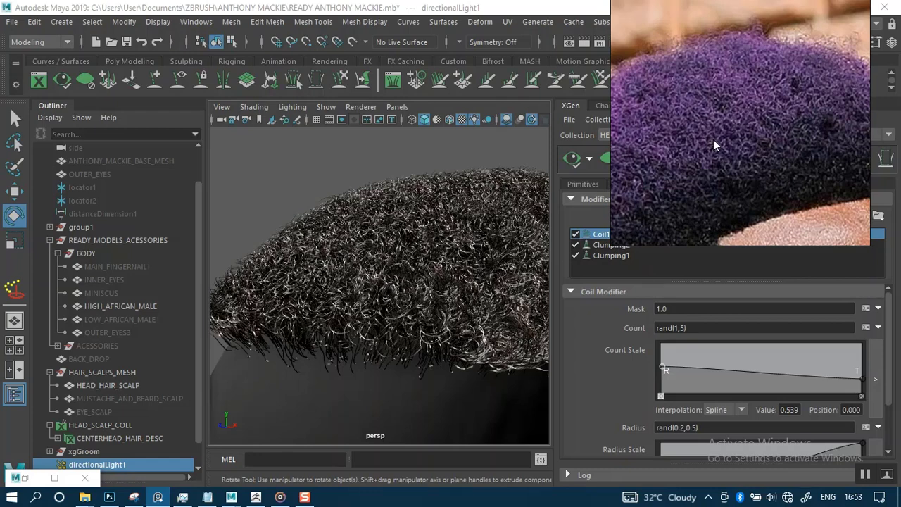
scroll(713, 139, "down", 1)
middle_click_drag(751, 177, 735, 144)
scroll(735, 159, "up", 1)
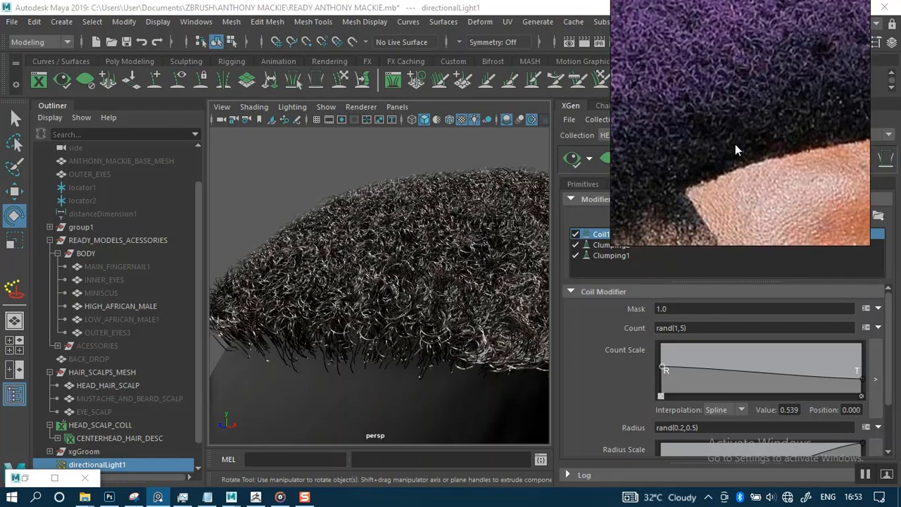
scroll(736, 151, "up", 1)
scroll(737, 158, "down", 5)
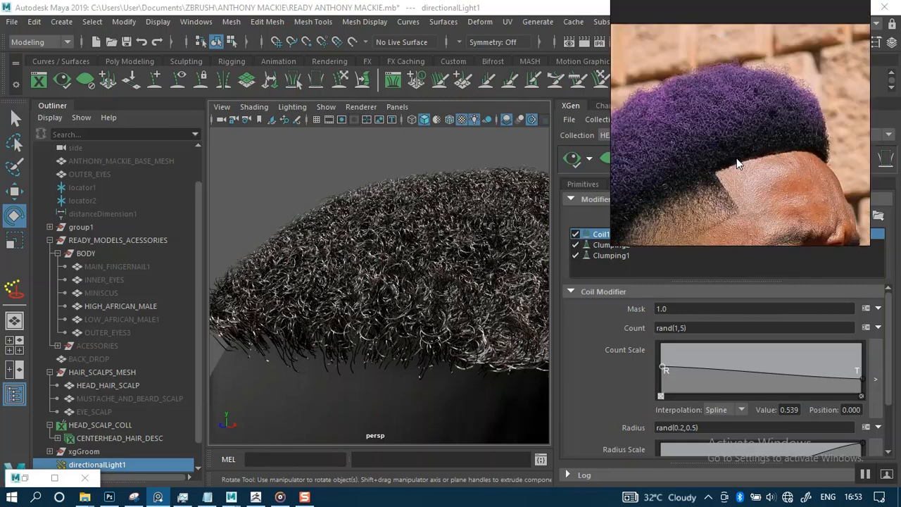
middle_click_drag(735, 174, 739, 106)
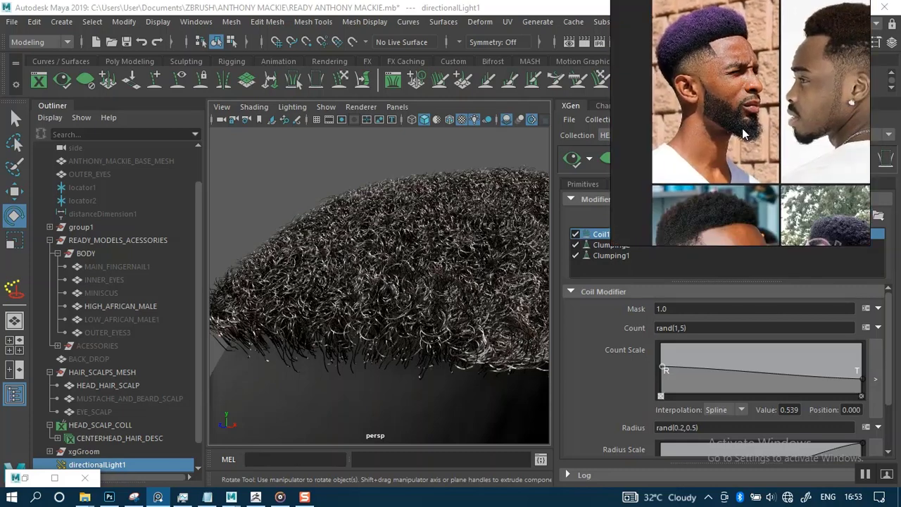
scroll(736, 130, "down", 1)
middle_click_drag(740, 186, 745, 142)
scroll(735, 138, "up", 4)
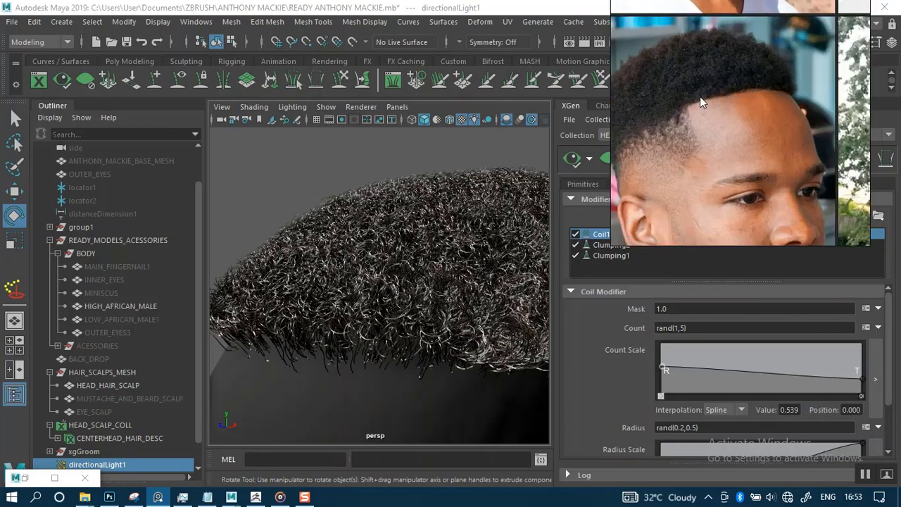
middle_click_drag(700, 97, 667, 146)
scroll(714, 139, "up", 2)
scroll(713, 139, "up", 1)
middle_click_drag(744, 120, 739, 147)
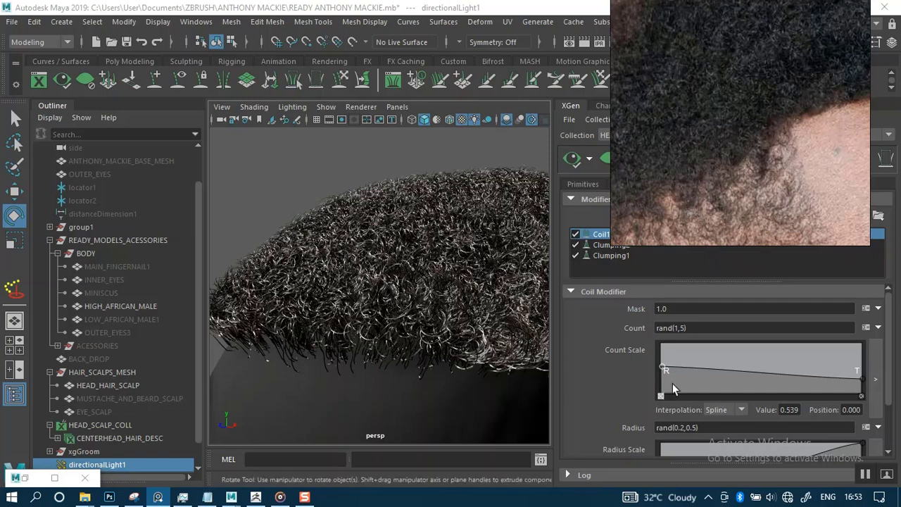
Raise the first Coil Count Scale ramp point to 0.855 and regenerate the hair preview.
left_click_drag(661, 367, 657, 352)
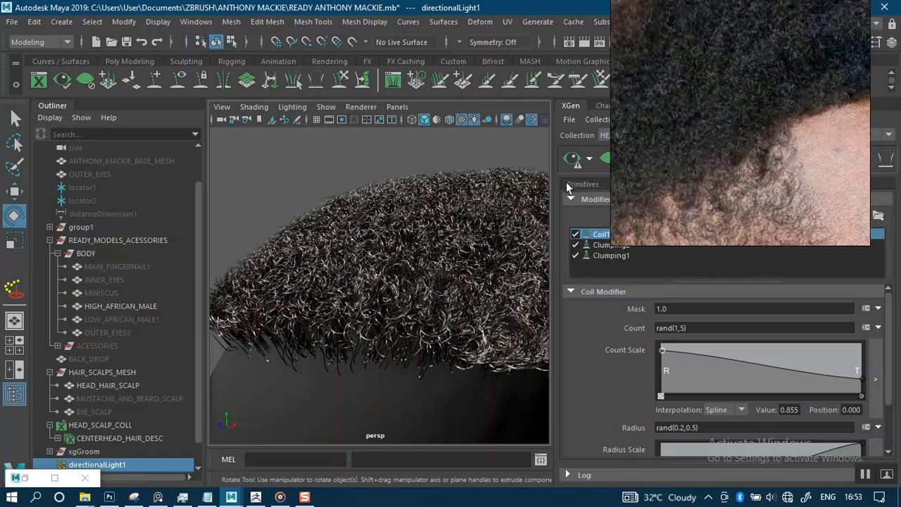
left_click(572, 158)
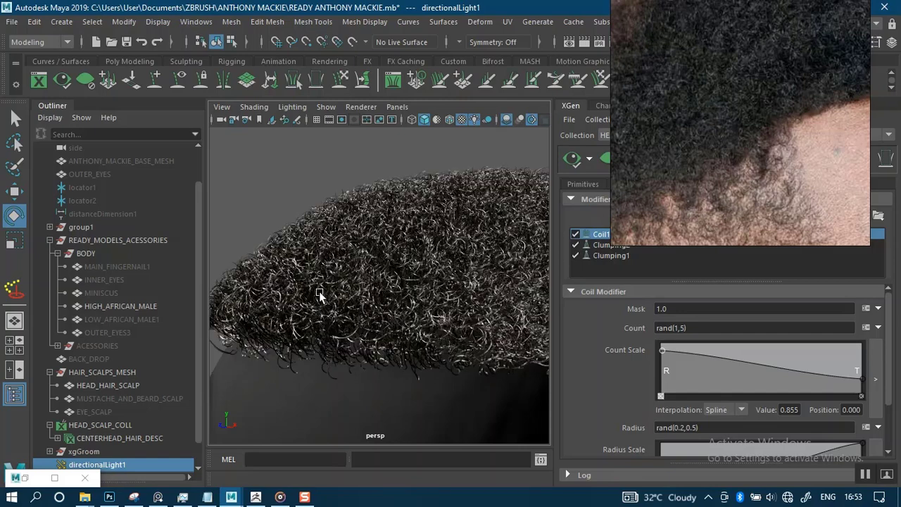
scroll(307, 234, "down", 5)
left_click_drag(308, 207, 333, 302, "alt")
scroll(330, 289, "up", 6)
middle_click_drag(327, 283, 335, 334, "alt")
Tumble around the head to inspect the curly hairline and scalp, then shift PureRef left.
middle_click_drag(314, 197, 333, 328, "alt")
right_click_drag(331, 312, 331, 257, "alt")
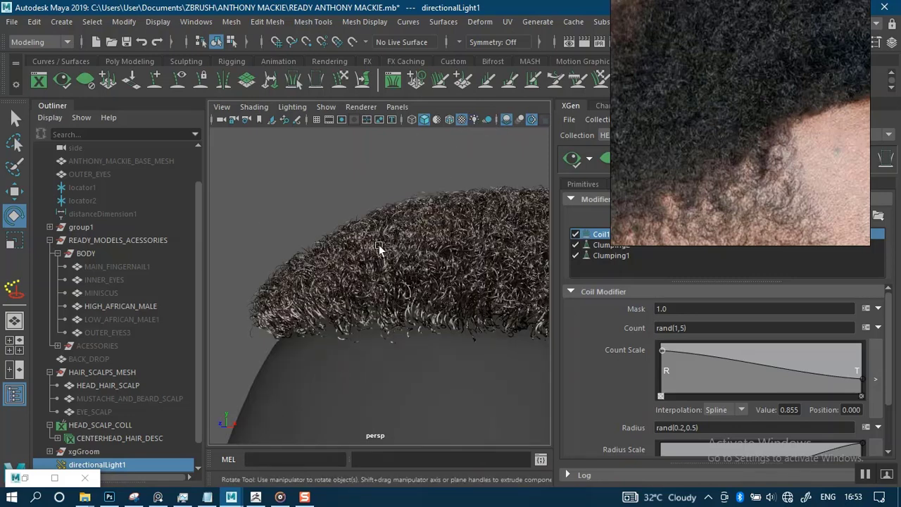
mouse_move(336, 192)
left_mouse_down("alt")
mouse_move(346, 207)
mouse_move(401, 206)
mouse_move(328, 225)
mouse_move(364, 215)
mouse_move(362, 187)
mouse_move(387, 213)
mouse_move(346, 232)
mouse_move(338, 250)
mouse_move(318, 245)
mouse_move(391, 234)
mouse_move(413, 199)
mouse_move(395, 189)
mouse_move(423, 286)
left_mouse_up("alt")
right_click_drag(423, 285, 432, 198, "alt")
left_click_drag(432, 197, 384, 194, "alt")
left_click_drag(713, 178, 198, 207)
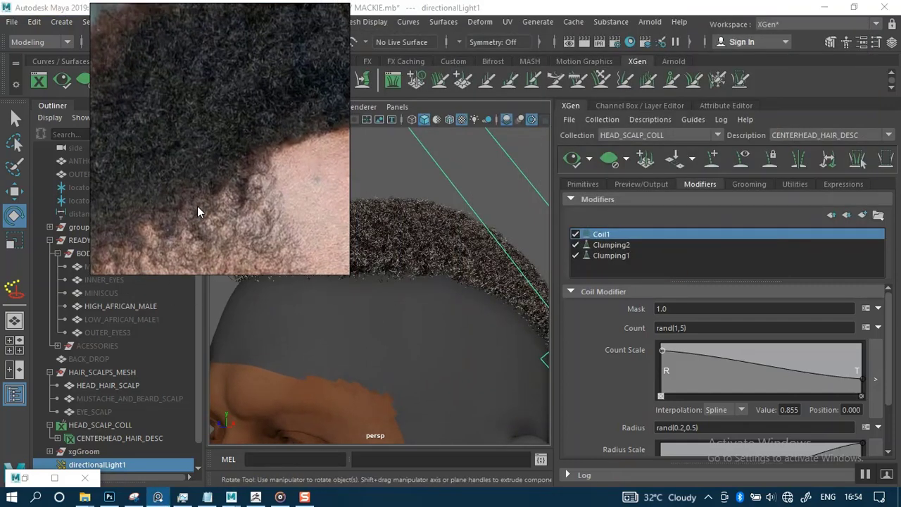
Move the PureRef window off the viewport and close its help overlay.
left_click_drag(164, 234, 81, 183)
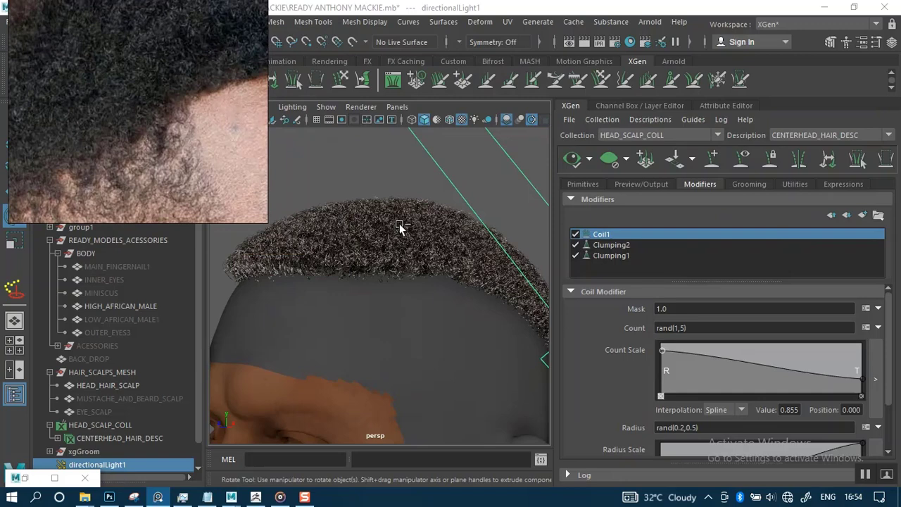
key("F1")
left_click_drag(386, 188, 247, 172, "alt")
left_click(291, 177)
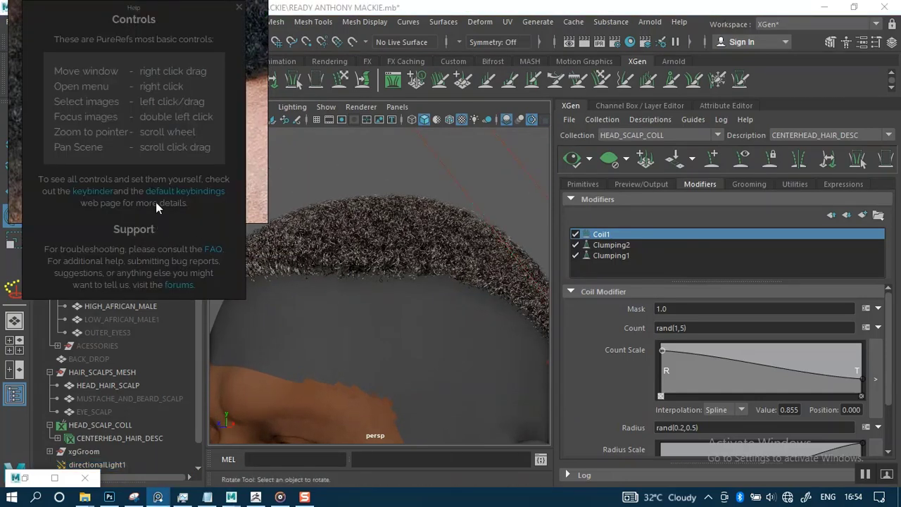
left_click(238, 8)
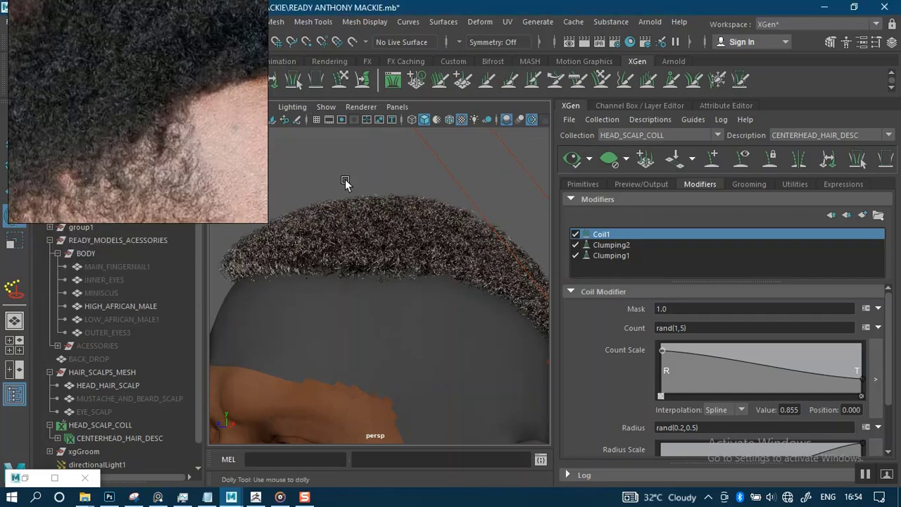
left_click_drag(345, 179, 348, 167, "alt")
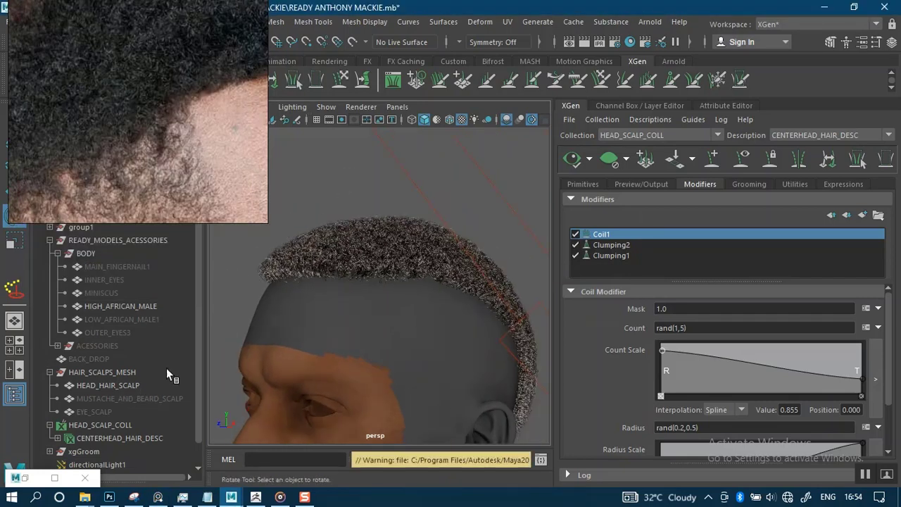
Hide directionalLight1 with Ctrl+H and select CENTERHEAD_HAIR_DESC in the Outliner.
left_click(470, 163)
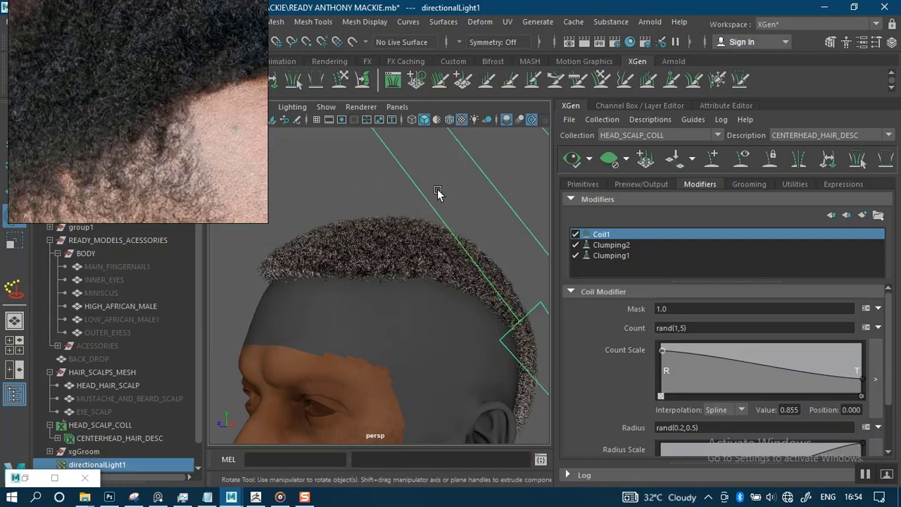
key("ctrl+h")
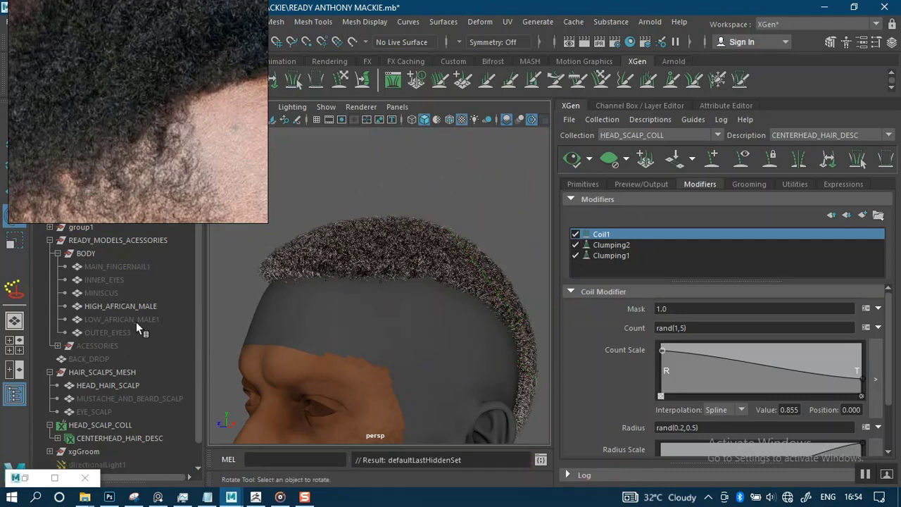
left_click(119, 436)
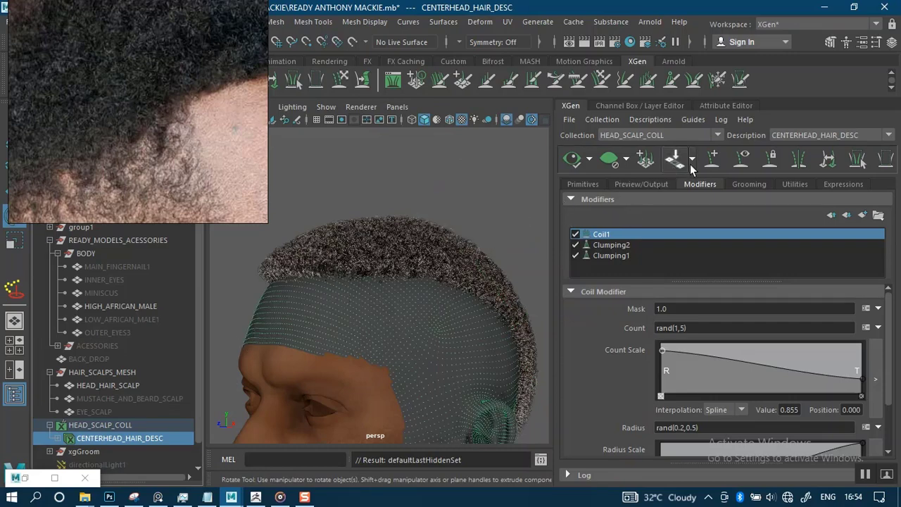
In hairPhysicalShader1, adjust the Root and Tip Color brightness sliders, lightening the tips toward grey.
left_click(710, 106)
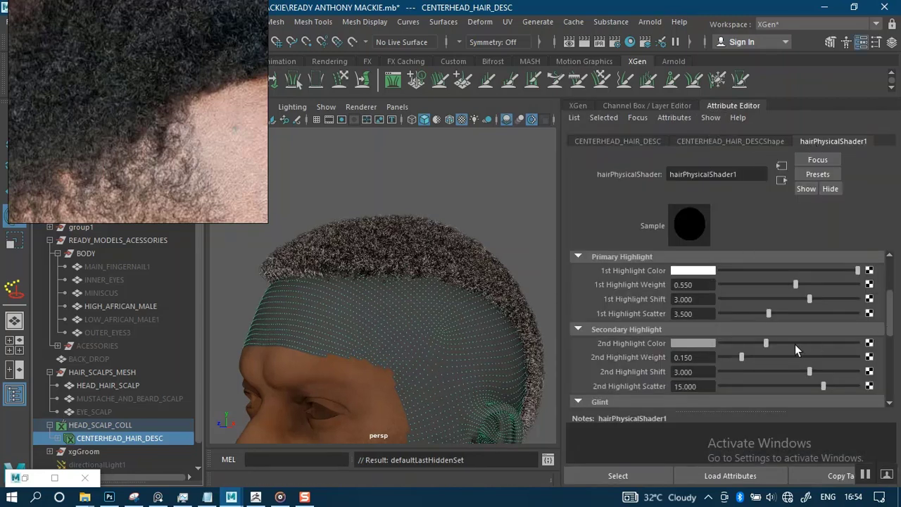
scroll(810, 317, "up", 5)
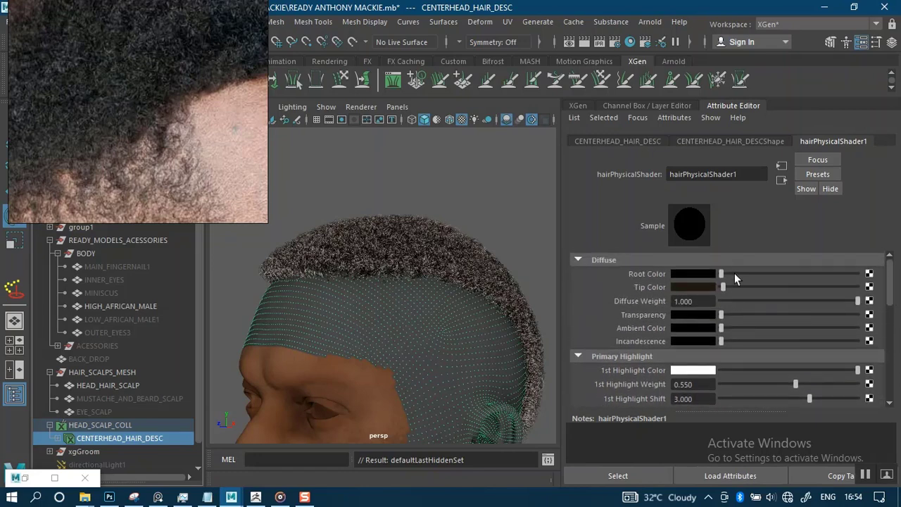
left_click_drag(758, 274, 771, 275)
left_click_drag(774, 273, 790, 270)
left_click_drag(738, 286, 789, 283)
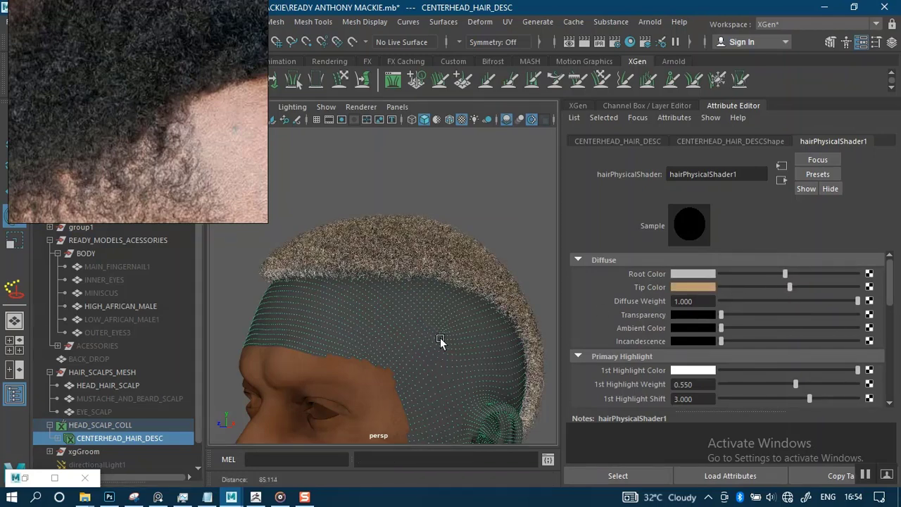
scroll(440, 339, "up", 5)
middle_click_drag(424, 308, 444, 324, "alt")
left_click_drag(425, 295, 412, 297, "alt")
left_click_drag(785, 274, 721, 290)
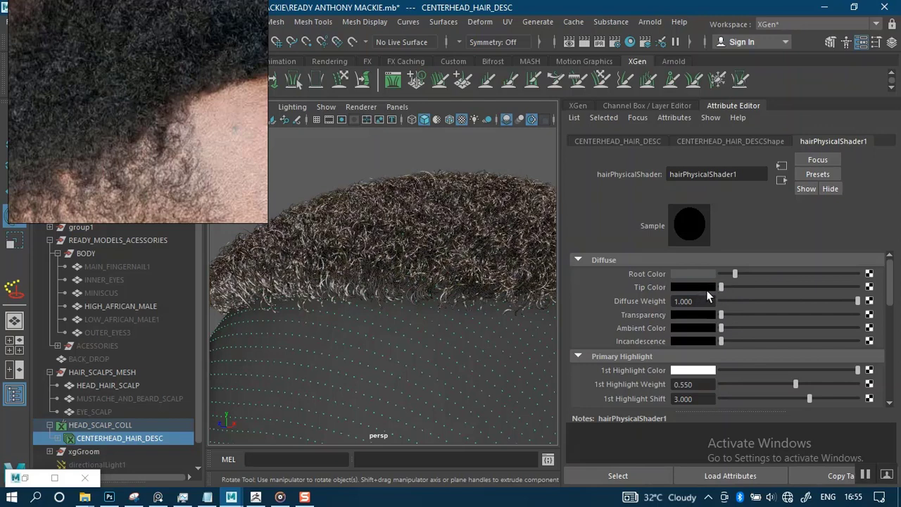
mouse_move(721, 288)
left_mouse_down()
mouse_move(743, 286)
mouse_move(706, 288)
left_mouse_up()
left_click_drag(740, 275, 732, 276)
Saturate the Root Color to brown in its colour picker, lighten it, and review the head.
left_click(712, 276)
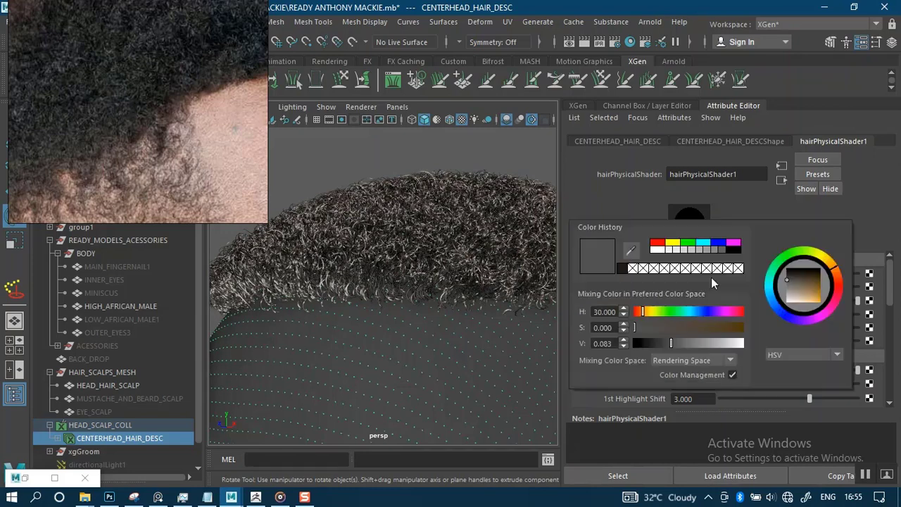
left_click_drag(692, 328, 699, 326)
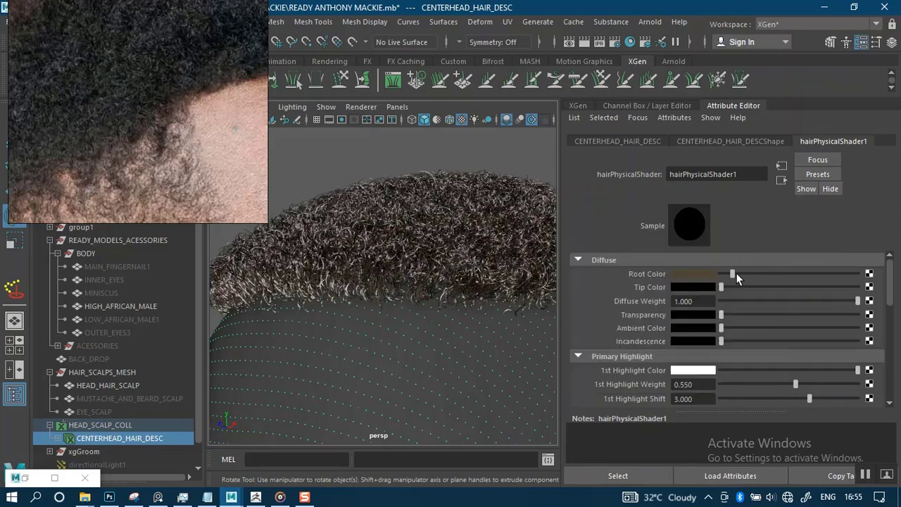
mouse_move(736, 273)
left_mouse_down()
mouse_move(752, 272)
mouse_move(735, 274)
left_mouse_up()
scroll(415, 201, "down", 7)
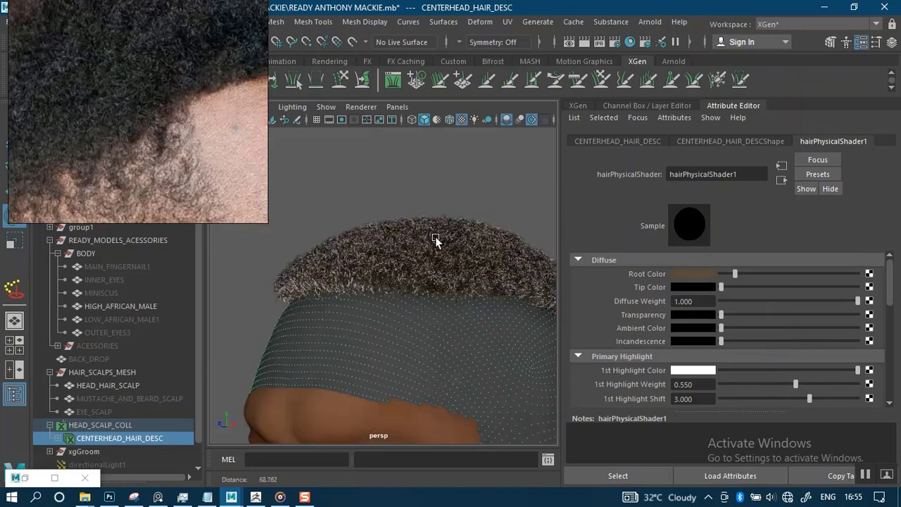
left_click_drag(434, 208, 400, 208, "alt")
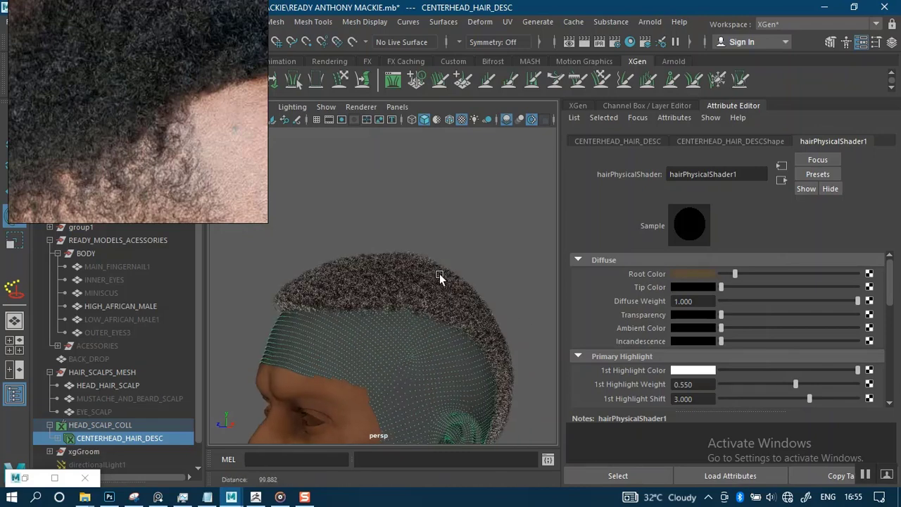
scroll(449, 288, "up", 4)
scroll(454, 293, "up", 4)
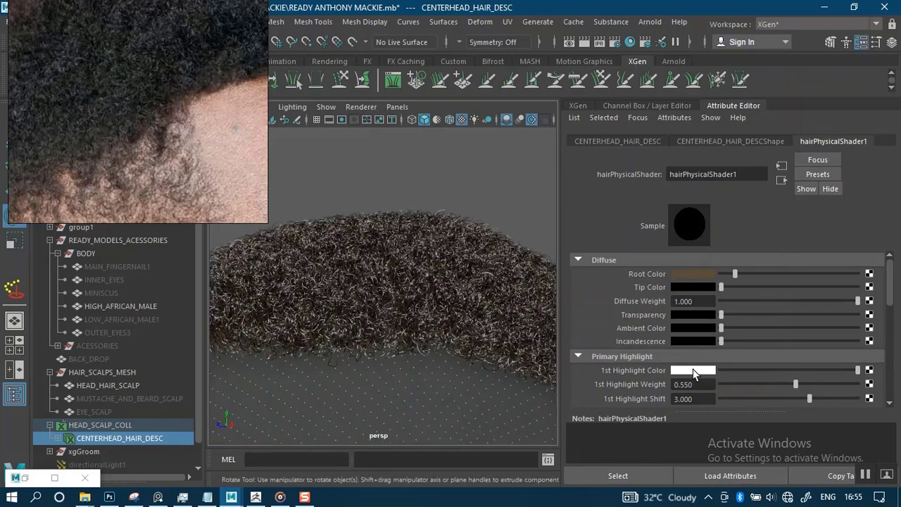
scroll(893, 320, "down", 3)
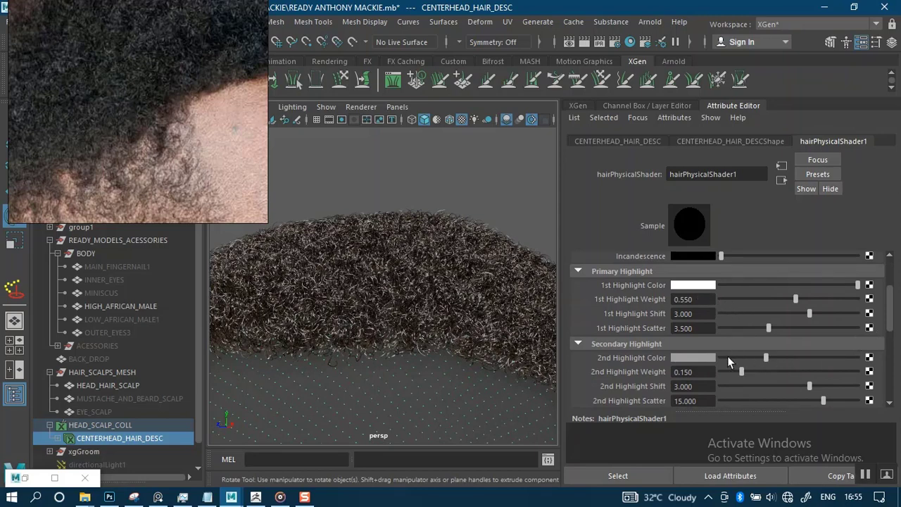
Saturate the 2nd Highlight Color to a warm brown and preview the hair.
left_click(701, 358)
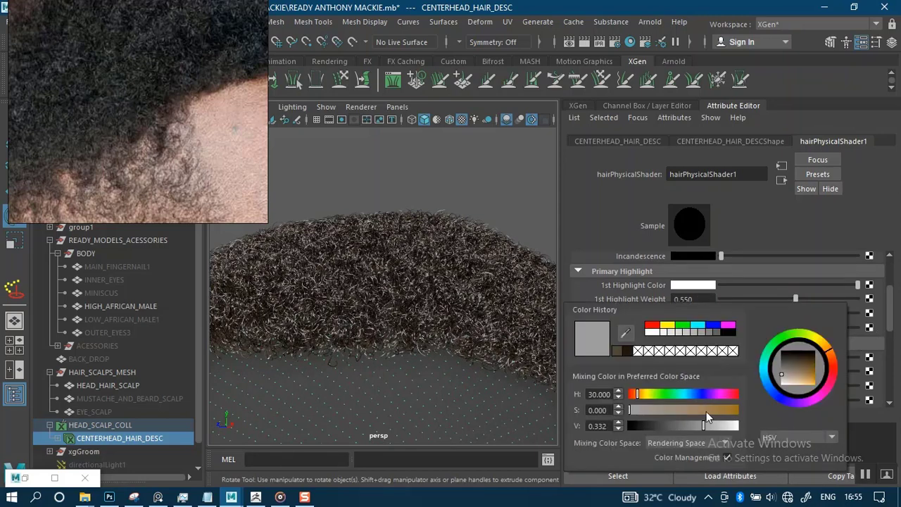
mouse_move(704, 410)
left_mouse_down()
mouse_move(669, 425)
mouse_move(687, 425)
left_mouse_up()
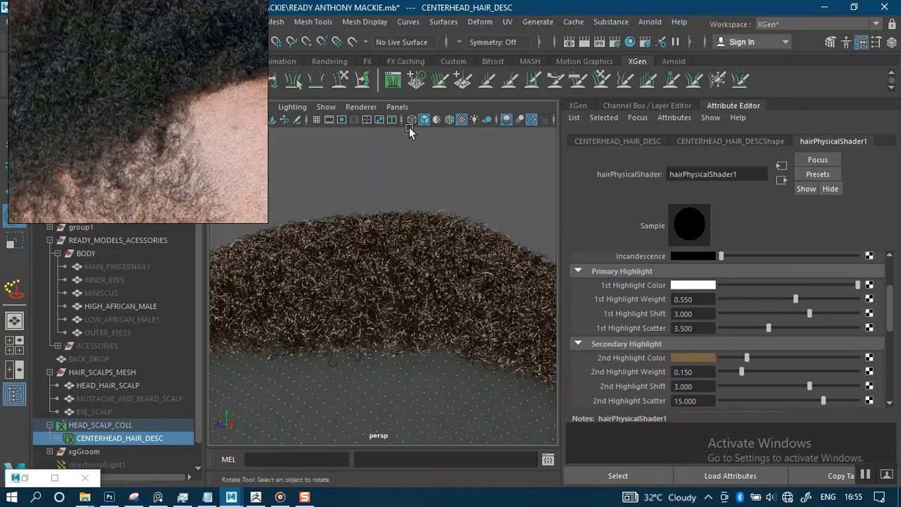
scroll(414, 159, "down", 5)
left_click(419, 190)
mouse_move(420, 191)
left_mouse_down("alt")
mouse_move(438, 199)
mouse_move(417, 193)
left_mouse_up("alt")
scroll(443, 296, "up", 8)
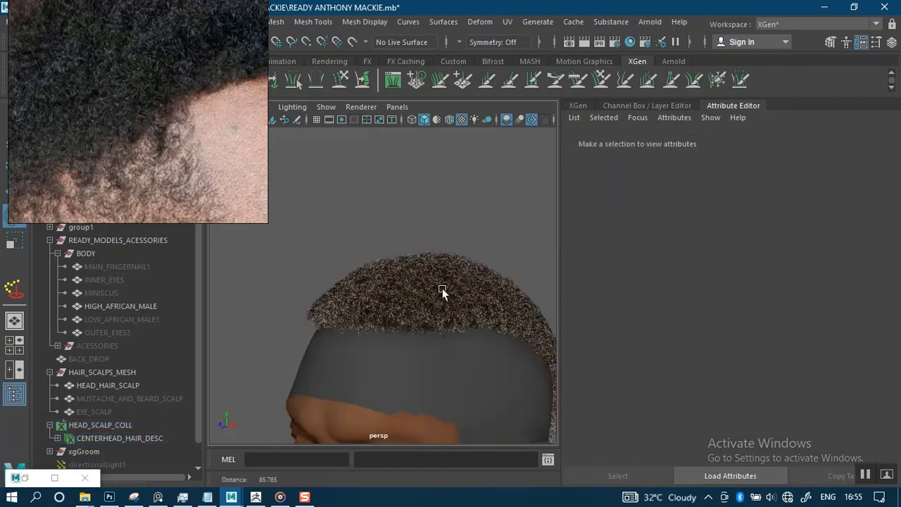
scroll(451, 309, "down", 4)
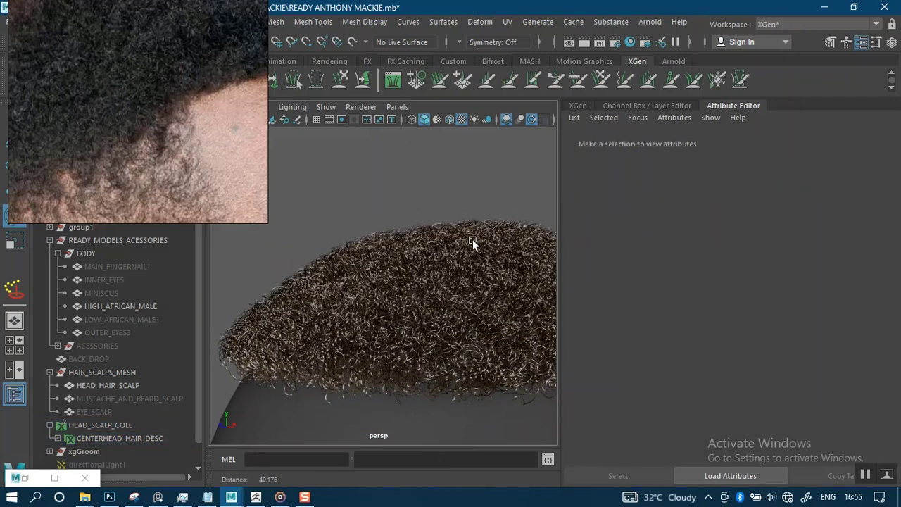
Dim the 1st Highlight Color from white and set its Saturation near 0.385 for a greyish beige.
left_click(147, 438)
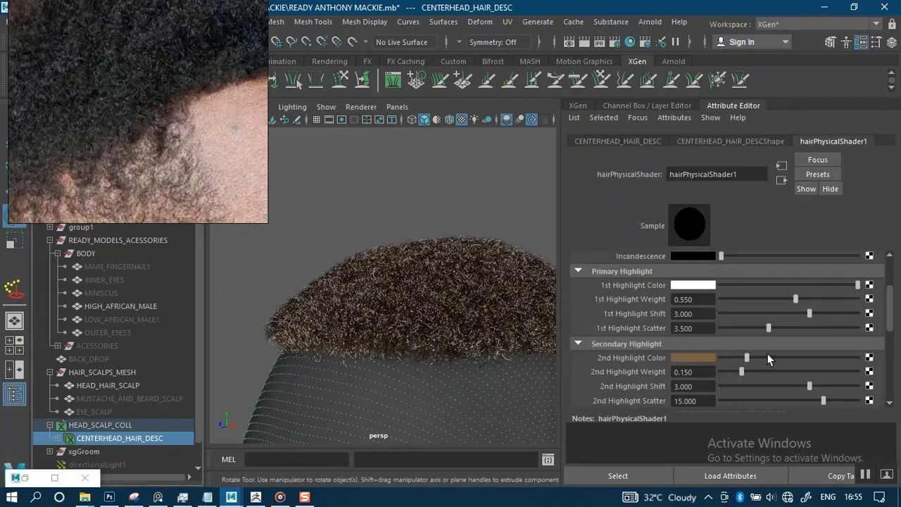
left_click_drag(774, 285, 734, 284)
left_click(748, 285)
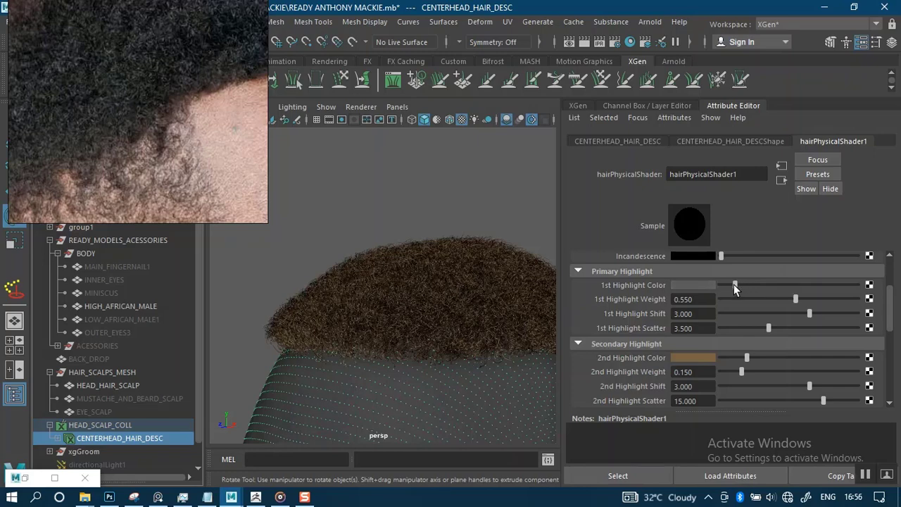
scroll(452, 294, "up", 5)
key("e")
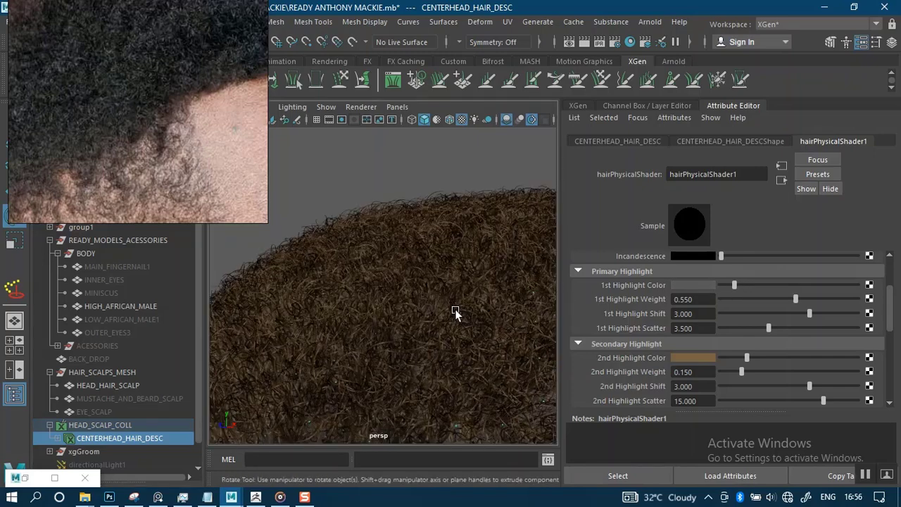
left_click(758, 285)
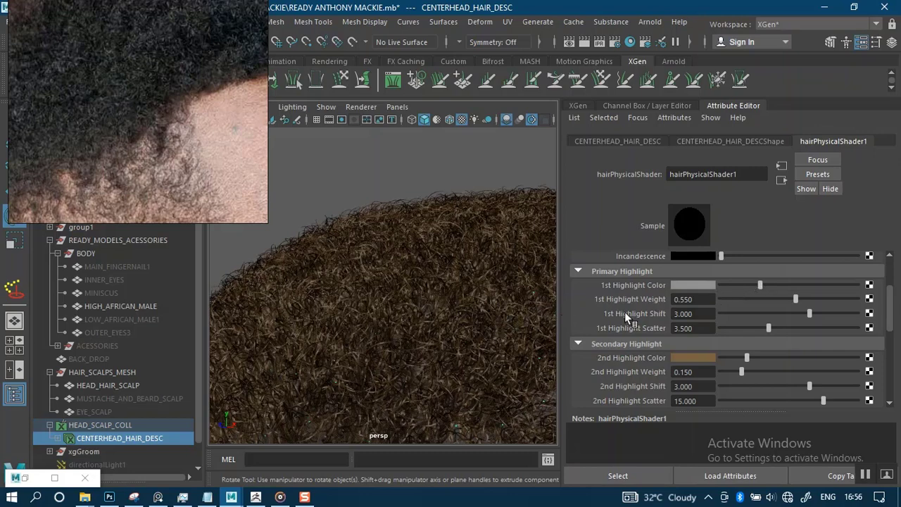
left_click(718, 286)
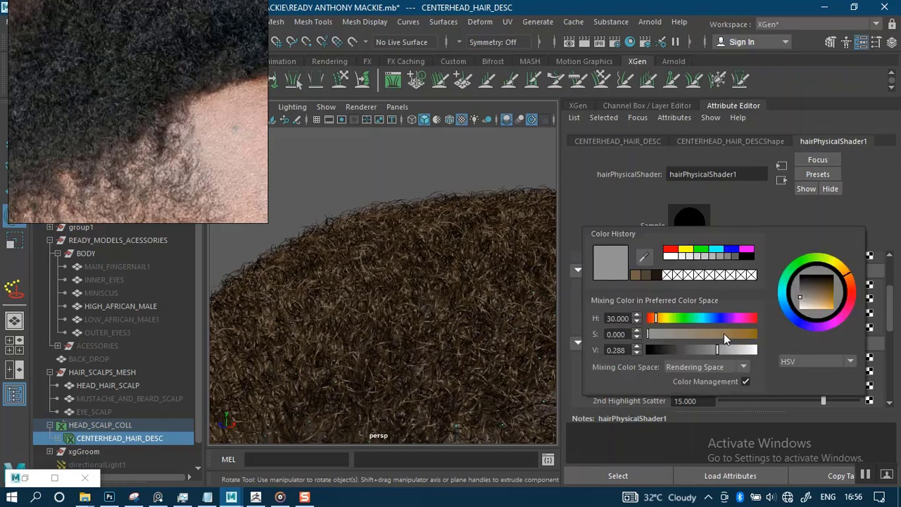
left_click(724, 333)
left_click_drag(720, 335, 690, 337)
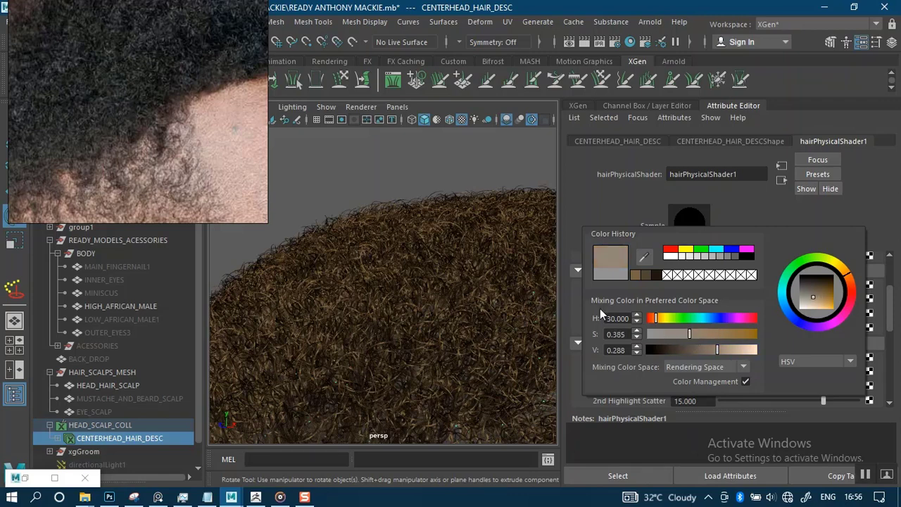
Clear the selection and pan along the hairline to review the brownish curls.
scroll(400, 148, "down", 5)
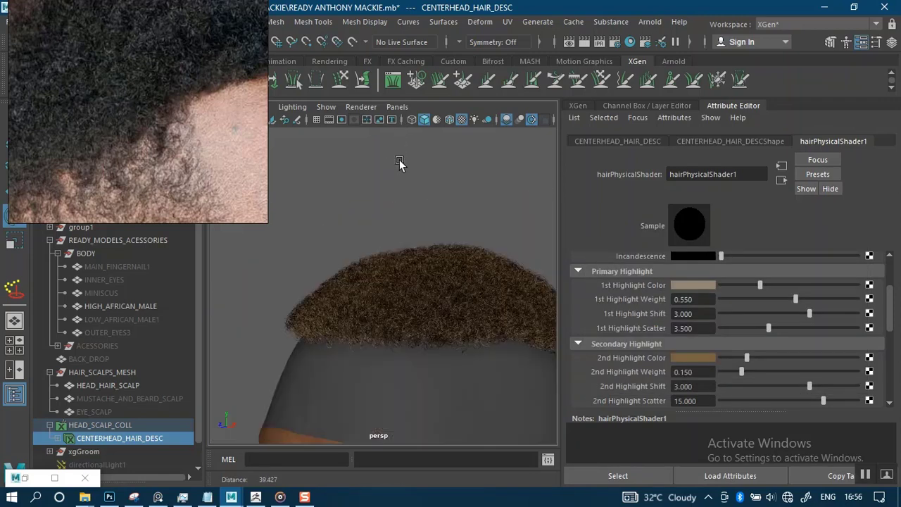
left_click(418, 202)
key("e")
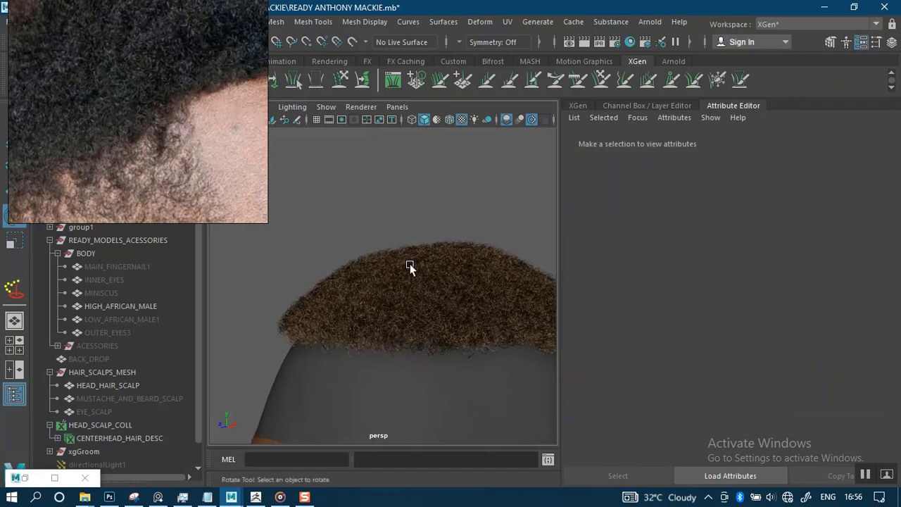
scroll(424, 283, "up", 5)
middle_click_drag(392, 245, 401, 192, "alt")
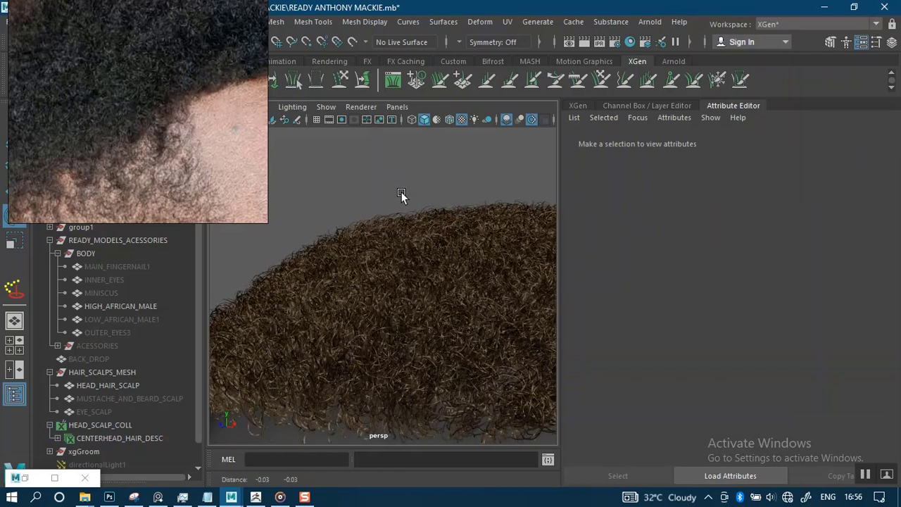
scroll(393, 219, "up", 3)
middle_click_drag(391, 317, 406, 293, "alt")
scroll(405, 291, "down", 4)
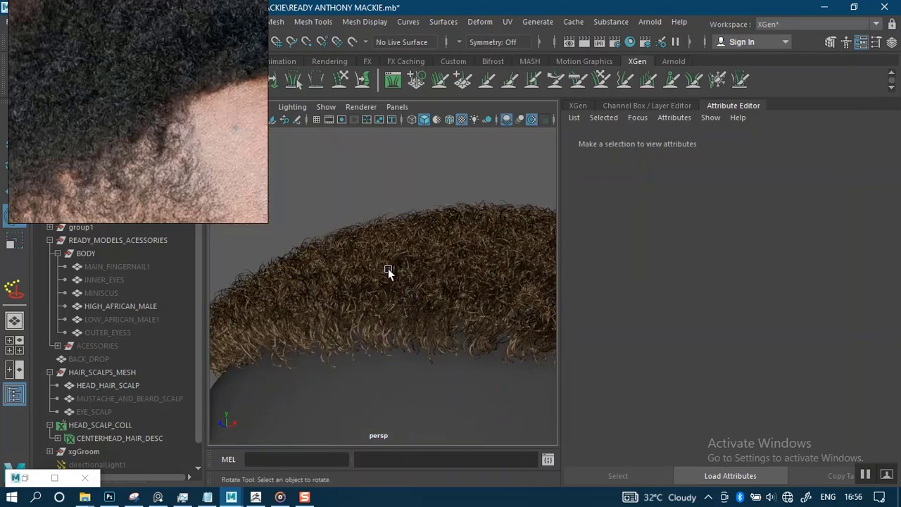
scroll(373, 159, "down", 5)
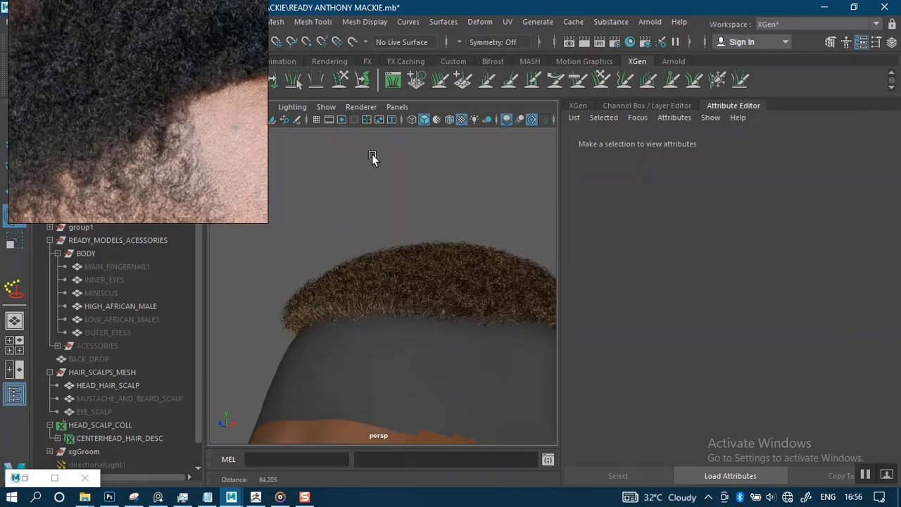
left_click_drag(393, 207, 397, 248, "alt")
scroll(412, 282, "up", 10)
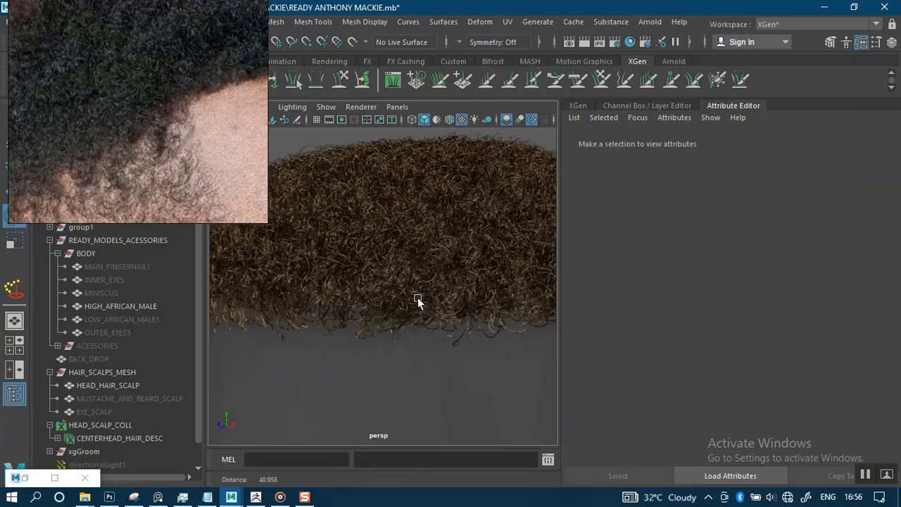
scroll(368, 173, "down", 10)
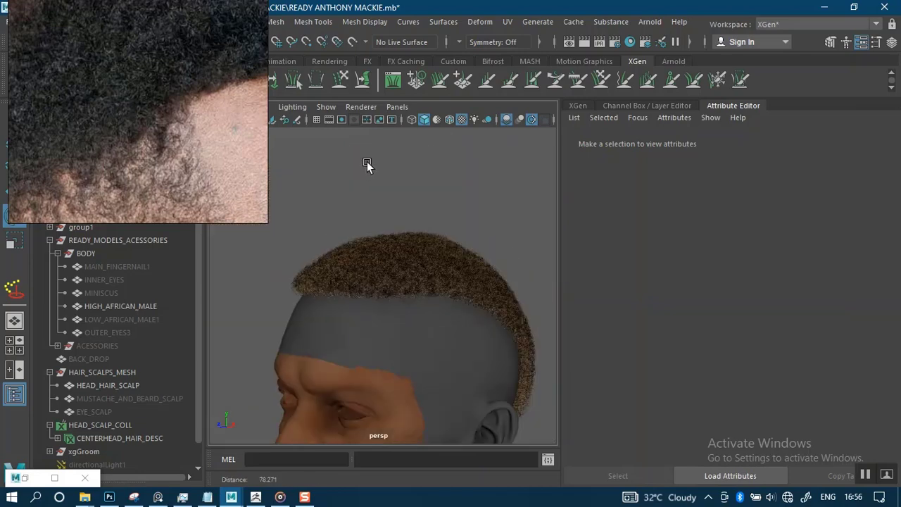
left_click_drag(406, 200, 410, 207, "alt")
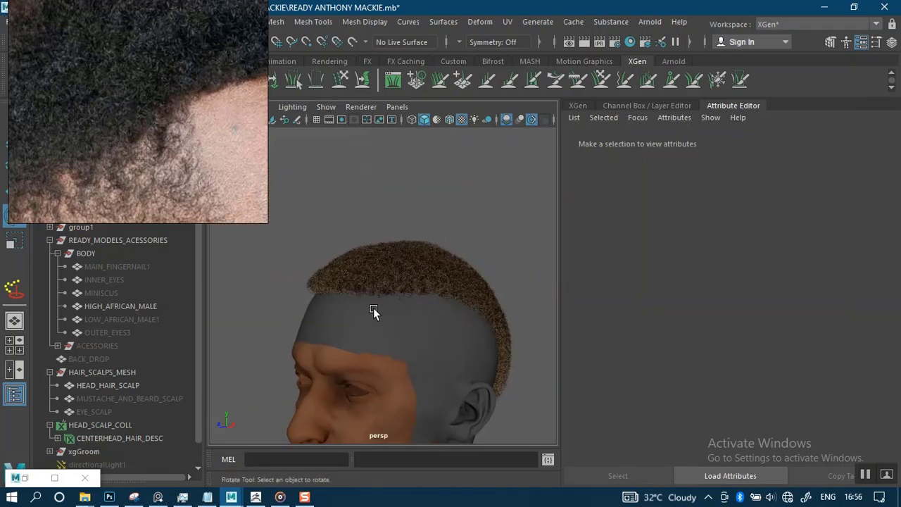
right_click_drag(373, 308, 376, 393, "alt")
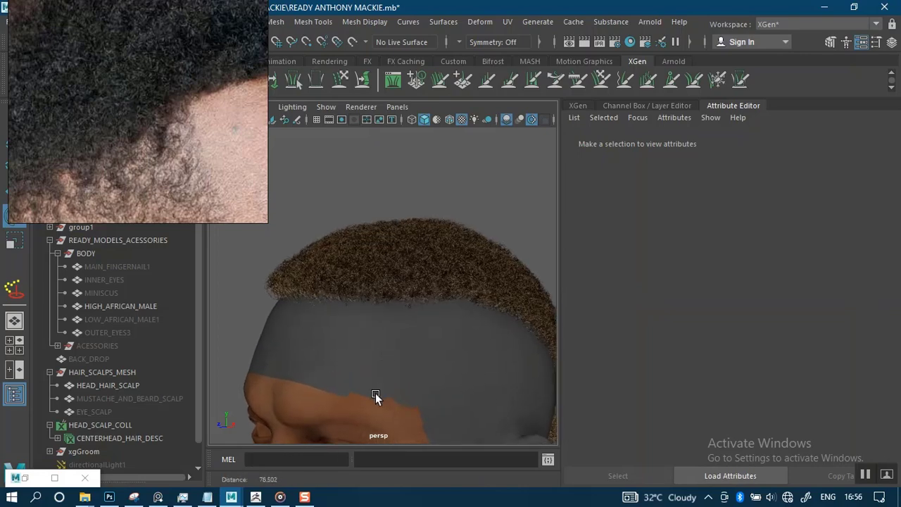
left_click(113, 437)
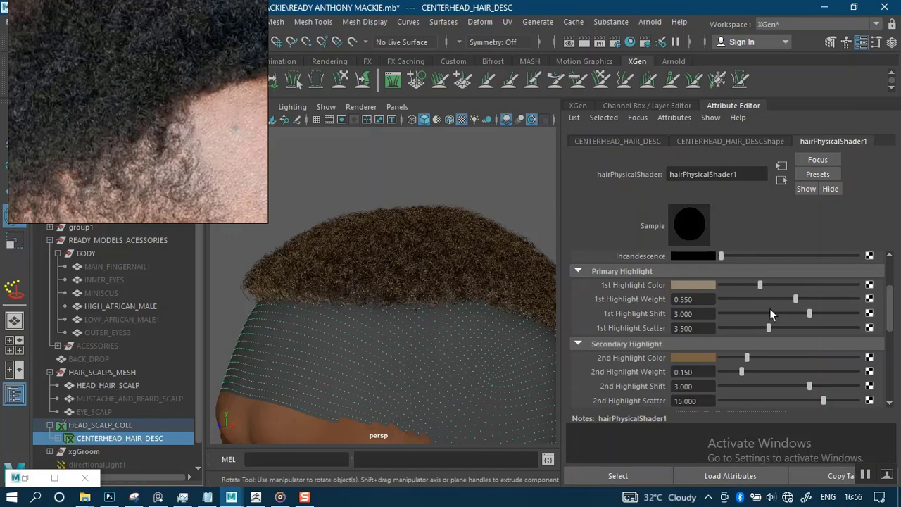
Brighten the primary highlight colour and move the view closer to the hair.
left_click_drag(771, 285, 868, 291)
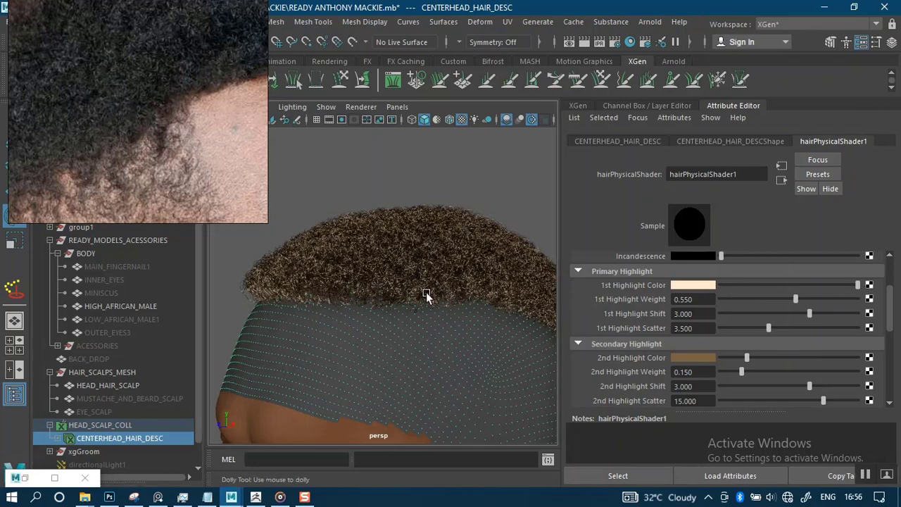
right_click_drag(426, 296, 444, 343, "alt")
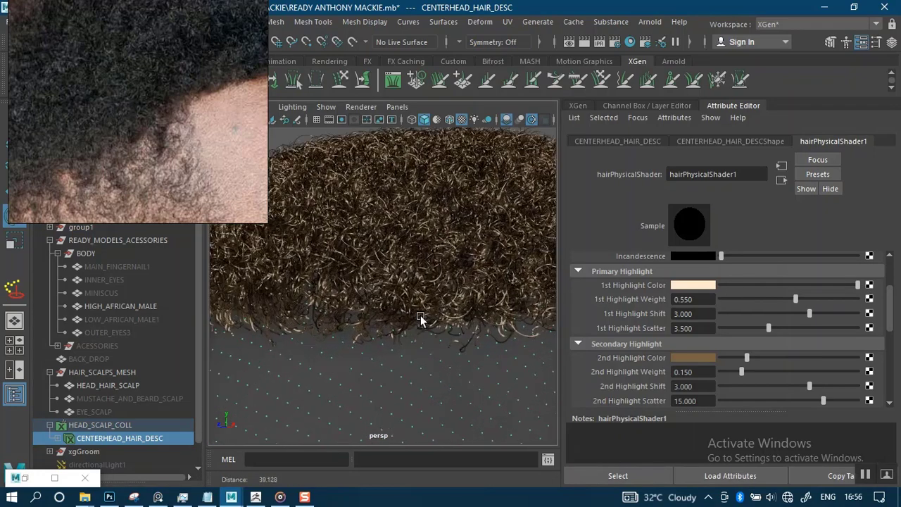
scroll(416, 294, "down", 3)
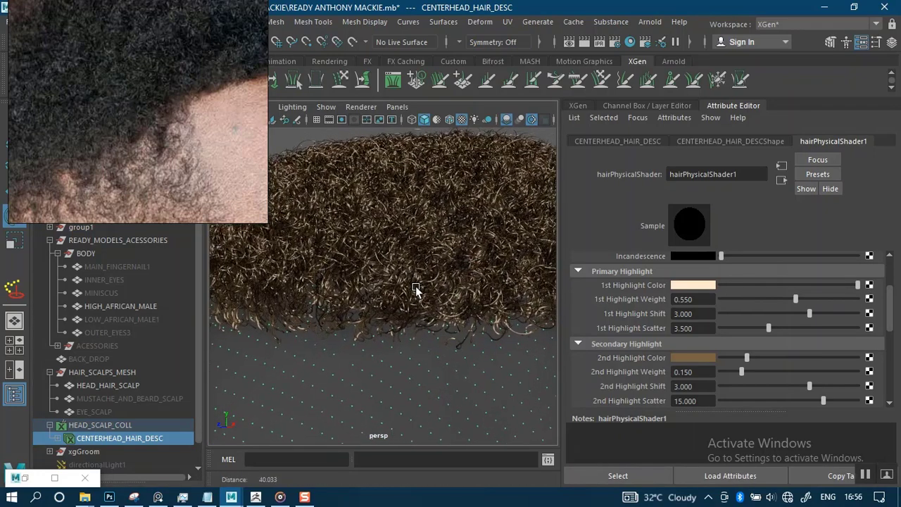
Save the scene with Ctrl+S and show the XGen Modifiers tab with Coil1.
key("ctrl+s")
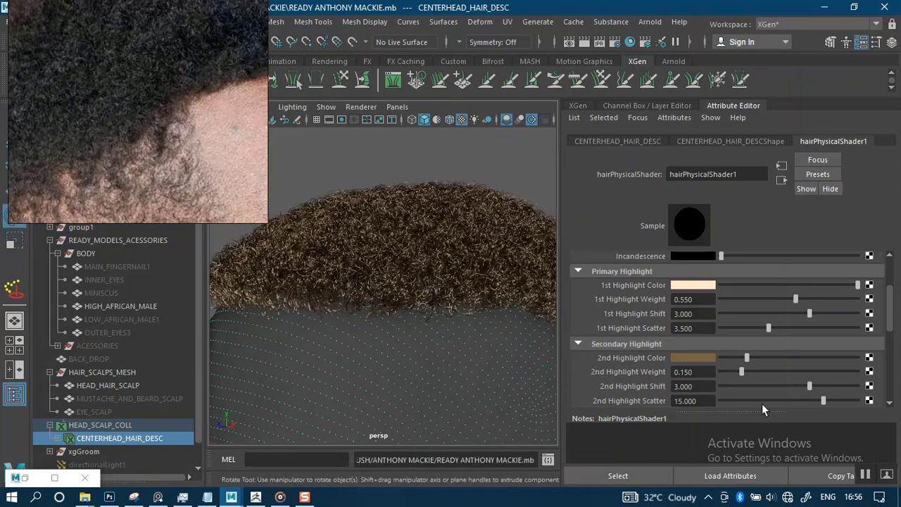
left_click(873, 481)
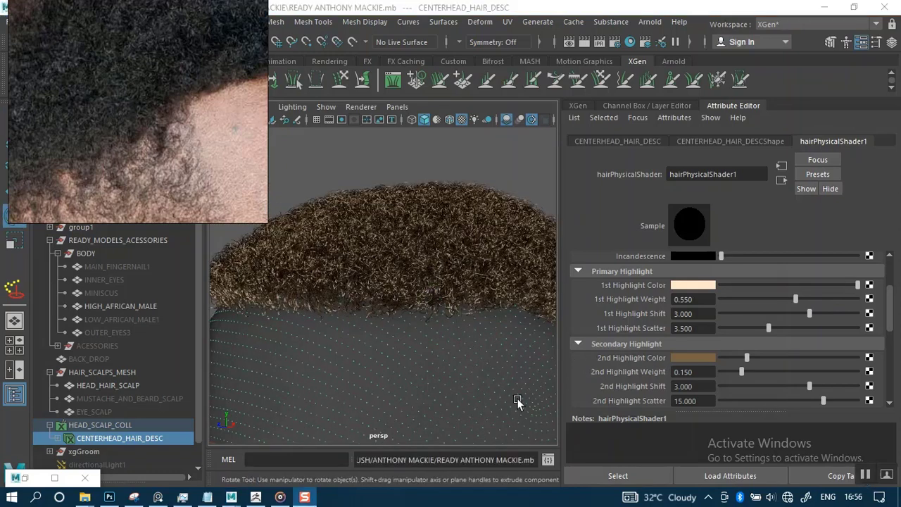
left_click(371, 315)
scroll(362, 270, "down", 4)
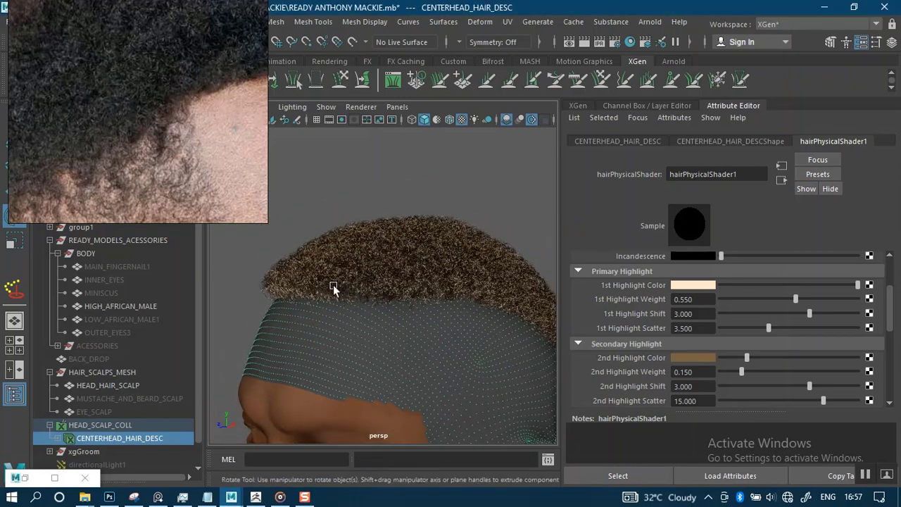
left_click(578, 106)
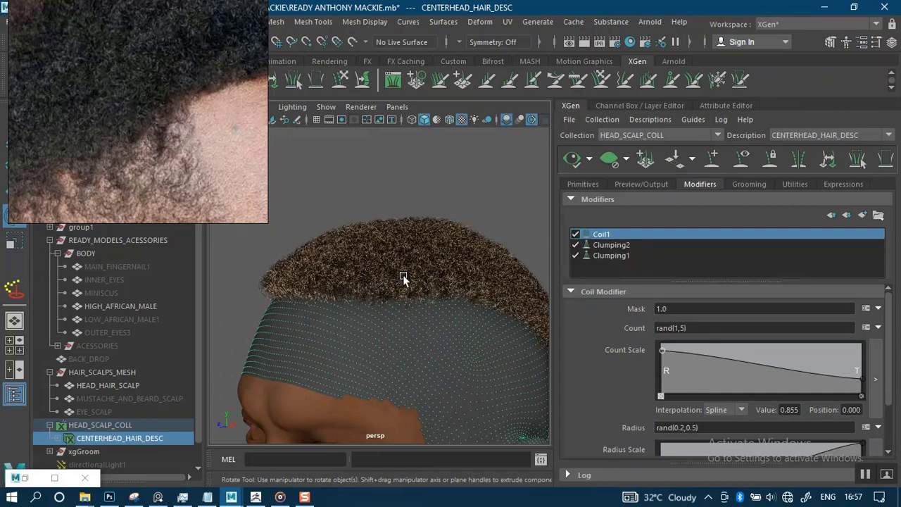
Select HEAD_HAIR_SCALP in the Outliner and hide it with Ctrl+H, exposing the head's skin.
left_click_drag(403, 277, 326, 341, "alt")
left_click(354, 168)
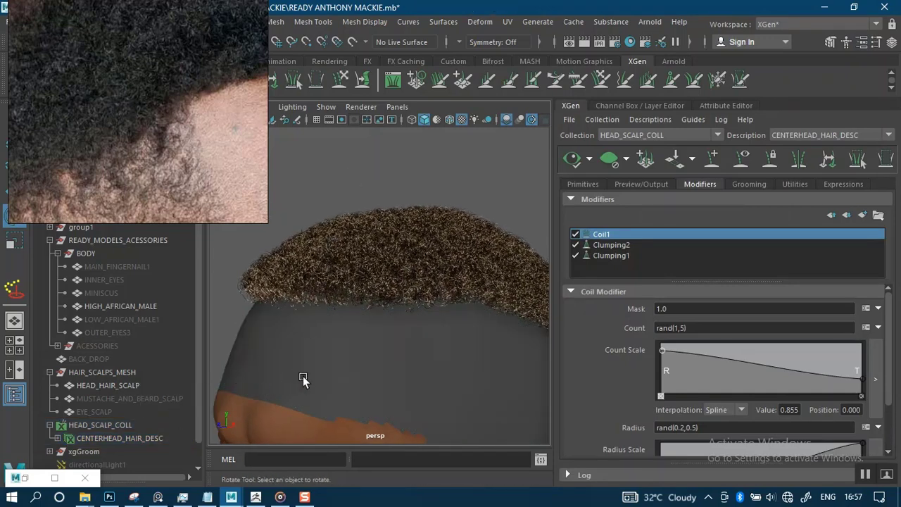
left_click(352, 352)
left_click(352, 189)
left_click(344, 394)
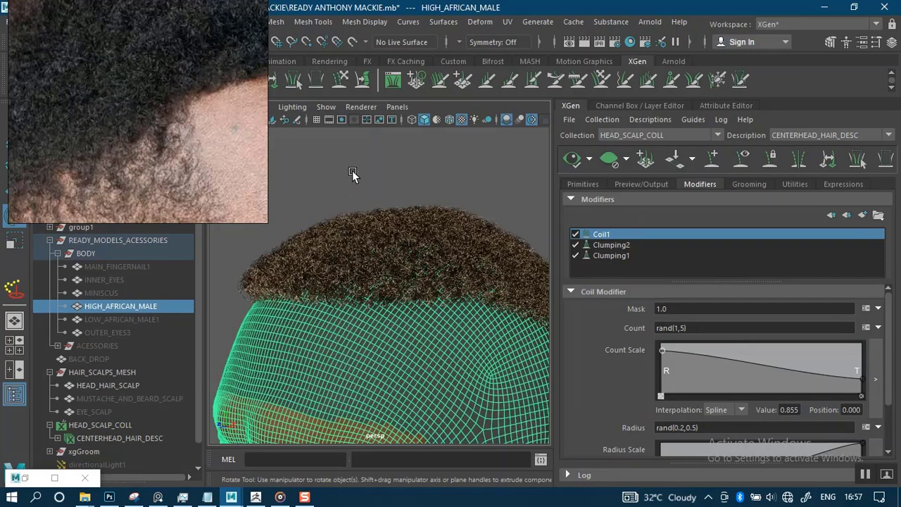
mouse_move(334, 274)
left_mouse_down("alt")
mouse_move(333, 261)
mouse_move(334, 273)
left_mouse_up("alt")
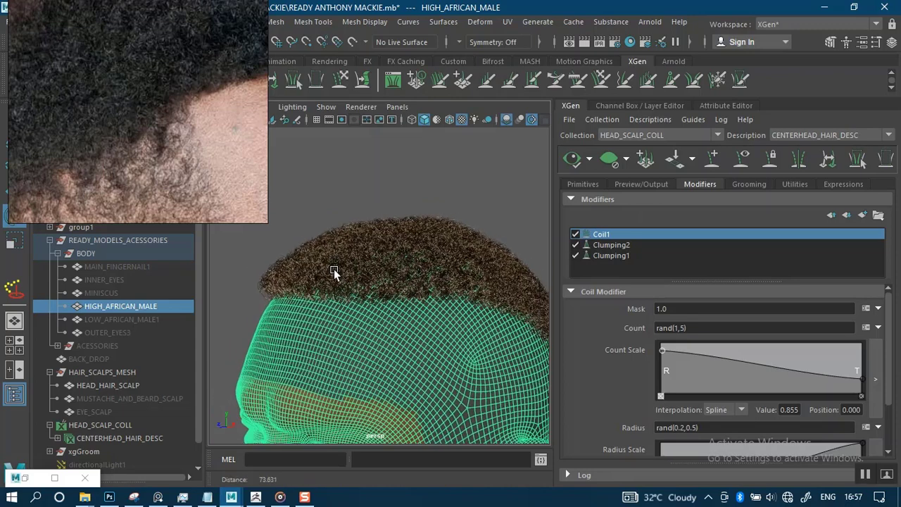
scroll(335, 273, "down", 1)
left_click(322, 192)
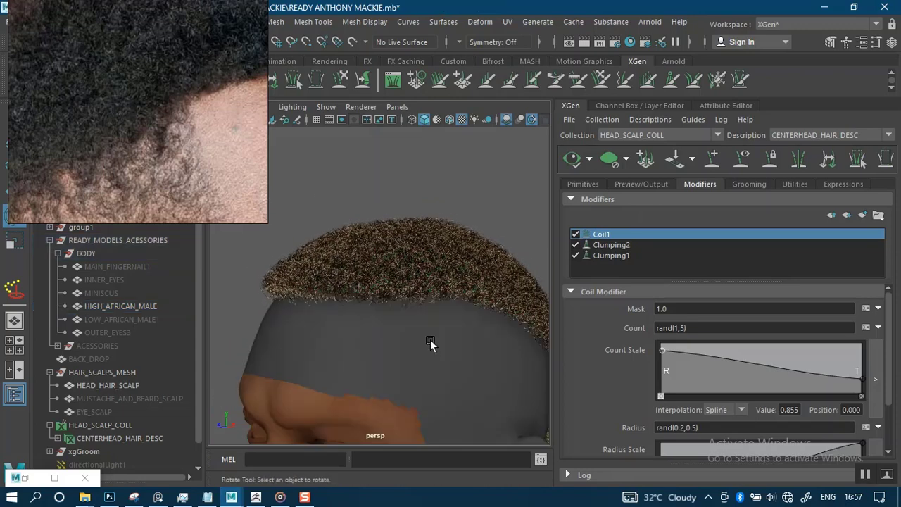
left_click(125, 385)
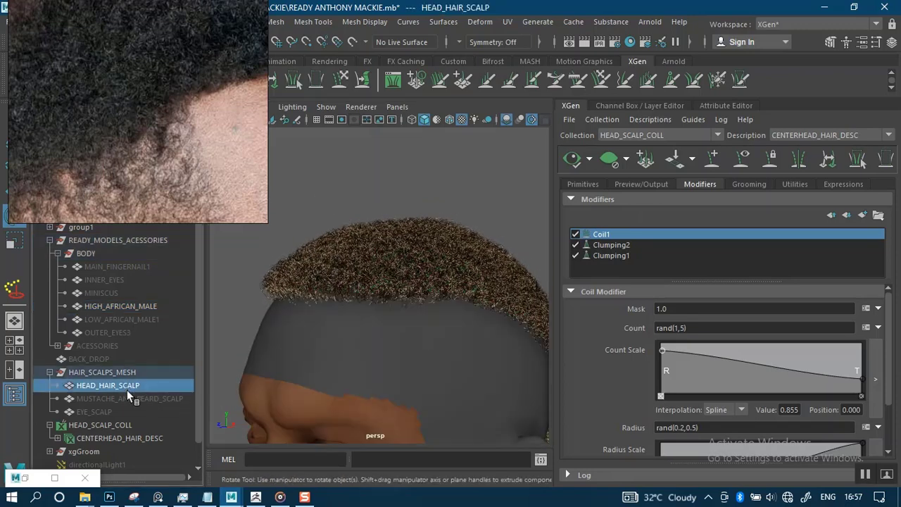
key("ctrl+h")
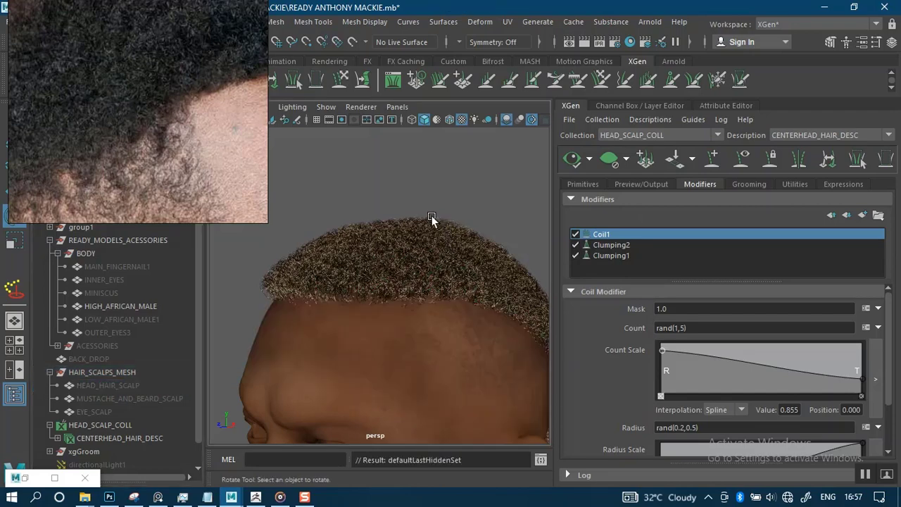
scroll(408, 240, "up", 5)
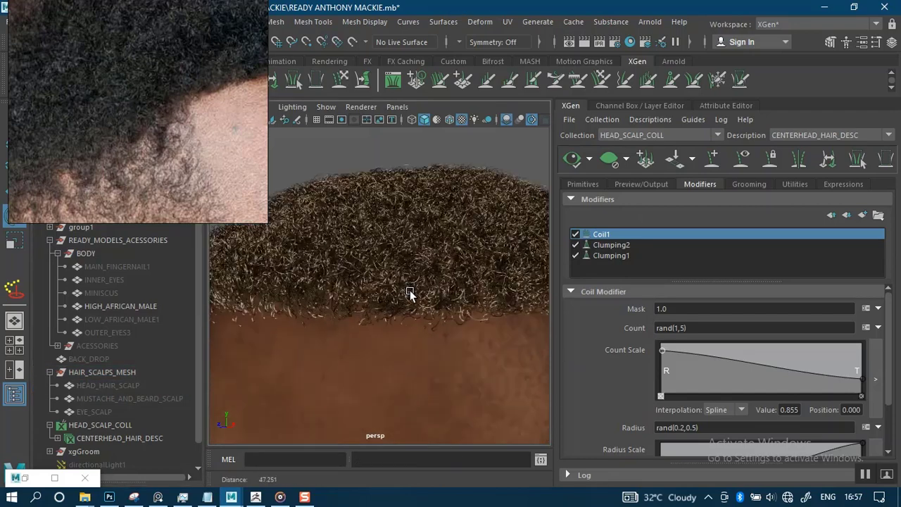
Add a Noise modifier through the Add Modifier chooser, creating Noise1 above Coil1.
left_click(863, 215)
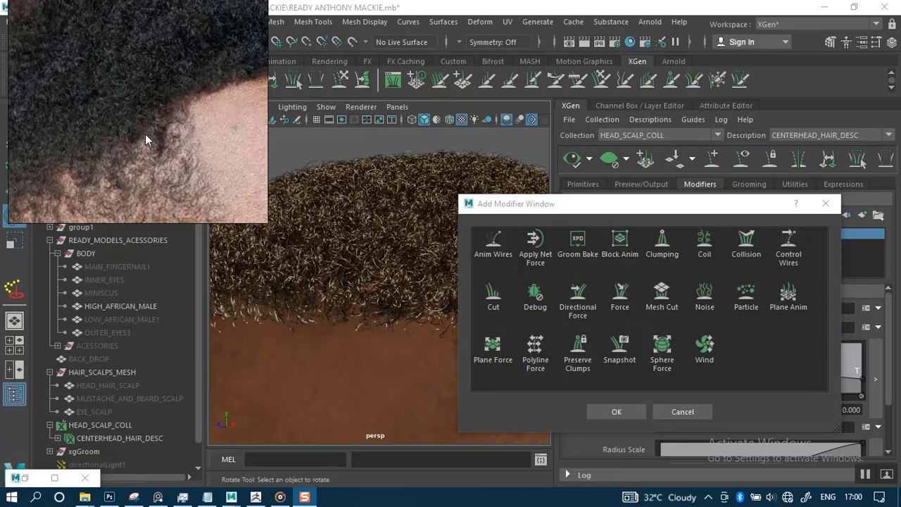
middle_click_drag(160, 73, 83, 89)
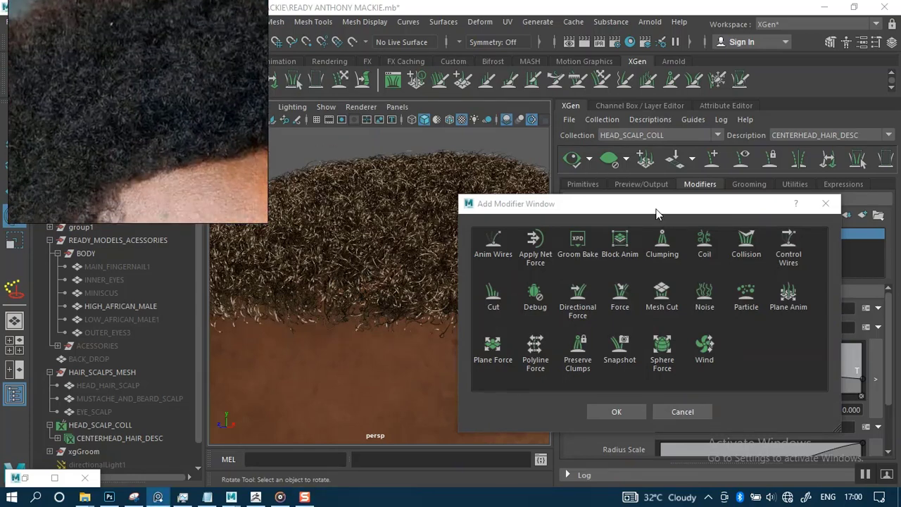
left_click_drag(630, 204, 650, 197)
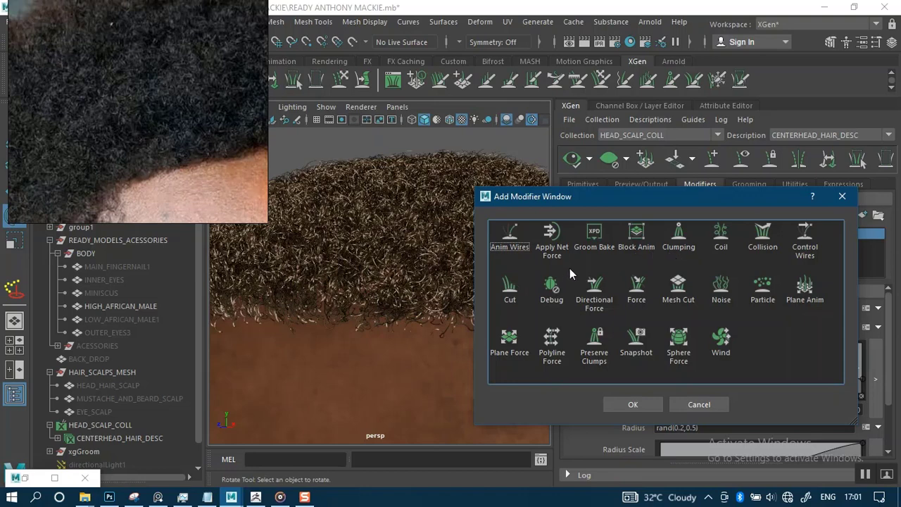
left_click(722, 285)
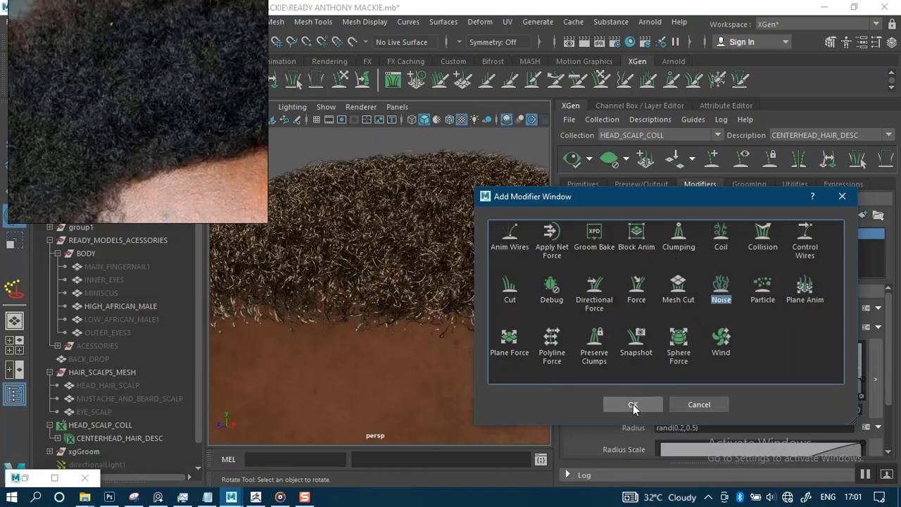
left_click(629, 405)
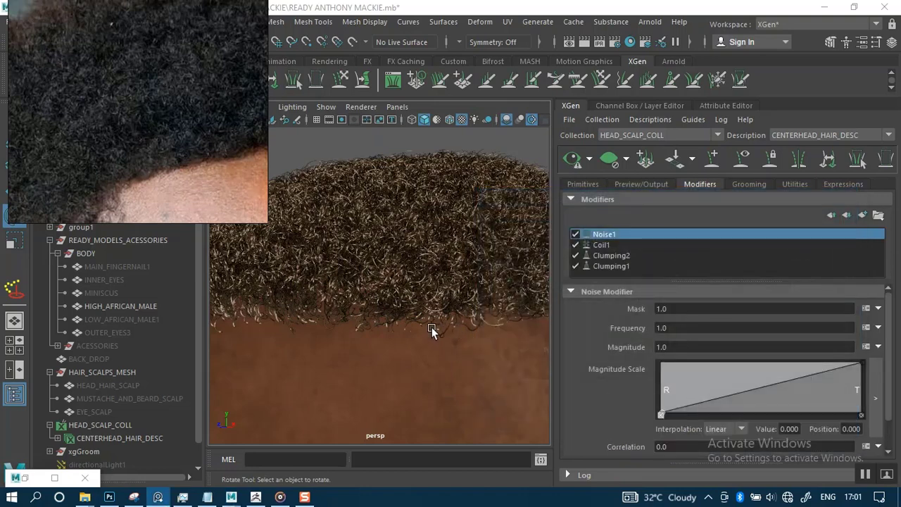
Regenerate the XGen preview with Noise1 active and tilt the view to inspect the forehead curls.
left_click(572, 159)
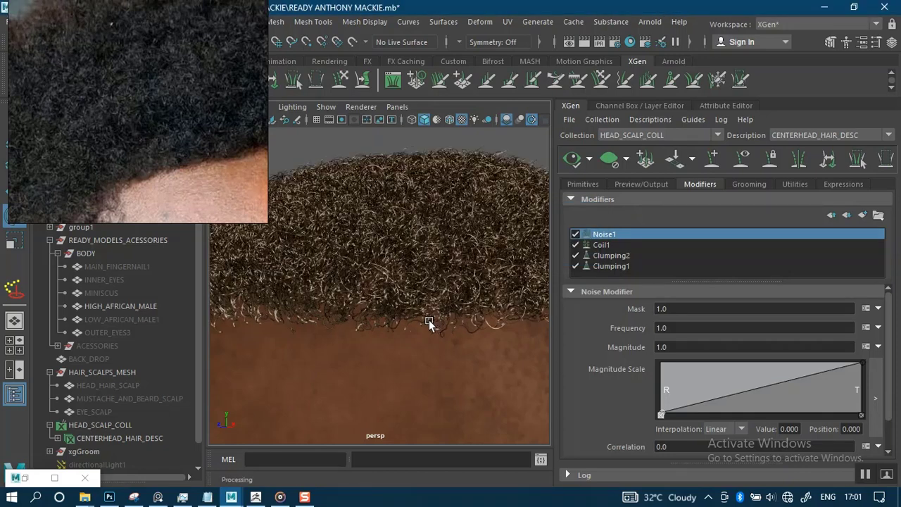
scroll(389, 259, "down", 8)
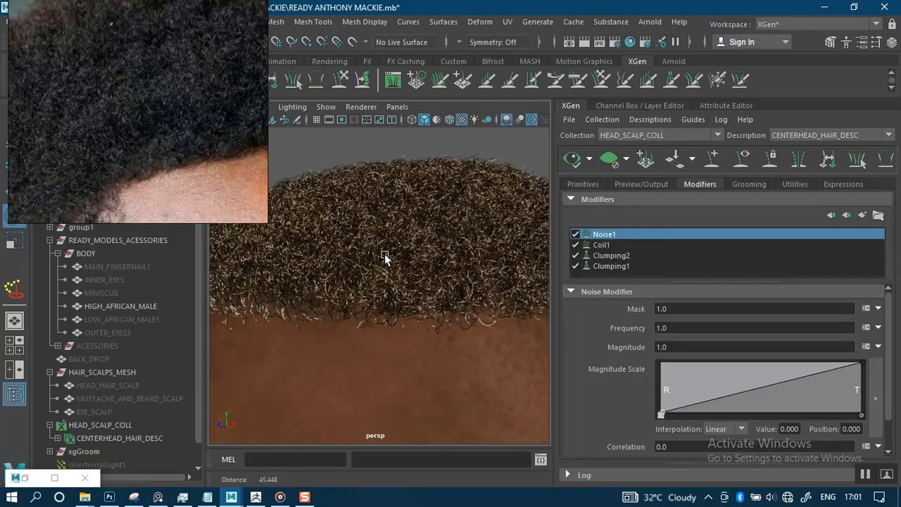
scroll(431, 341, "up", 1)
scroll(431, 343, "up", 8)
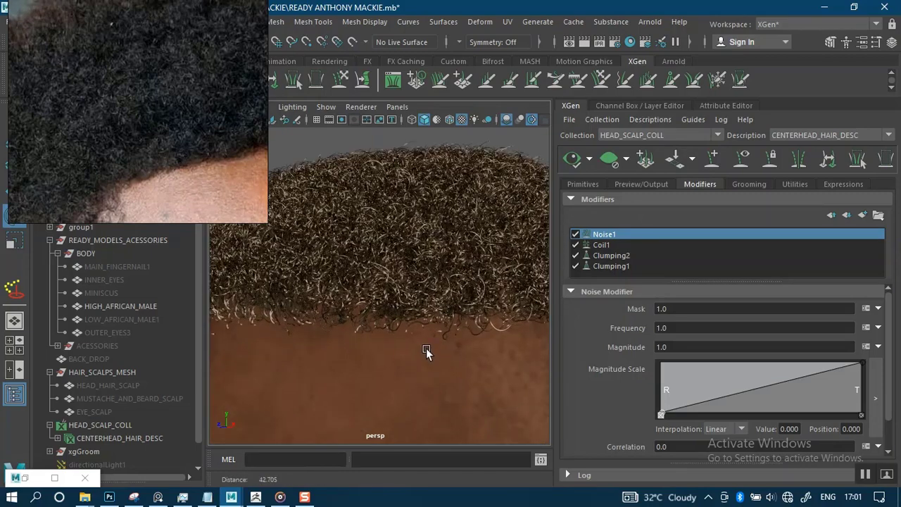
scroll(406, 251, "down", 6)
mouse_move(421, 318)
left_mouse_down("alt")
mouse_move(482, 299)
mouse_move(415, 311)
left_mouse_up("alt")
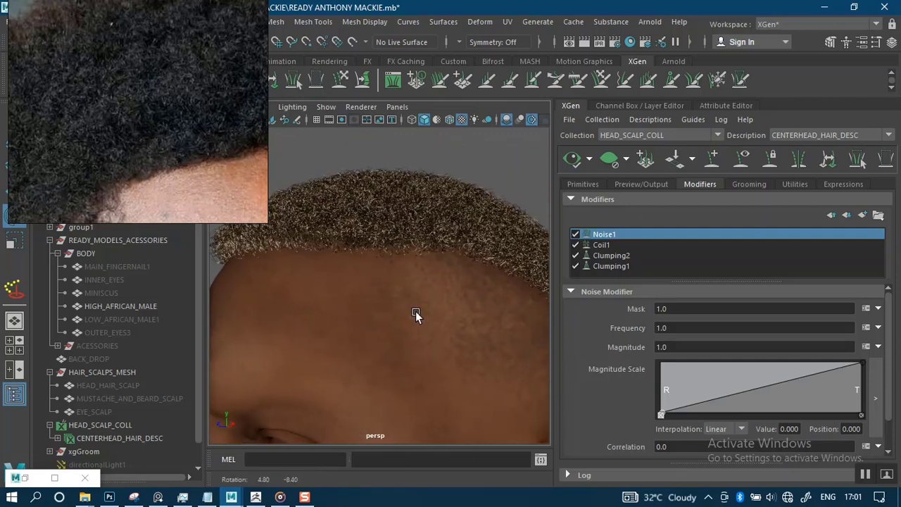
left_click(30, 476)
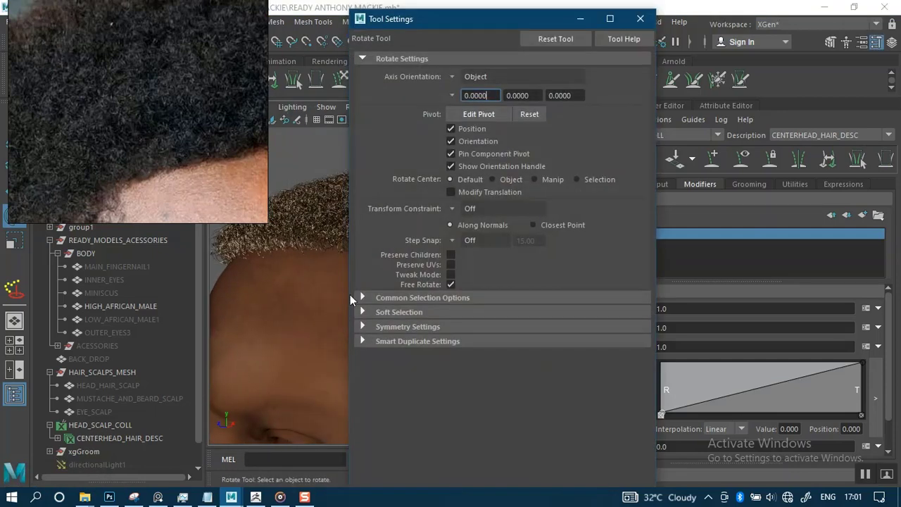
left_click(575, 20)
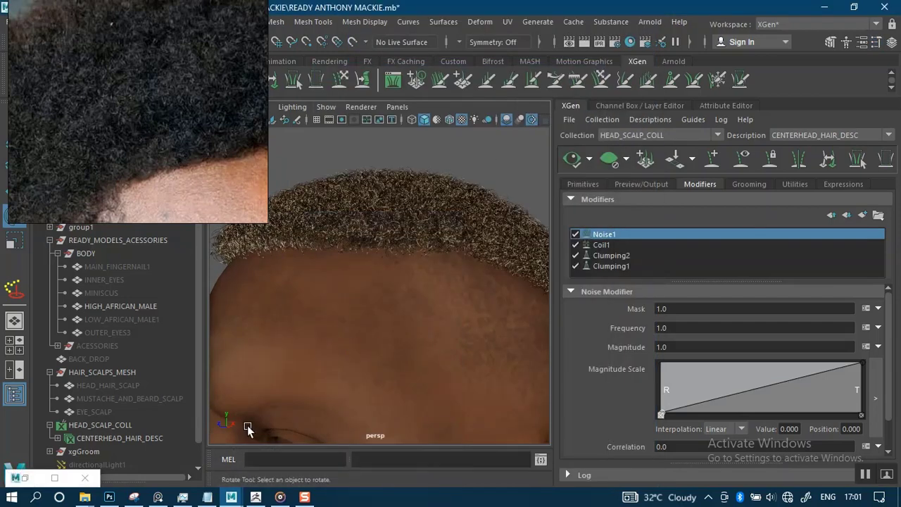
Bring up the Notepad hair notes and copy the Noise Frequency expression rand(0.0,1.3).
left_click(207, 497)
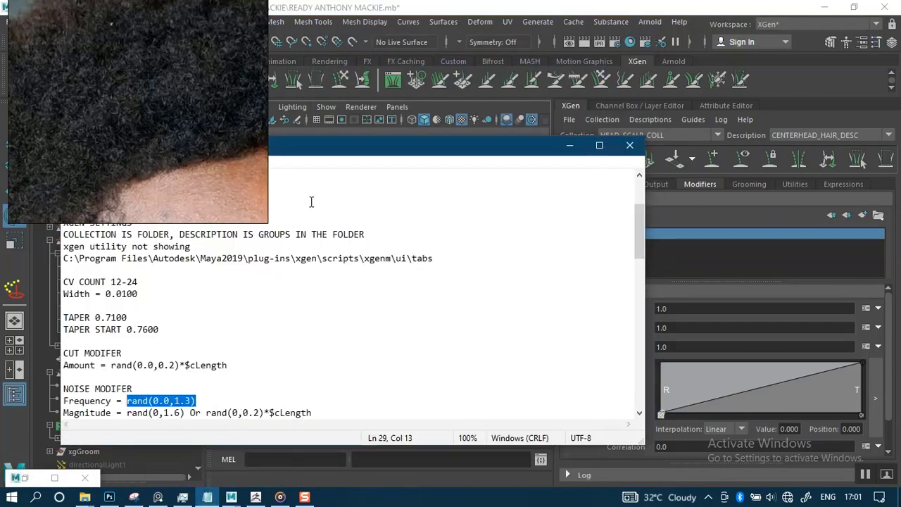
left_click_drag(344, 149, 432, 126)
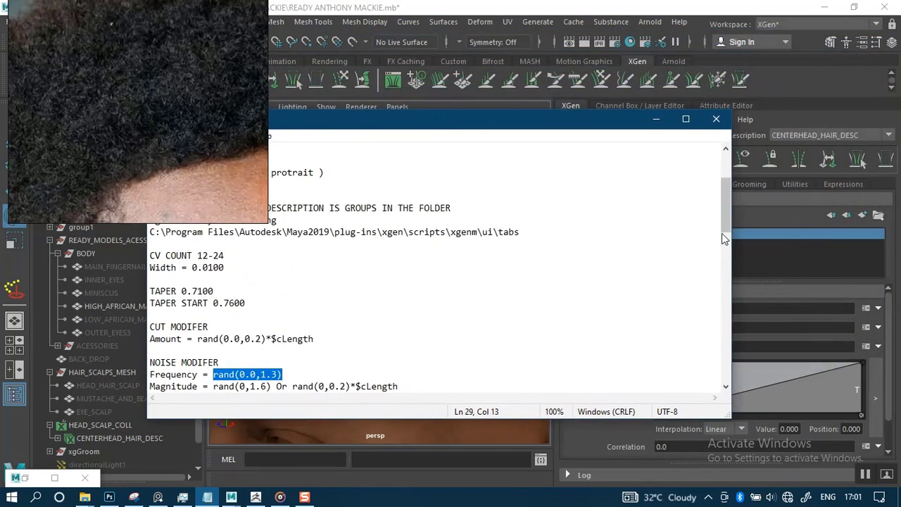
left_click_drag(722, 237, 725, 243)
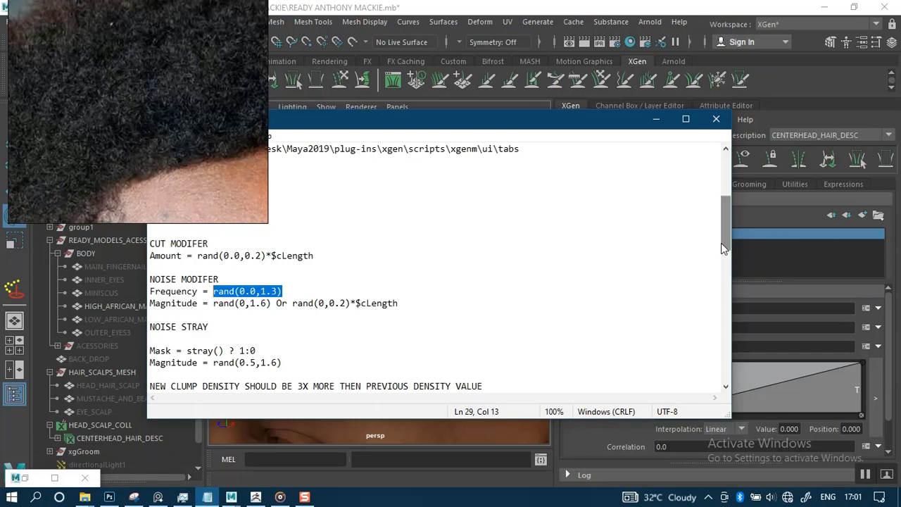
left_click(130, 156)
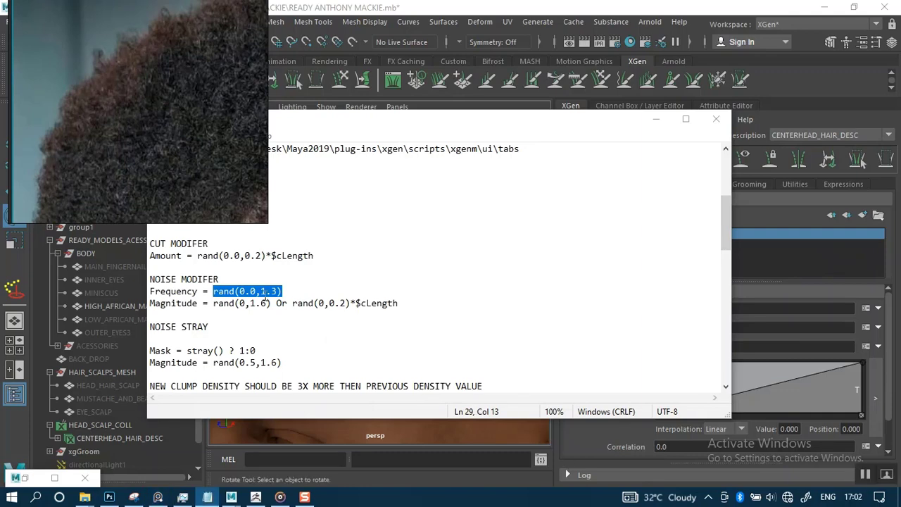
left_click_drag(337, 125, 422, 145)
double_click(389, 306)
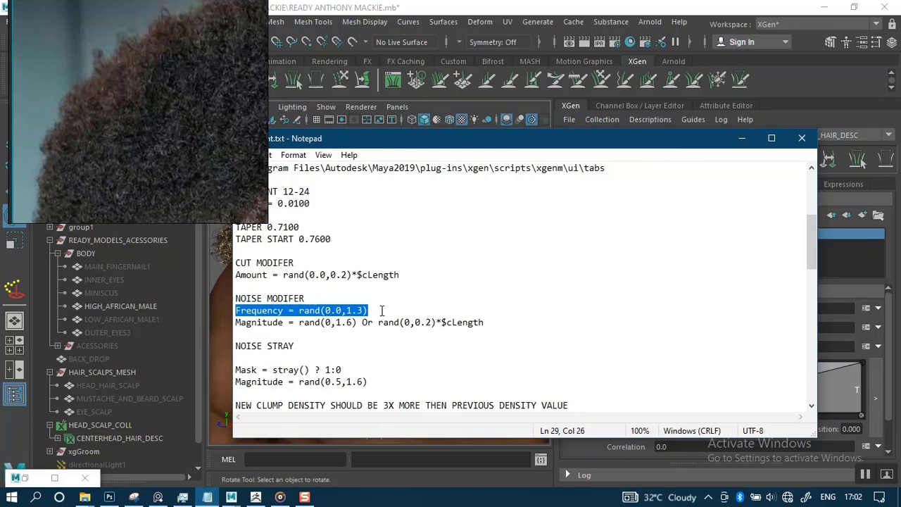
left_click_drag(381, 311, 302, 312)
key("ctrl+c")
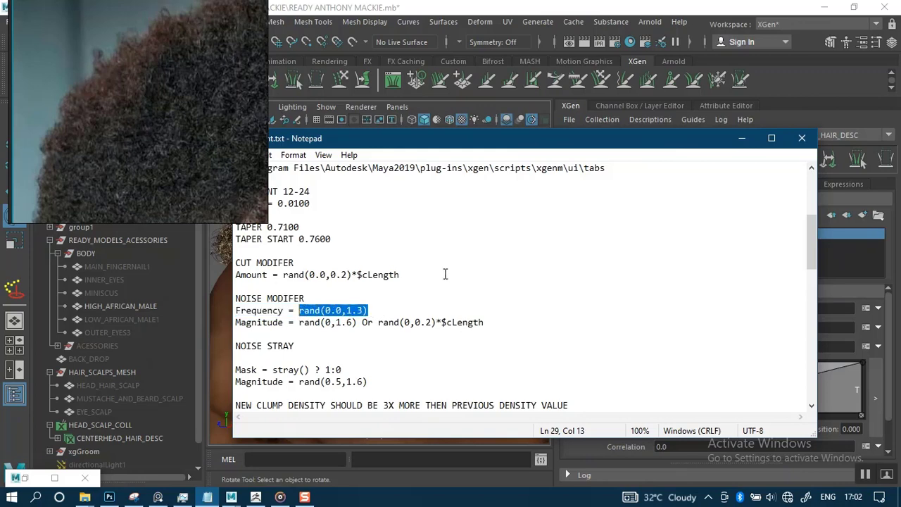
left_click(741, 138)
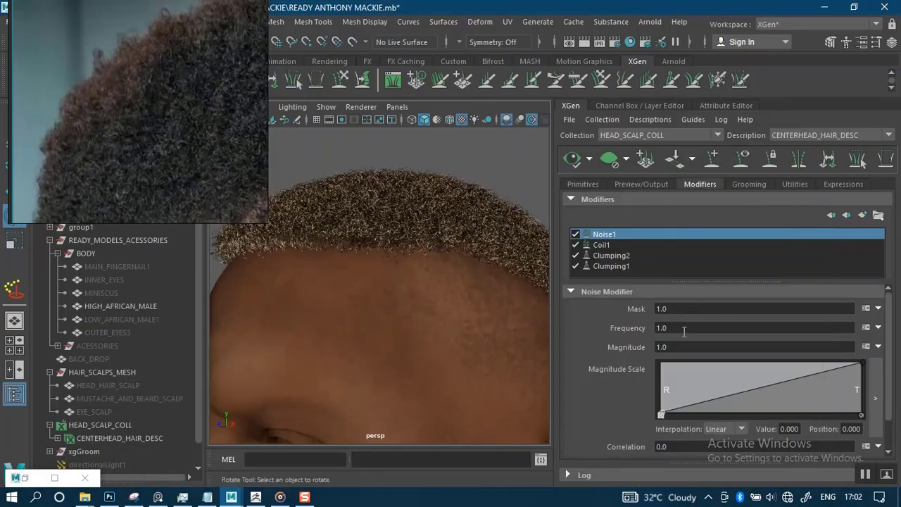
Replace Noise1's Frequency value 1.0 with the expression rand(0.0,1.3).
left_click_drag(684, 331, 653, 329)
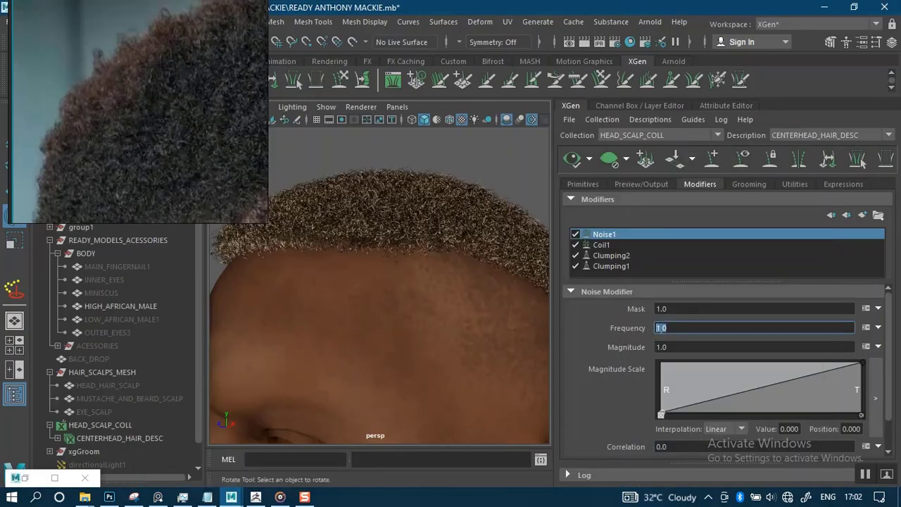
key("ctrl+v")
key("Return")
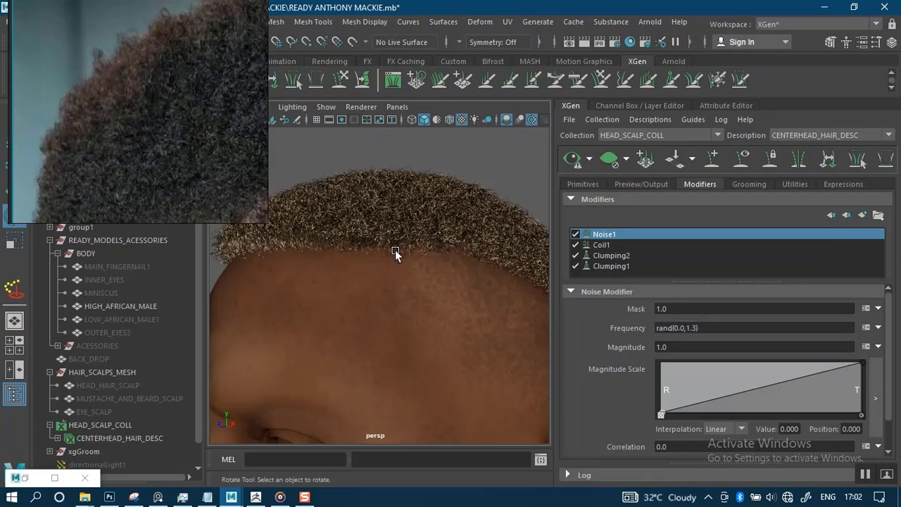
Regenerate the hair preview and orbit the head to check the new curls.
left_click(572, 159)
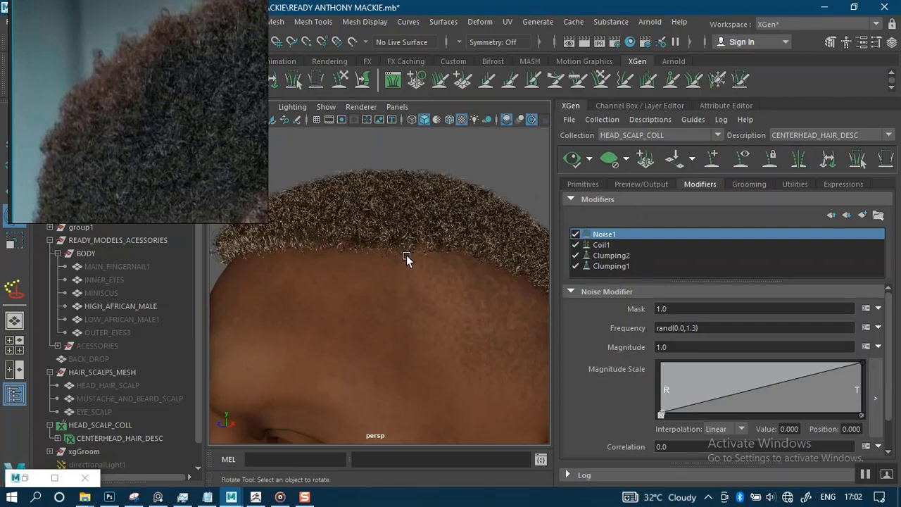
scroll(408, 258, "up", 3)
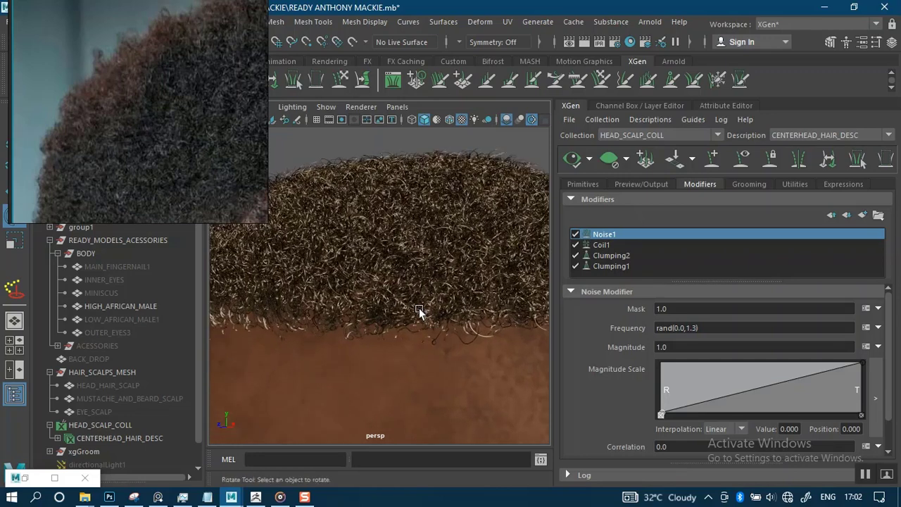
scroll(417, 289, "up", 2)
scroll(416, 280, "down", 2)
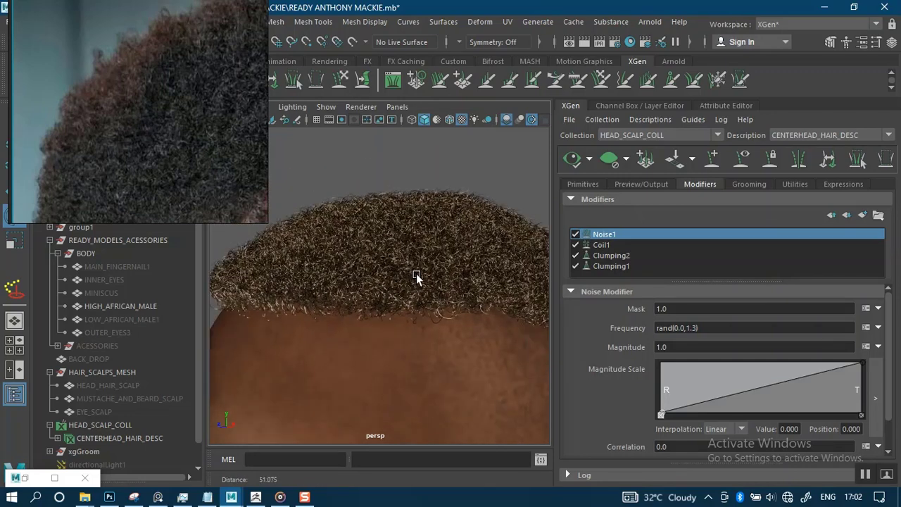
mouse_move(414, 301)
left_mouse_down("alt")
mouse_move(427, 314)
mouse_move(447, 308)
mouse_move(407, 308)
left_mouse_up("alt")
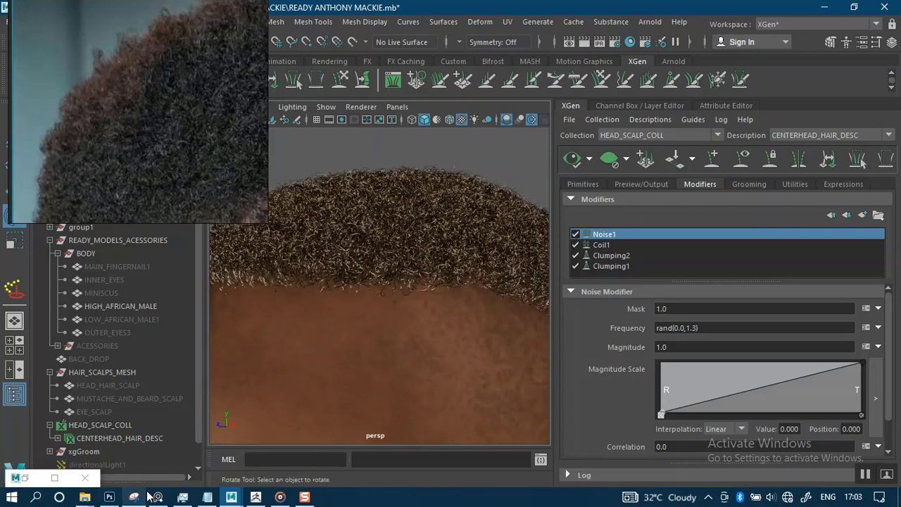
Copy the length-scaled expression rand(0,0.2)*$cLength from the hair notes.
mouse_move(134, 498)
left_click(149, 459)
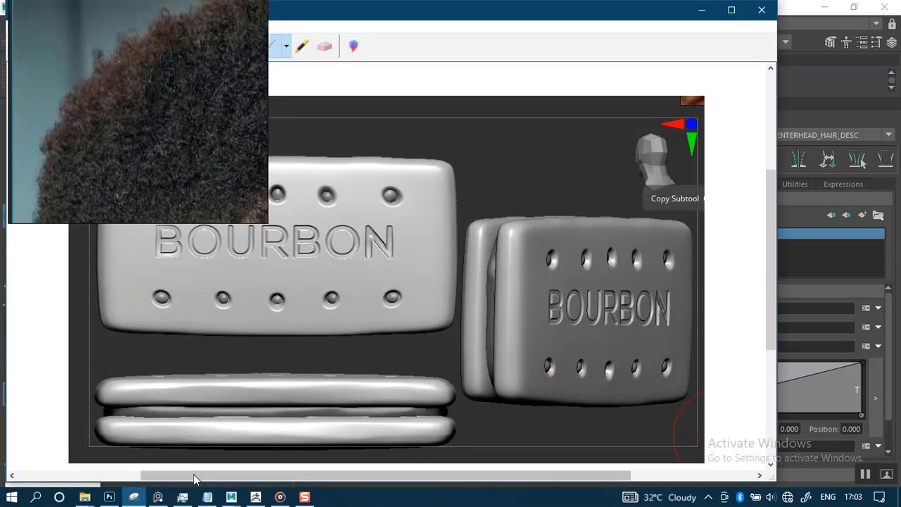
left_click(704, 9)
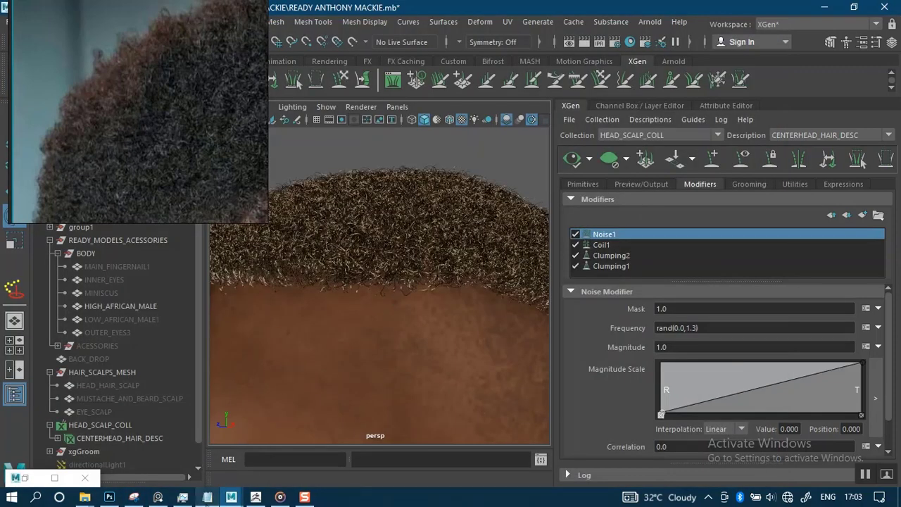
left_click(208, 465)
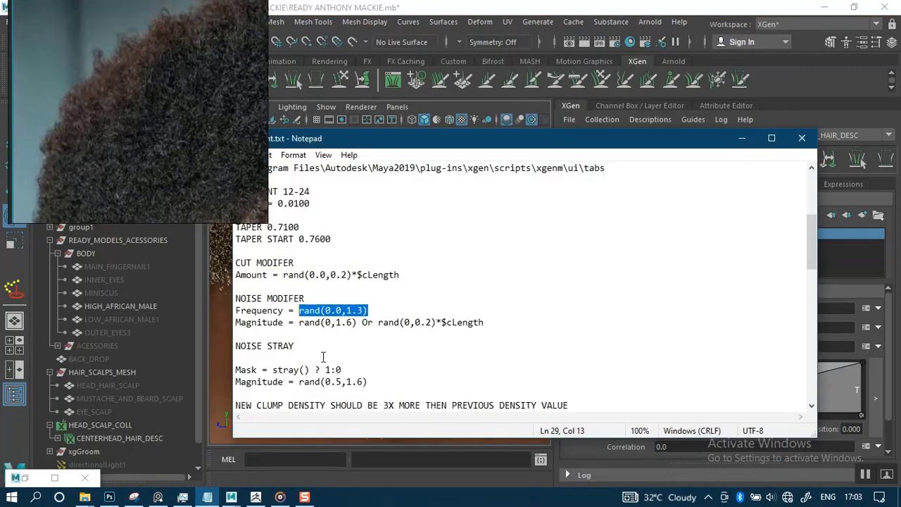
left_click_drag(497, 322, 383, 323)
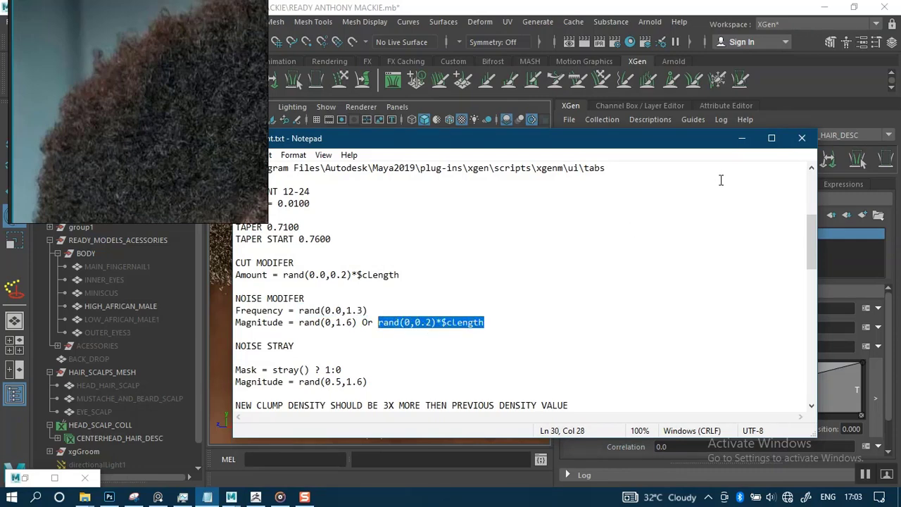
left_click(742, 138)
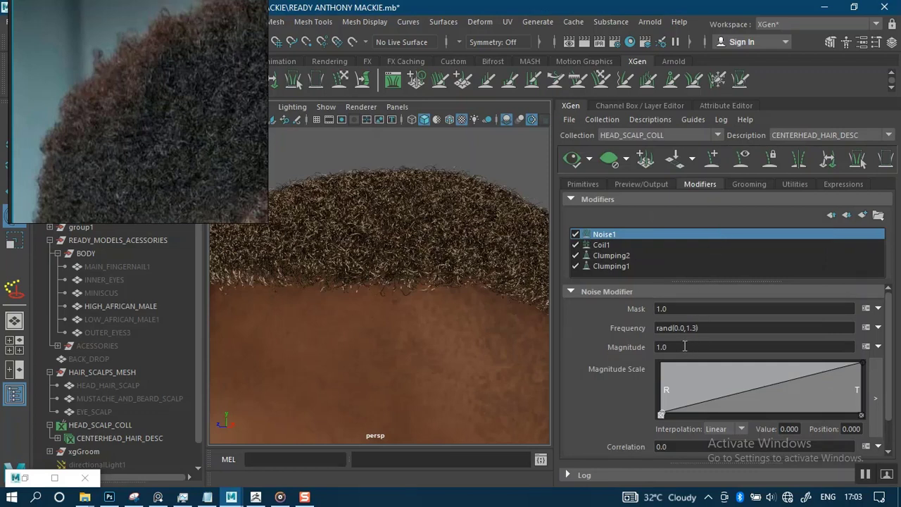
Set Noise1 Magnitude to rand(0,0.2)*$cLength and regenerate the hair preview.
left_click_drag(674, 345, 622, 350)
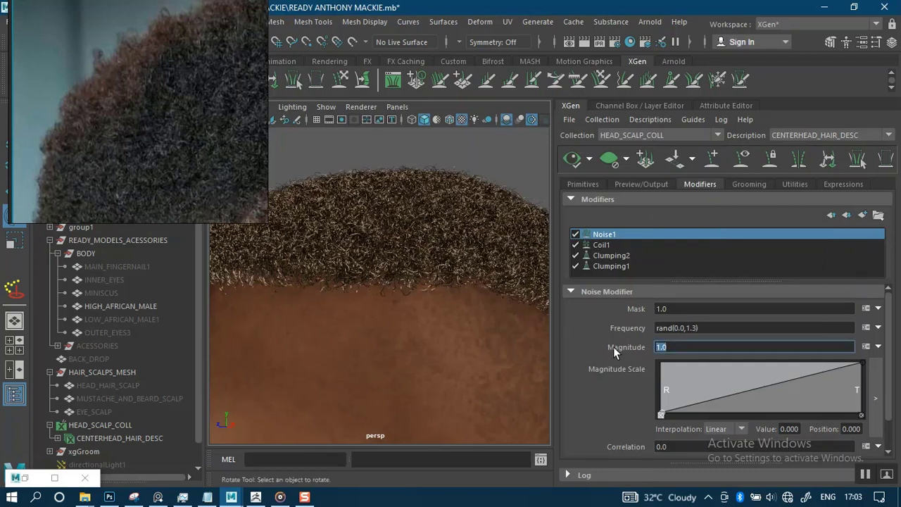
type("rand(0,0.2)*$cLength")
key("Return")
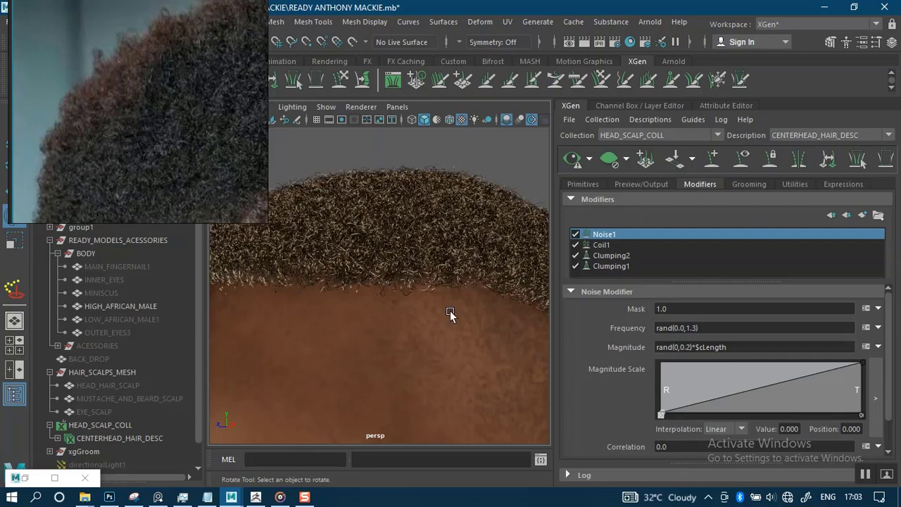
left_click(573, 159)
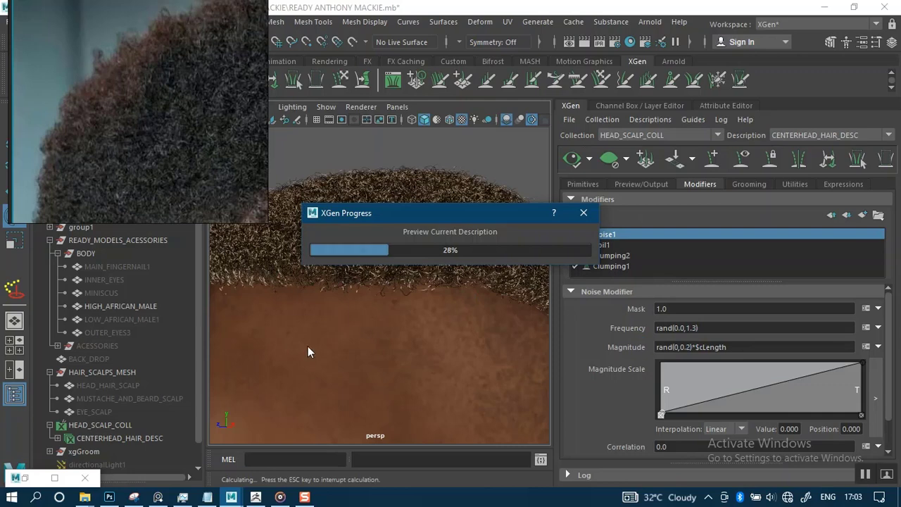
Check the hair notes, then zoom in on the hairline to inspect the regenerated curls.
mouse_move(219, 501)
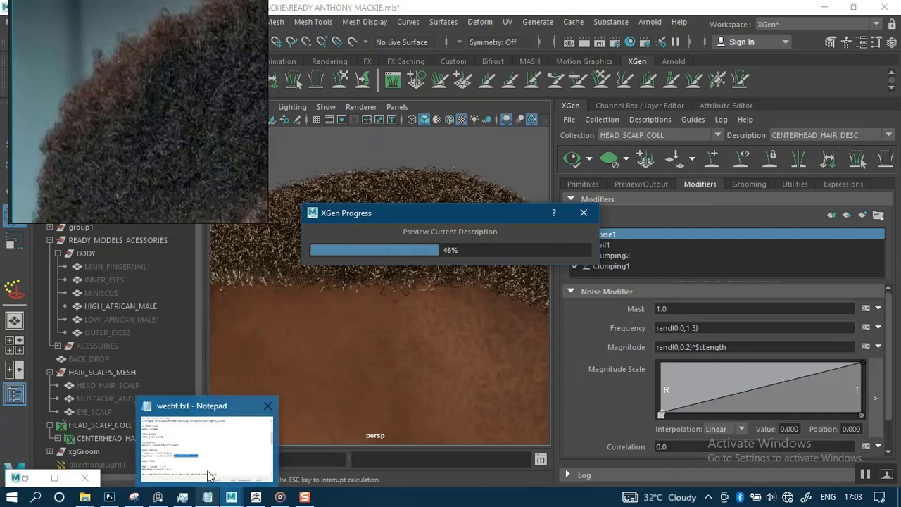
left_click(253, 407)
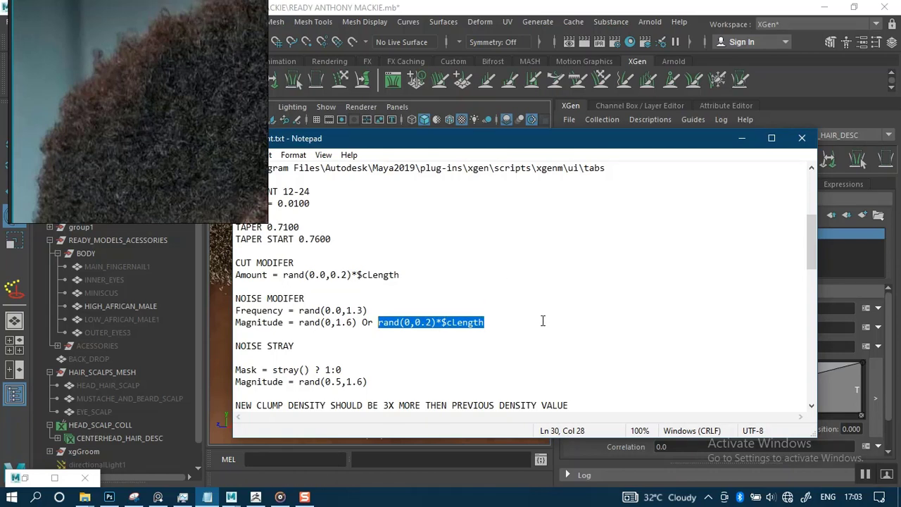
left_click(741, 138)
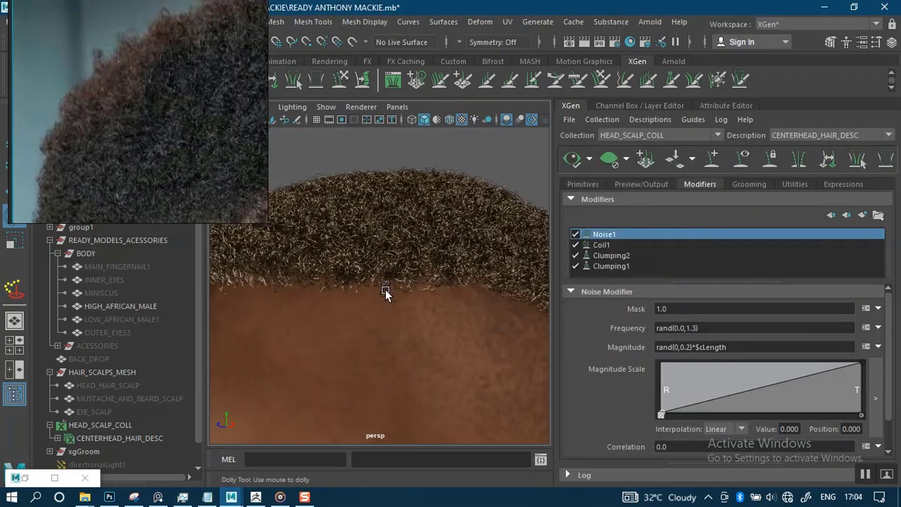
scroll(378, 239, "down", 6)
scroll(396, 257, "up", 8)
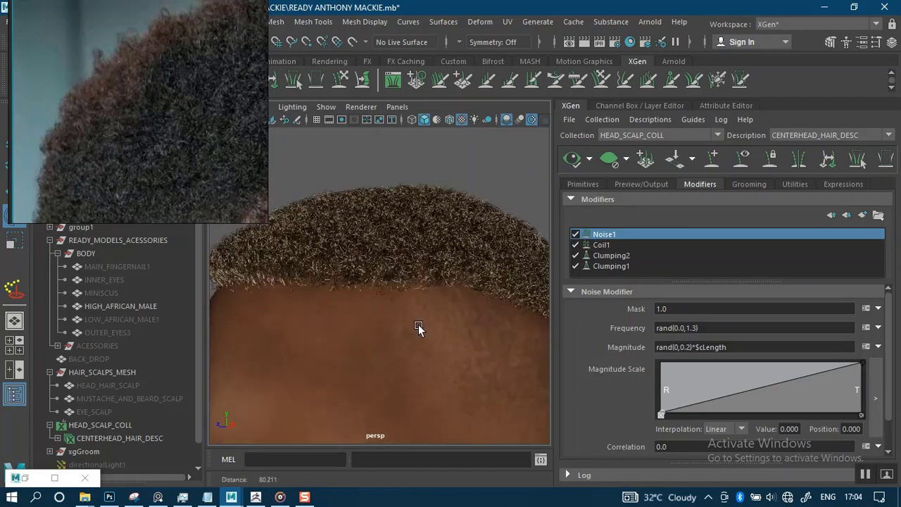
left_click_drag(397, 276, 401, 182, "alt")
Orbit around the head to inspect the tight curls and the scalp edge beneath them.
scroll(401, 200, "down", 8)
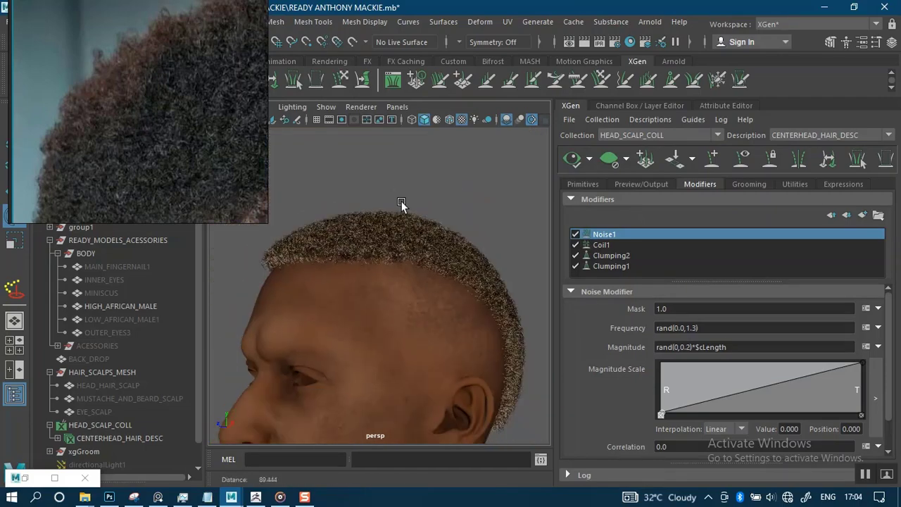
middle_click_drag(411, 263, 425, 307, "alt")
scroll(425, 307, "up", 10)
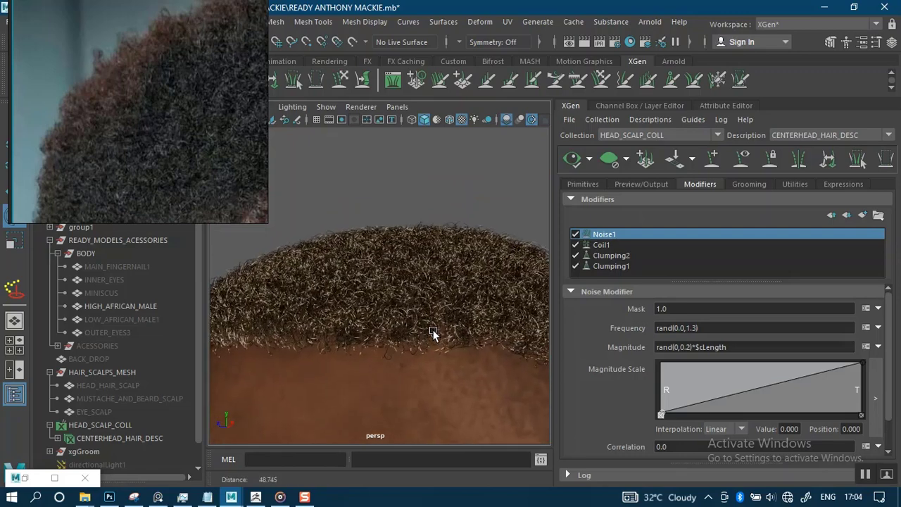
scroll(434, 344, "up", 2)
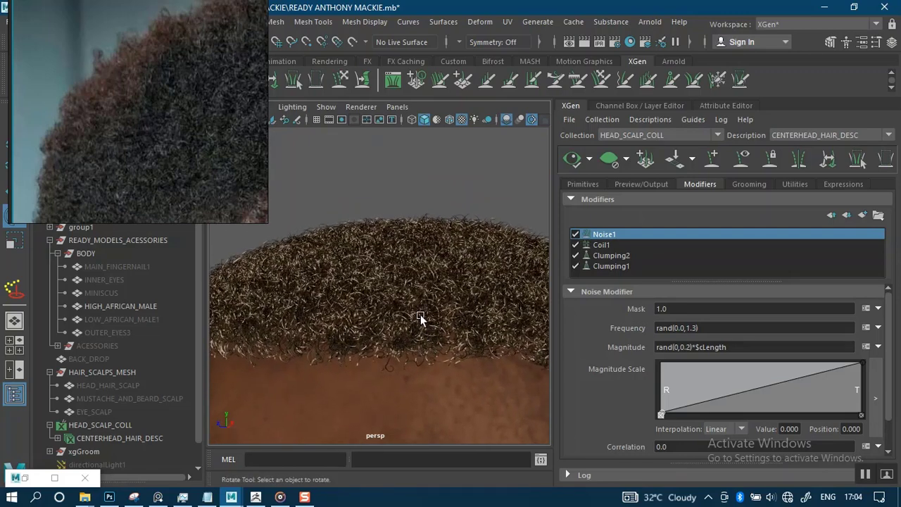
scroll(400, 285, "up", 4)
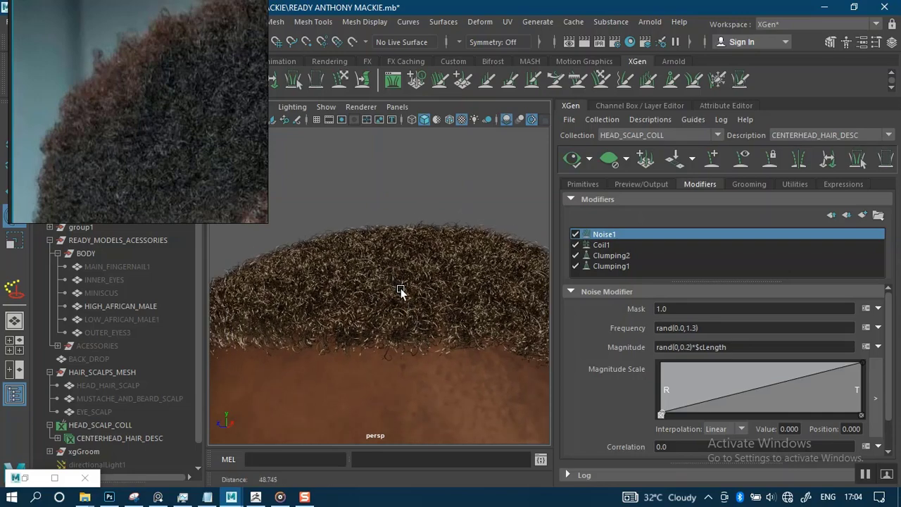
scroll(410, 309, "up", 2)
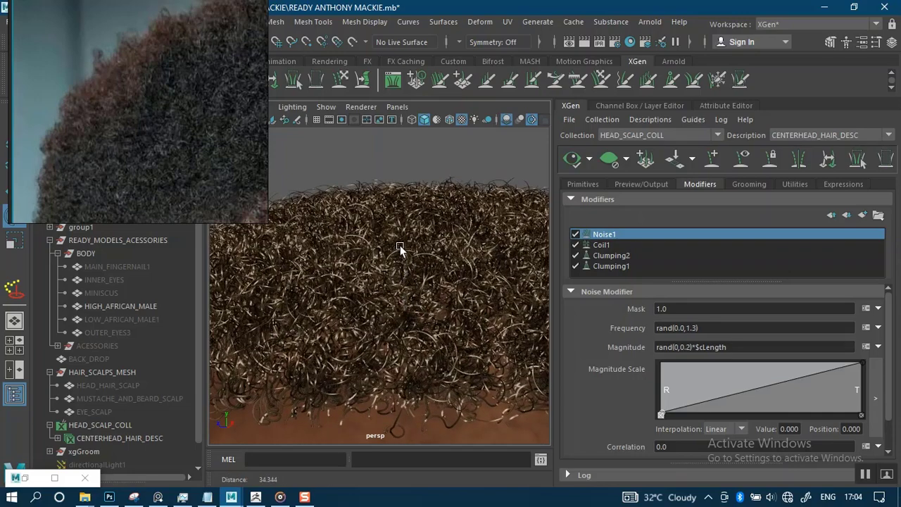
left_click_drag(400, 248, 432, 279, "alt")
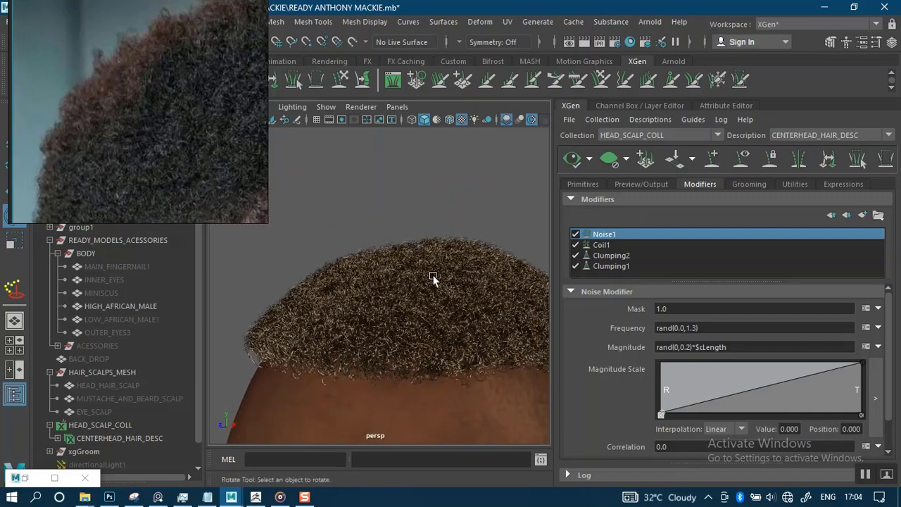
mouse_move(433, 278)
right_mouse_down("alt")
mouse_move(434, 294)
mouse_move(422, 264)
mouse_move(437, 278)
right_mouse_up("alt")
left_click_drag(428, 279, 426, 270, "alt")
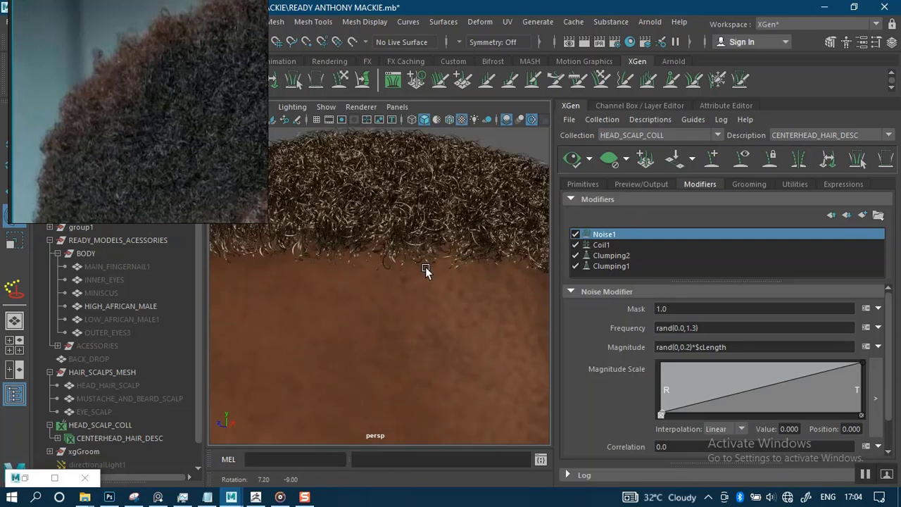
mouse_move(425, 269)
right_mouse_down("alt")
mouse_move(408, 239)
mouse_move(414, 218)
mouse_move(432, 257)
right_mouse_up("alt")
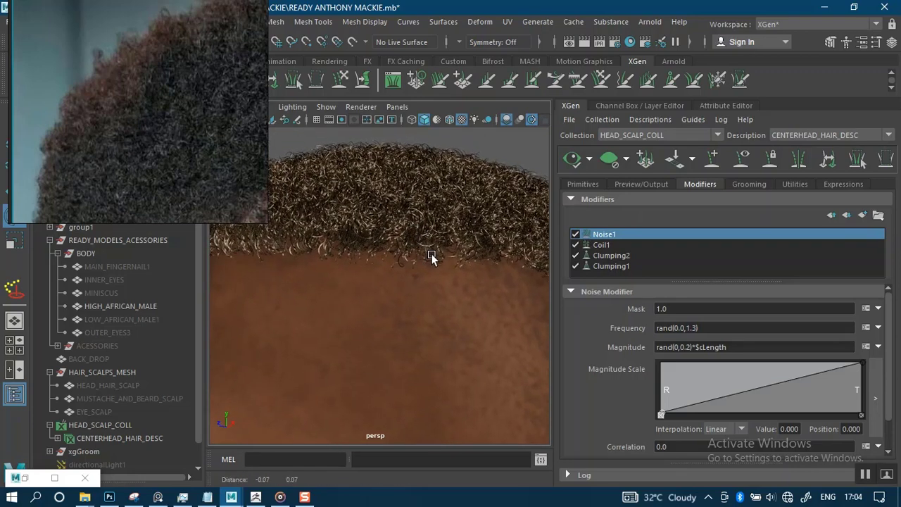
middle_click_drag(431, 257, 433, 259, "alt")
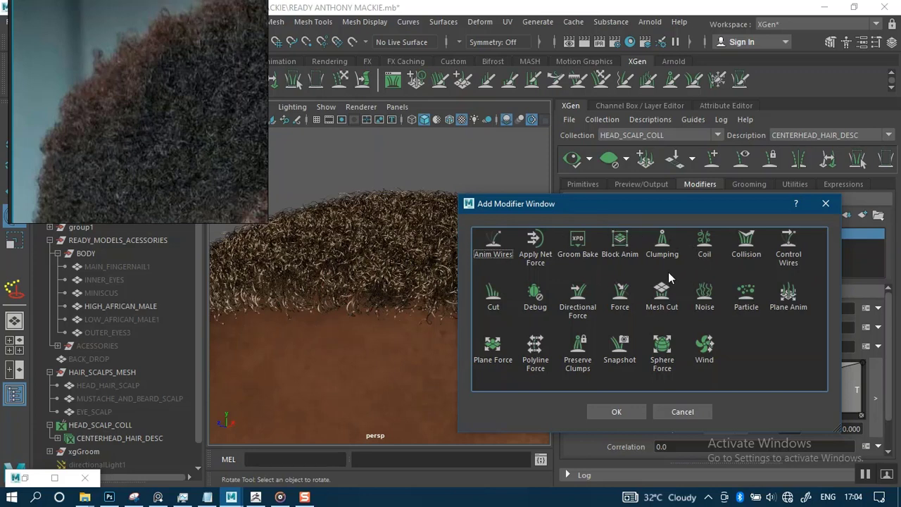
Add a Cut modifier to the hair description, placed above Noise1.
left_click(493, 301)
left_click(599, 412)
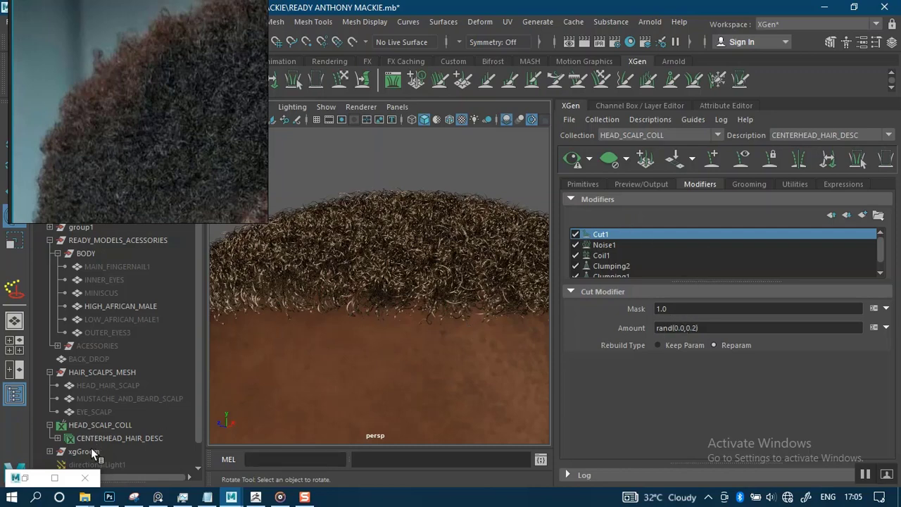
left_click(54, 478)
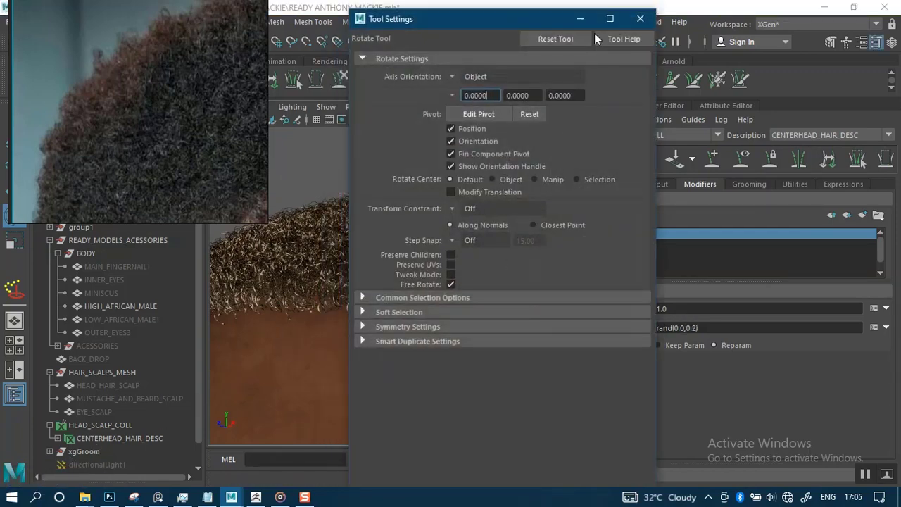
left_click(581, 19)
Copy the Cut amount expression from the wecht.txt notes.
mouse_move(183, 499)
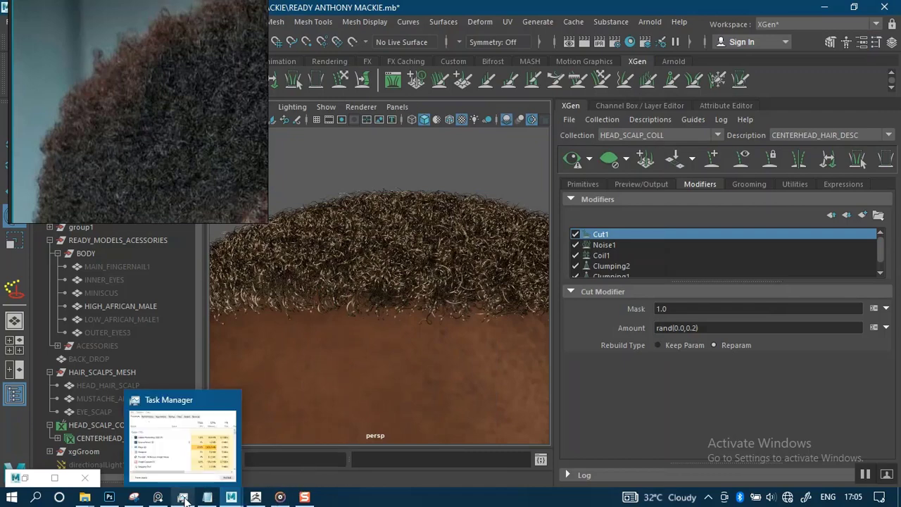
left_click(141, 446)
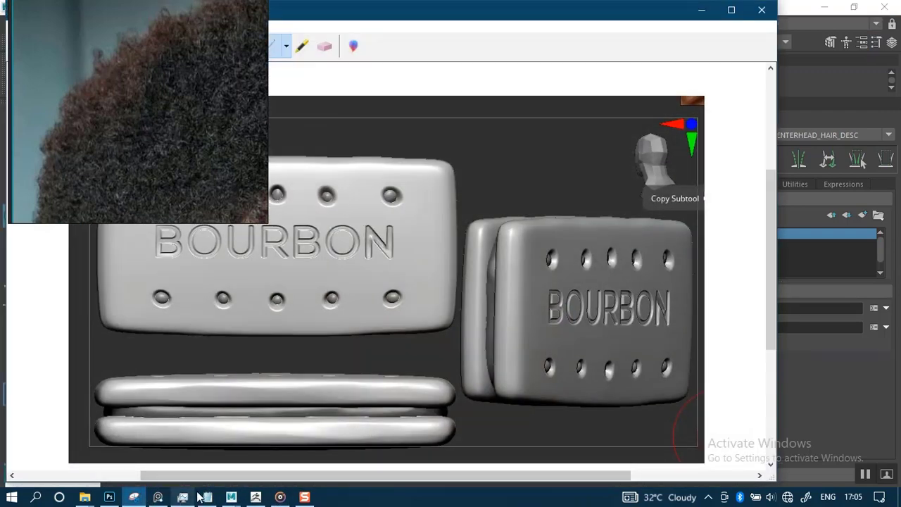
left_click(705, 10)
mouse_move(237, 499)
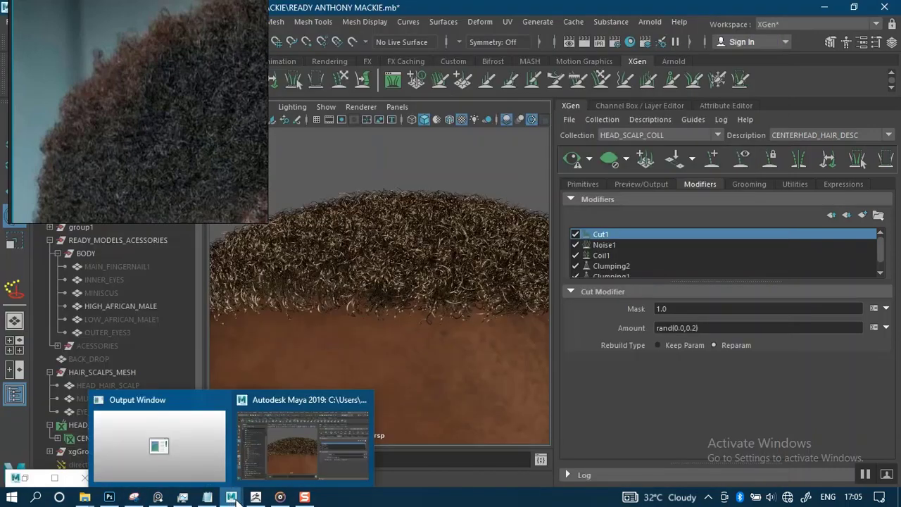
mouse_move(207, 498)
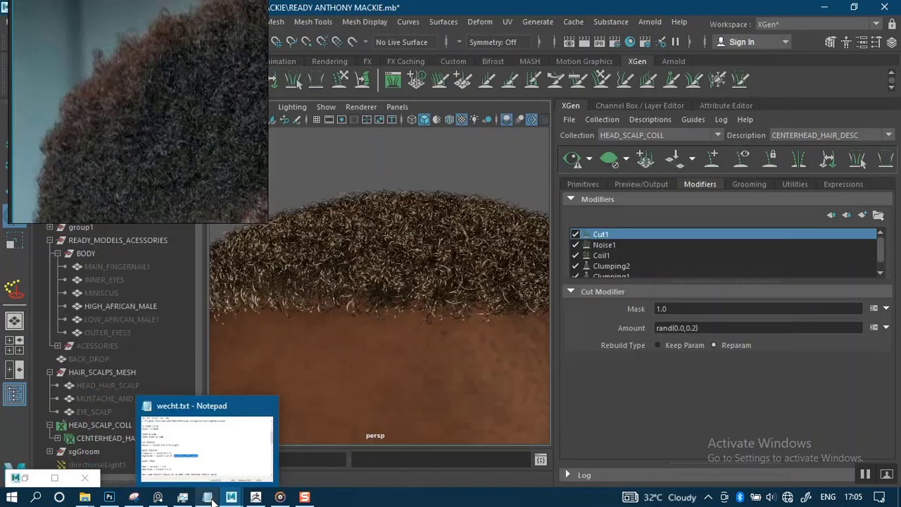
left_click(203, 458)
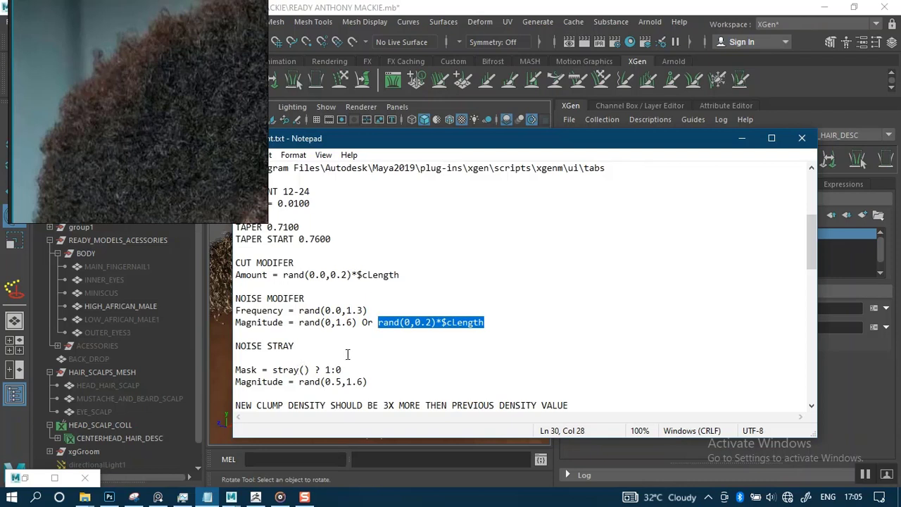
left_click_drag(812, 261, 810, 256)
left_click_drag(400, 298, 284, 302)
key("ctrl+c")
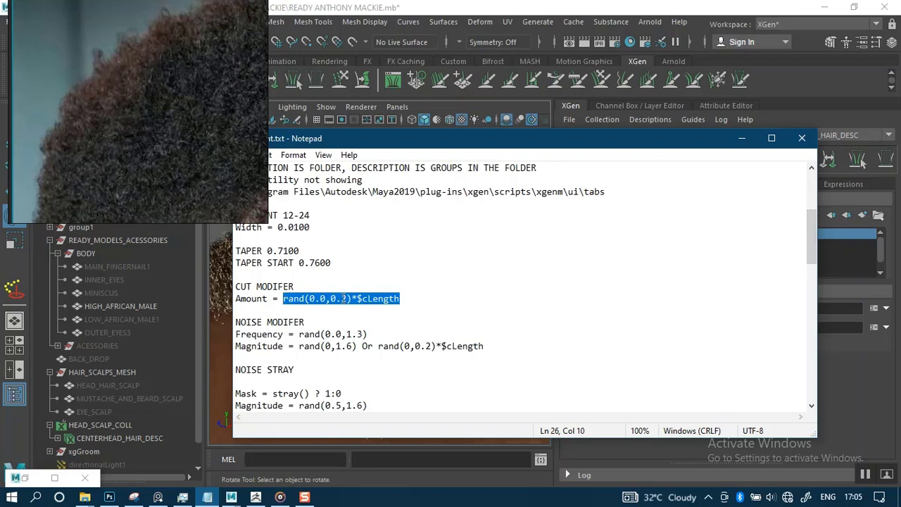
left_click(743, 138)
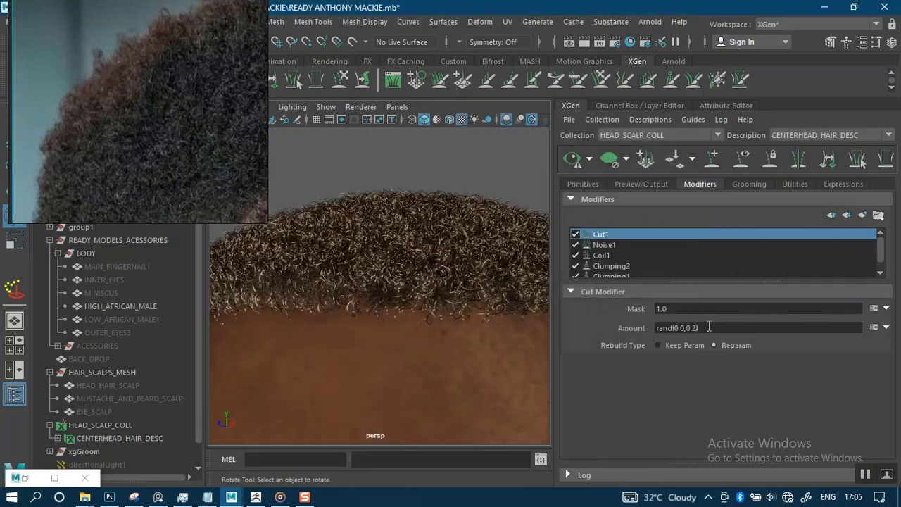
Set Cut1 Amount to rand(0.0,0.2)*$cLength and regenerate the hair preview.
left_click_drag(710, 327, 615, 329)
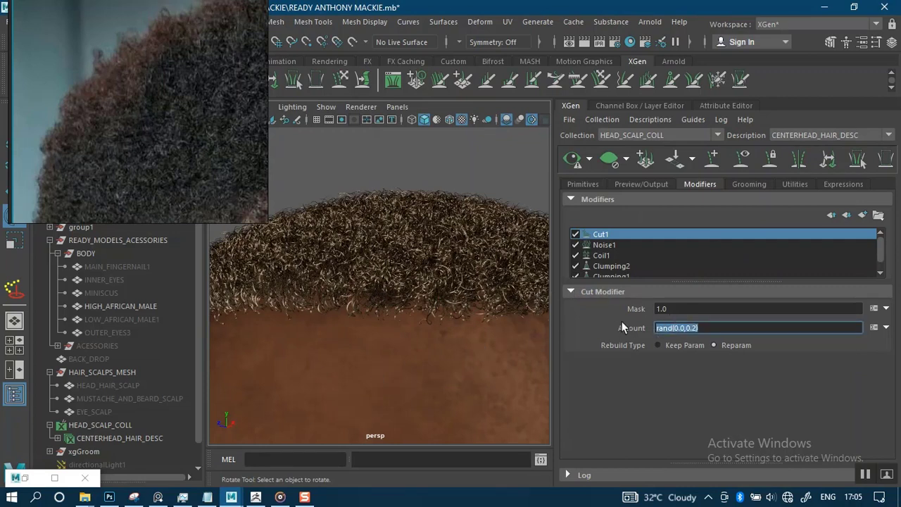
key("ctrl+v")
key("Return")
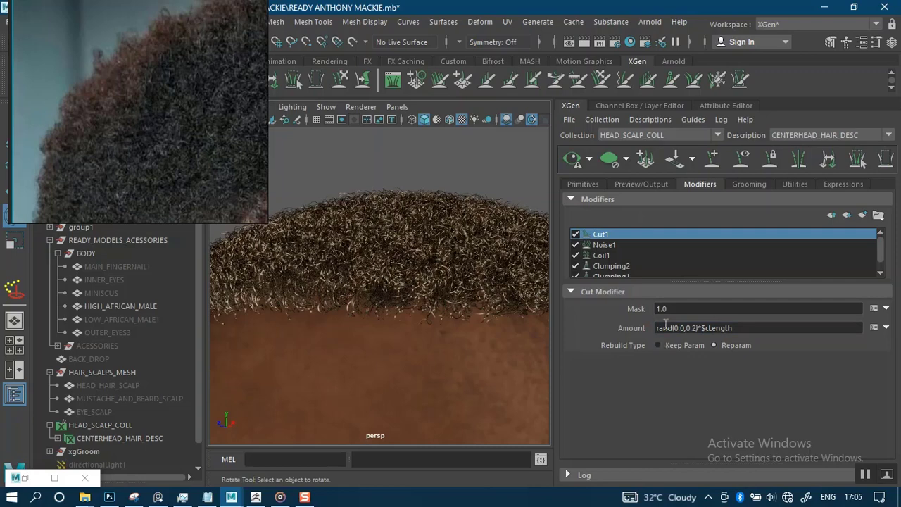
scroll(433, 346, "up", 5)
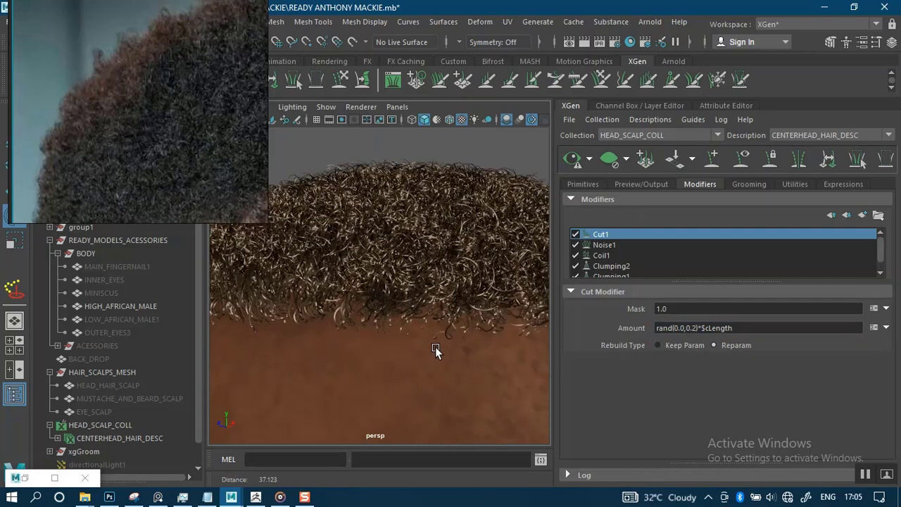
left_click(572, 161)
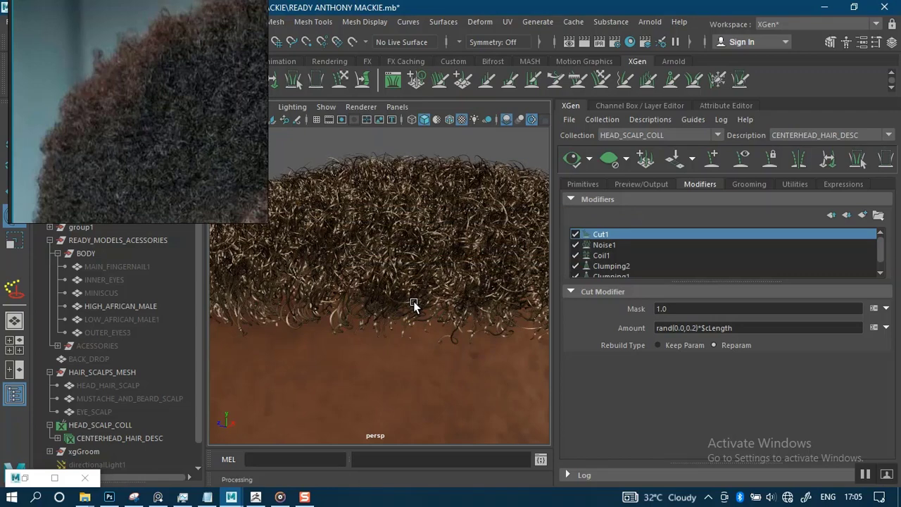
Orbit around the head to inspect the cut hair at the left edge and forehead hairline.
scroll(407, 256, "down", 3)
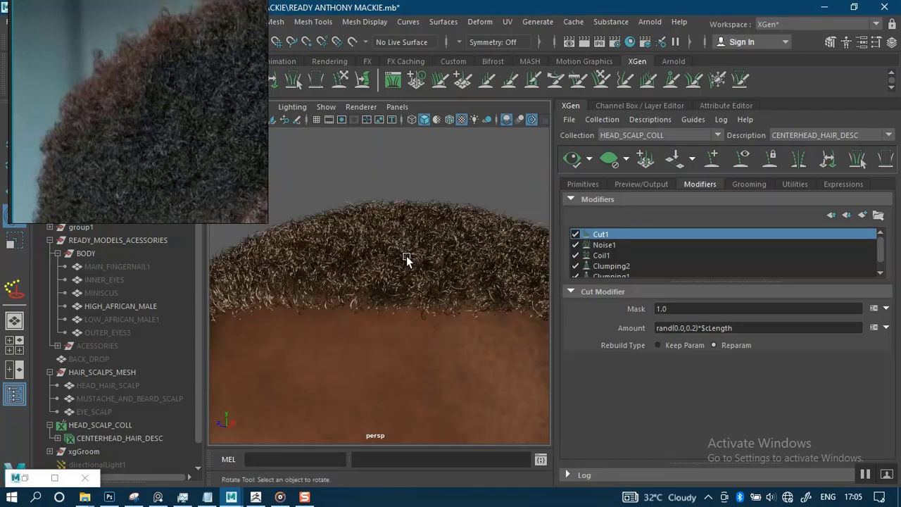
left_click_drag(427, 234, 368, 246, "alt")
scroll(412, 279, "up", 3)
scroll(414, 326, "up", 4)
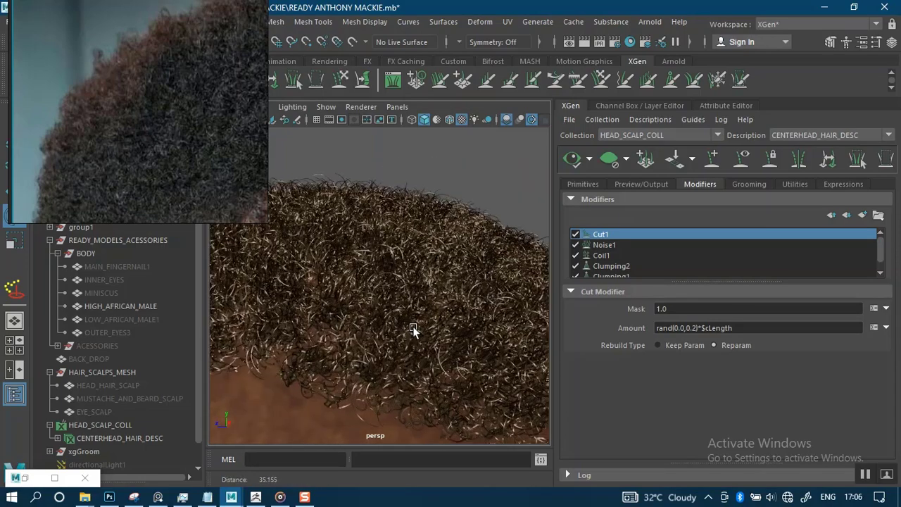
left_click_drag(415, 326, 408, 248, "alt")
scroll(380, 247, "down", 5)
scroll(408, 248, "up", 4)
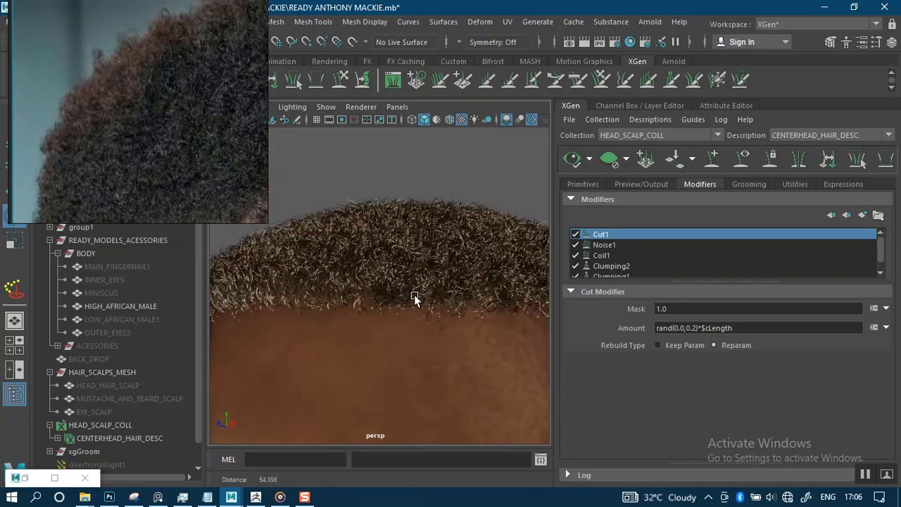
Test a stronger cut by raising the Amount's upper limit to 5 and previewing.
left_click(695, 328)
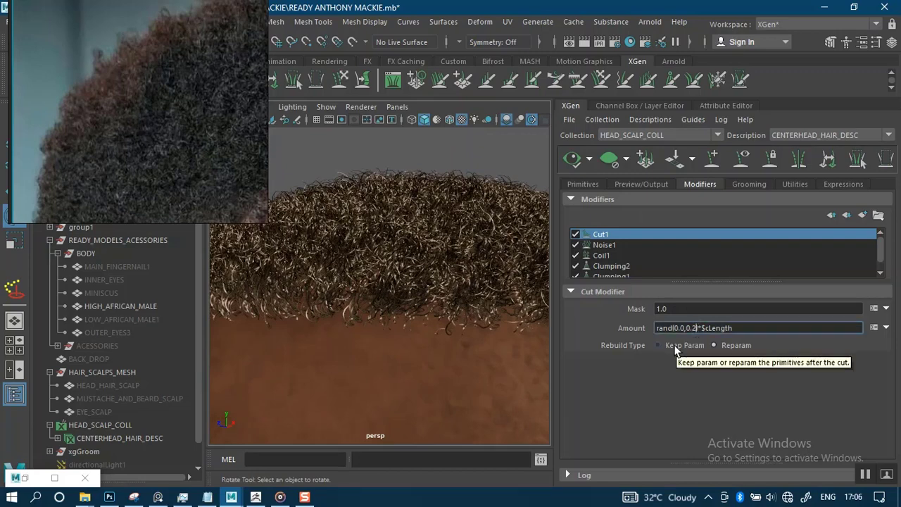
key("BackSpace")
key("BackSpace")
key("BackSpace")
type("5")
key("Return")
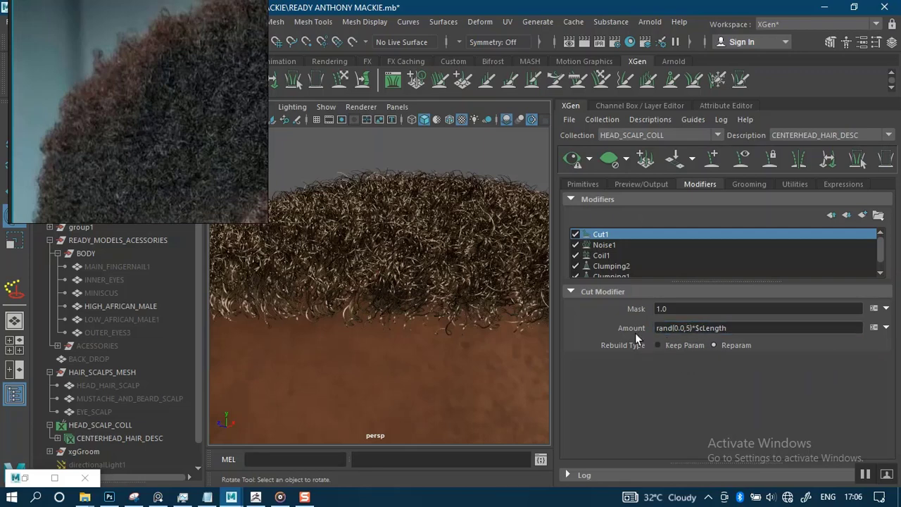
left_click(572, 160)
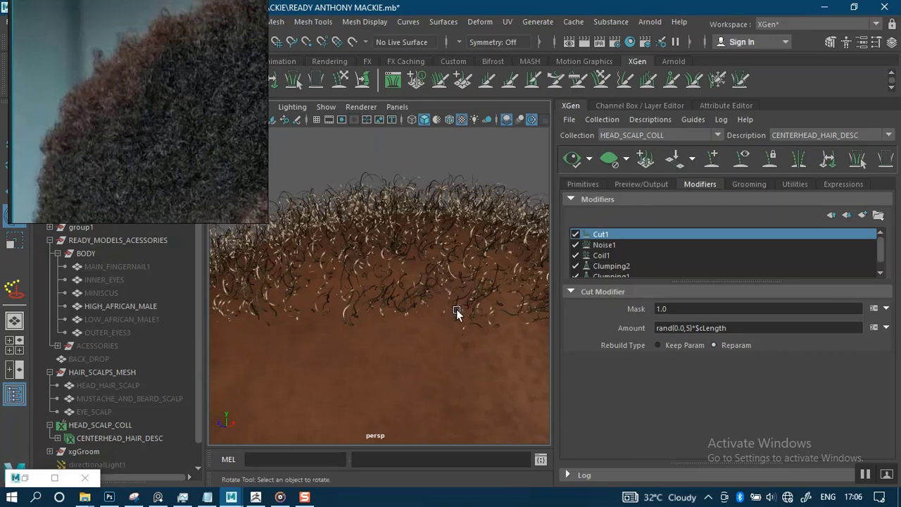
Inspect the shortened hair, then undo the Amount back to rand(0.0,0.2)*$cLength.
scroll(445, 241, "down", 5)
left_click_drag(445, 242, 475, 245, "alt")
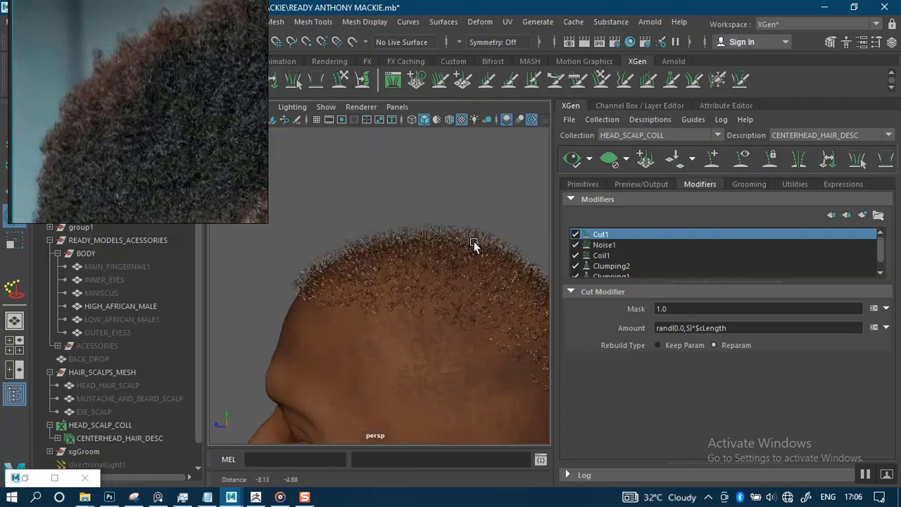
right_click_drag(430, 242, 434, 350, "alt")
left_click_drag(434, 351, 391, 272, "alt")
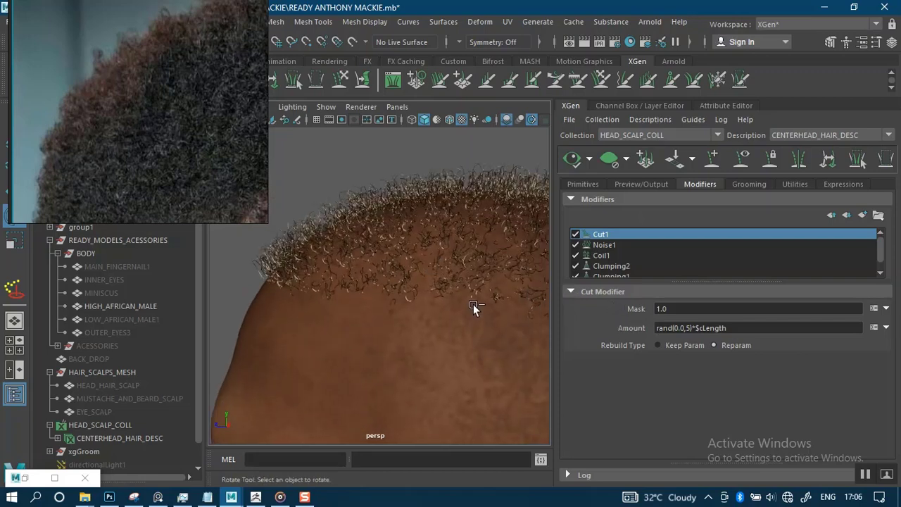
key("ctrl+z")
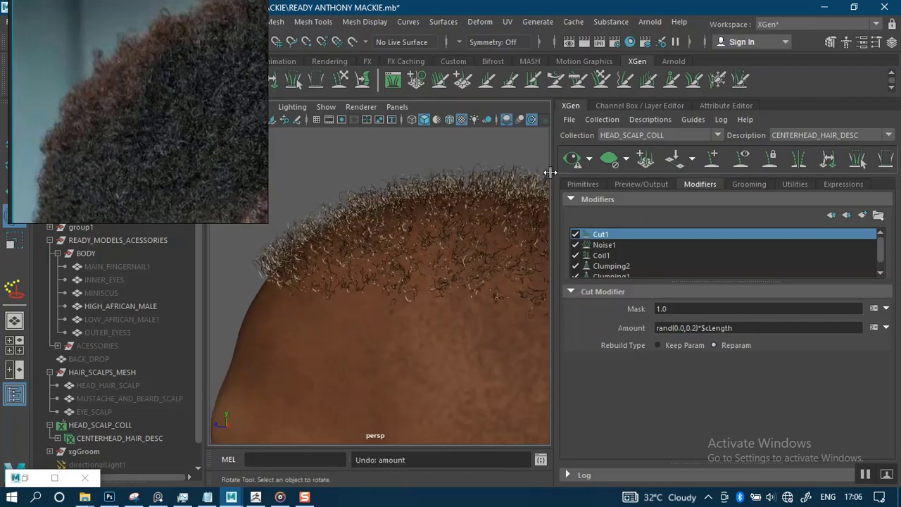
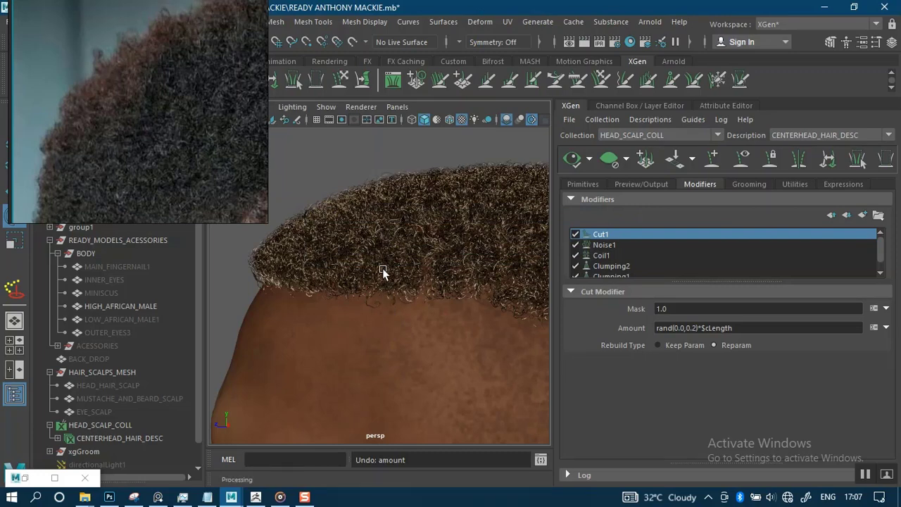
Tumble and dolly the view so the forehead hairline runs across the viewport.
scroll(380, 277, "down", 5)
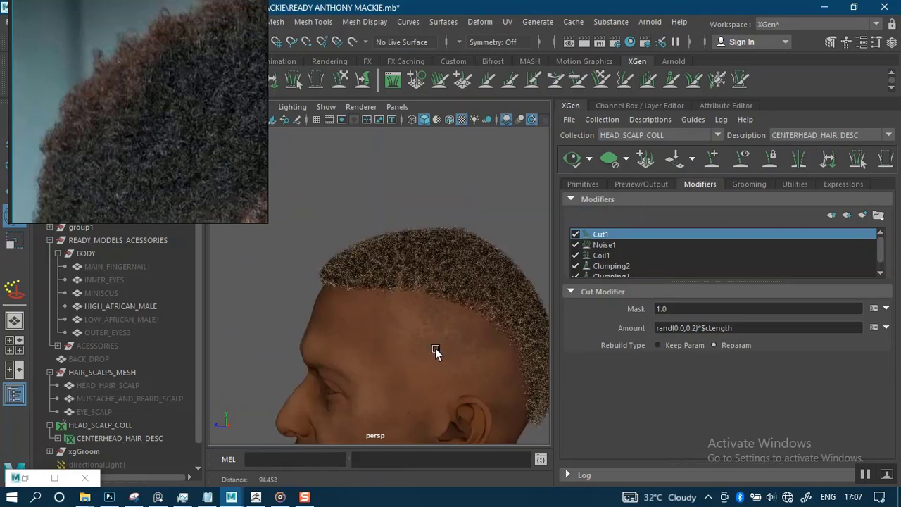
scroll(429, 343, "up", 5)
scroll(380, 295, "up", 5)
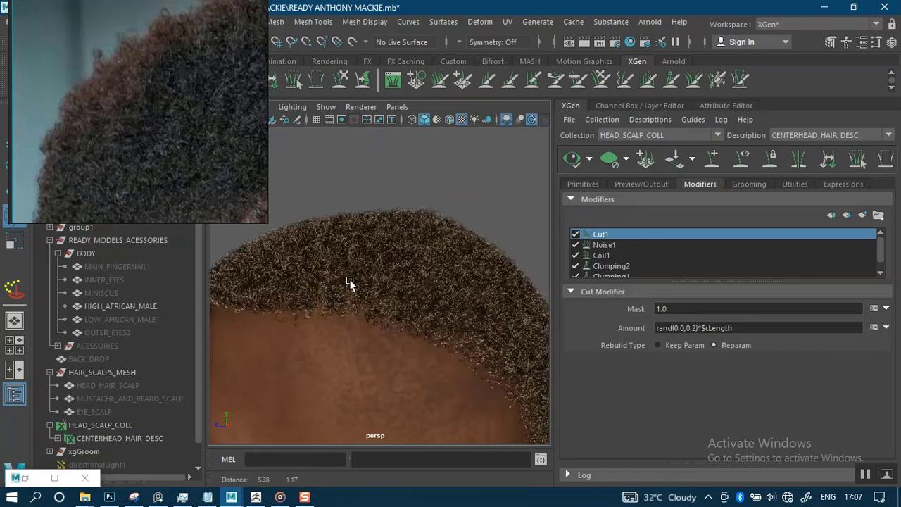
mouse_move(366, 298)
left_mouse_down("alt")
mouse_move(413, 282)
mouse_move(377, 289)
left_mouse_up("alt")
middle_click_drag(377, 287, 375, 269, "alt")
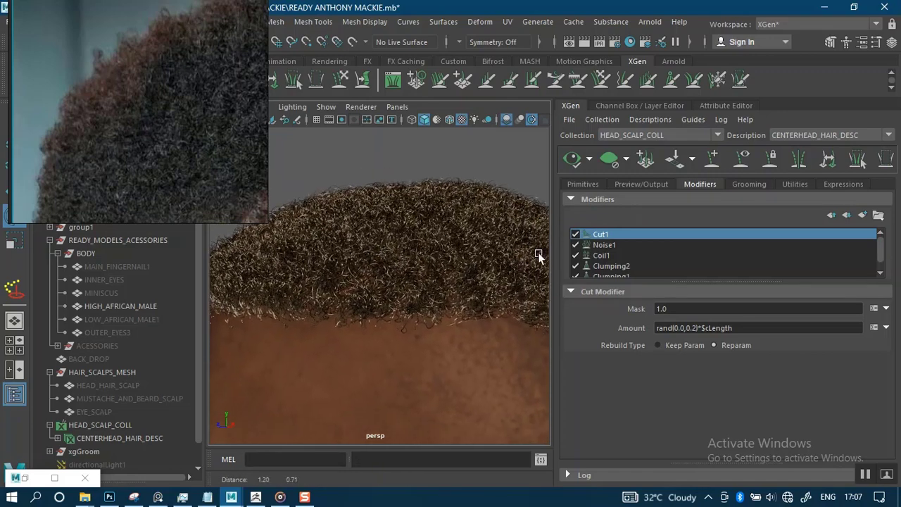
Show the Noise1 modifier's attributes, with Frequency rand(0.0,1.3), and reframe the camera.
left_click(617, 246)
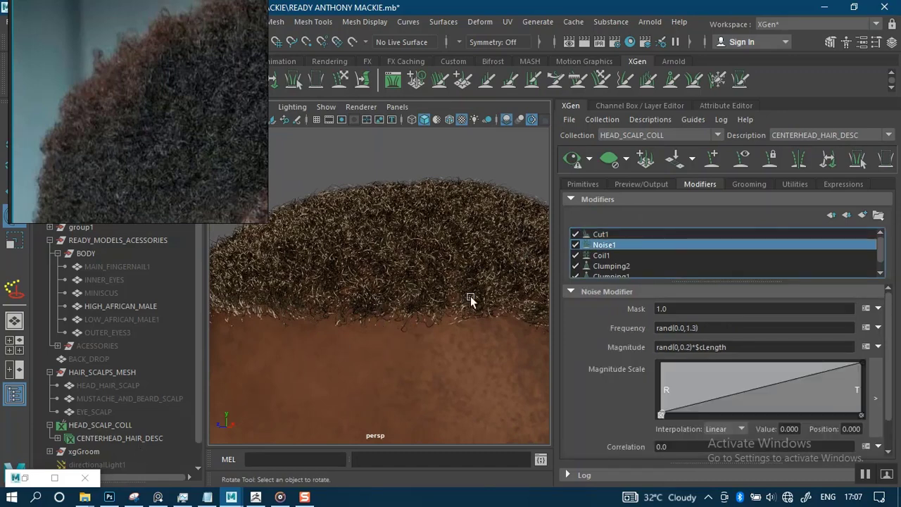
left_click(644, 121)
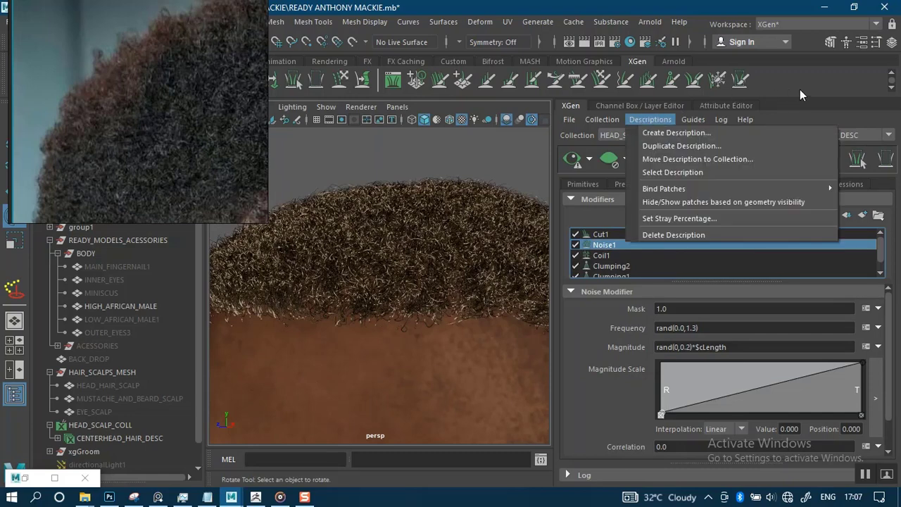
left_click(800, 104)
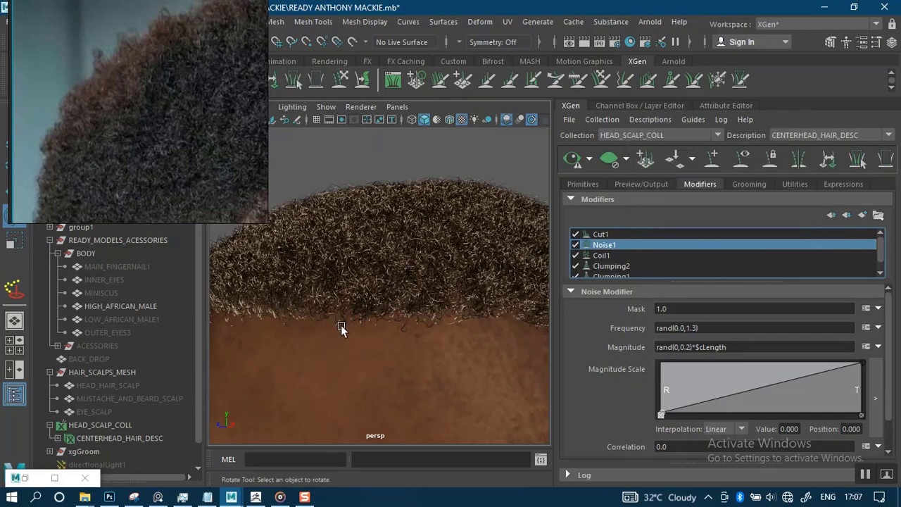
right_click_drag(388, 333, 411, 288, "alt")
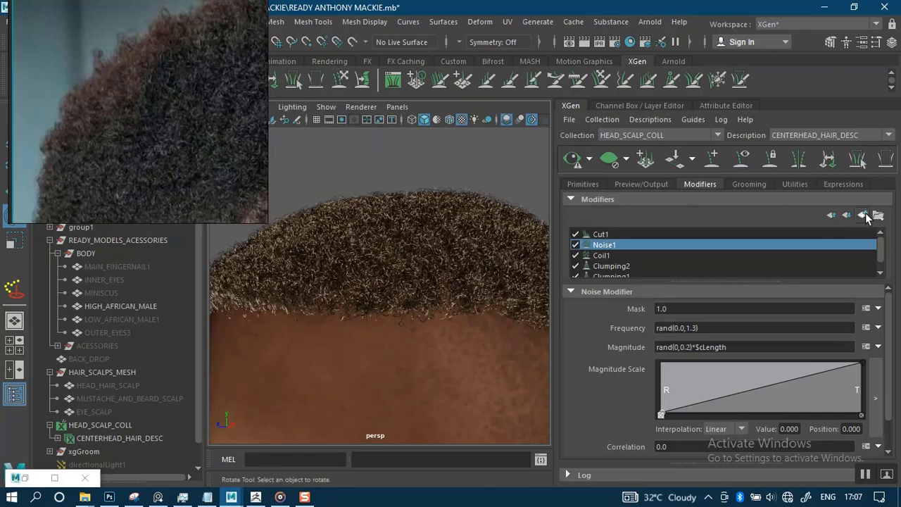
Start a new modifier, then zoom the reference photo into the purple-haired man's curls.
left_click(862, 215)
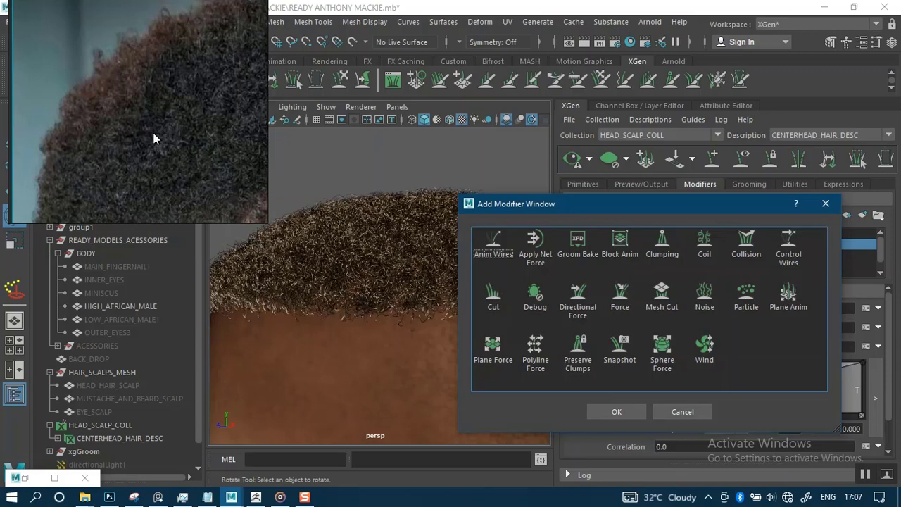
scroll(153, 133, "down", 6)
mouse_move(153, 134)
middle_mouse_down()
mouse_move(121, 123)
mouse_move(109, 149)
mouse_move(131, 214)
middle_mouse_up()
mouse_move(154, 112)
middle_mouse_down()
mouse_move(159, 180)
mouse_move(173, 144)
mouse_move(162, 111)
mouse_move(175, 165)
middle_mouse_up()
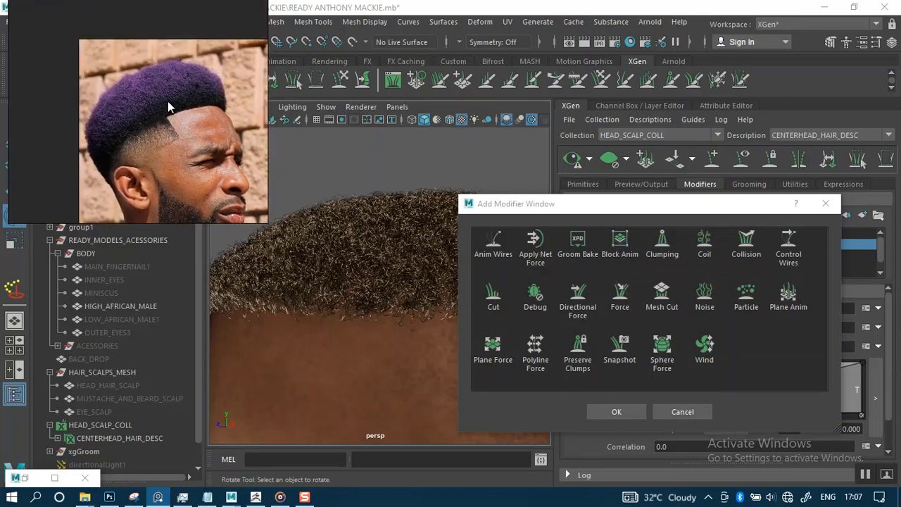
scroll(167, 100, "up", 6)
middle_click_drag(167, 100, 200, 129)
middle_click_drag(112, 61, 135, 76)
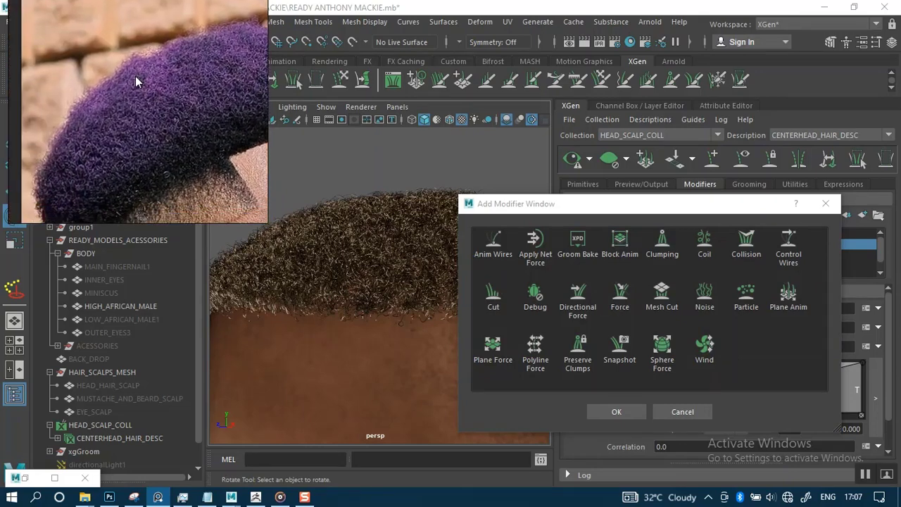
Add a Noise modifier to the stack, creating Noise2.
scroll(135, 76, "up", 3)
scroll(161, 86, "down", 3)
scroll(162, 86, "up", 3)
scroll(161, 86, "down", 3)
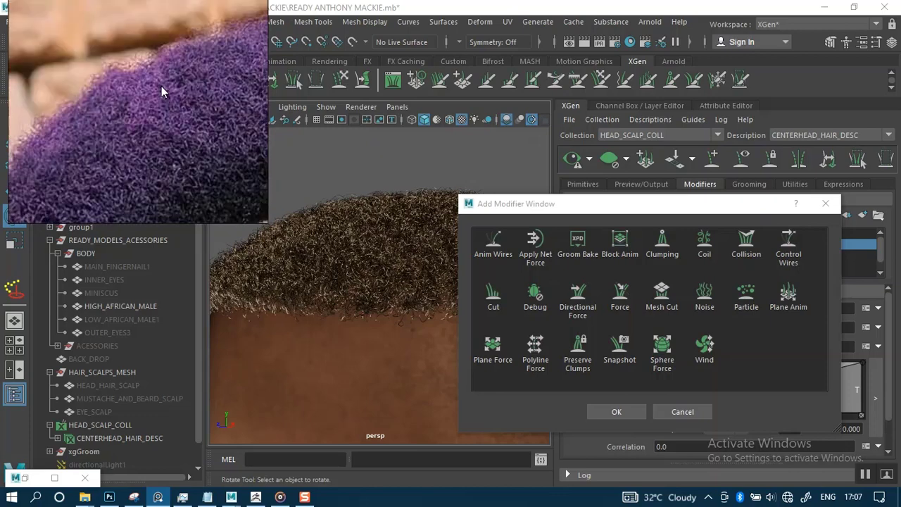
scroll(155, 85, "up", 2)
scroll(154, 89, "down", 2)
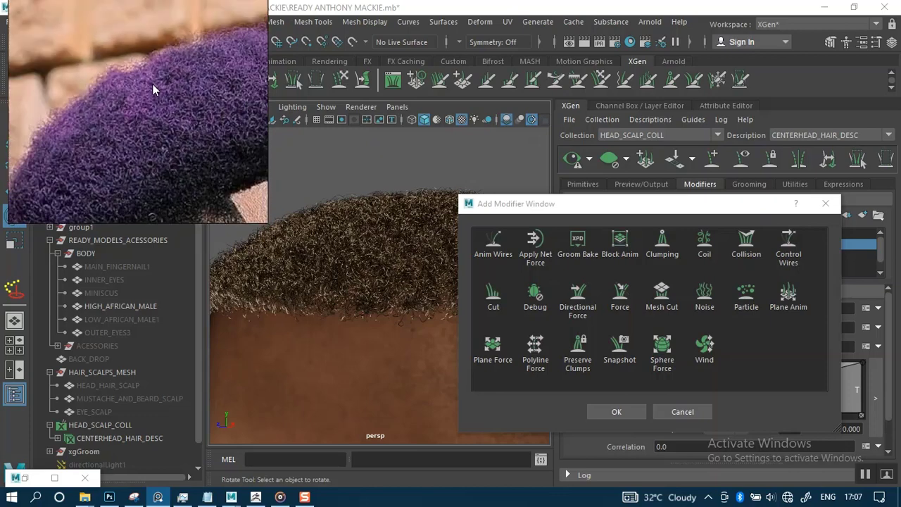
left_click(706, 298)
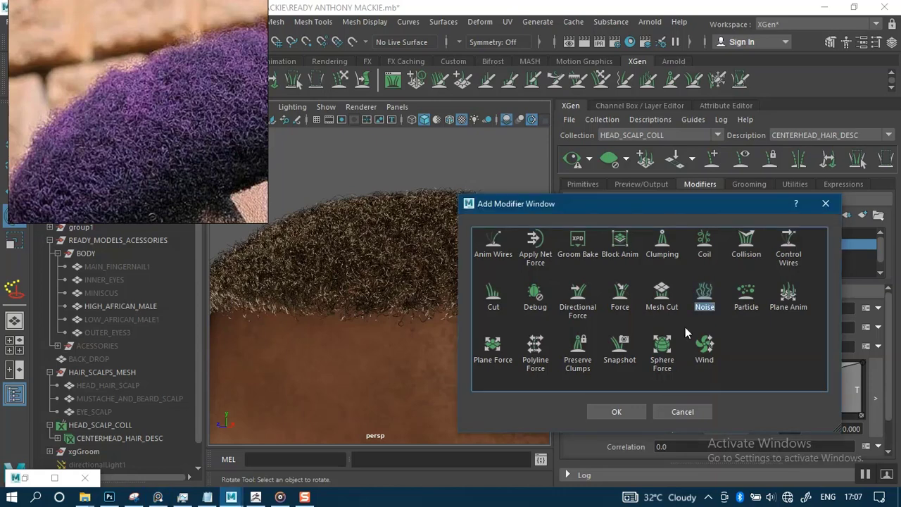
left_click(616, 411)
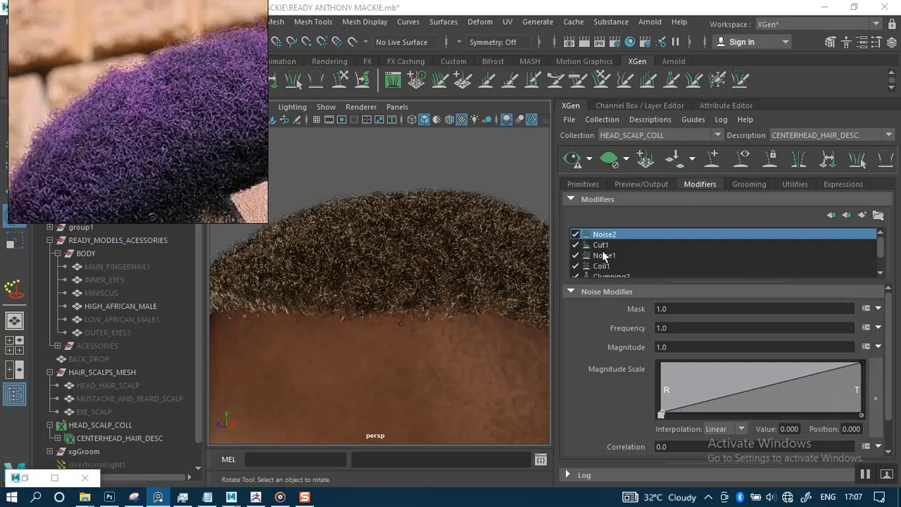
Disable the Noise1 modifier.
left_click(575, 255)
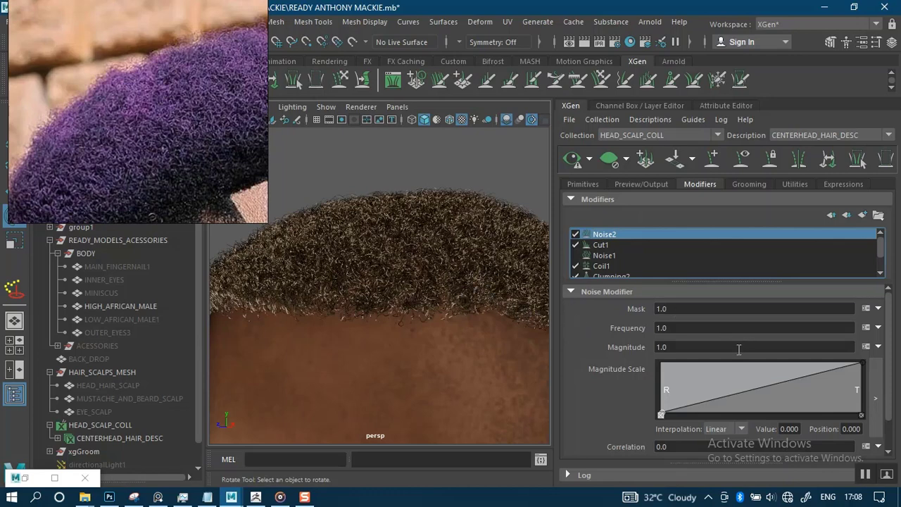
scroll(891, 423, "down", 2)
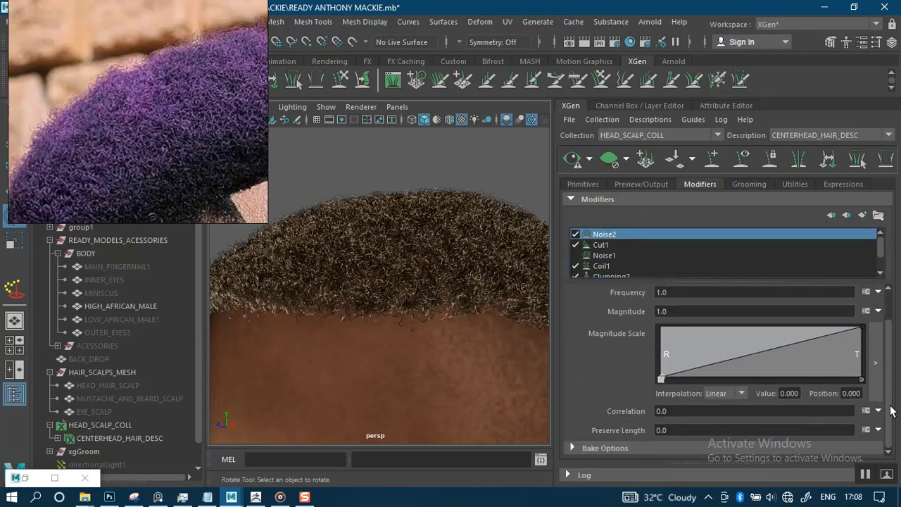
scroll(811, 344, "up", 2)
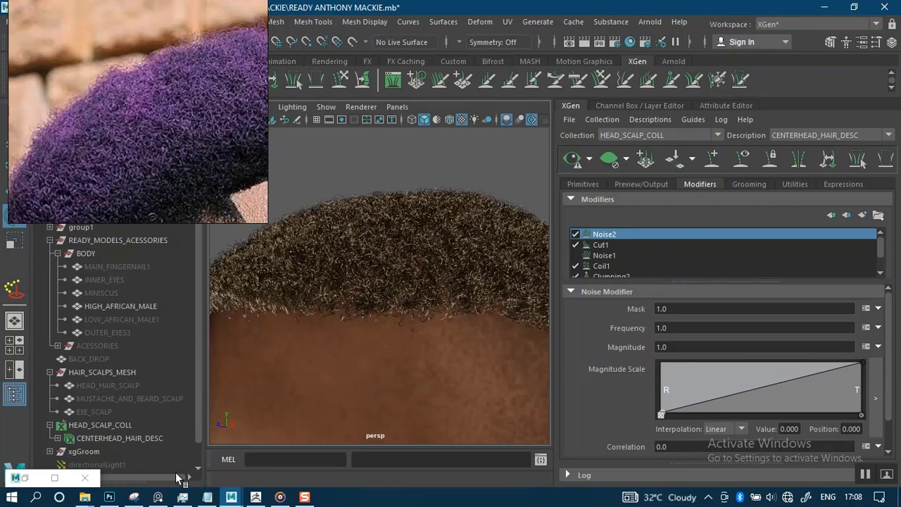
left_click(54, 478)
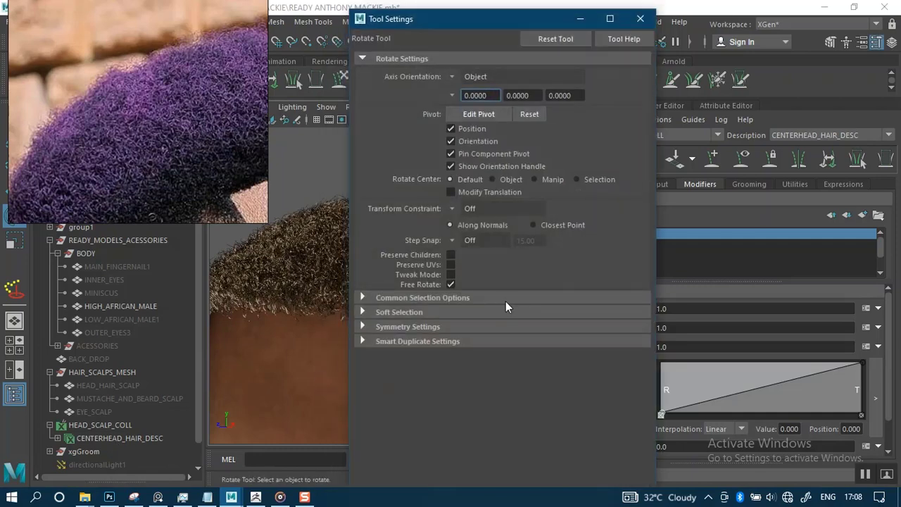
left_click(580, 19)
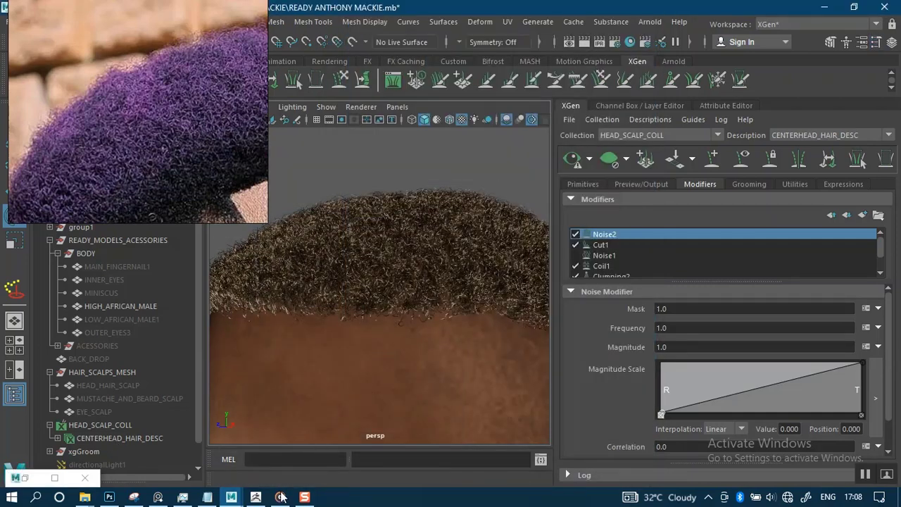
Set Noise2's Frequency to rand(0.0,5), based on the Notepad expression, and refresh the preview.
mouse_move(207, 497)
left_click(218, 461)
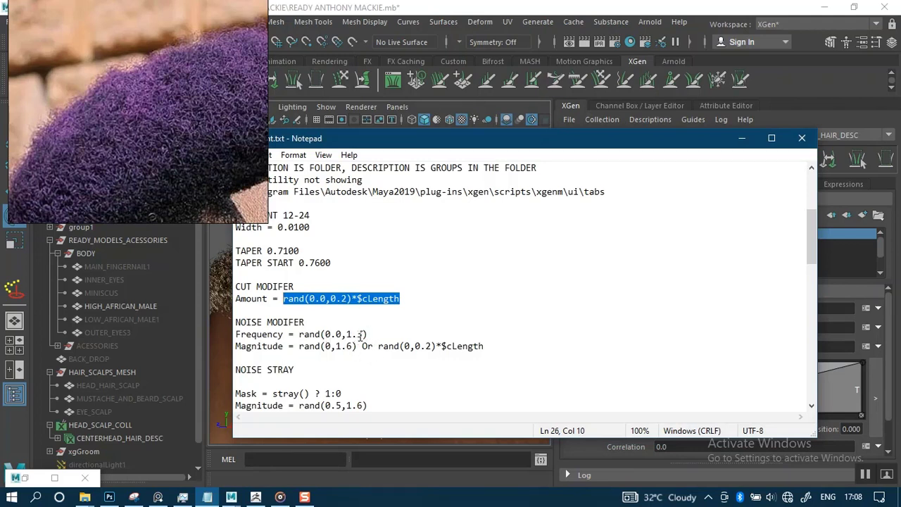
left_click_drag(368, 334, 300, 334)
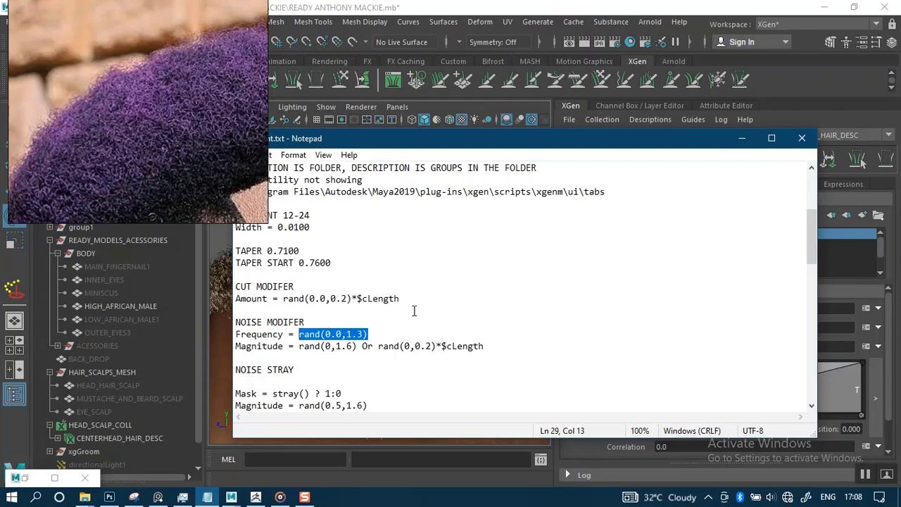
left_click(741, 140)
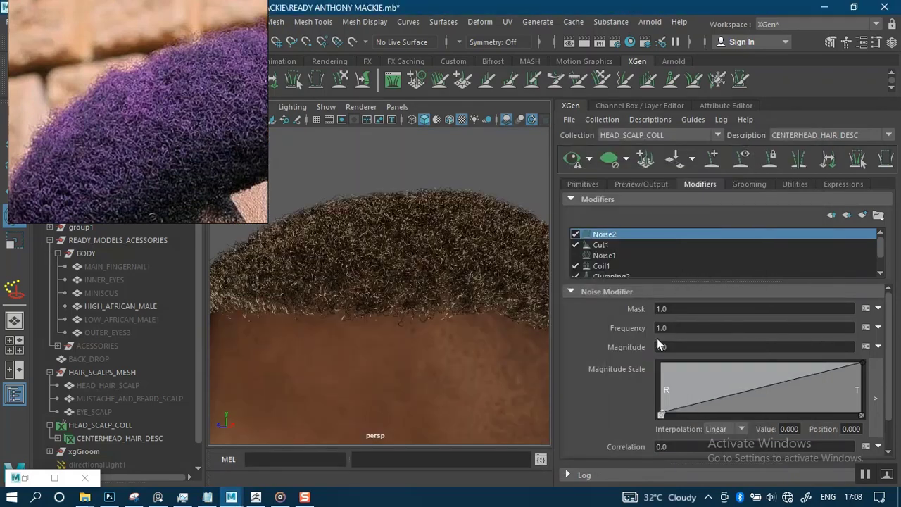
left_click(666, 328)
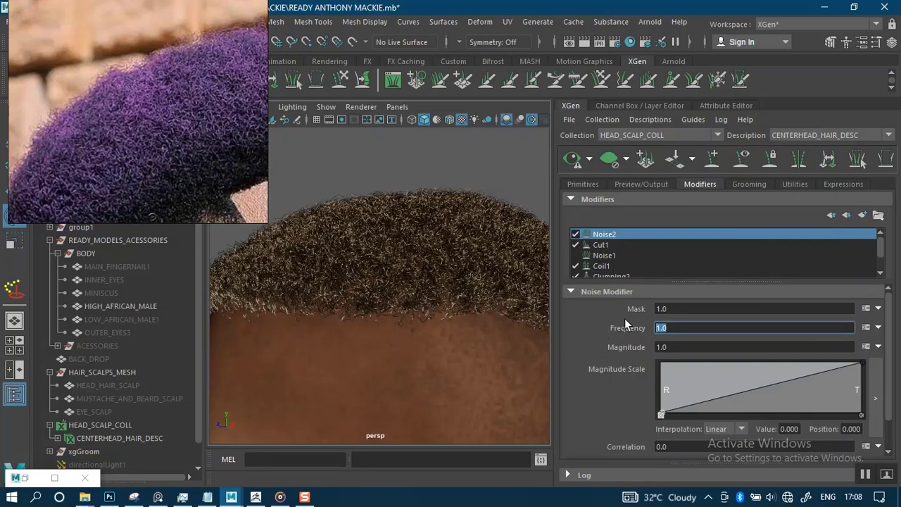
type("rand(0.0,1.3)")
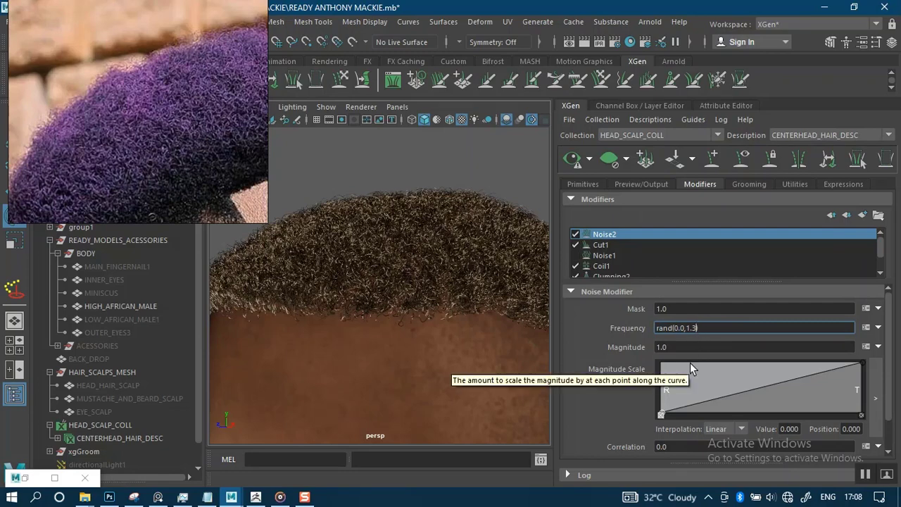
key("BackSpace")
key("BackSpace")
key("BackSpace")
type("5")
key("Return")
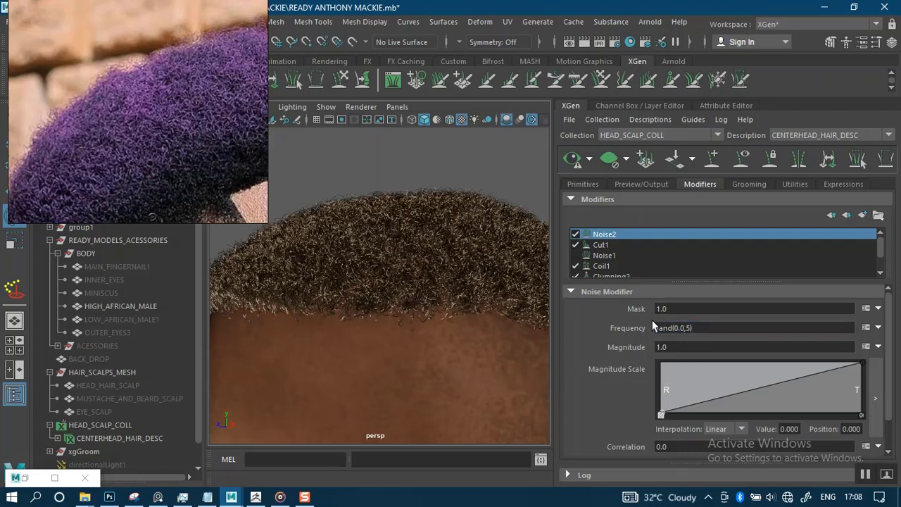
left_click(571, 159)
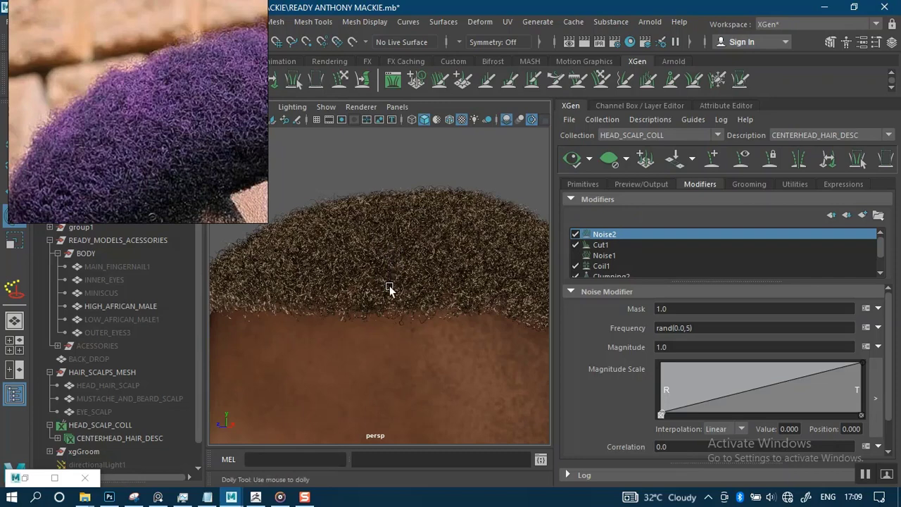
Copy Noise2's Frequency expression rand(0.0,5) into its Magnitude field.
scroll(392, 285, "up", 5)
scroll(393, 274, "down", 2)
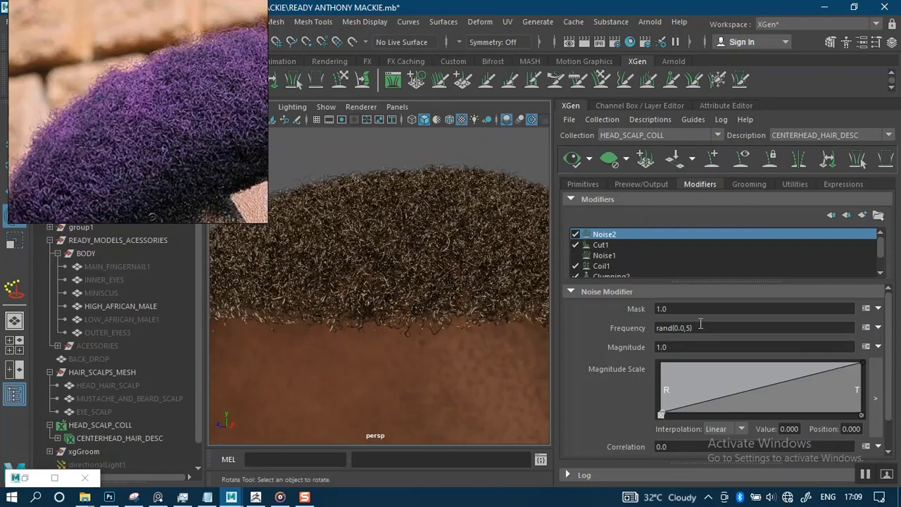
left_click_drag(701, 328, 634, 325)
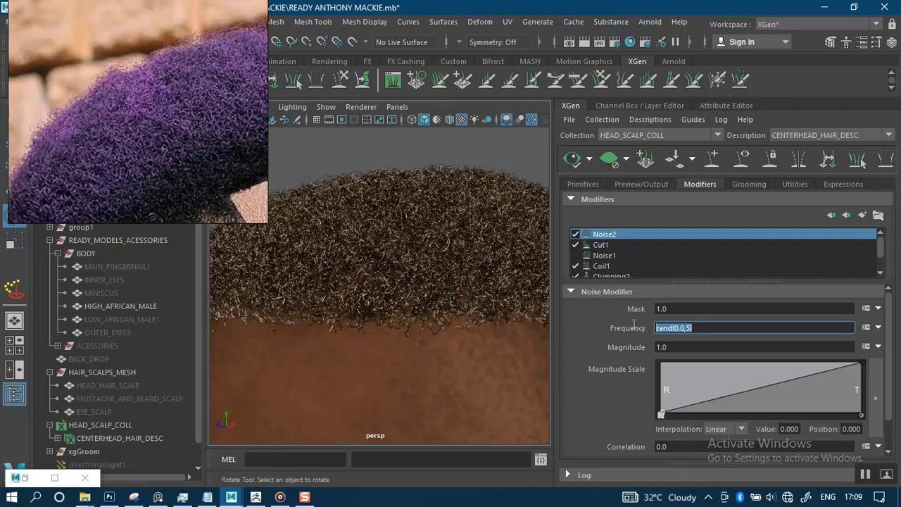
left_click(702, 327)
left_click_drag(702, 327, 627, 334)
key("ctrl+c")
key("Tab")
key("ctrl+v")
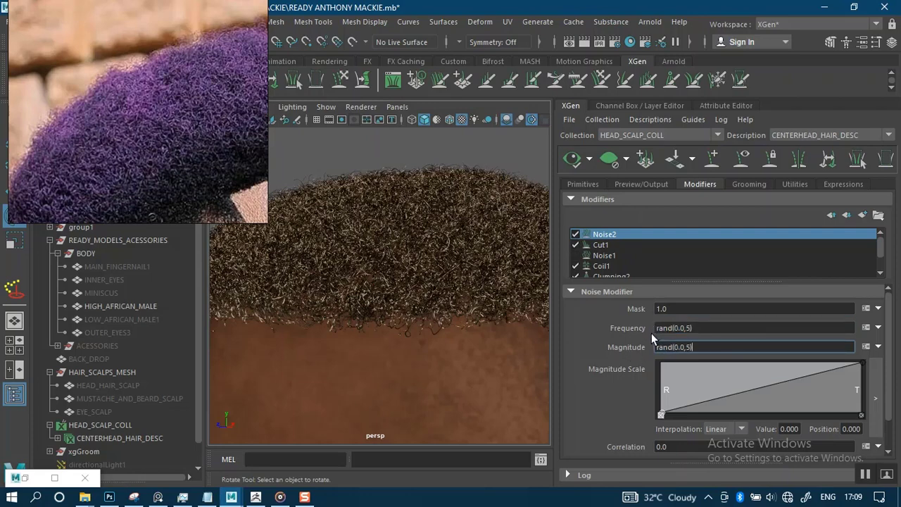
key("Return")
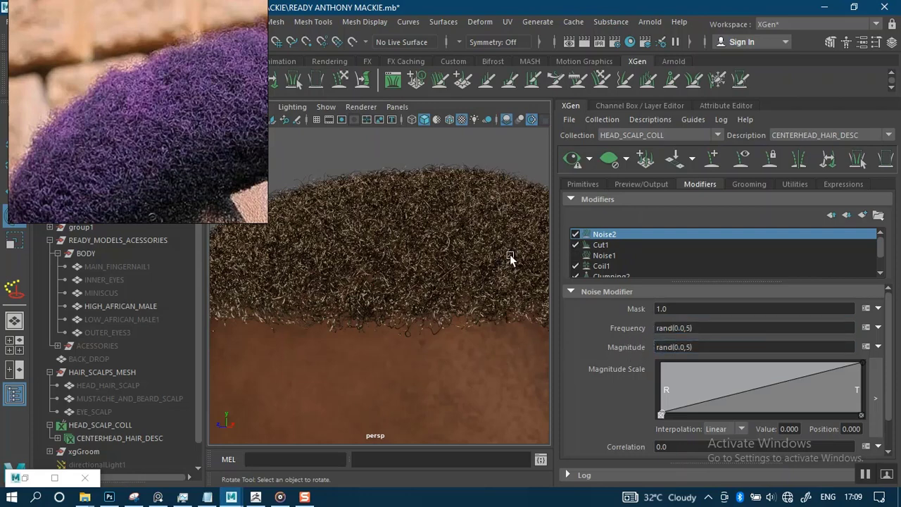
Change Magnitude to rand(5,10), refresh the preview and inspect the hairline.
left_click(685, 345)
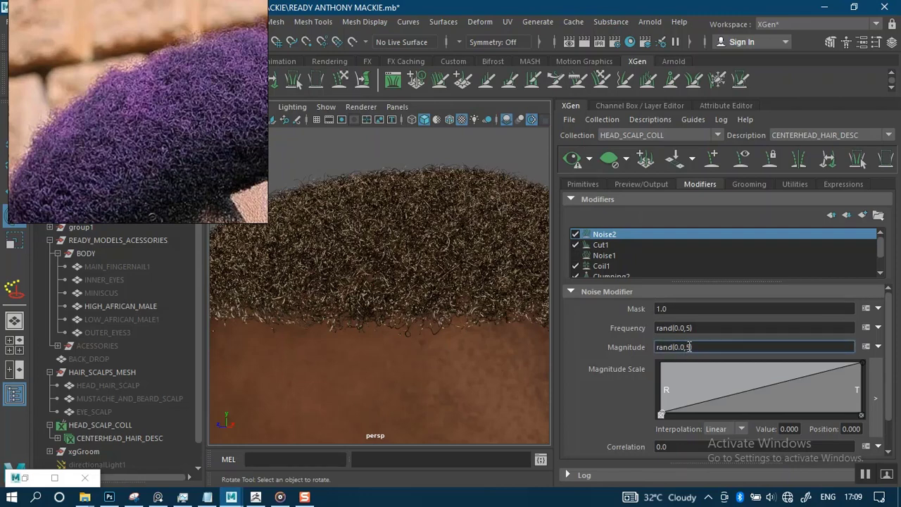
key("BackSpace")
type("10")
key("Return")
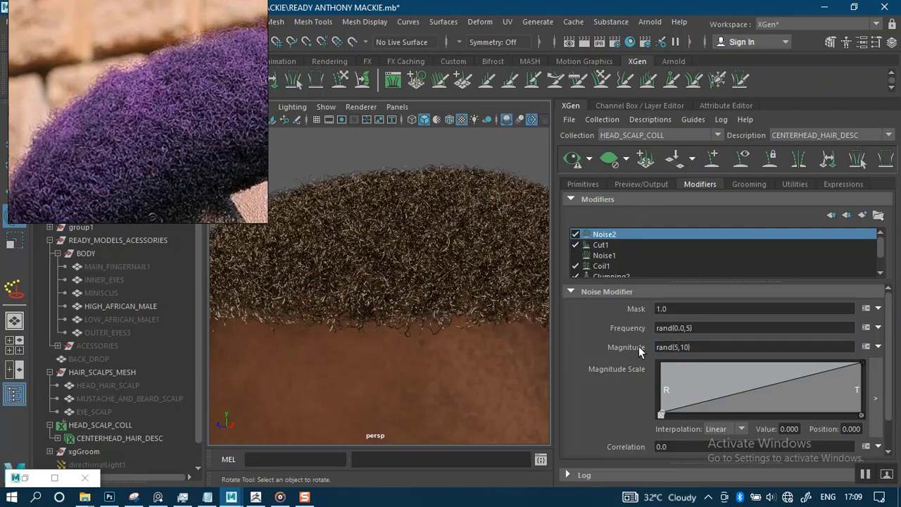
left_click(569, 166)
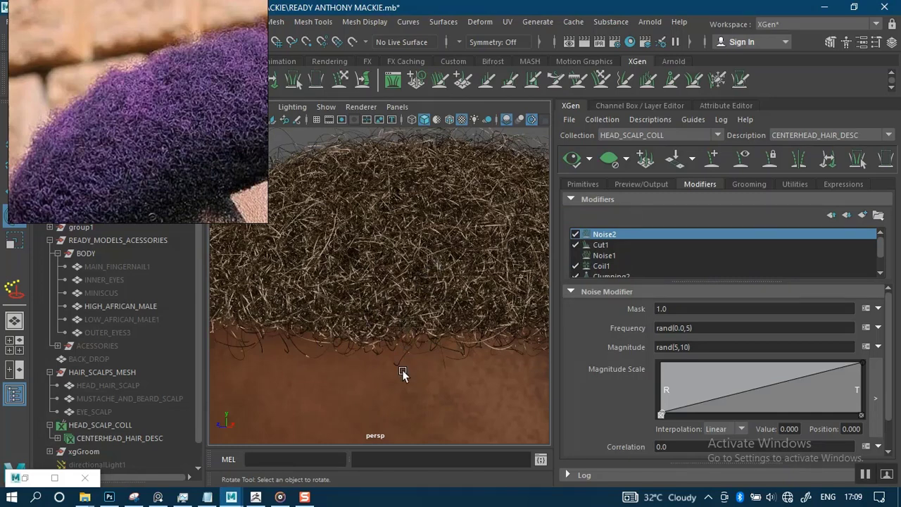
scroll(408, 208, "down", 5)
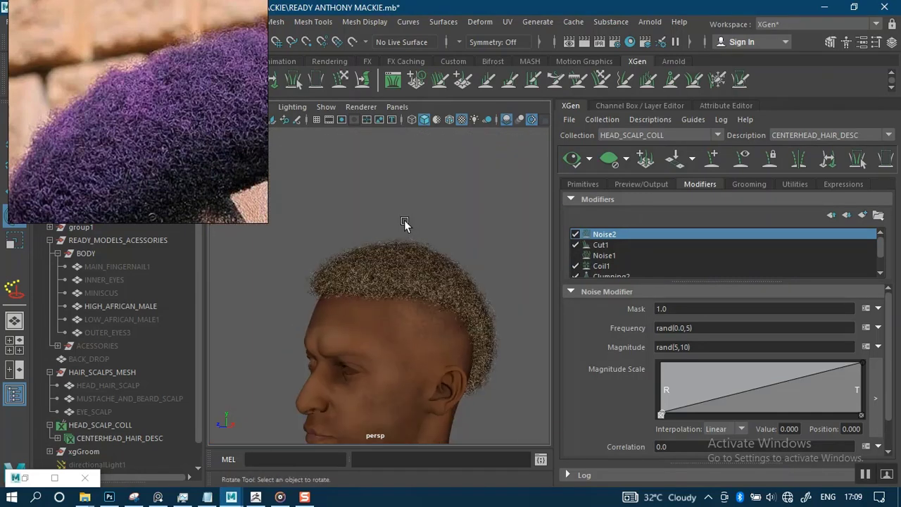
scroll(423, 338, "up", 5)
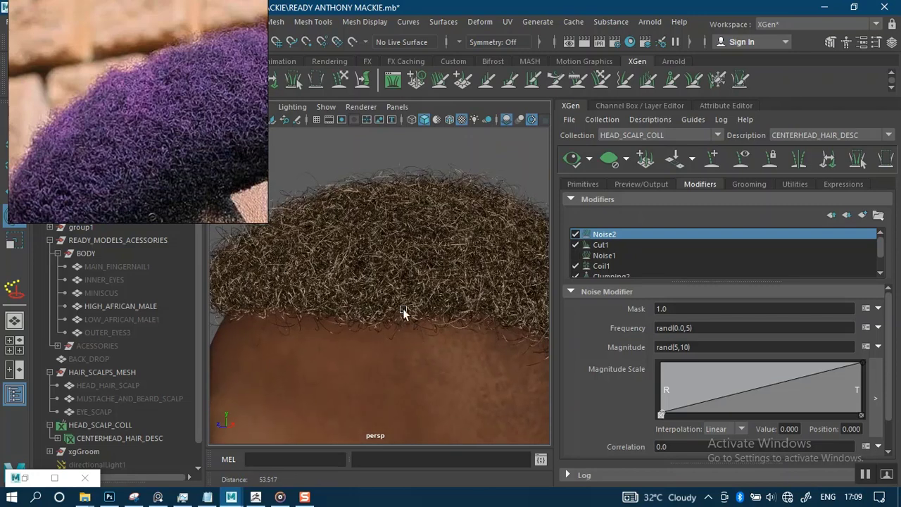
middle_click_drag(362, 275, 332, 317, "alt")
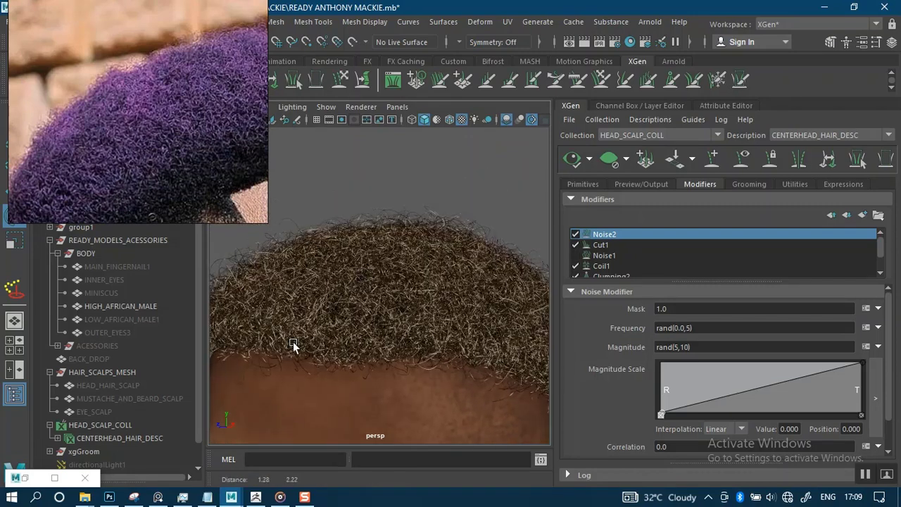
left_click(26, 481)
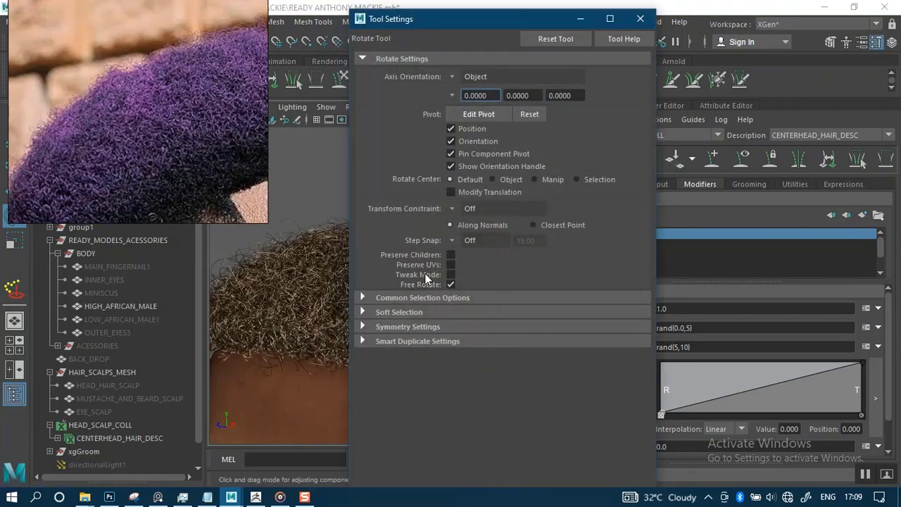
Copy the 'stray() ? 1:0' Mask expression from the NOISE STRAY section of the Notepad notes.
left_click(640, 20)
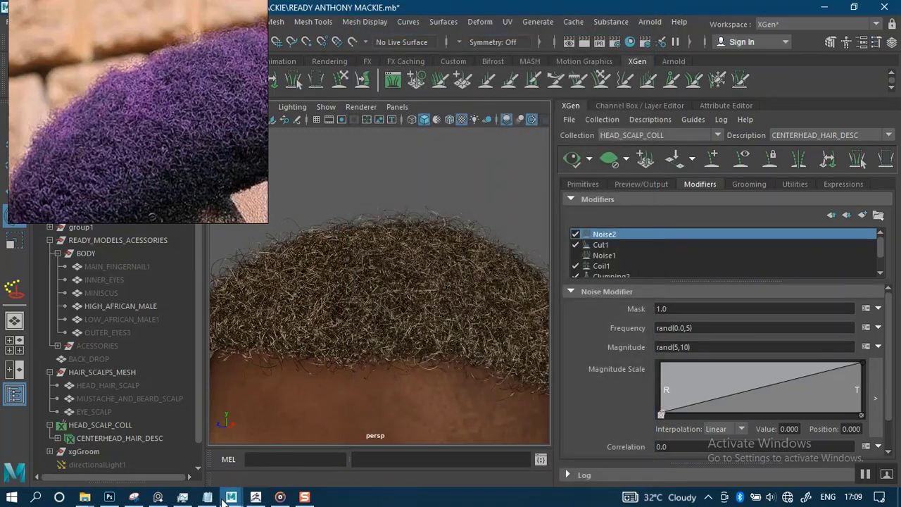
mouse_move(210, 499)
left_click(243, 438)
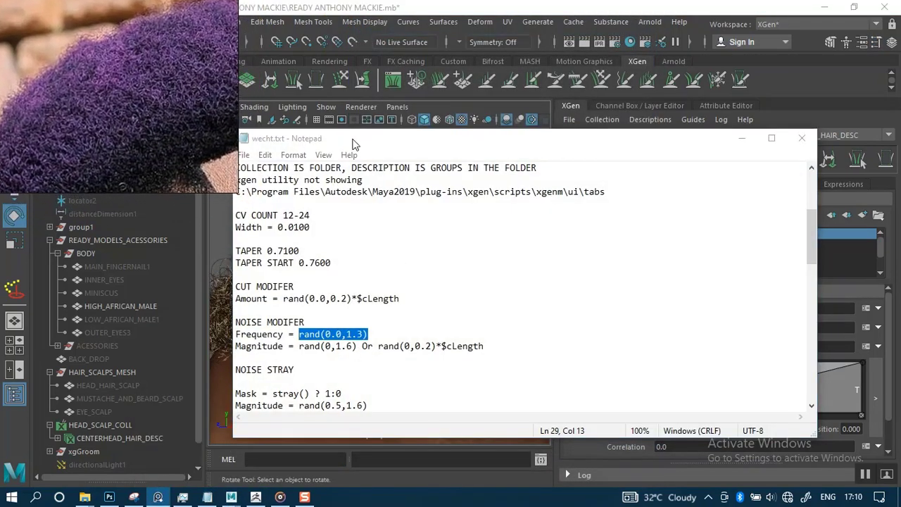
left_click_drag(354, 145, 376, 142)
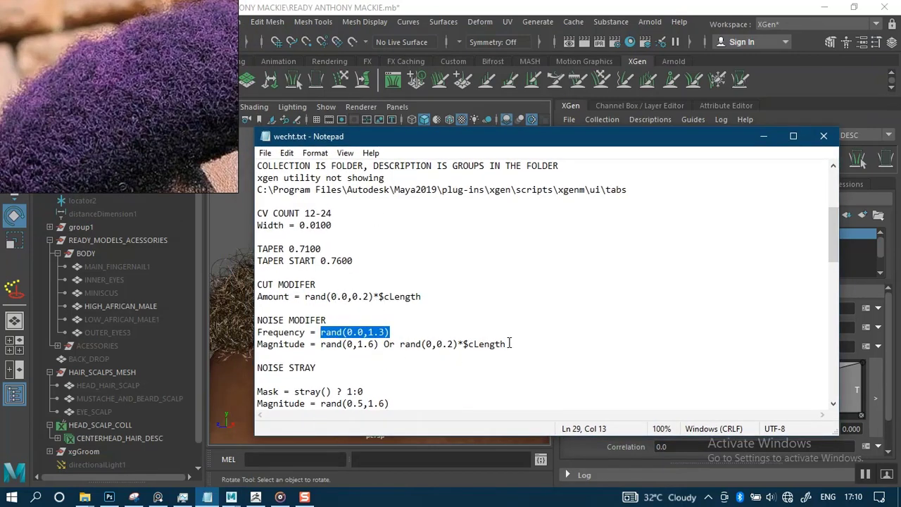
left_click_drag(832, 255, 834, 280)
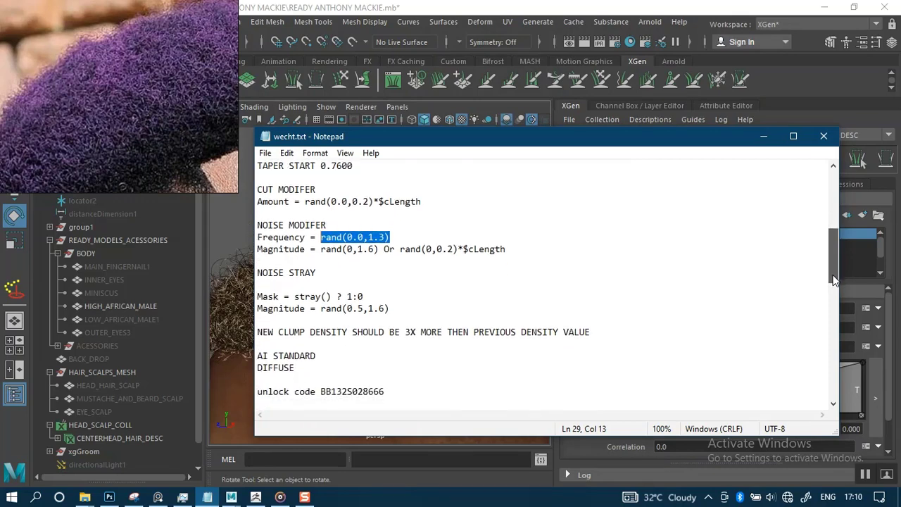
left_click(376, 295)
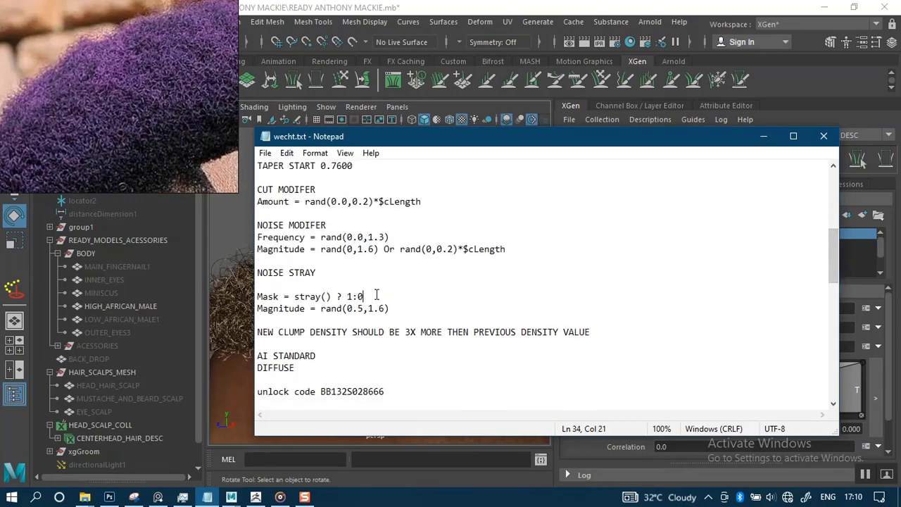
key("shift+Left")
key("shift+Left")
key("shift+Left")
key("shift+Left")
key("shift+Left")
key("shift+Left")
key("shift+Left")
key("shift+Left")
key("shift+Left")
key("shift+Left")
key("shift+Left")
key("shift+Left")
key("shift+Left")
key("ctrl+c")
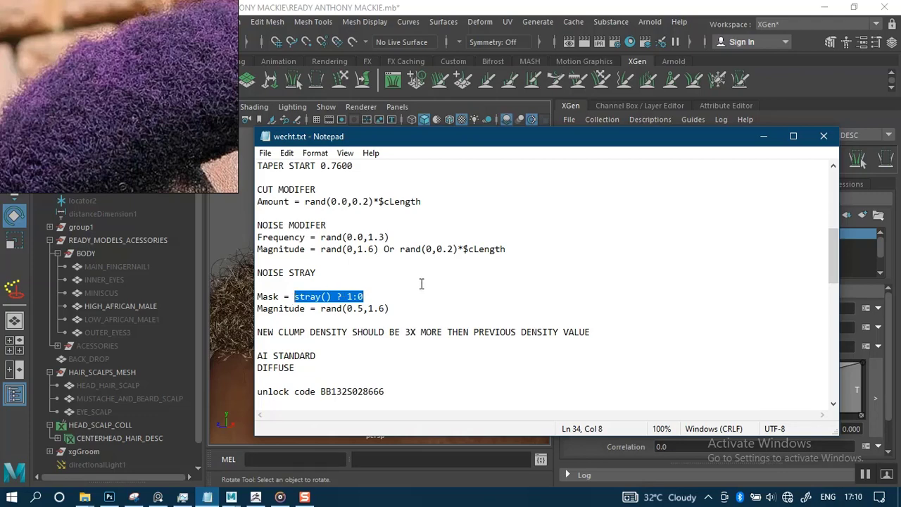
left_click(764, 136)
Paste stray() ? 1:0 into Noise2's Mask, commit it, and orbit to view the scalp.
left_click(669, 310)
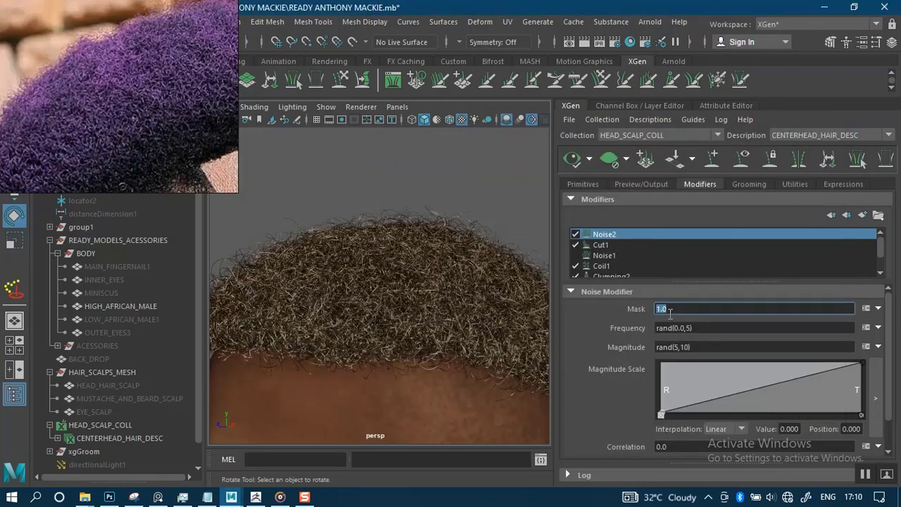
key("ctrl+v")
key("Return")
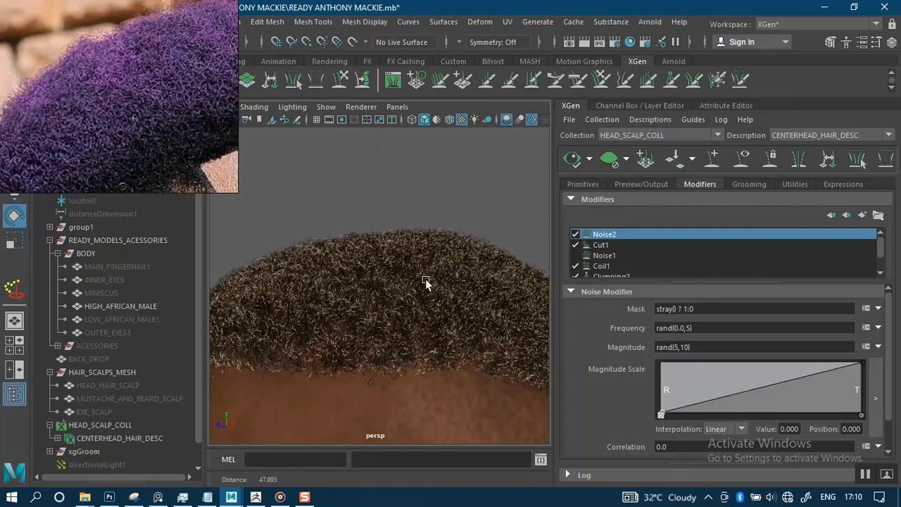
left_click_drag(427, 280, 426, 176, "alt")
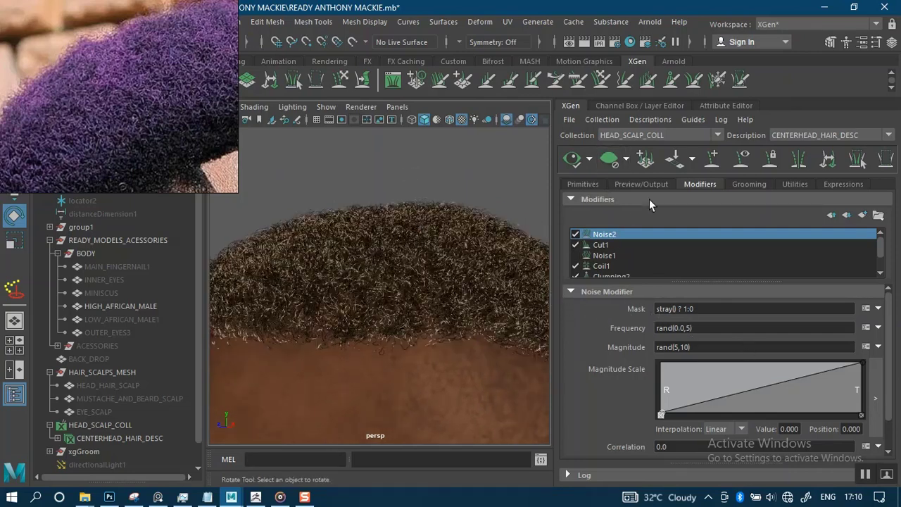
Replace 0.0 with 10 in the Descriptions > Set Stray Percentage dialog, then close it.
left_click(648, 120)
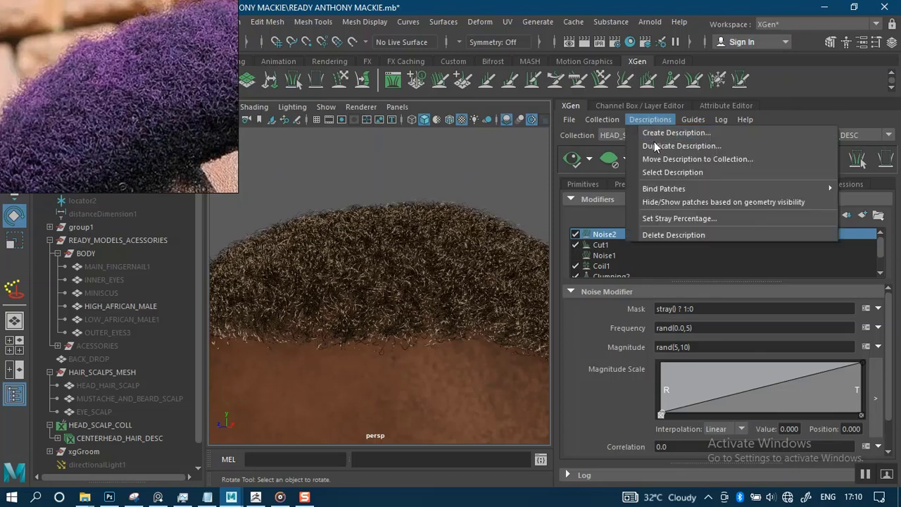
left_click(669, 217)
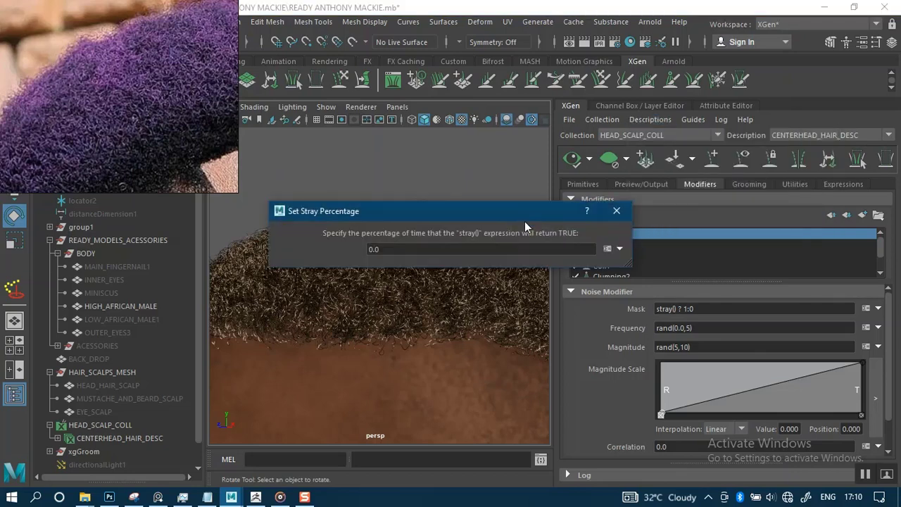
left_click_drag(448, 217, 590, 230)
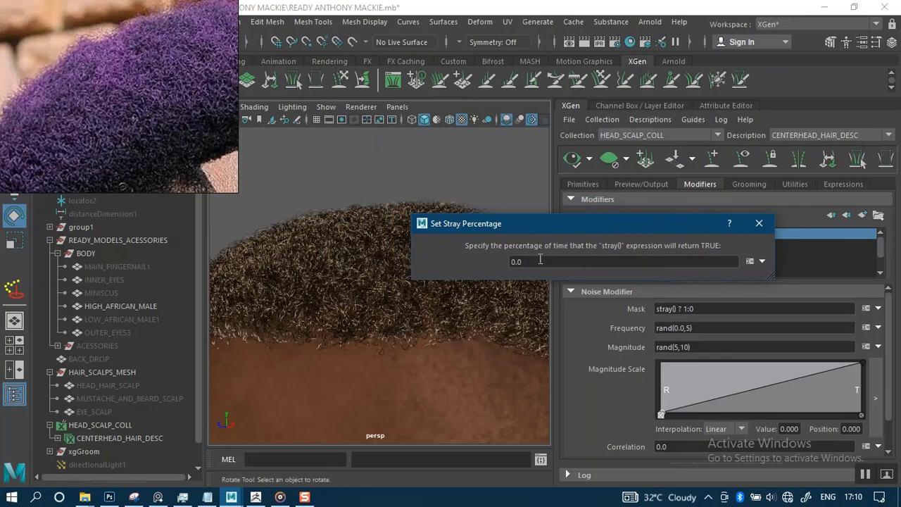
left_click_drag(538, 260, 477, 277)
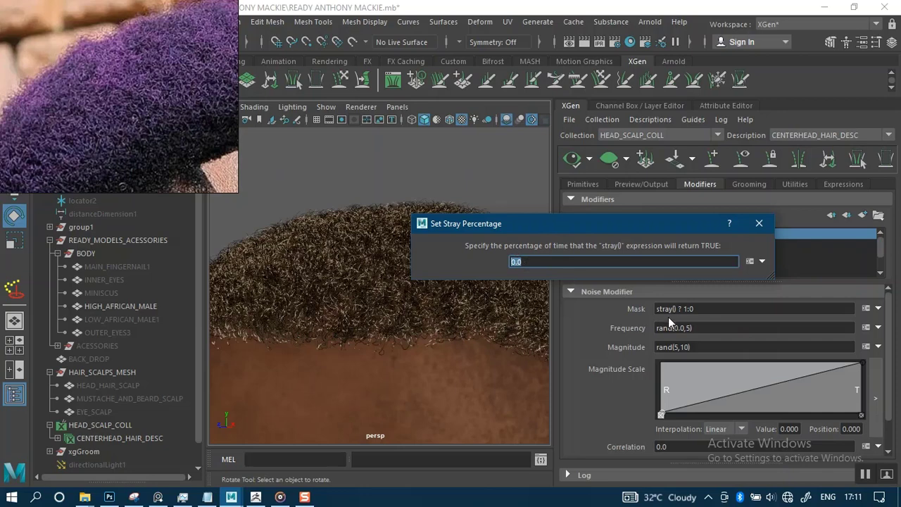
left_click_drag(603, 225, 353, 182)
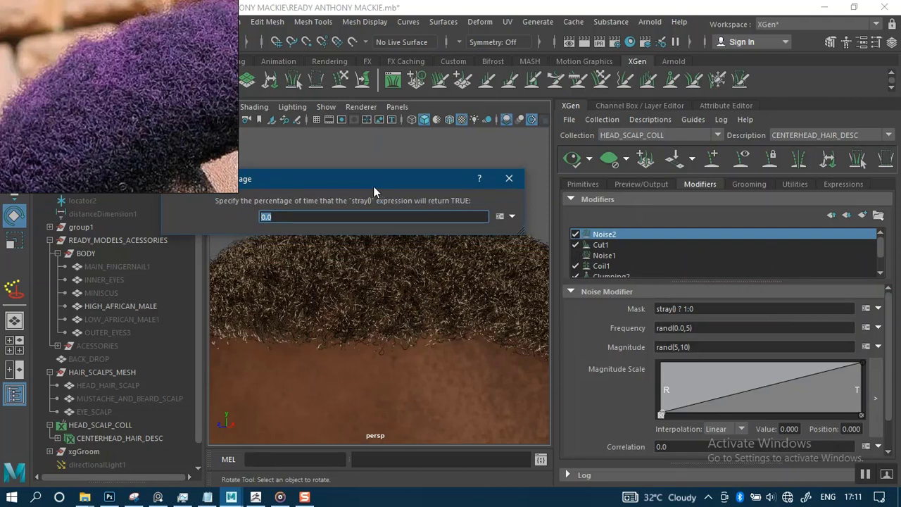
left_click_drag(350, 184, 596, 214)
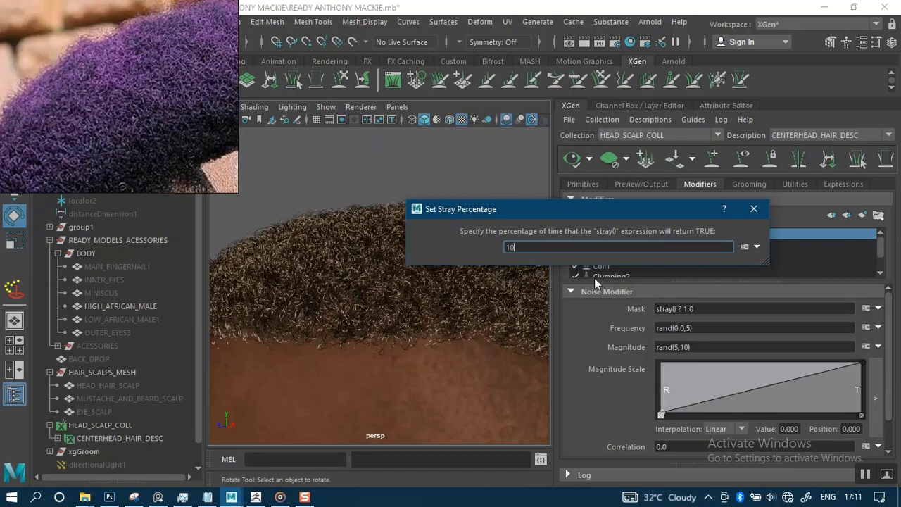
key("Return")
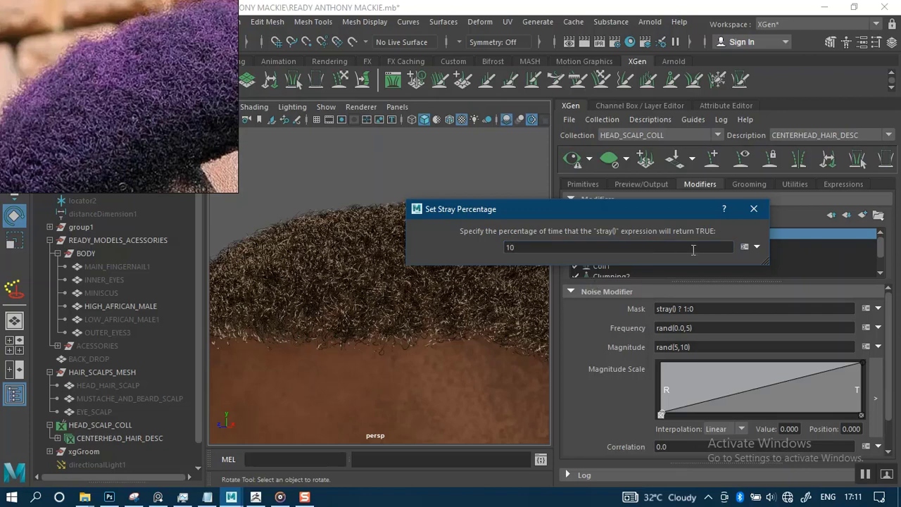
left_click(754, 209)
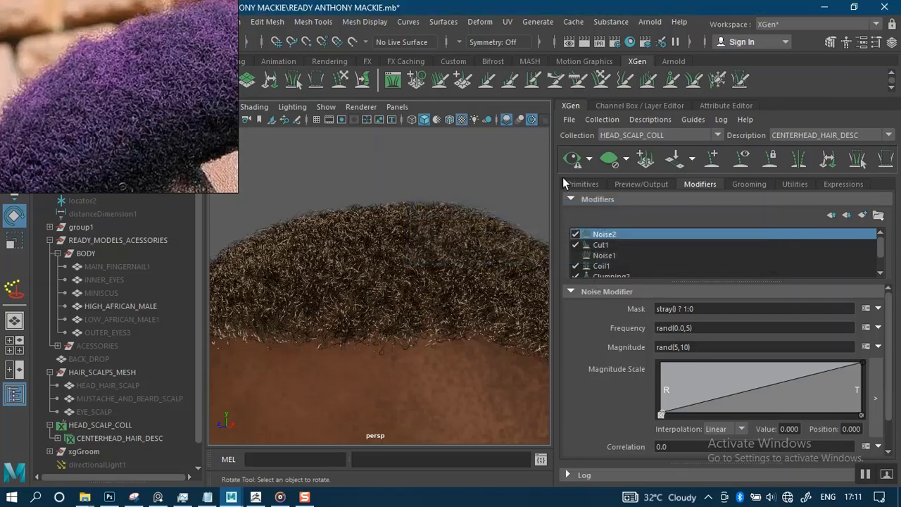
left_click(570, 161)
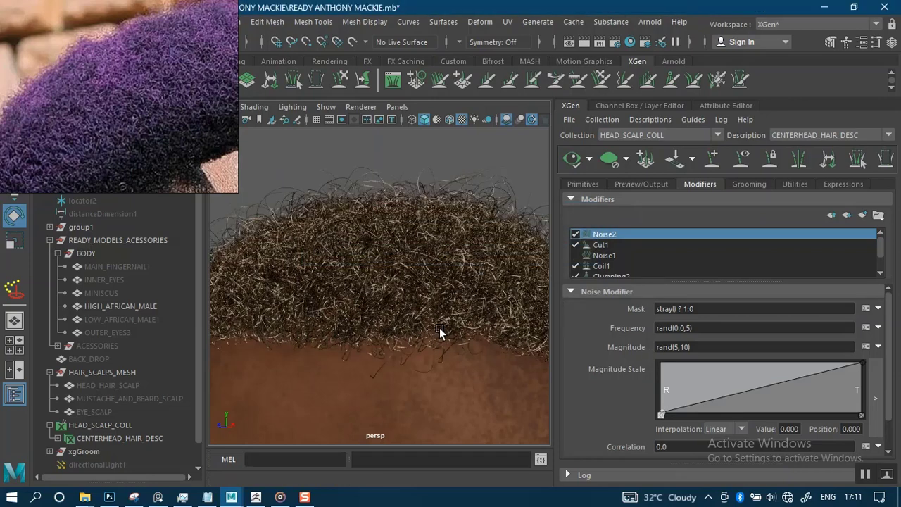
scroll(434, 330, "up", 1)
scroll(415, 247, "down", 5)
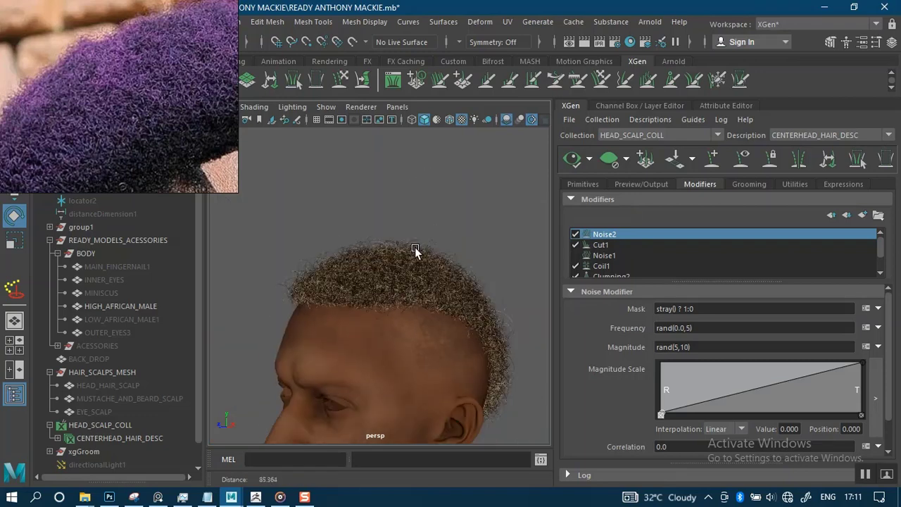
scroll(438, 355, "up", 4)
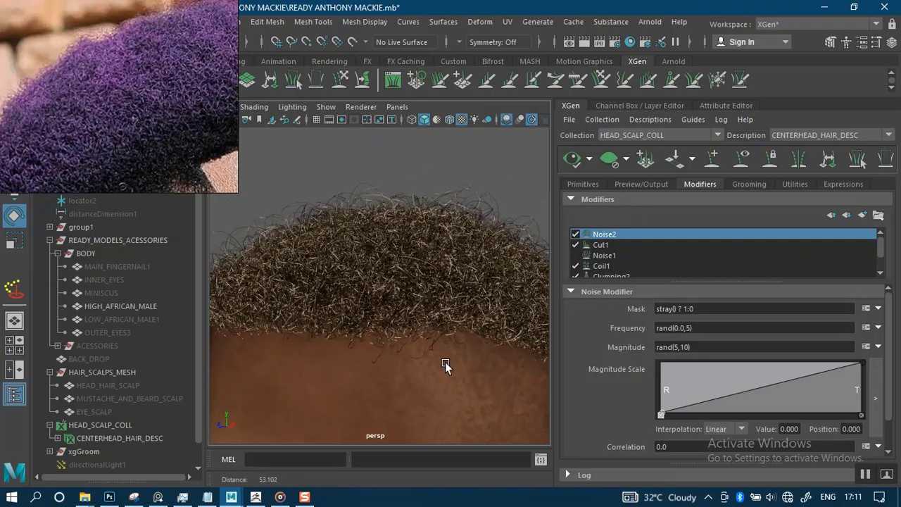
key("e")
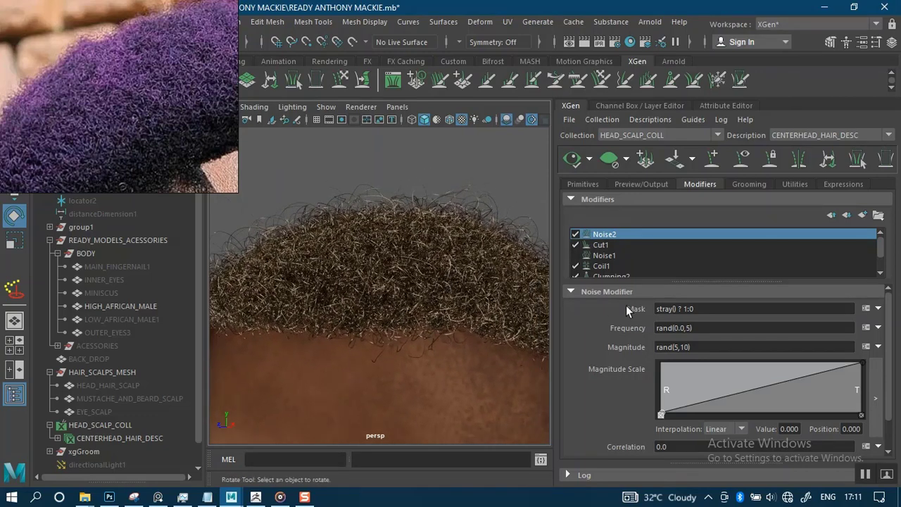
Change Noise2's Magnitude to rand(1,5), regenerate the preview, and orbit around the hair dome.
left_click(689, 347)
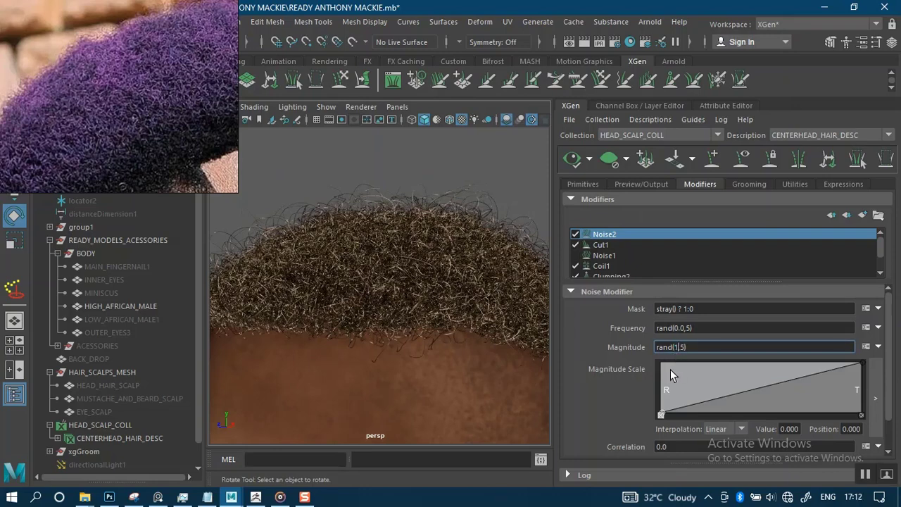
key("Return")
left_click(572, 159)
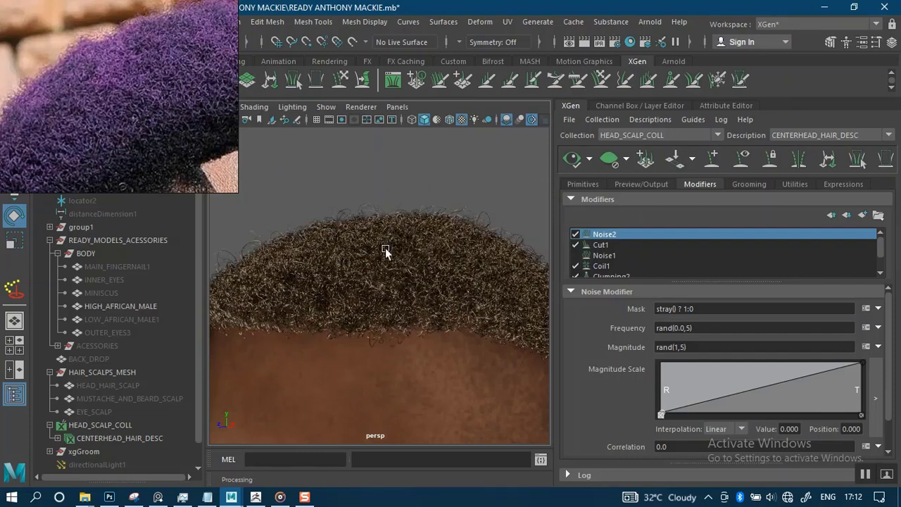
scroll(362, 201, "down", 6)
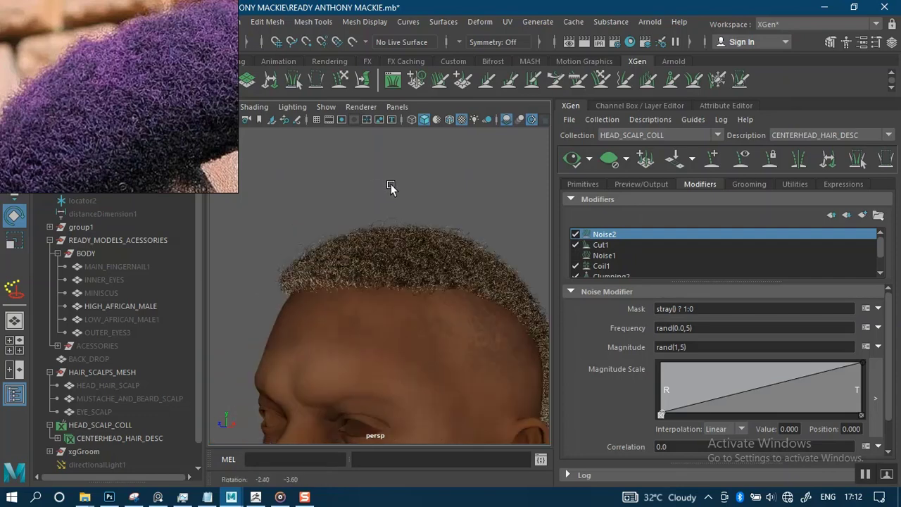
scroll(415, 243, "up", 6)
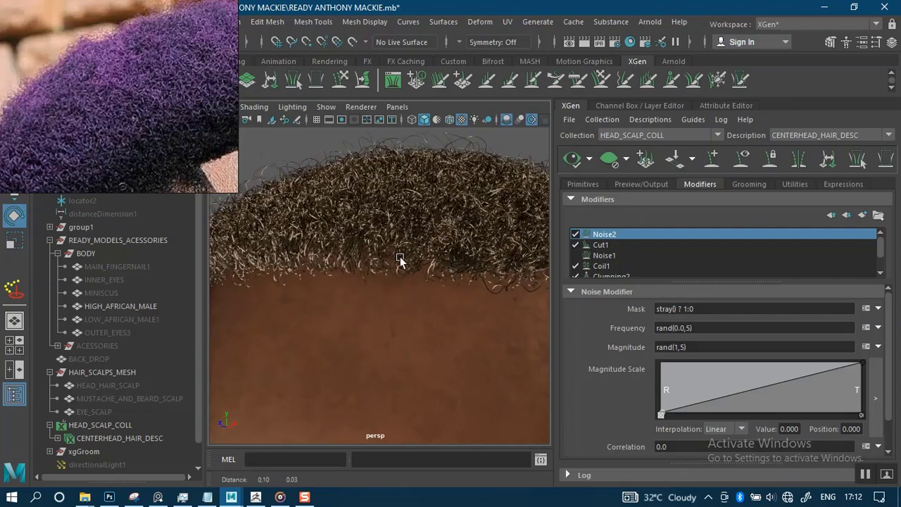
scroll(395, 266, "up", 3)
left_click_drag(386, 276, 366, 232, "alt")
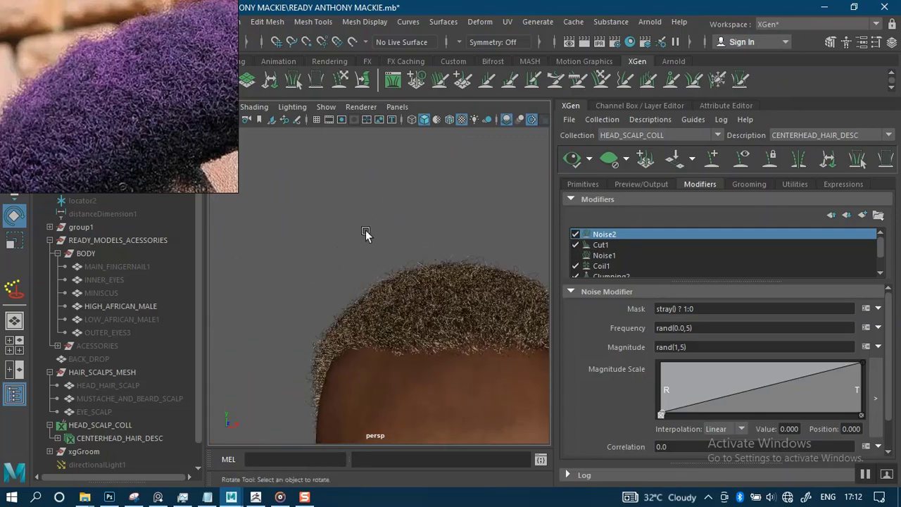
scroll(410, 285, "up", 3)
left_click_drag(411, 289, 357, 144, "alt")
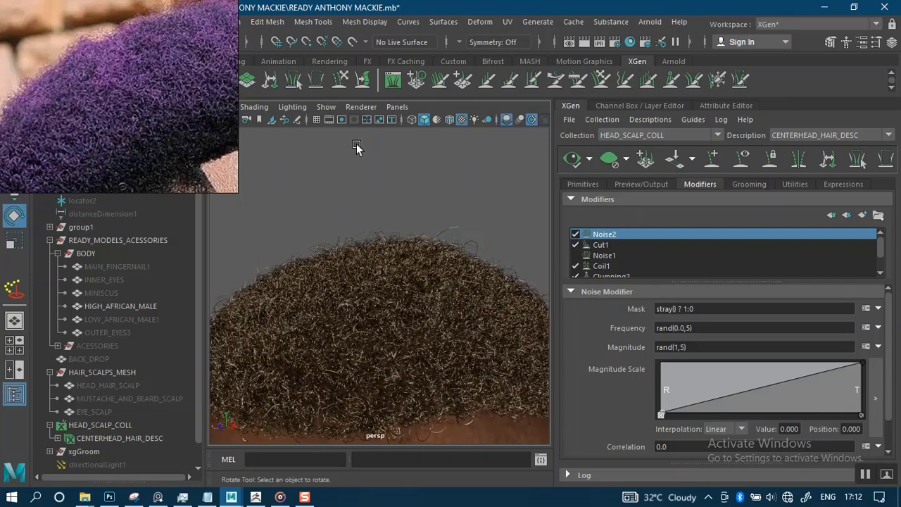
right_click_drag(357, 144, 391, 259, "alt")
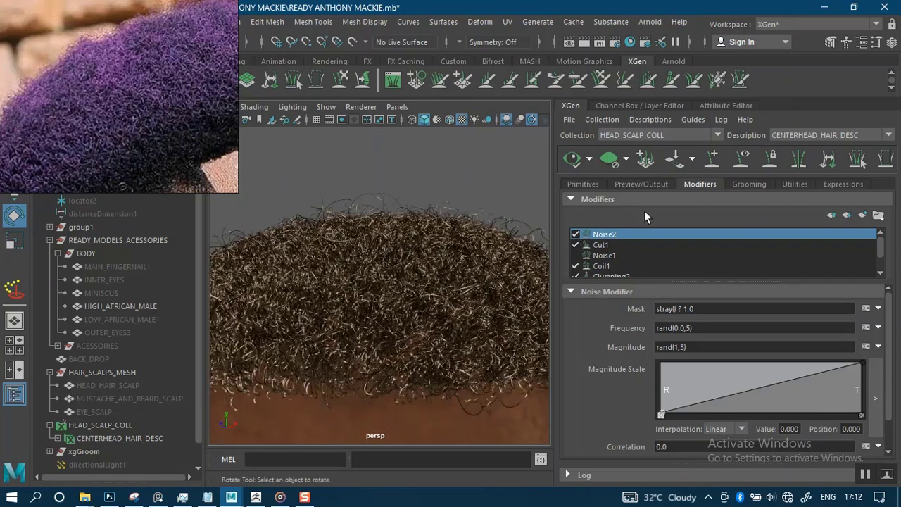
Replace the stray percentage of 10 with 5 in the Set Stray Percentage dialog.
left_click(653, 119)
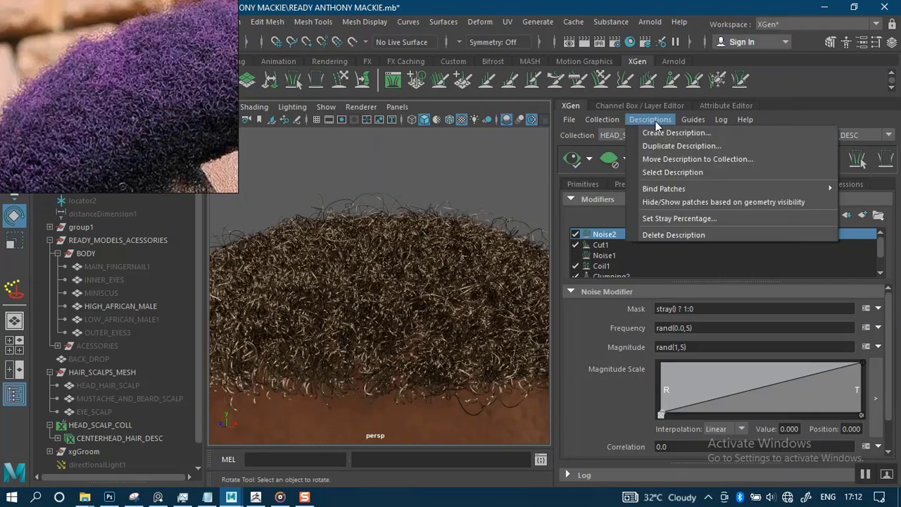
left_click(674, 218)
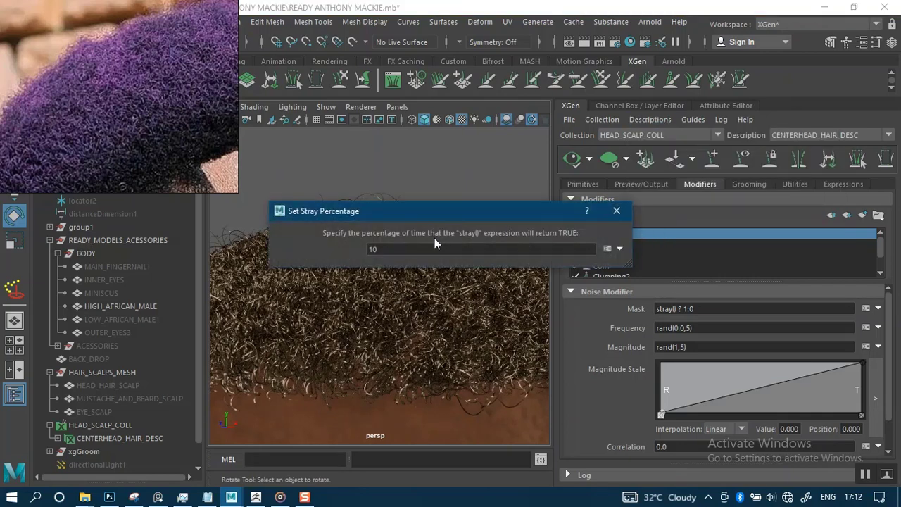
left_click_drag(393, 249, 343, 255)
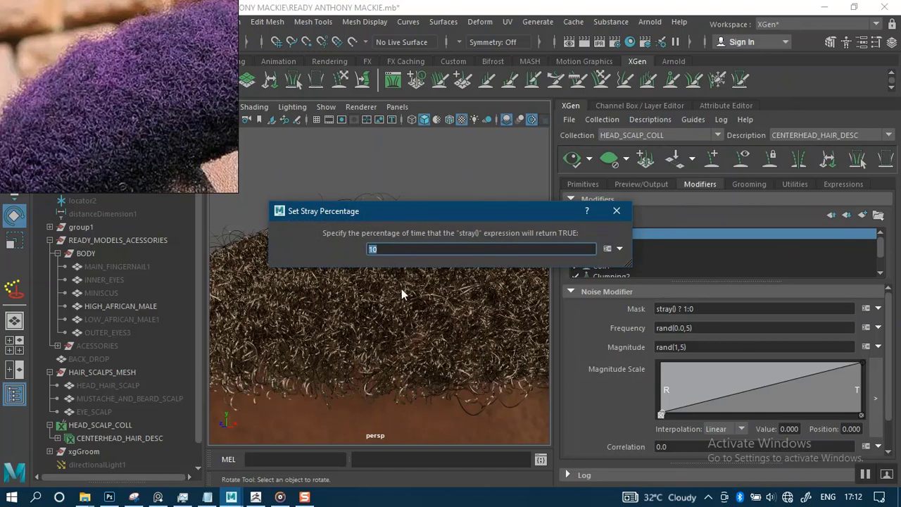
type("5")
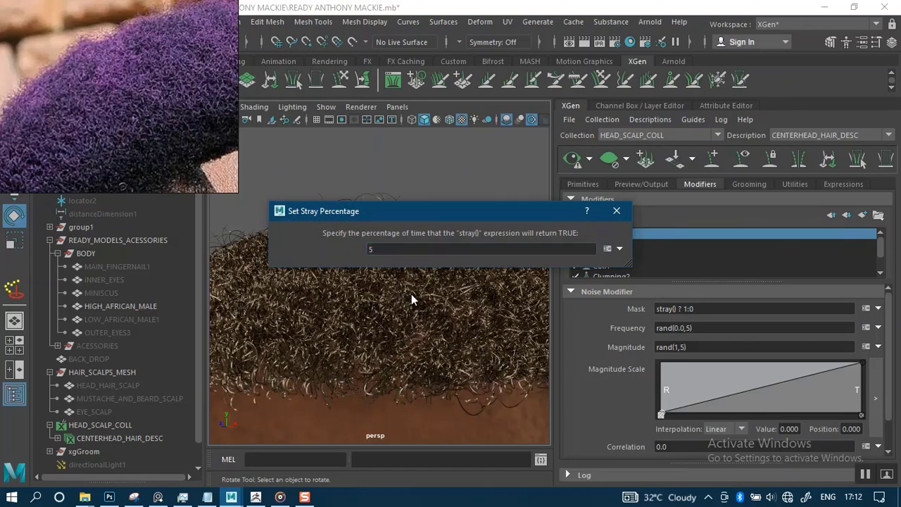
left_click(622, 218)
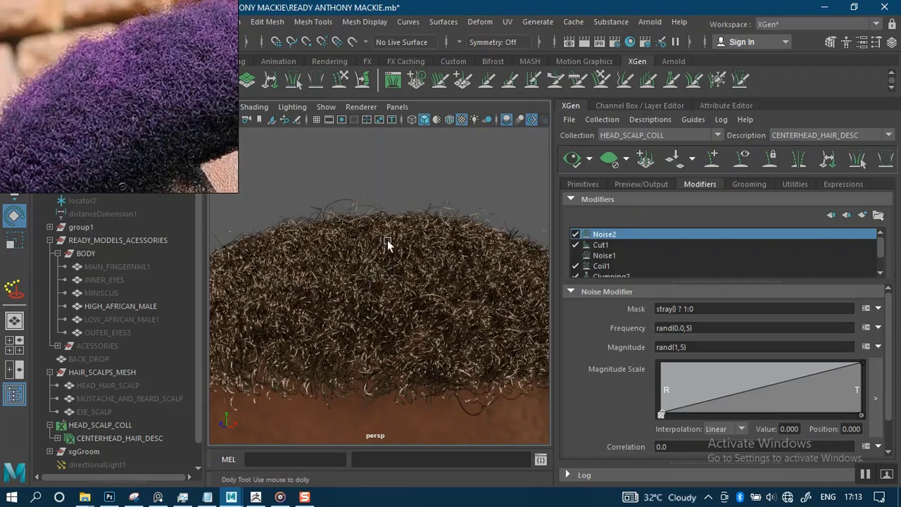
Re-enable the Noise2 stray-curl modifier and regenerate the hair preview.
scroll(379, 206, "down", 5)
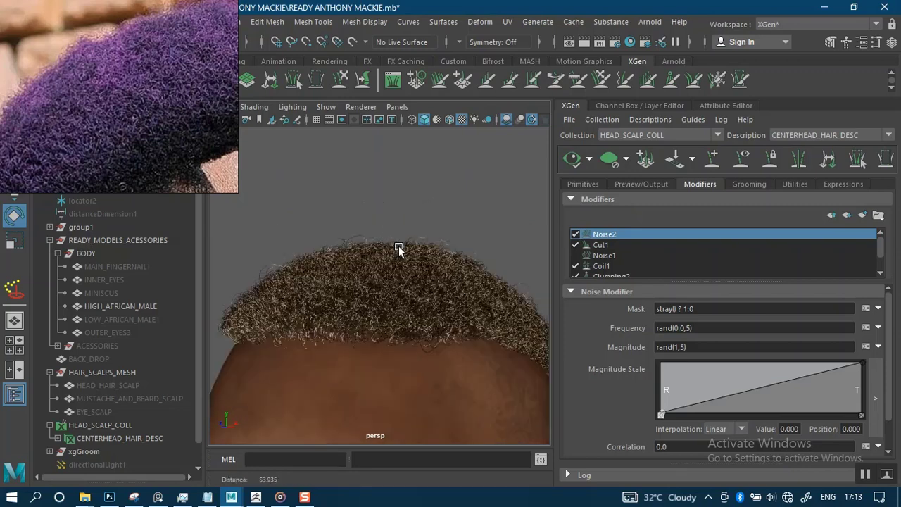
left_click_drag(398, 246, 454, 178, "alt")
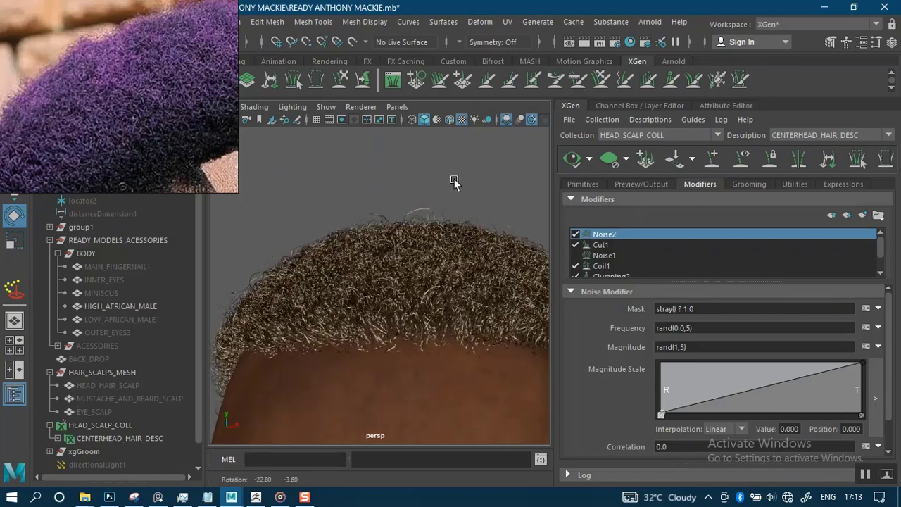
scroll(454, 178, "up", 5)
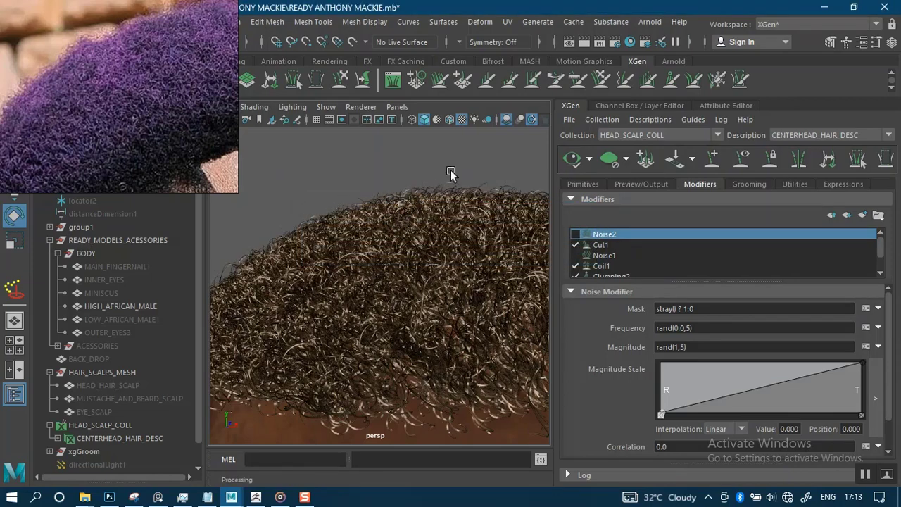
left_click(574, 235)
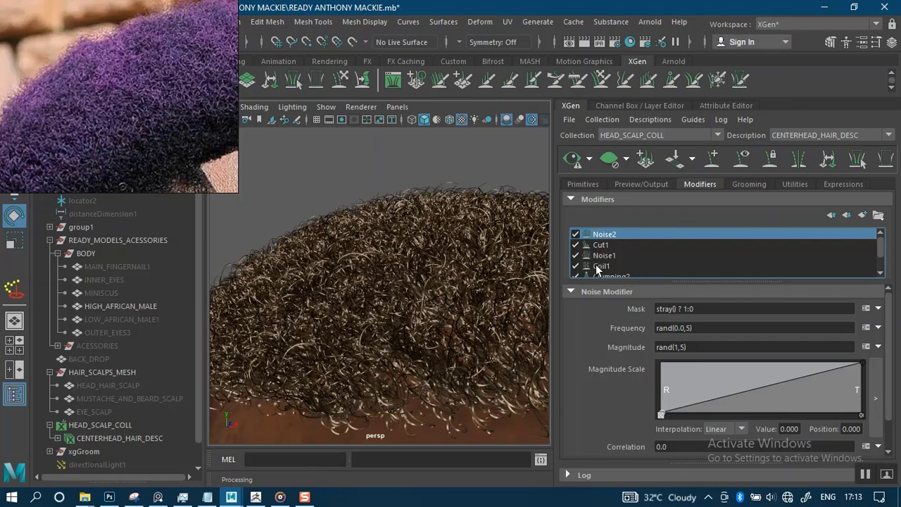
left_click(572, 158)
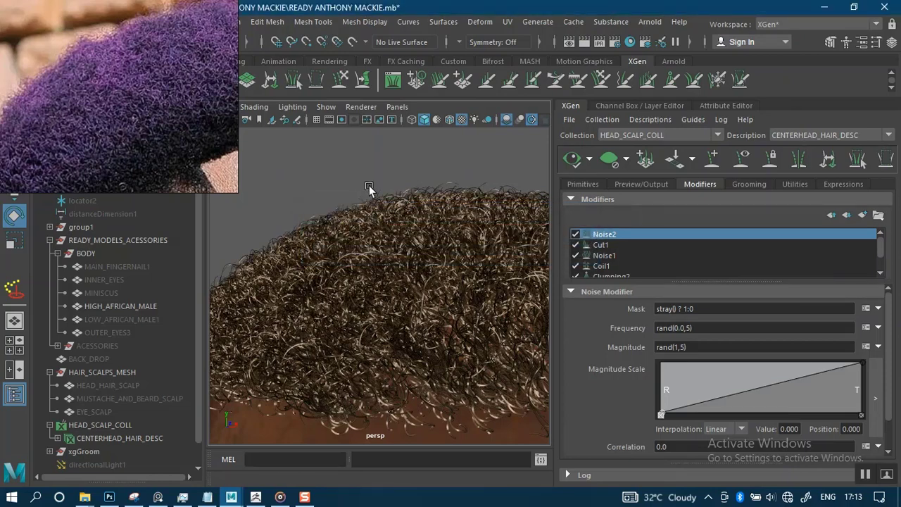
Orbit around the top, sides, back and face, comparing the curls with the reference.
left_click_drag(367, 247, 385, 260, "alt")
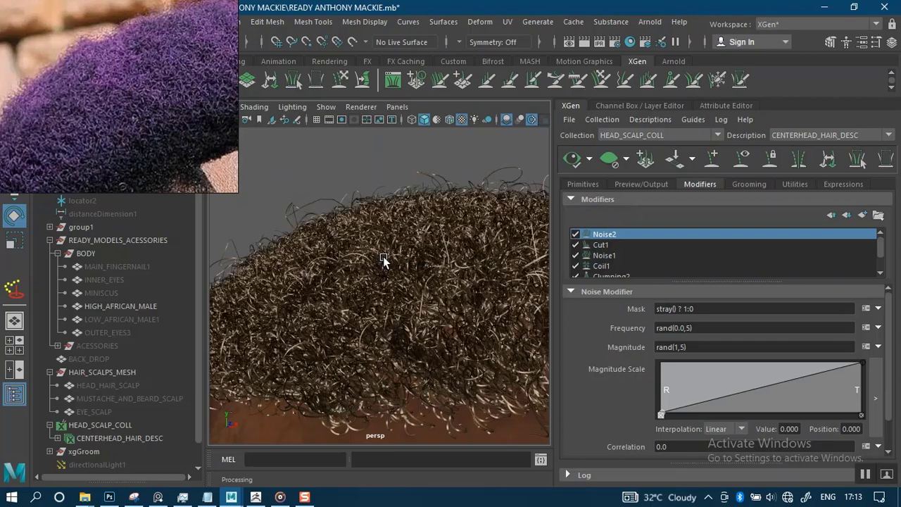
right_click_drag(400, 310, 378, 195, "alt")
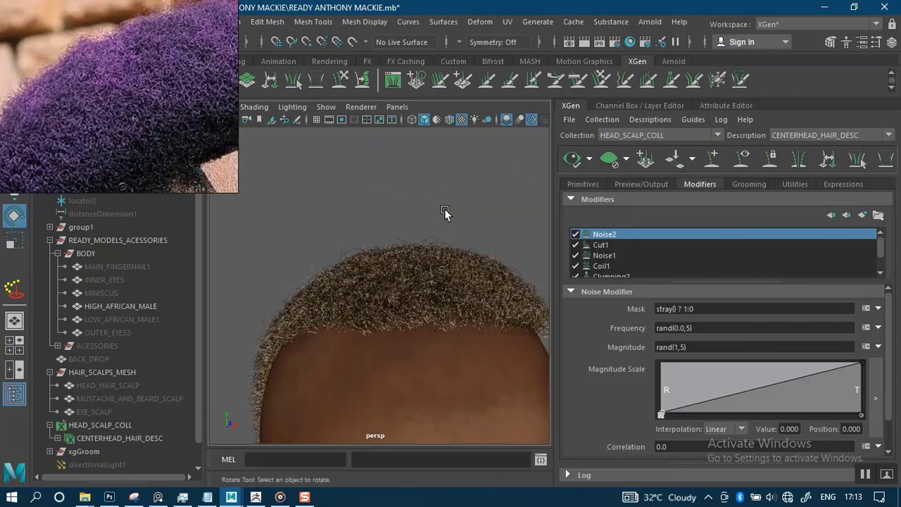
left_click_drag(445, 208, 385, 200, "alt")
right_click_drag(385, 202, 428, 269, "alt")
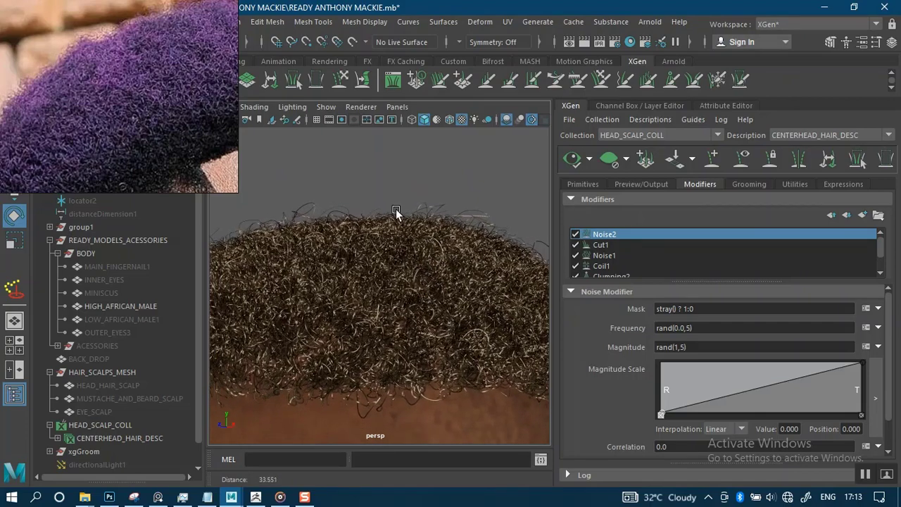
left_click_drag(396, 212, 399, 260, "alt")
right_click_drag(377, 155, 429, 207, "alt")
left_click_drag(428, 207, 360, 203, "alt")
right_click_drag(360, 203, 405, 188, "alt")
left_click_drag(406, 188, 408, 235, "alt")
left_click_drag(413, 202, 114, 177, "alt")
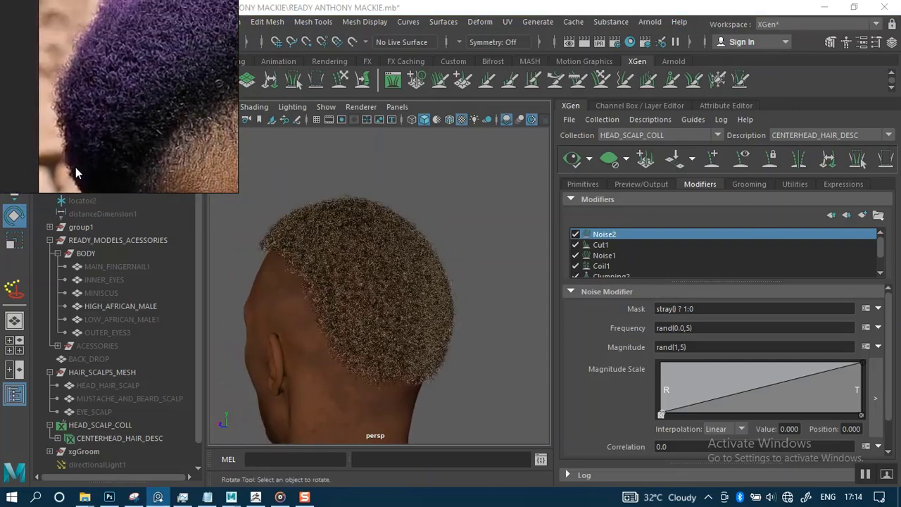
left_click_drag(433, 205, 548, 177, "alt")
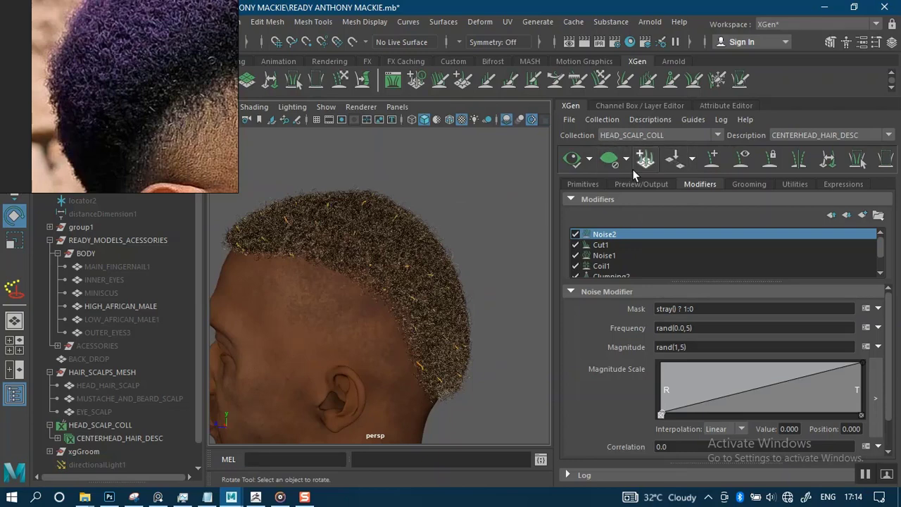
Hide the dense hair preview and select the guides at the back of the head.
left_click(610, 160)
mouse_move(455, 218)
left_mouse_down("alt")
mouse_move(390, 210)
mouse_move(402, 187)
mouse_move(427, 207)
mouse_move(426, 224)
mouse_move(502, 213)
mouse_move(486, 275)
mouse_move(453, 222)
left_mouse_up("alt")
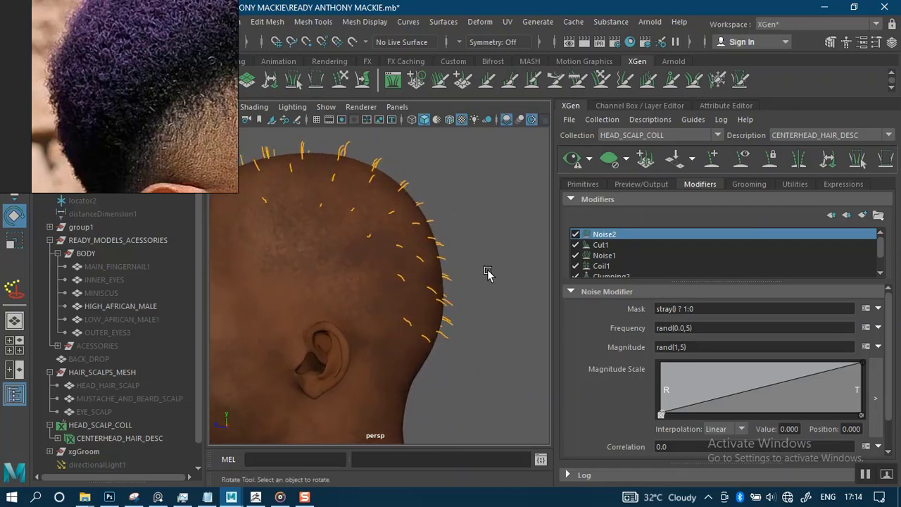
left_click_drag(507, 198, 431, 358)
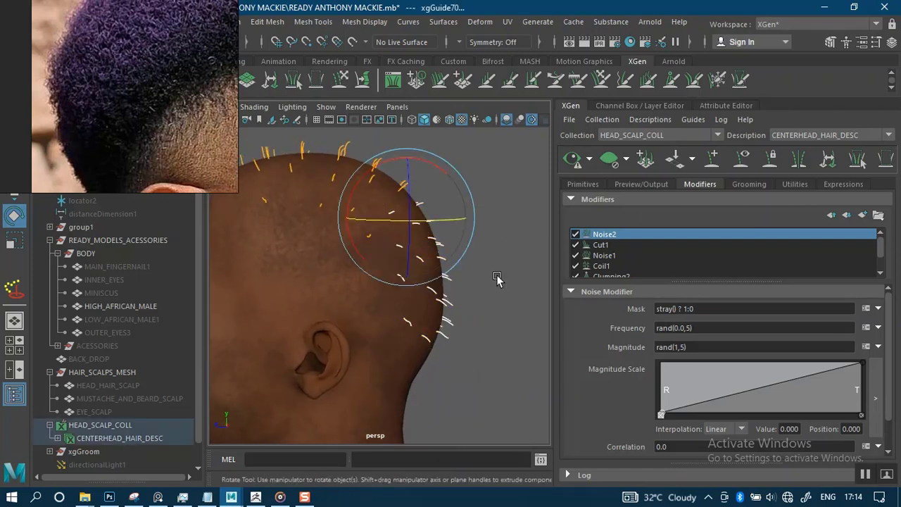
Scale the selected hairline guides down to about 0.835, then deselect them.
key("r")
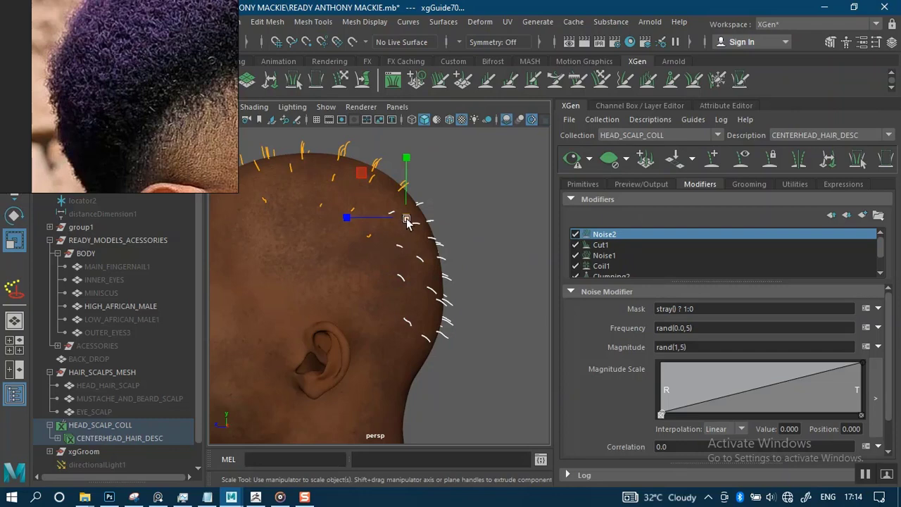
left_click_drag(406, 217, 406, 215)
scroll(461, 234, "up", 4)
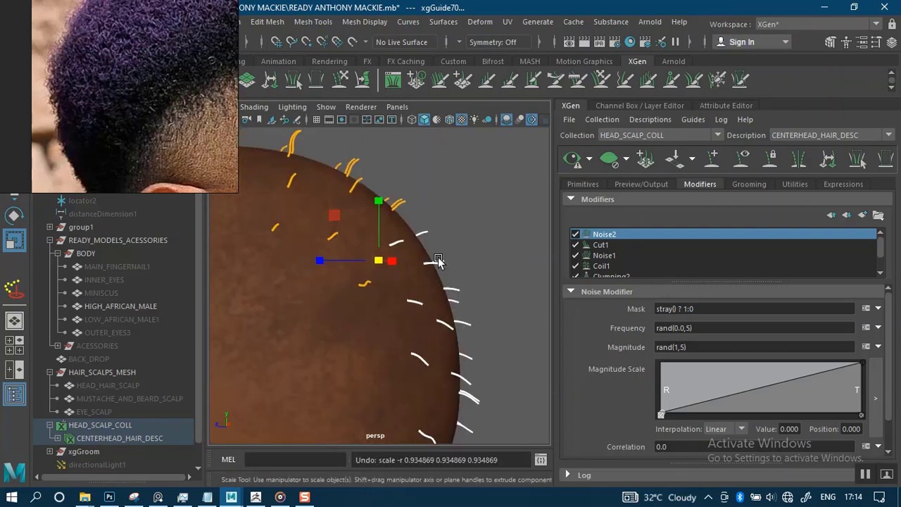
scroll(436, 271, "up", 3)
left_click_drag(378, 250, 376, 251)
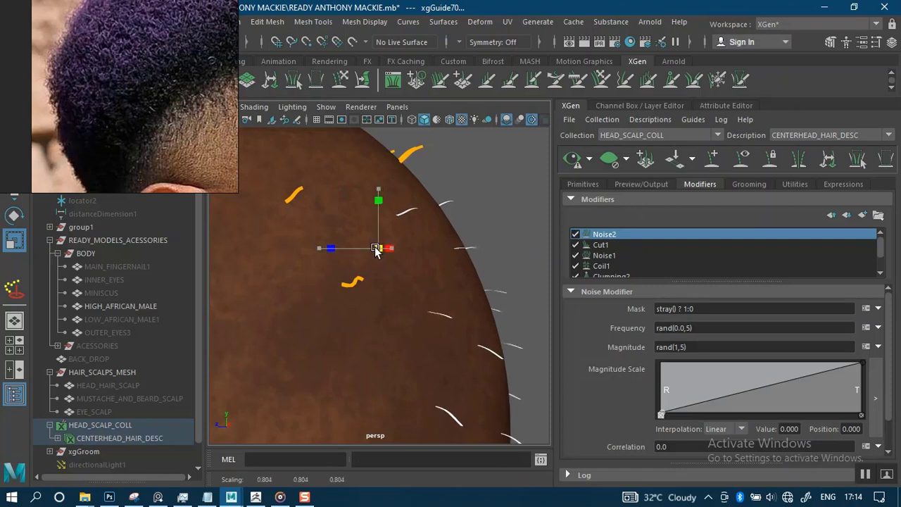
scroll(466, 232, "down", 4)
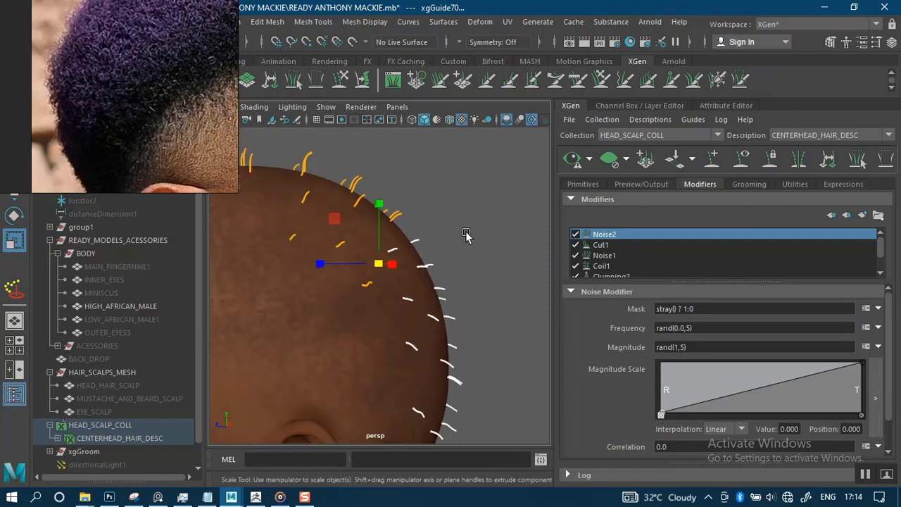
left_click(466, 211)
scroll(458, 253, "down", 2)
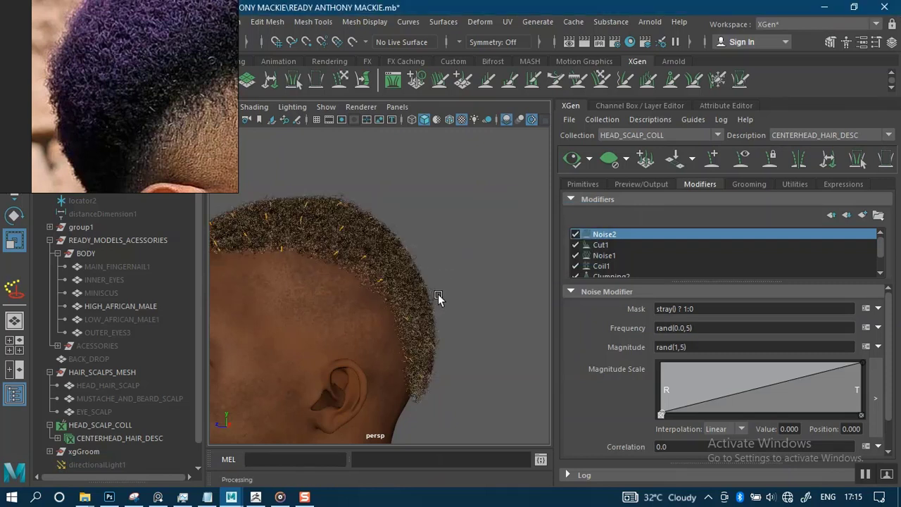
Orbit around the head to check the coiled hair from side, rear three-quarter and back views.
left_click_drag(453, 288, 441, 243, "alt")
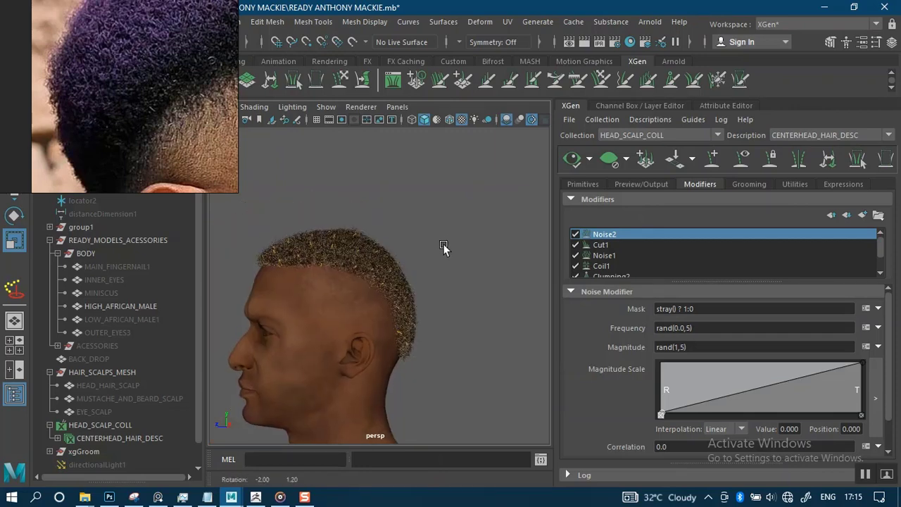
left_click_drag(445, 288, 346, 229, "alt")
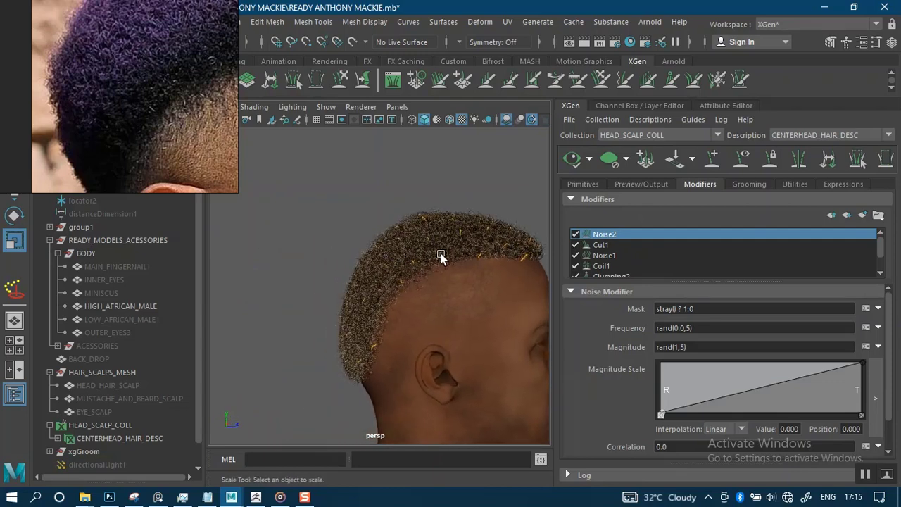
middle_click_drag(394, 277, 339, 293, "alt")
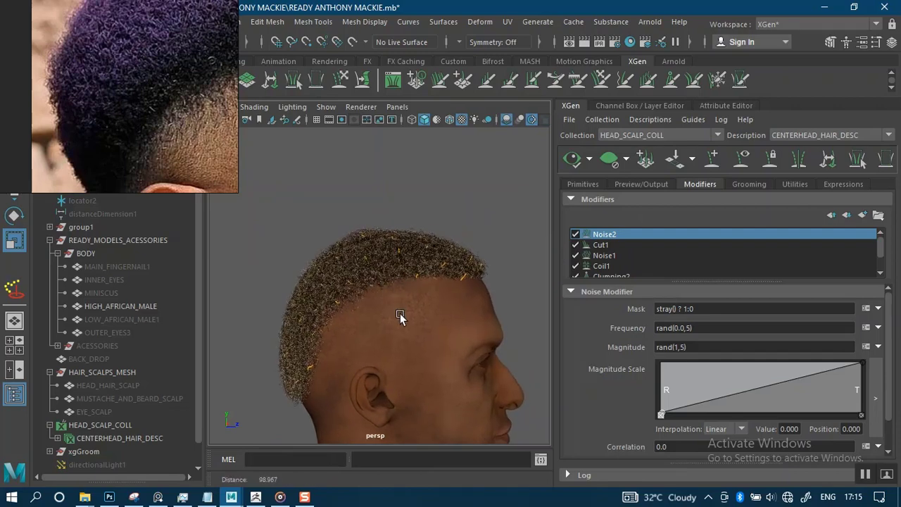
scroll(405, 320, "up", 4)
scroll(405, 320, "down", 5)
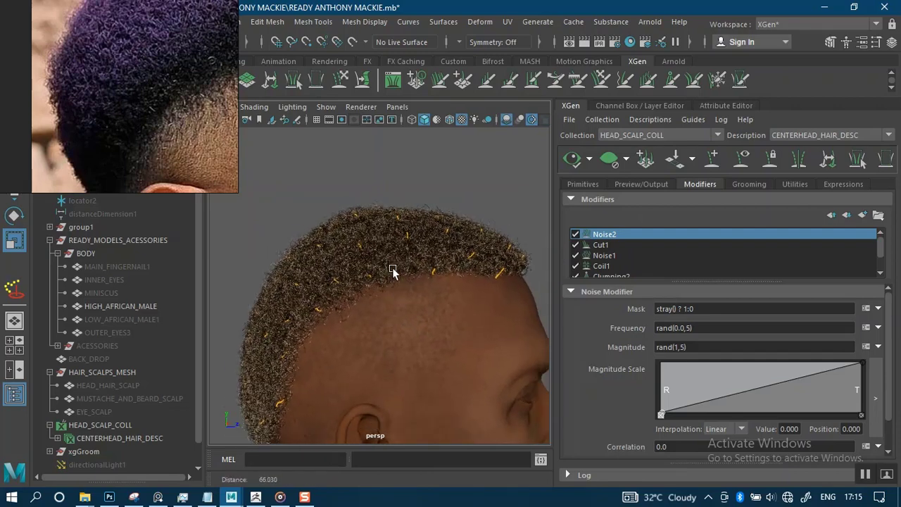
scroll(378, 225, "down", 2)
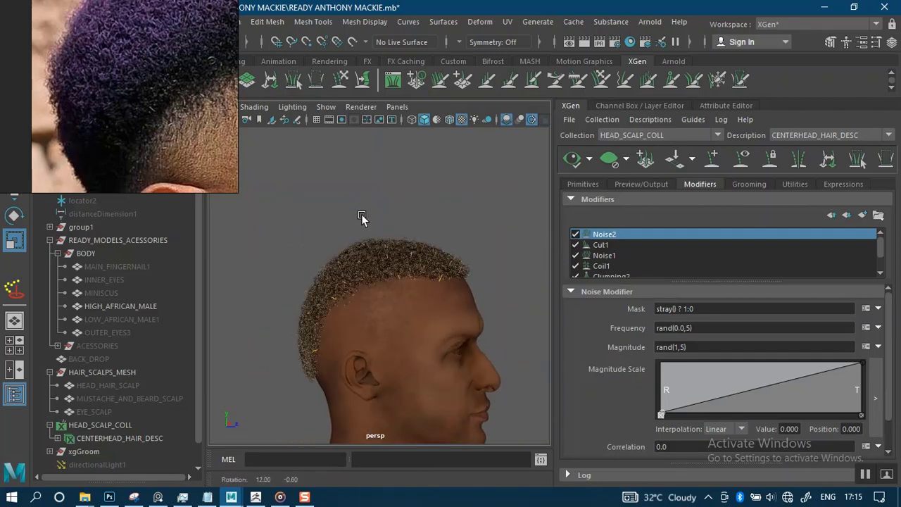
left_click_drag(410, 224, 466, 229, "alt")
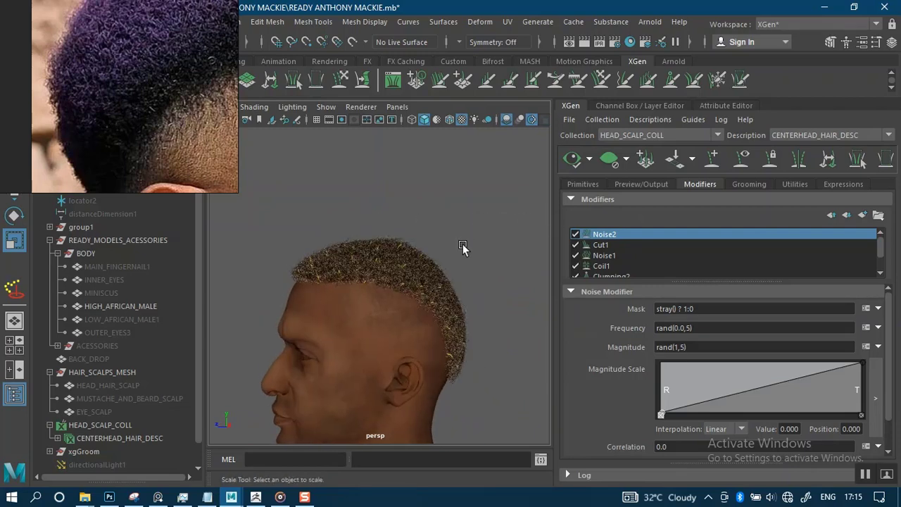
scroll(470, 271, "up", 1)
right_click_drag(474, 281, 479, 297, "alt")
middle_click_drag(448, 234, 359, 264, "alt")
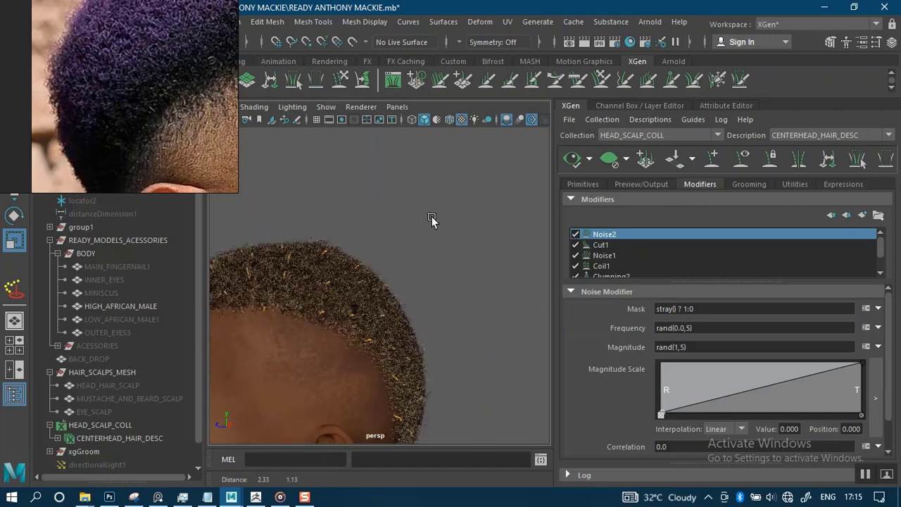
Inspect the curls close up from the side and front, then look down on the hair.
left_click_drag(433, 218, 423, 216, "alt")
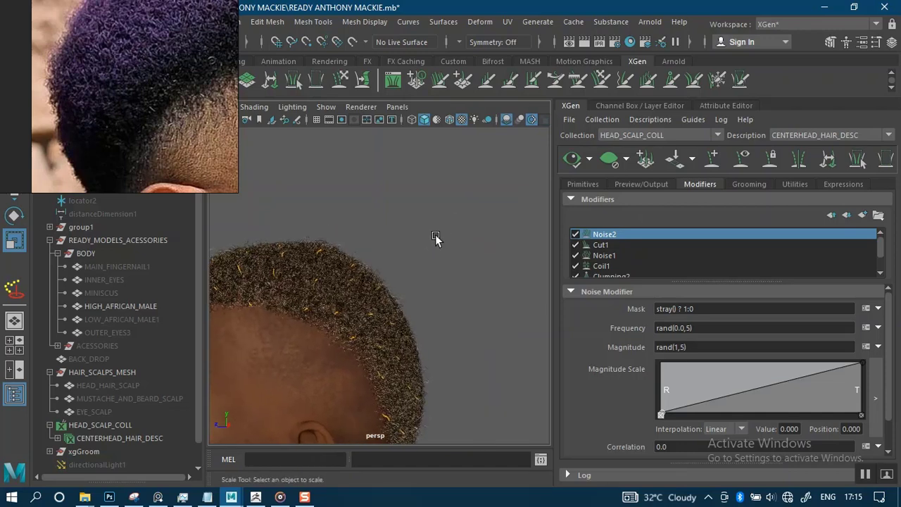
left_click_drag(376, 236, 366, 237, "alt")
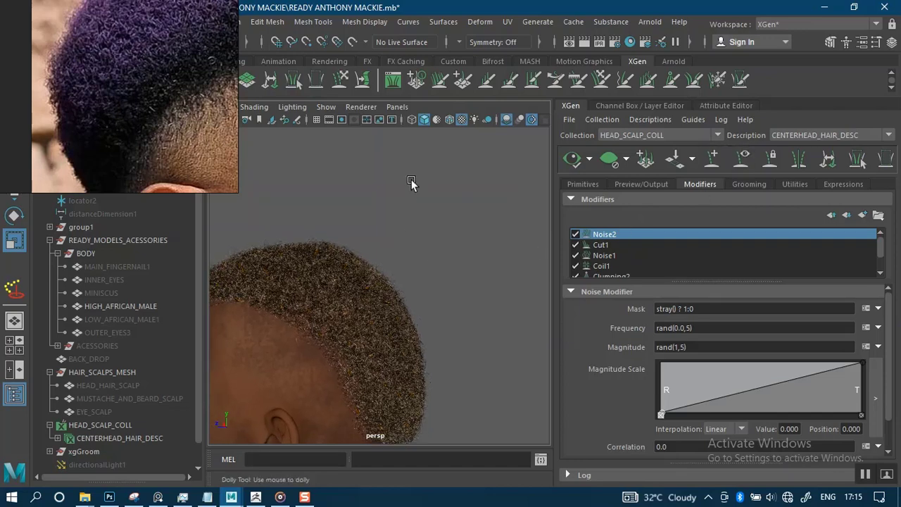
left_click_drag(405, 255, 495, 274, "alt")
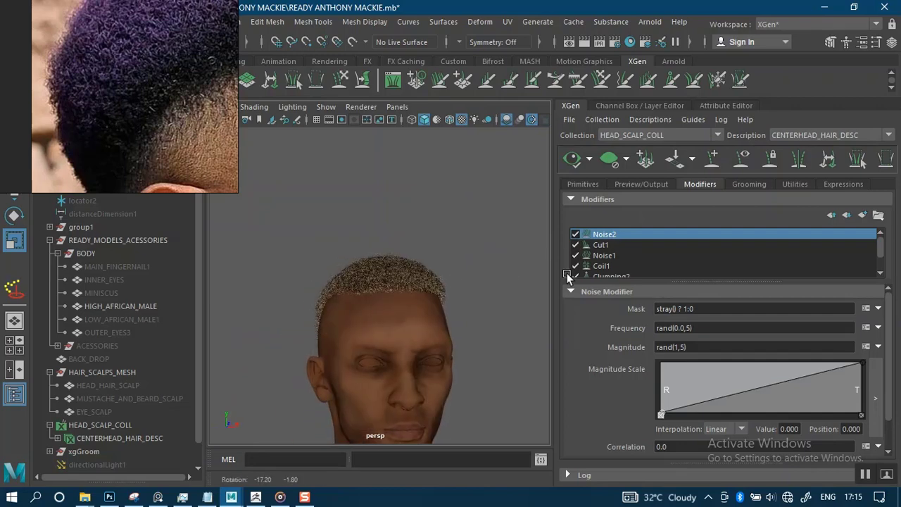
left_click_drag(568, 275, 598, 277, "alt")
right_click_drag(444, 248, 471, 343, "alt")
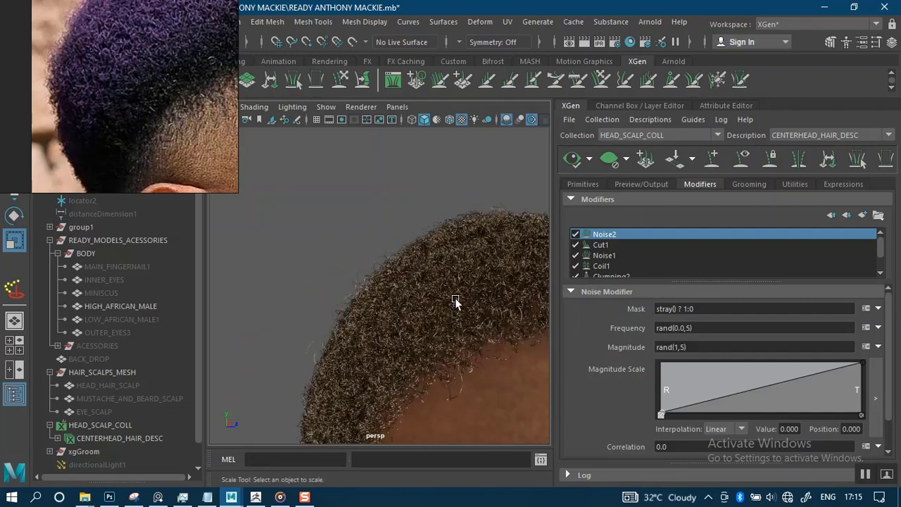
right_click_drag(456, 301, 379, 190, "alt")
mouse_move(379, 190)
left_mouse_down("alt")
mouse_move(434, 191)
mouse_move(412, 173)
mouse_move(333, 174)
mouse_move(380, 207)
left_mouse_up("alt")
right_click_drag(433, 214, 413, 240, "alt")
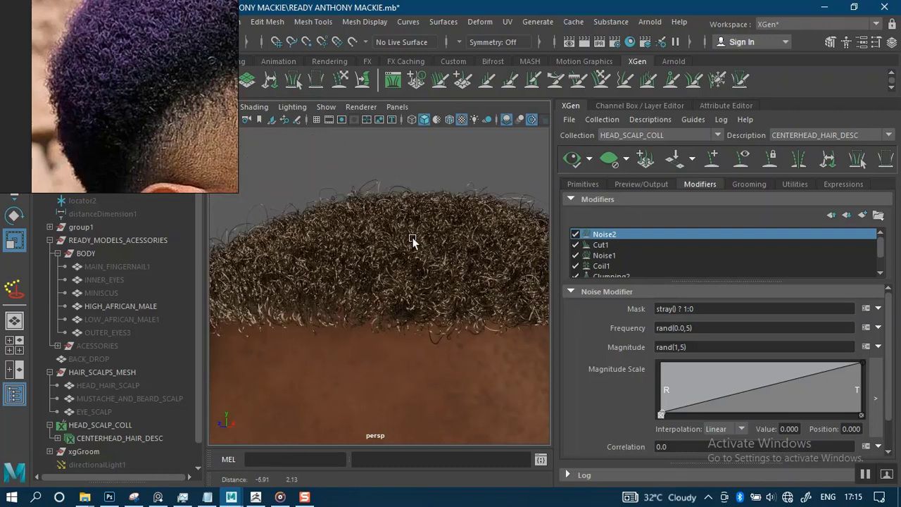
left_click_drag(413, 240, 407, 180, "alt")
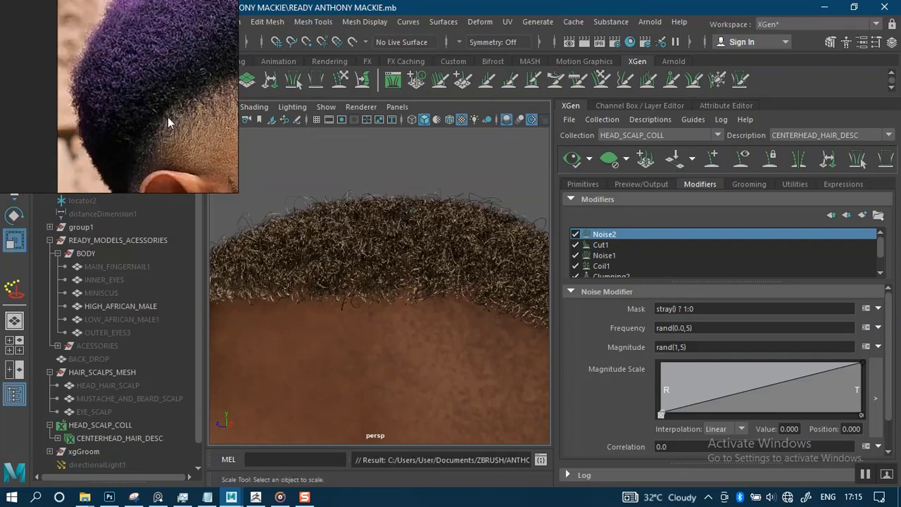
scroll(168, 118, "down", 8)
scroll(167, 118, "down", 1)
middle_click_drag(213, 141, 94, 110)
scroll(137, 103, "up", 5)
scroll(185, 113, "down", 1)
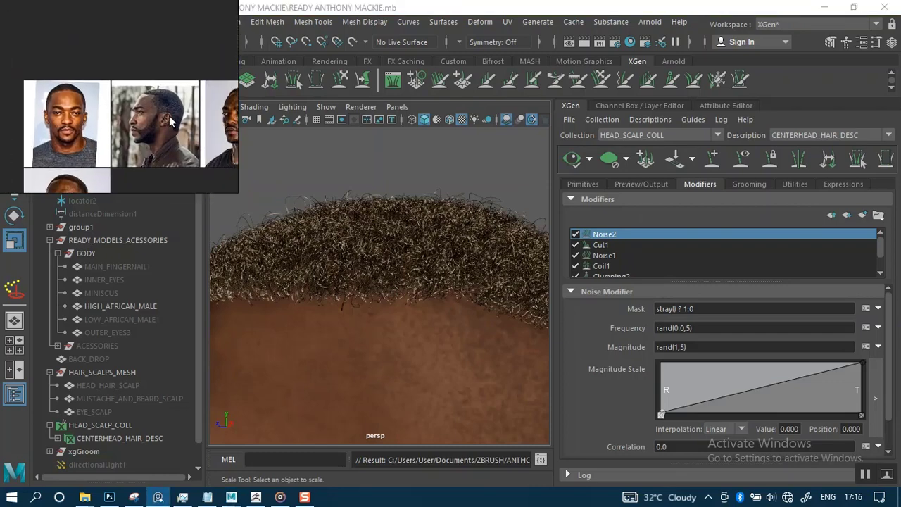
scroll(169, 134, "up", 7)
scroll(164, 138, "down", 8)
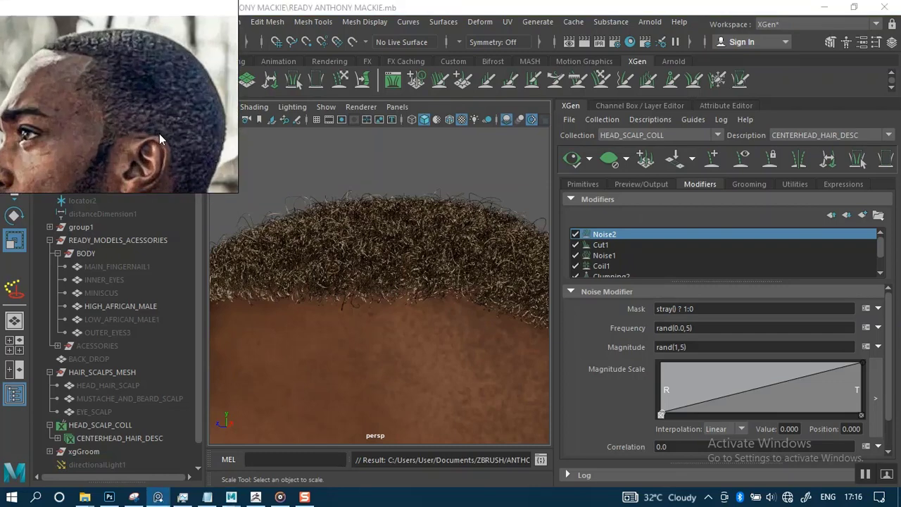
mouse_move(105, 132)
middle_mouse_down()
mouse_move(161, 120)
mouse_move(193, 101)
middle_mouse_up()
scroll(122, 107, "up", 8)
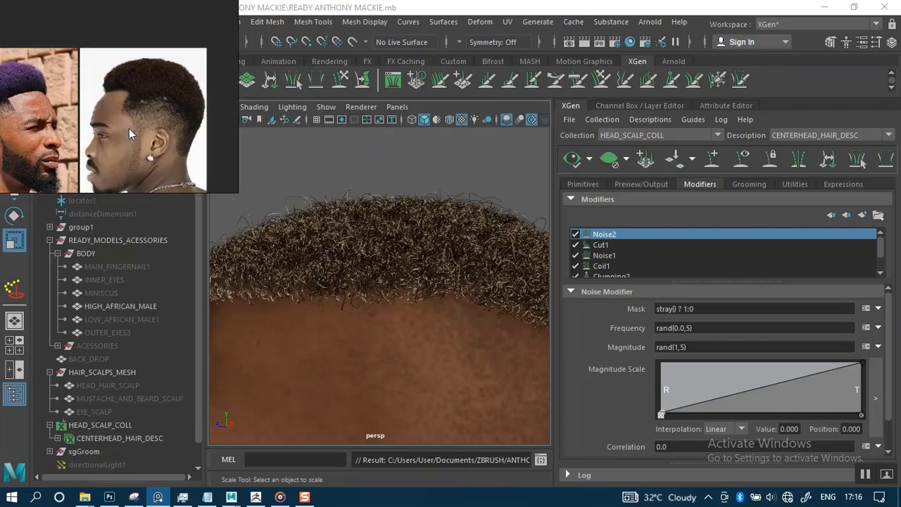
scroll(112, 116, "up", 5)
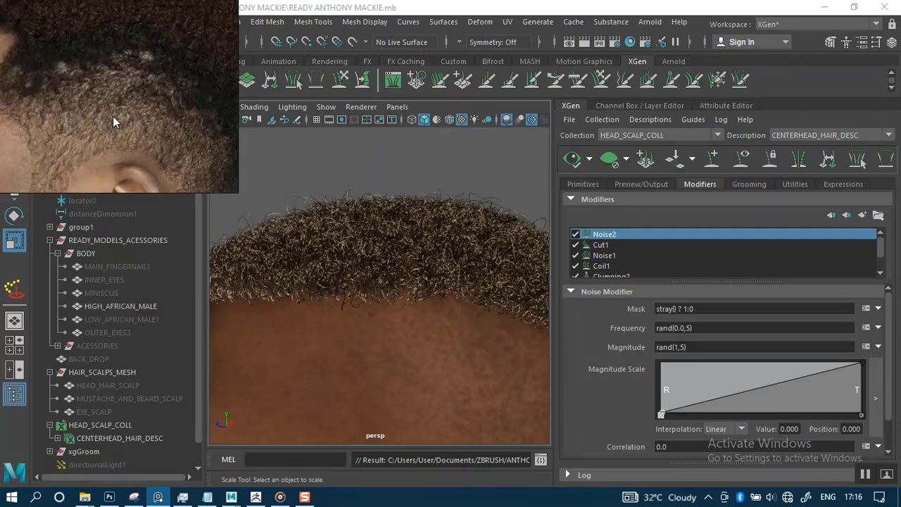
mouse_move(100, 110)
middle_mouse_down()
mouse_move(155, 112)
mouse_move(112, 109)
mouse_move(127, 112)
middle_mouse_up()
scroll(127, 112, "up", 2)
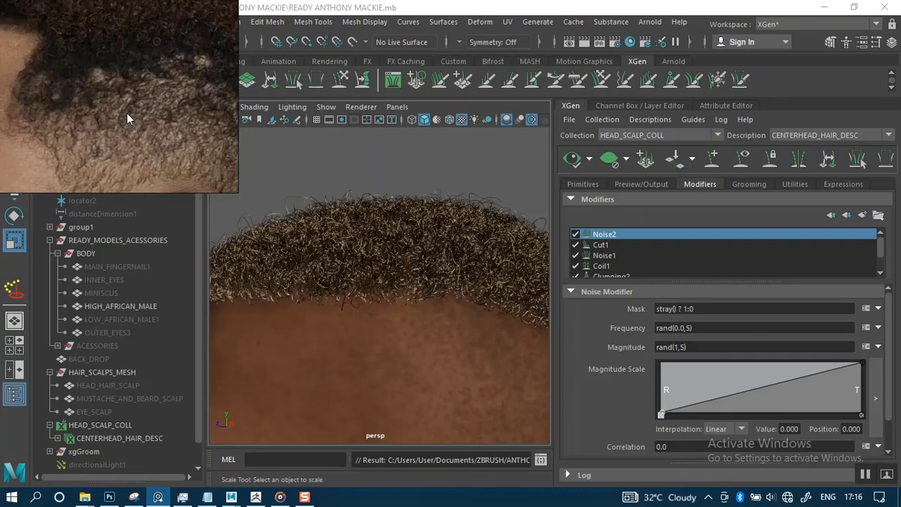
scroll(127, 116, "down", 5)
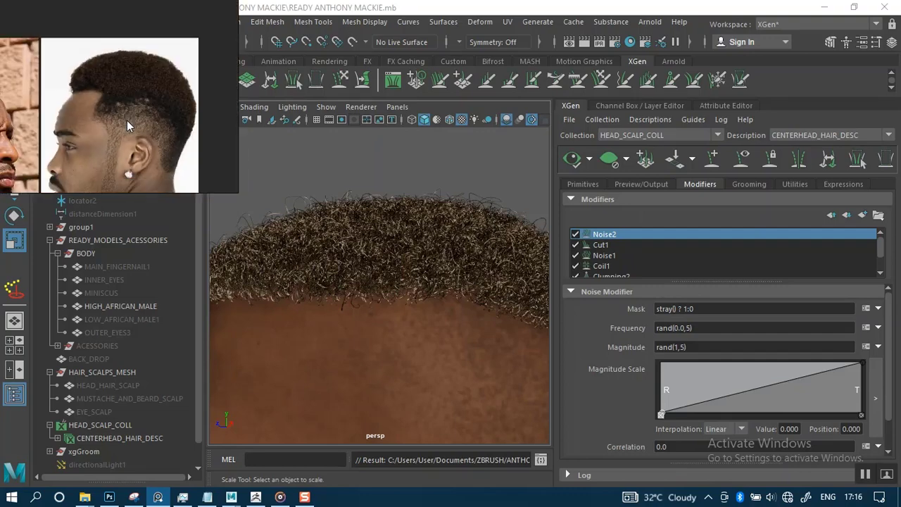
scroll(124, 114, "up", 1)
scroll(122, 111, "down", 1)
scroll(122, 111, "up", 4)
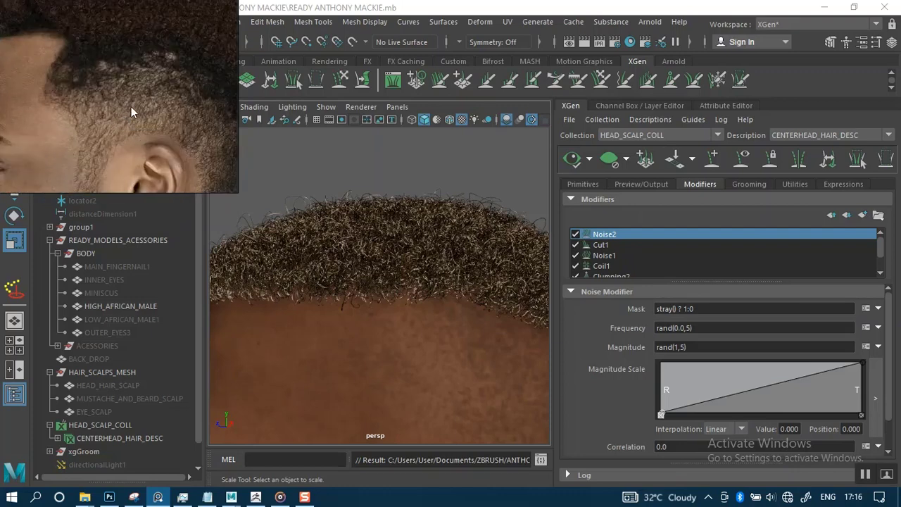
middle_click_drag(131, 106, 54, 80)
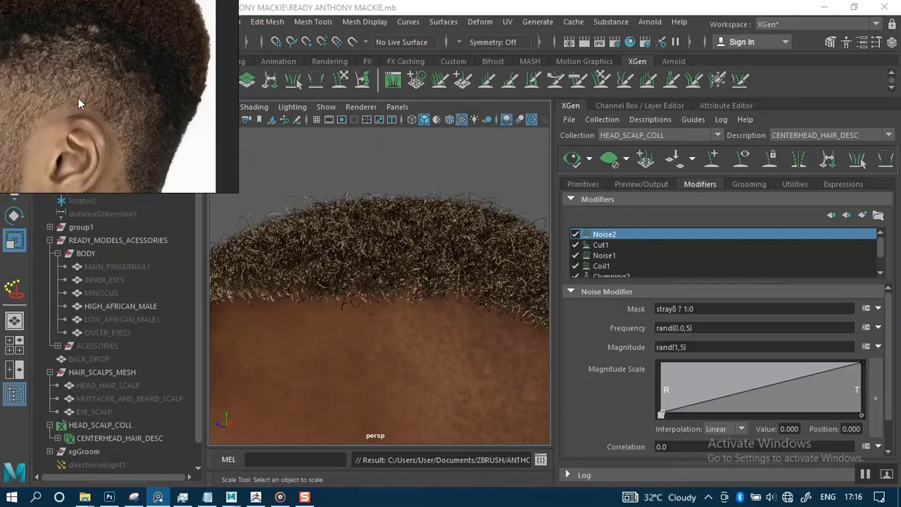
scroll(135, 134, "up", 5)
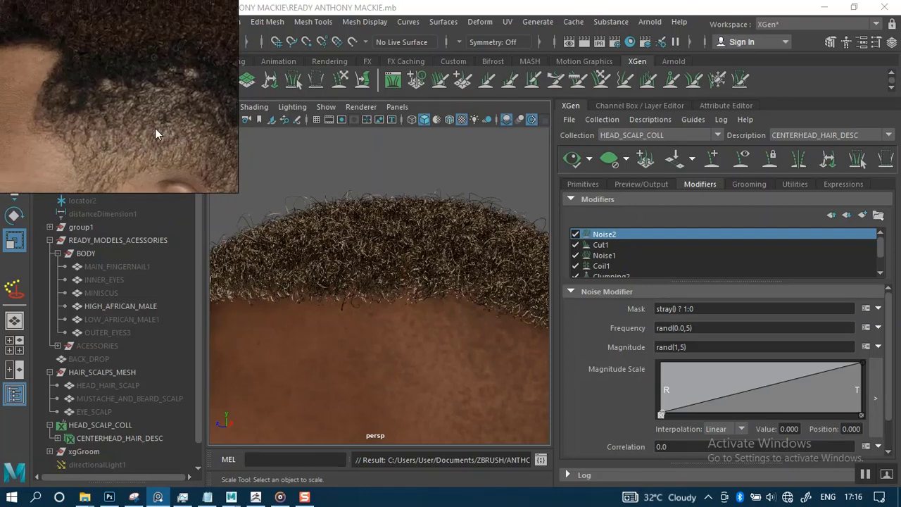
scroll(155, 131, "up", 2)
mouse_move(154, 129)
middle_mouse_down()
mouse_move(183, 135)
mouse_move(143, 123)
mouse_move(151, 122)
middle_mouse_up()
scroll(151, 122, "down", 4)
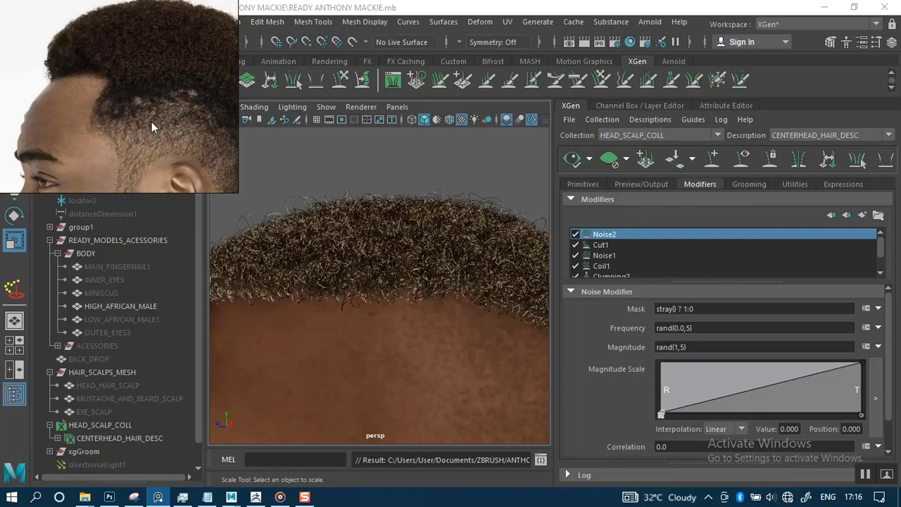
scroll(152, 122, "down", 6)
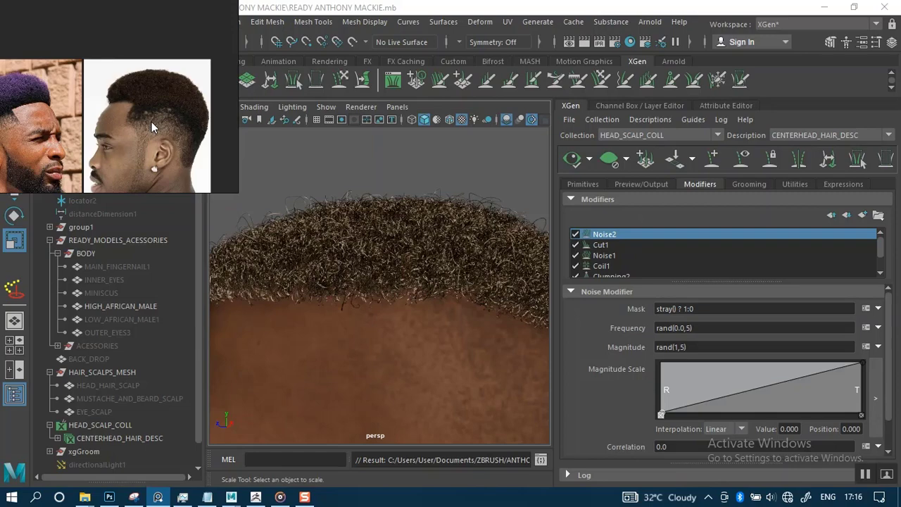